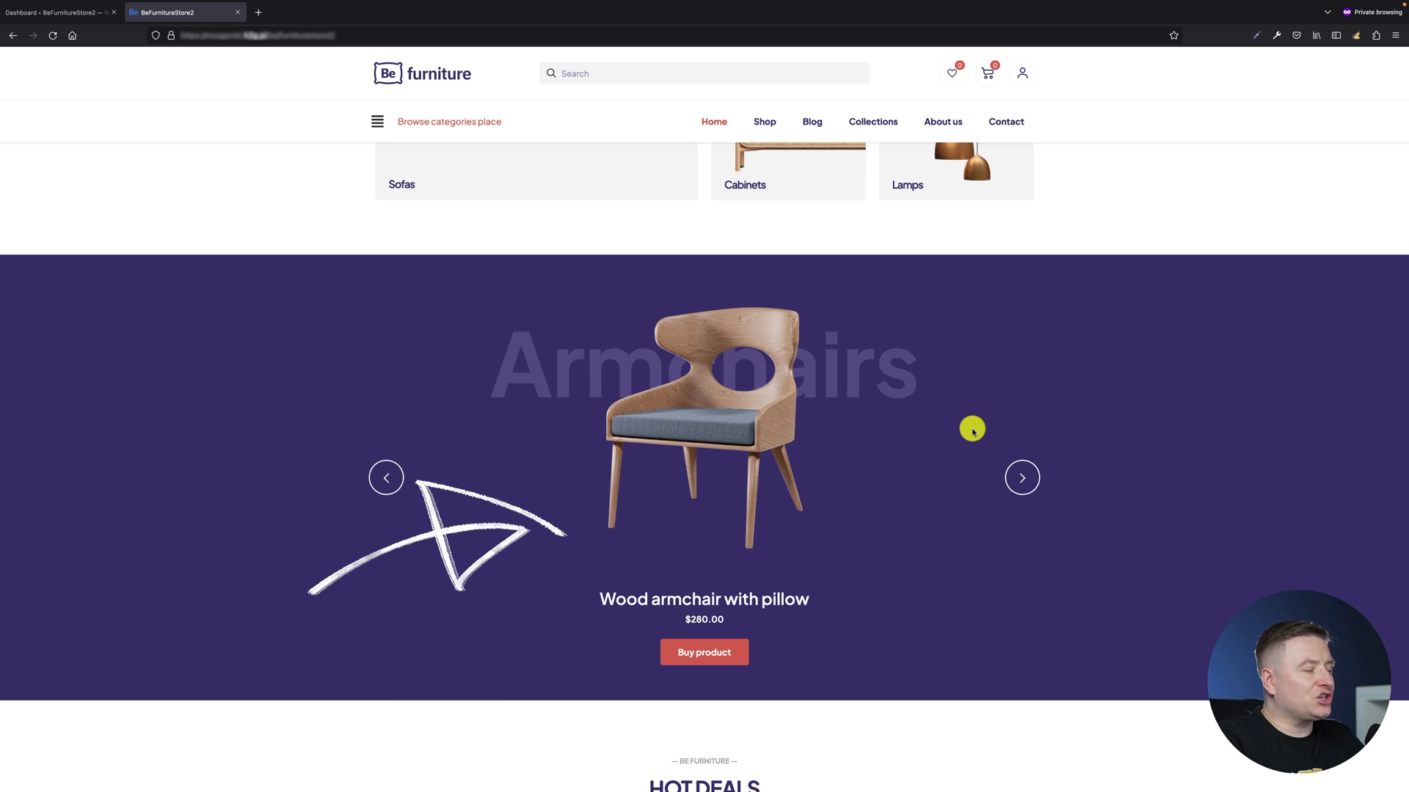
# Step: Browse forward and back through the featured product slider on the furniture store's home page
pyautogui.click(1024, 480)
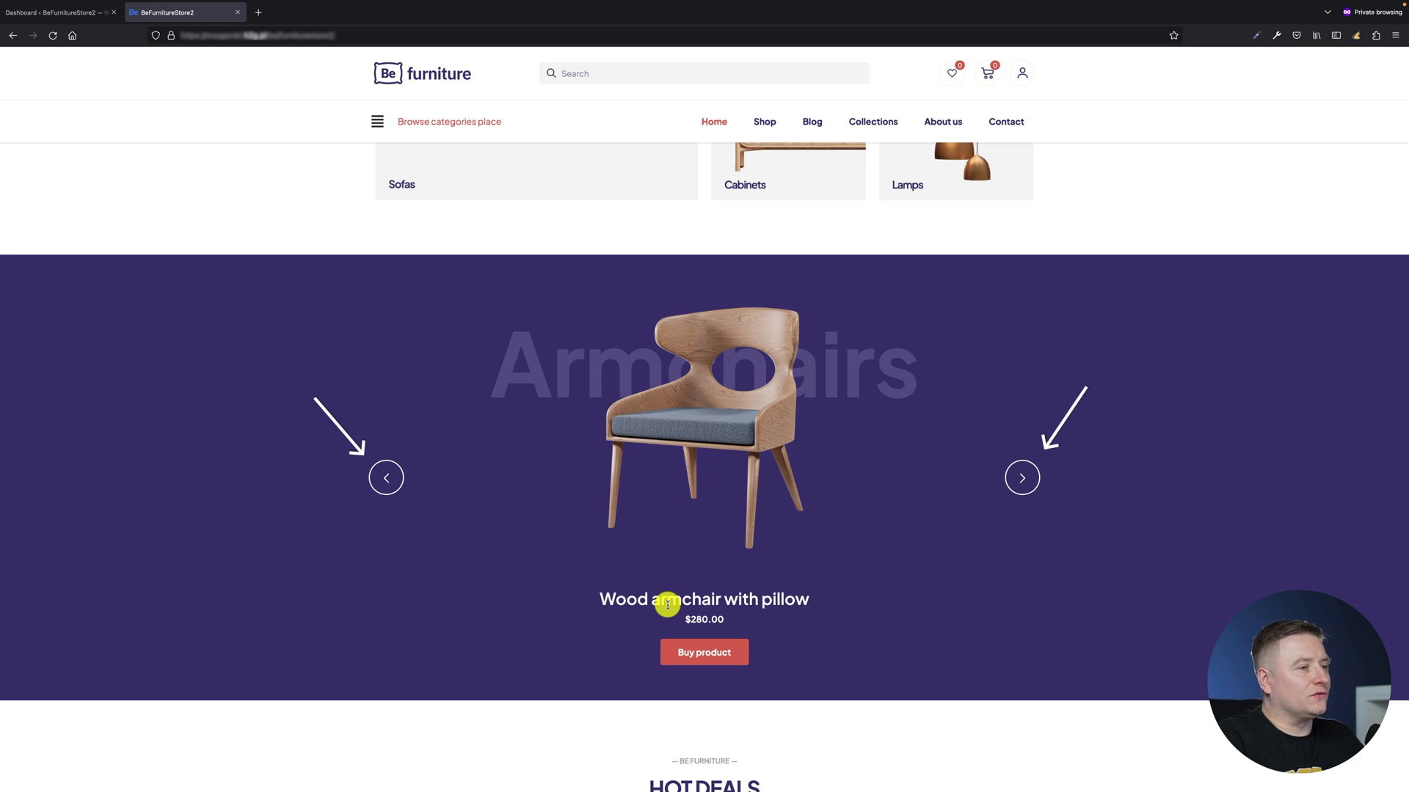
pyautogui.click(1022, 478)
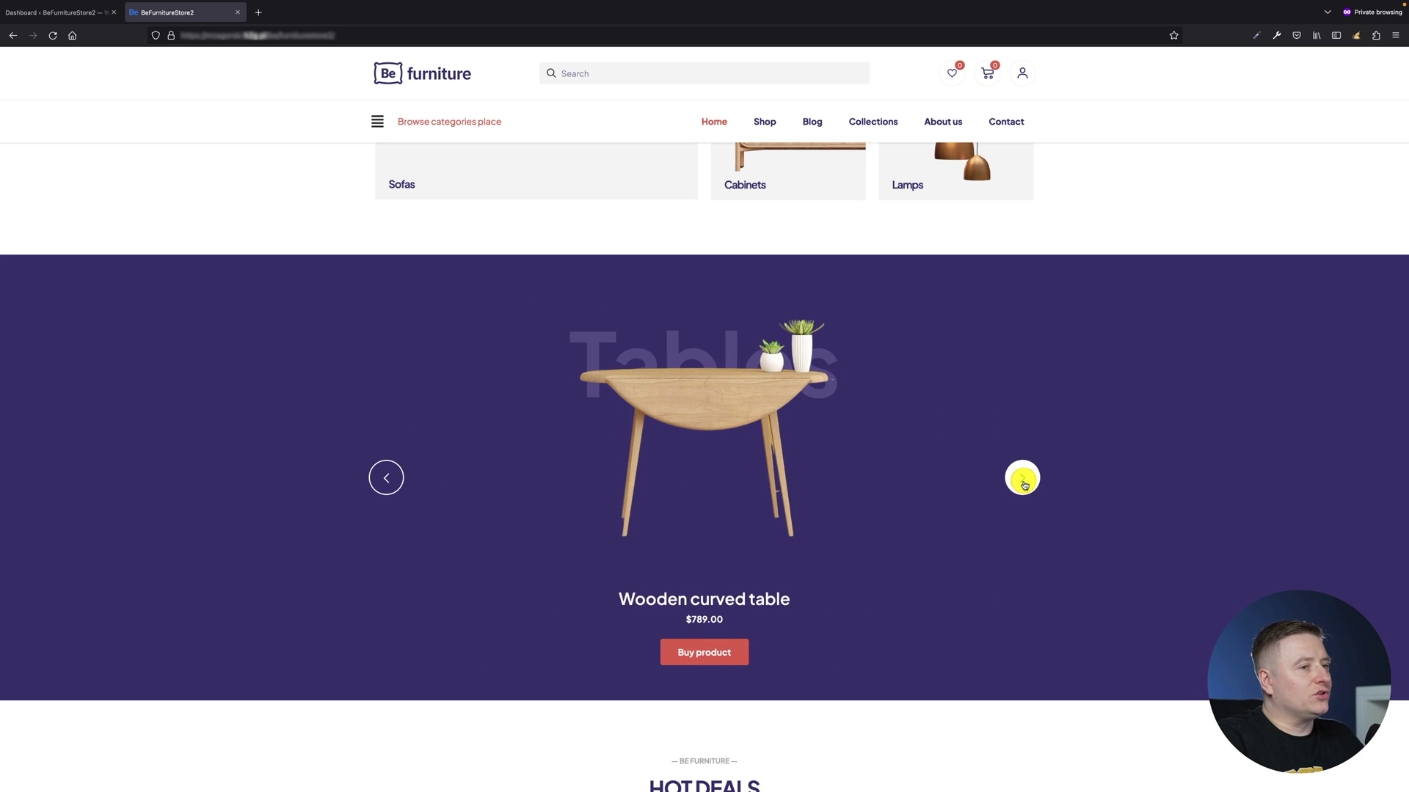
pyautogui.click(1023, 479)
pyautogui.click(393, 477)
pyautogui.click(397, 478)
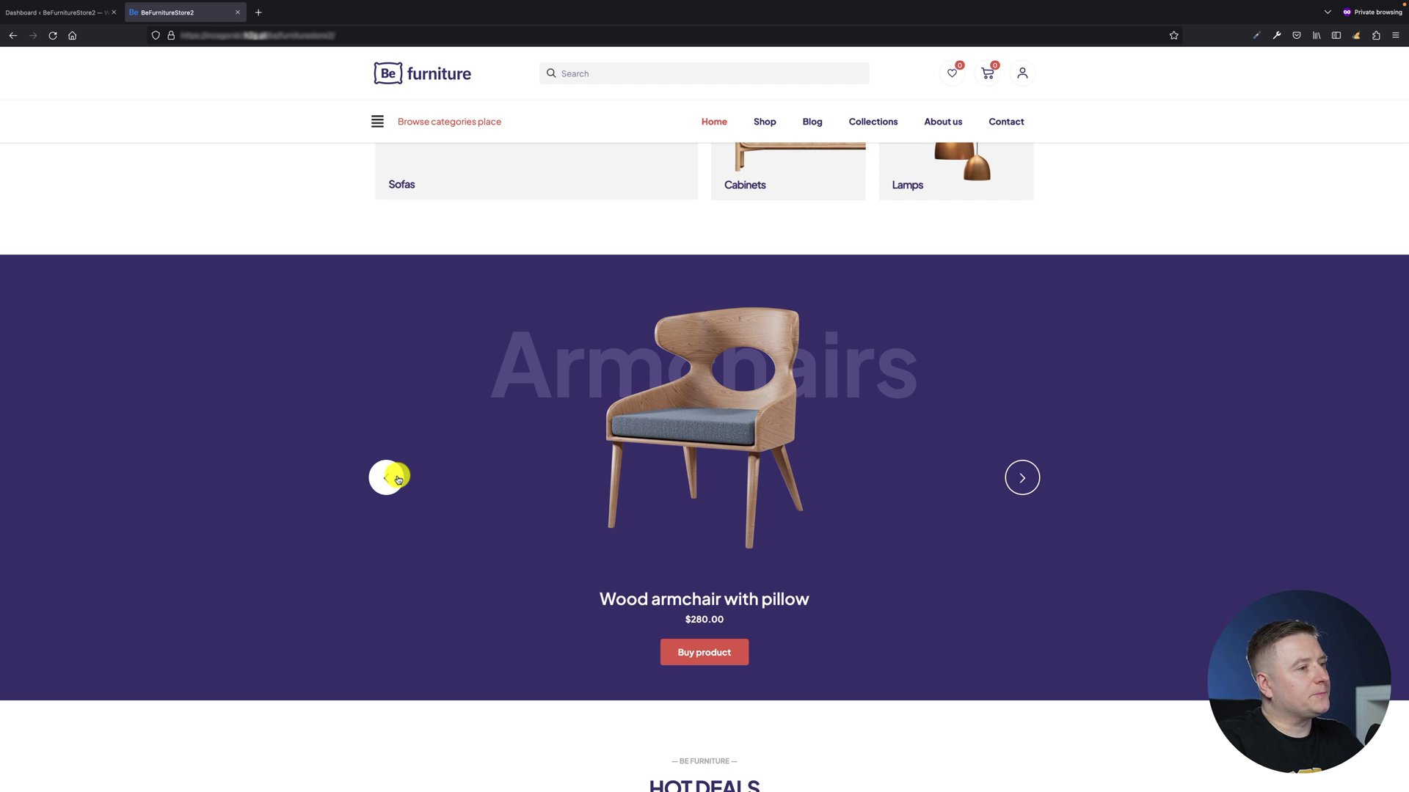
# Step: Create a new page from the WordPress dashboard and title it Product Slider
pyautogui.click(33, 16)
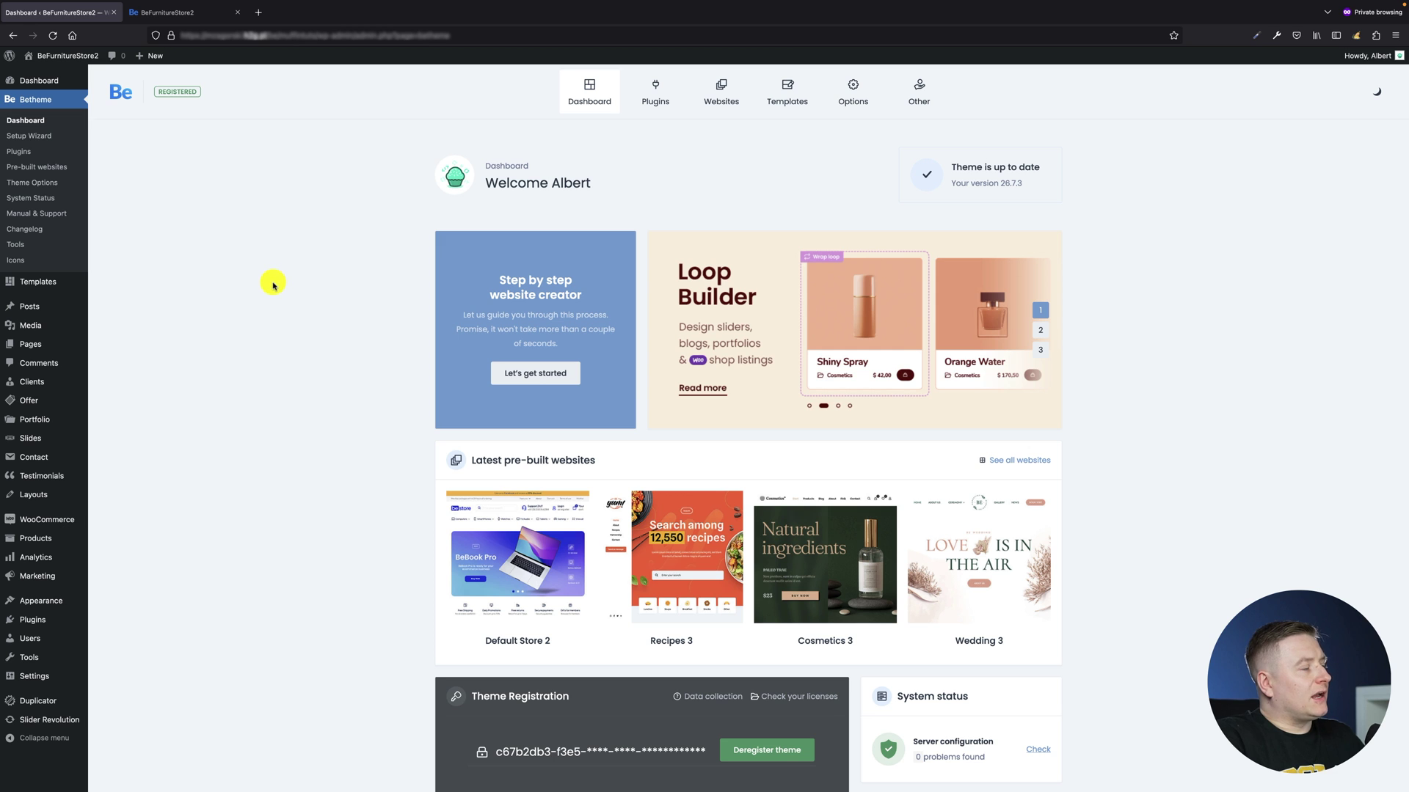
pyautogui.moveTo(82, 346)
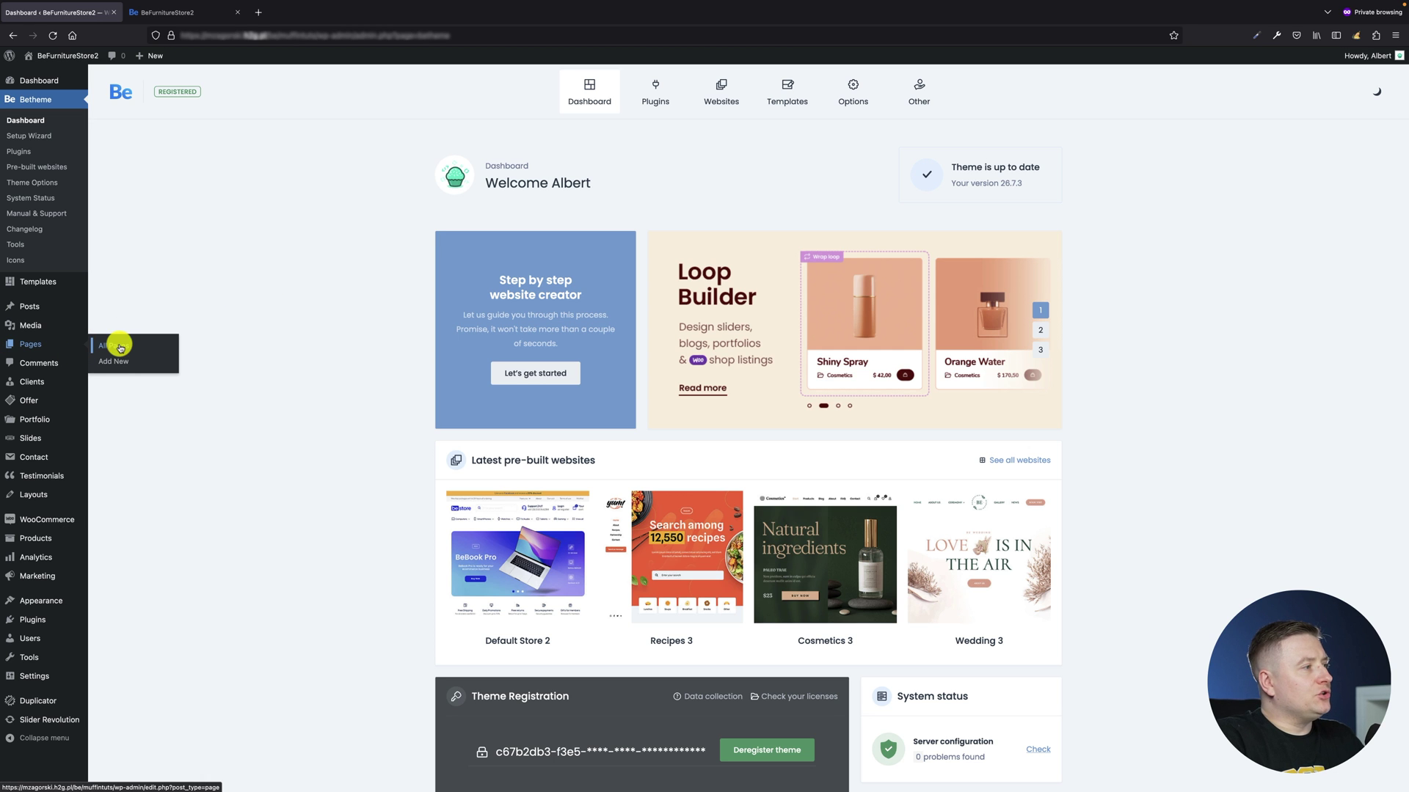
pyautogui.click(121, 360)
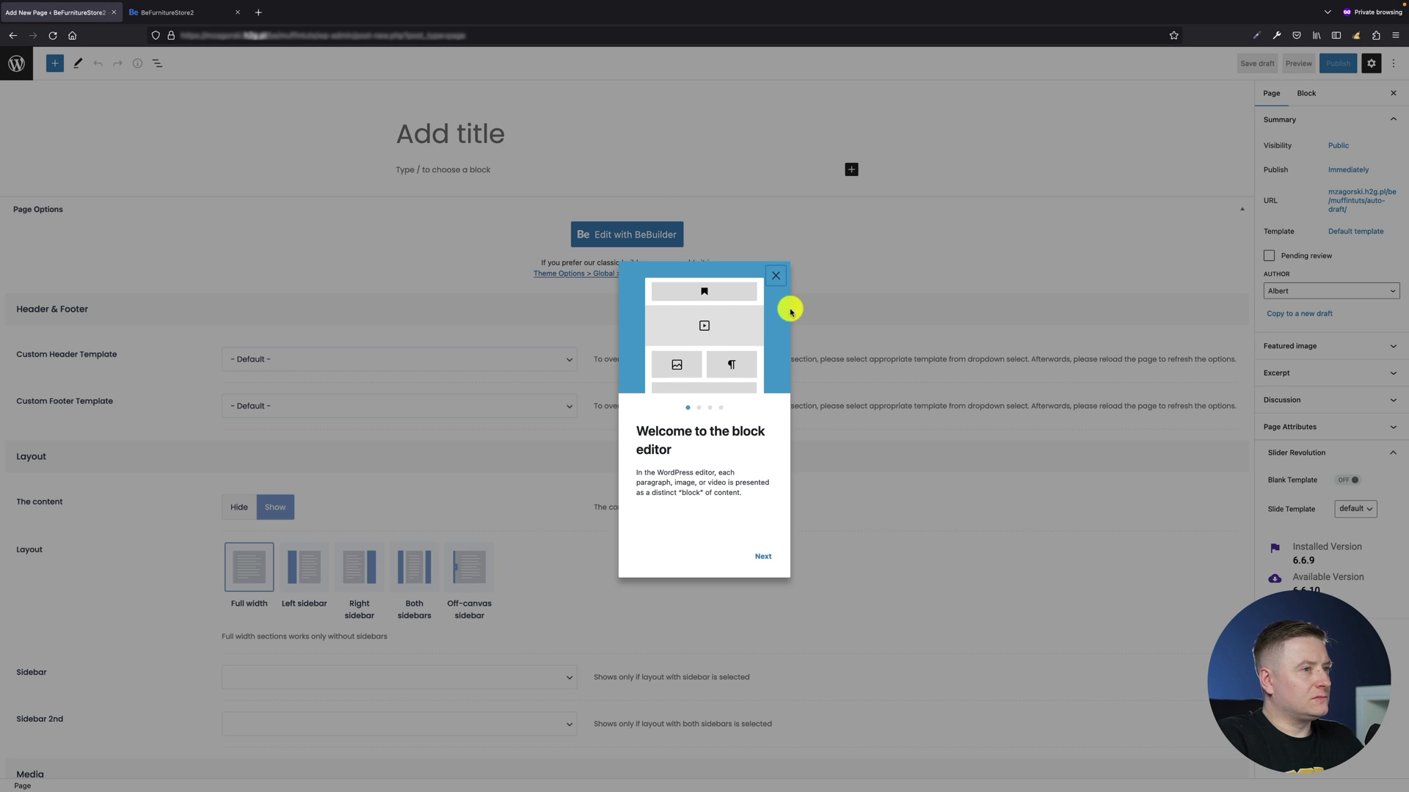
pyautogui.click(774, 275)
pyautogui.click(450, 130)
pyautogui.write('T')
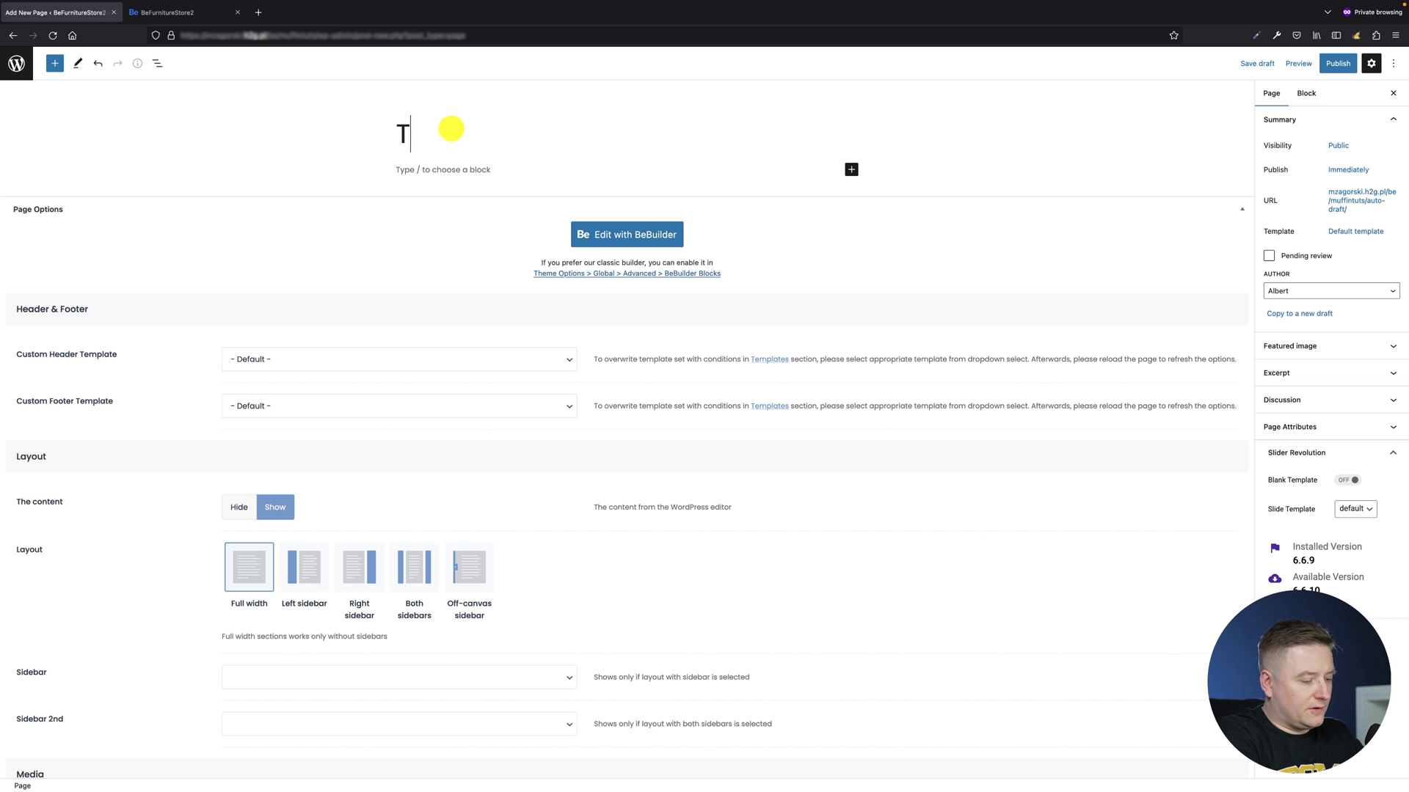
pyautogui.press('BackSpace')
pyautogui.write('Produ')
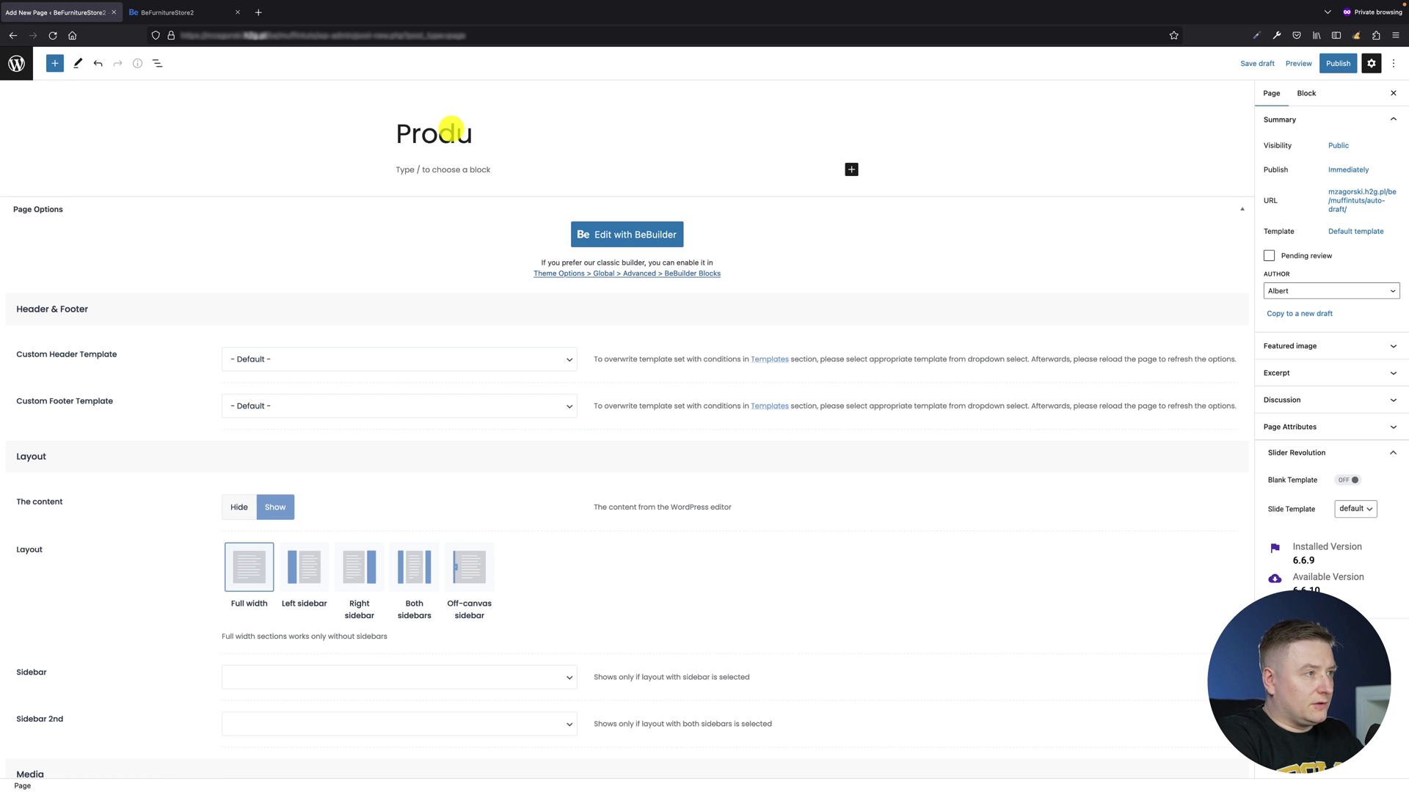
pyautogui.write('ct Slider')
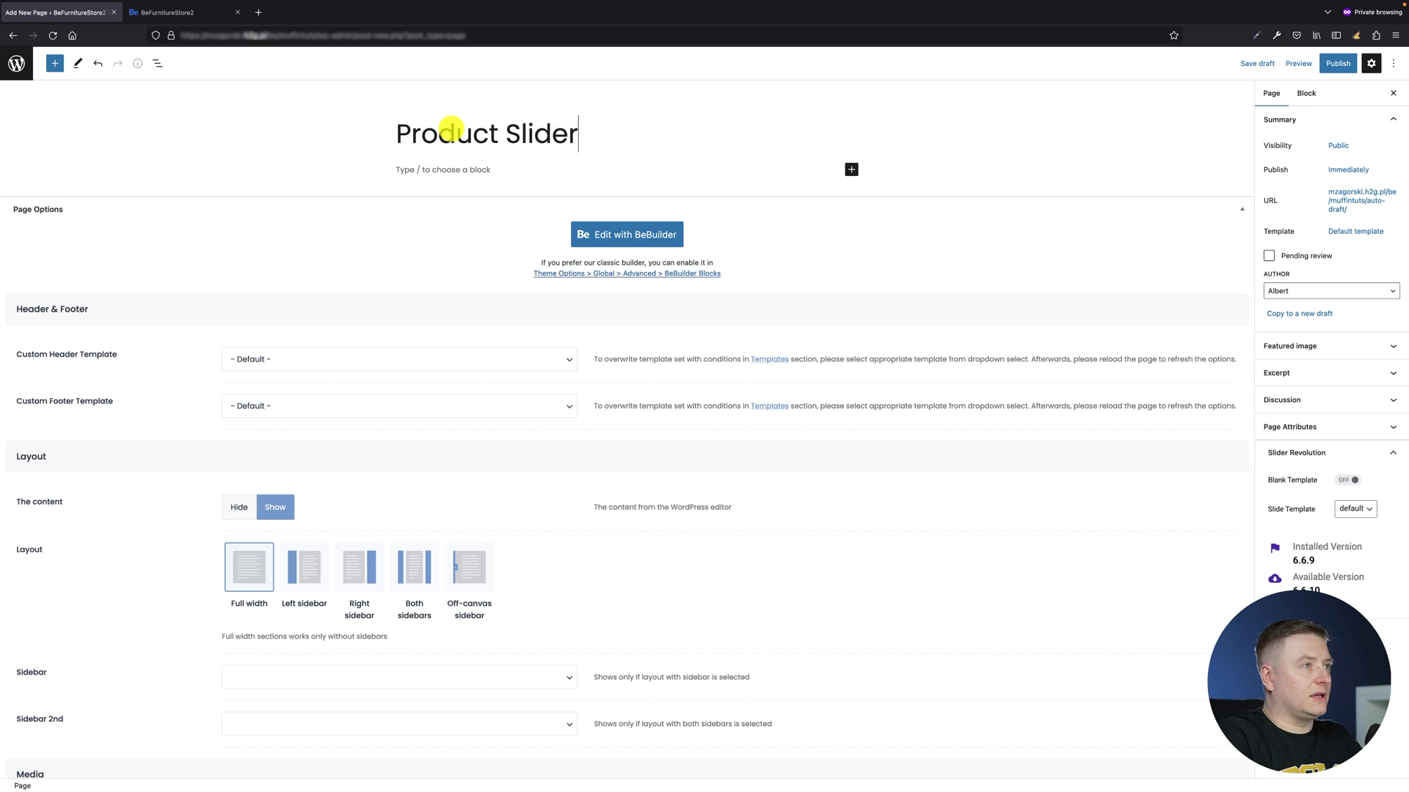
# Step: Publish the Product Slider page and open it in BeBuilder, dismissing the introduction
pyautogui.click(1332, 65)
pyautogui.click(1295, 64)
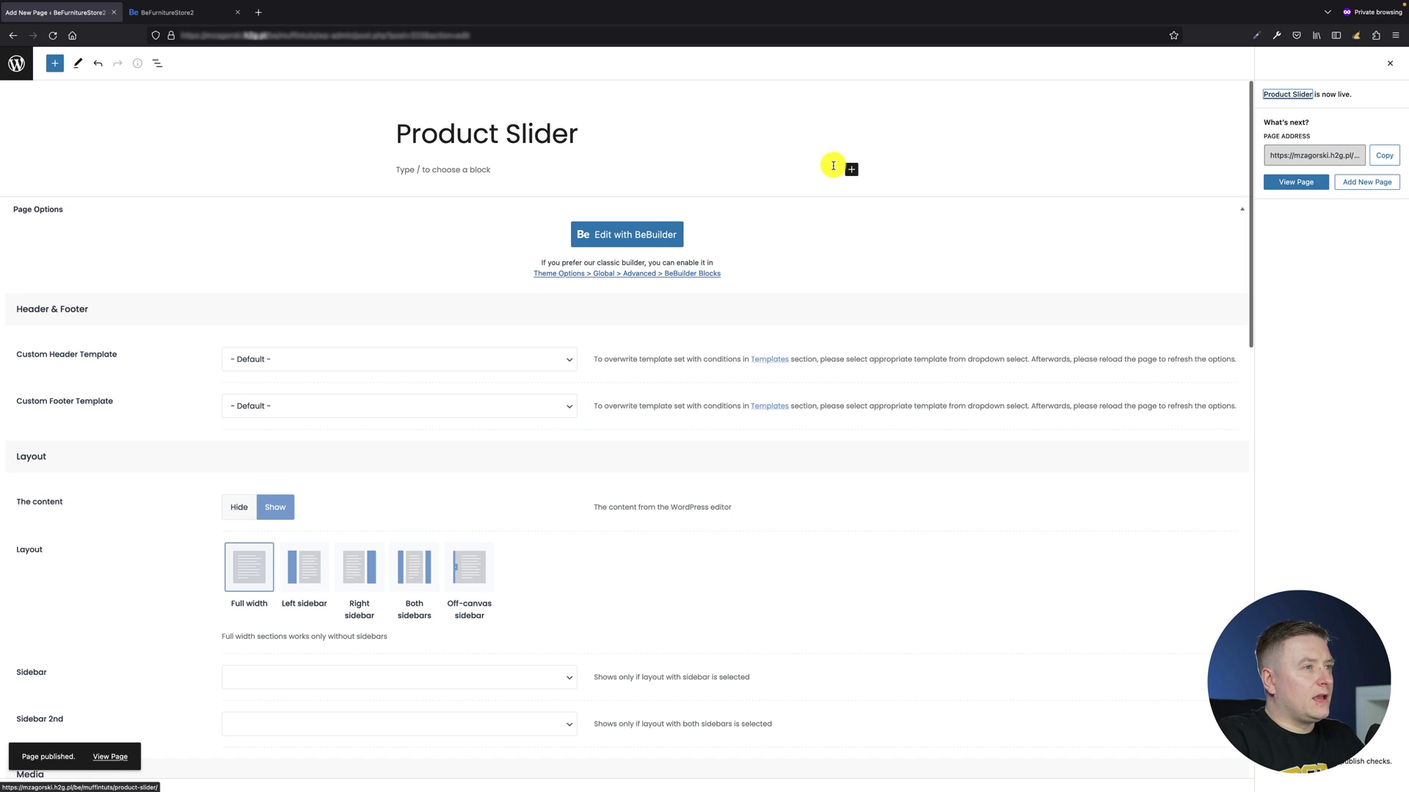
pyautogui.click(661, 236)
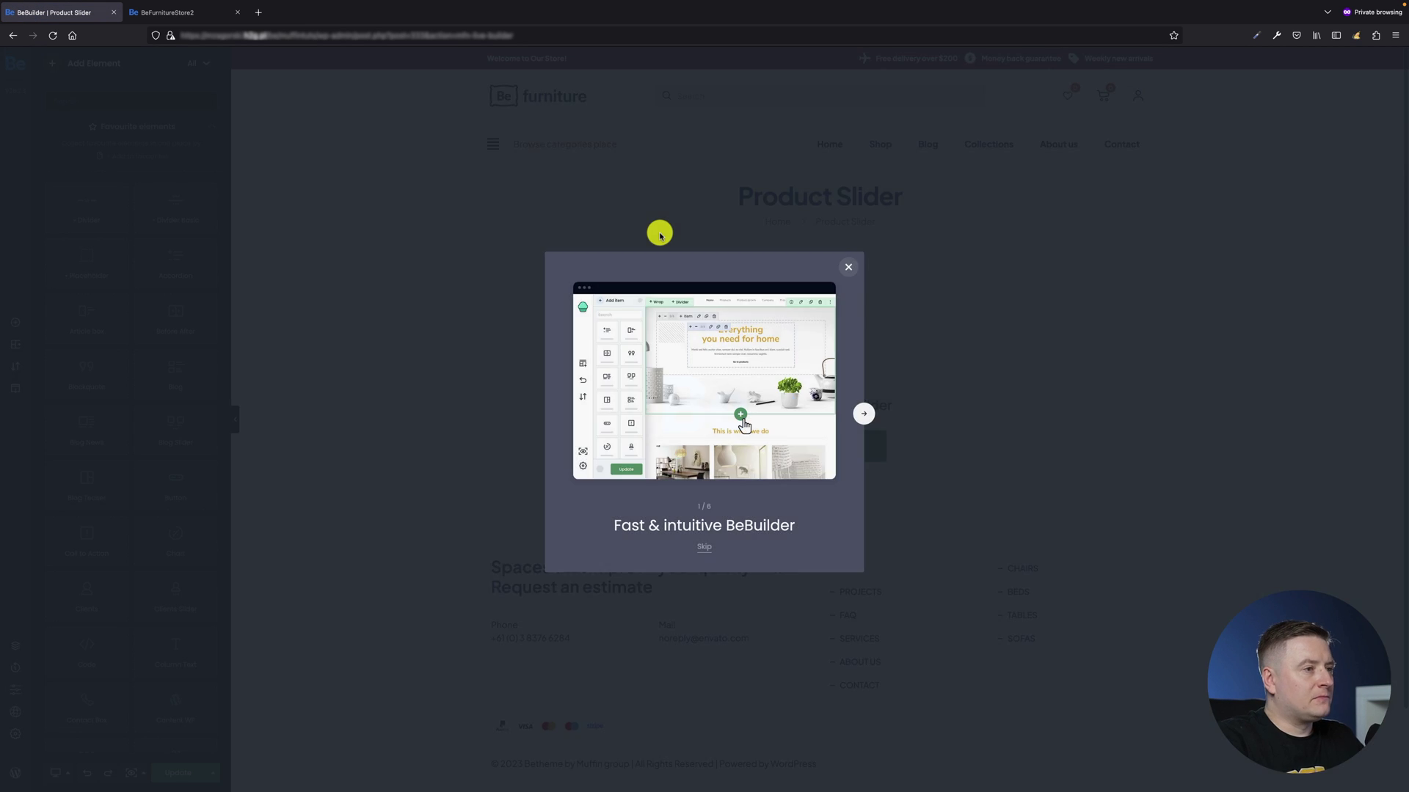
pyautogui.click(660, 235)
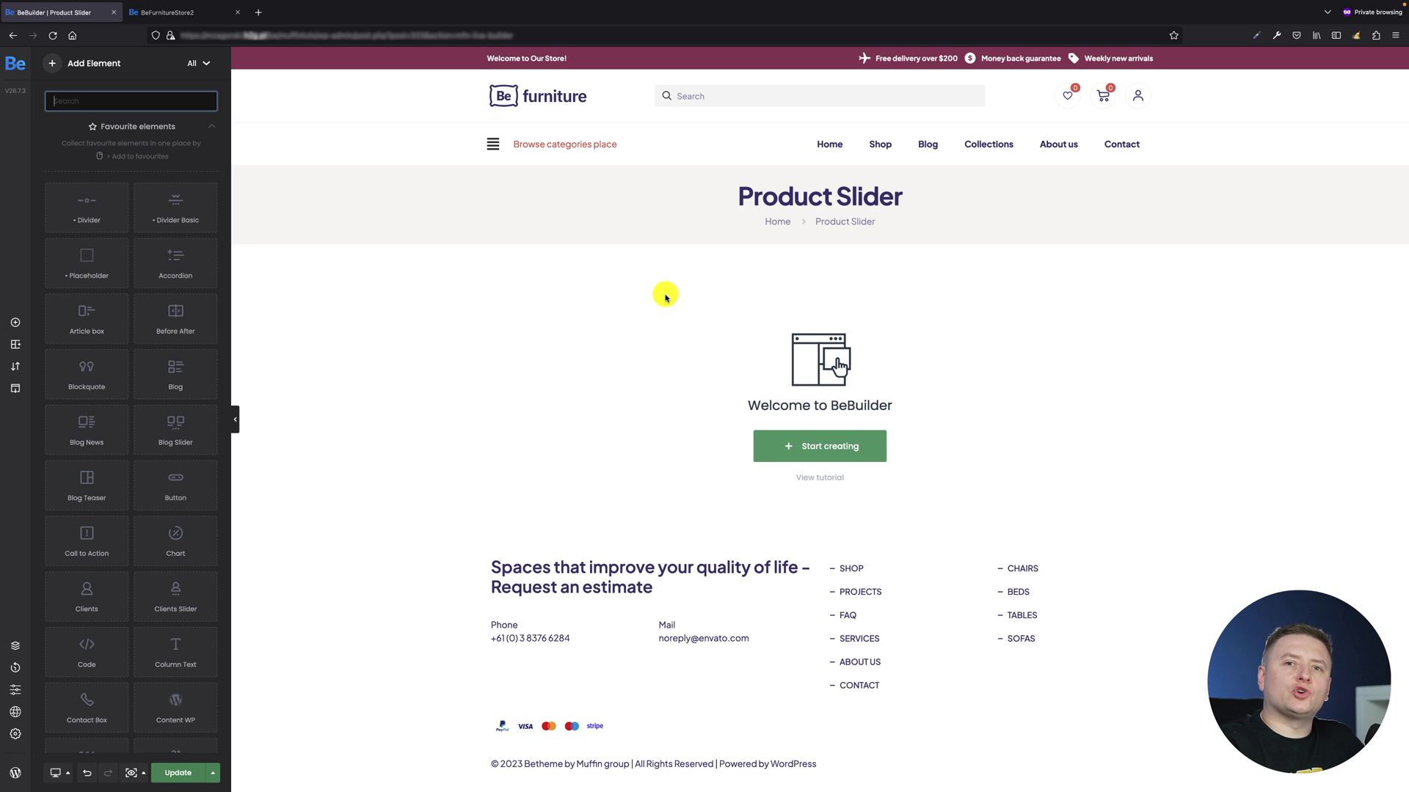
# Step: Open the WordPress admin in a separate tab and review the store's list of all products
pyautogui.click(16, 775)
pyautogui.click(178, 12)
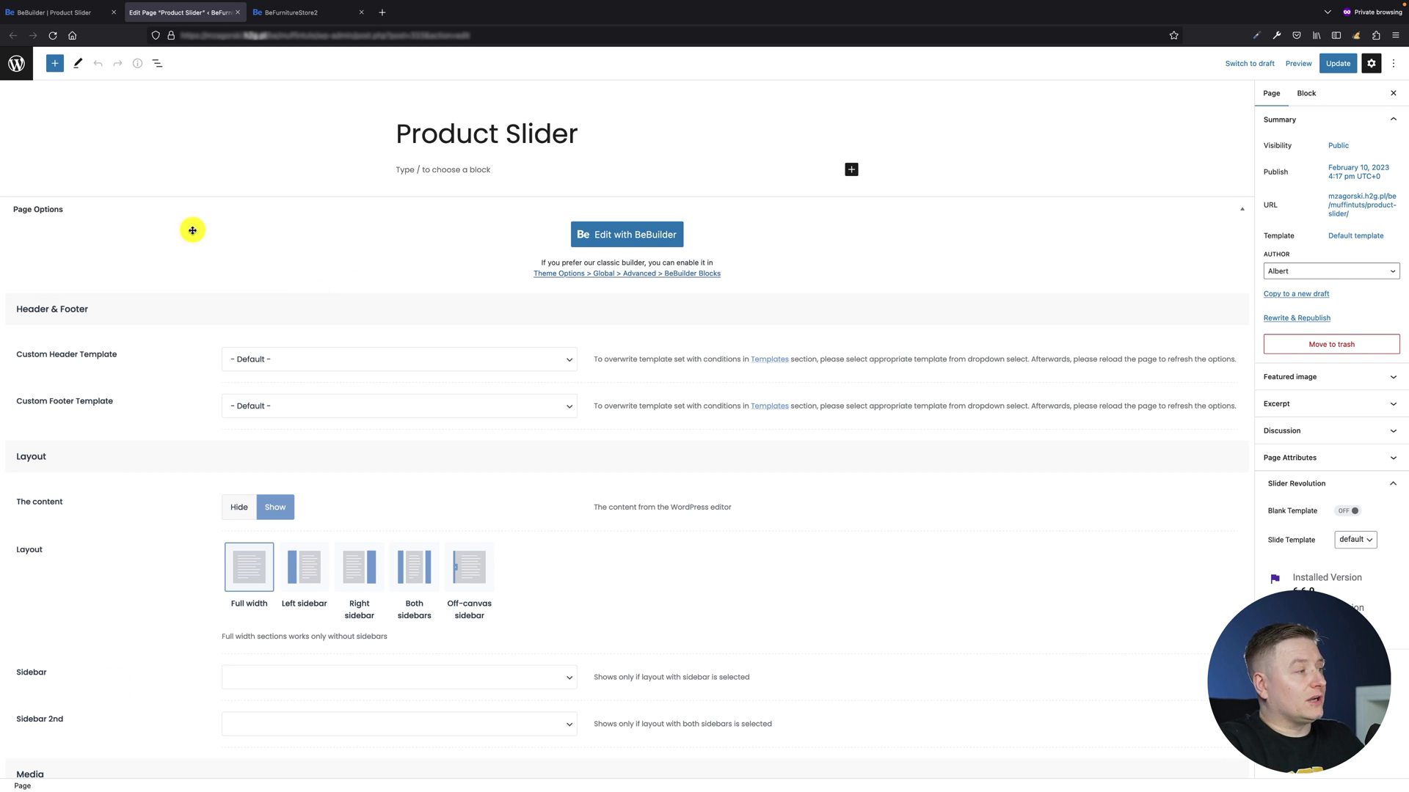
pyautogui.middleClick(16, 63)
pyautogui.click(301, 13)
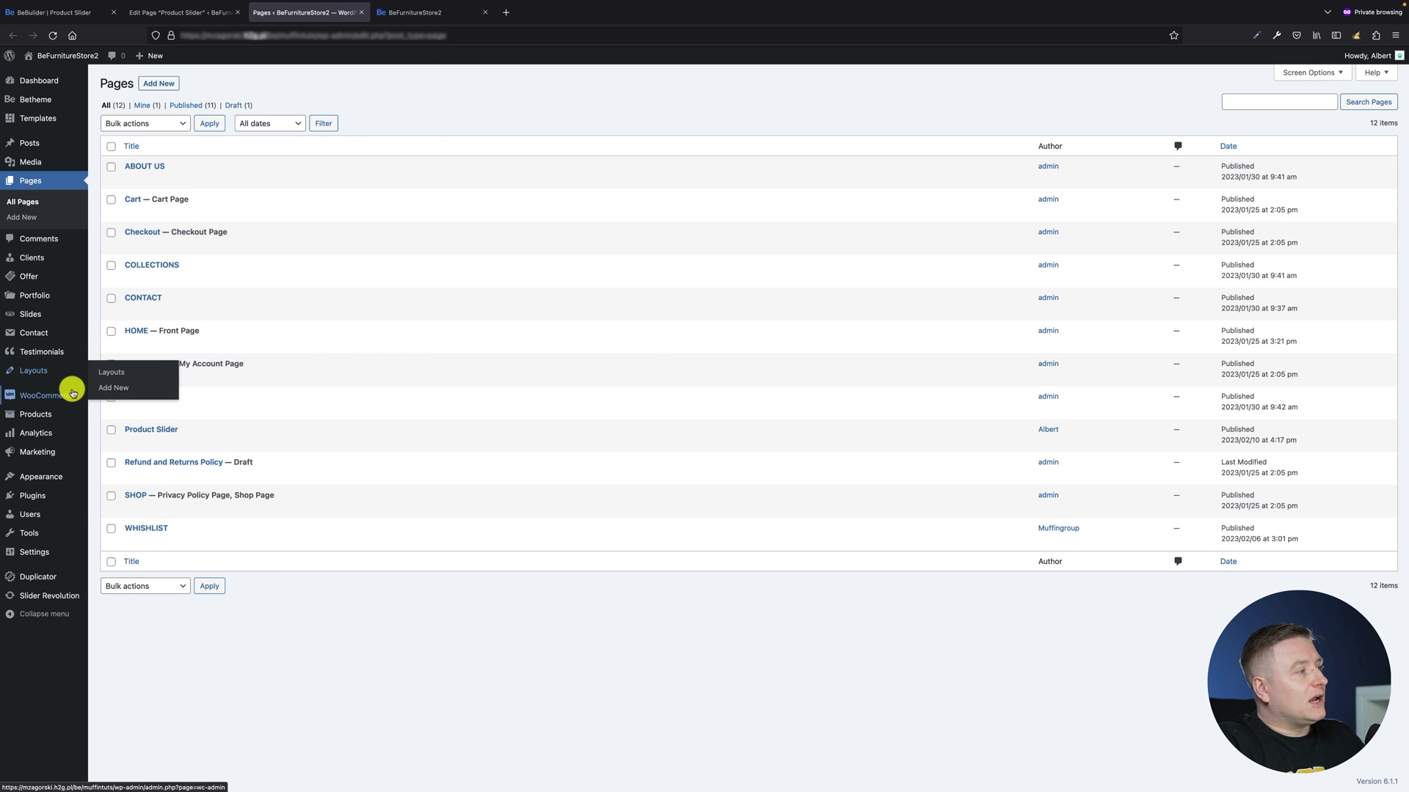
pyautogui.moveTo(93, 396)
pyautogui.click(130, 418)
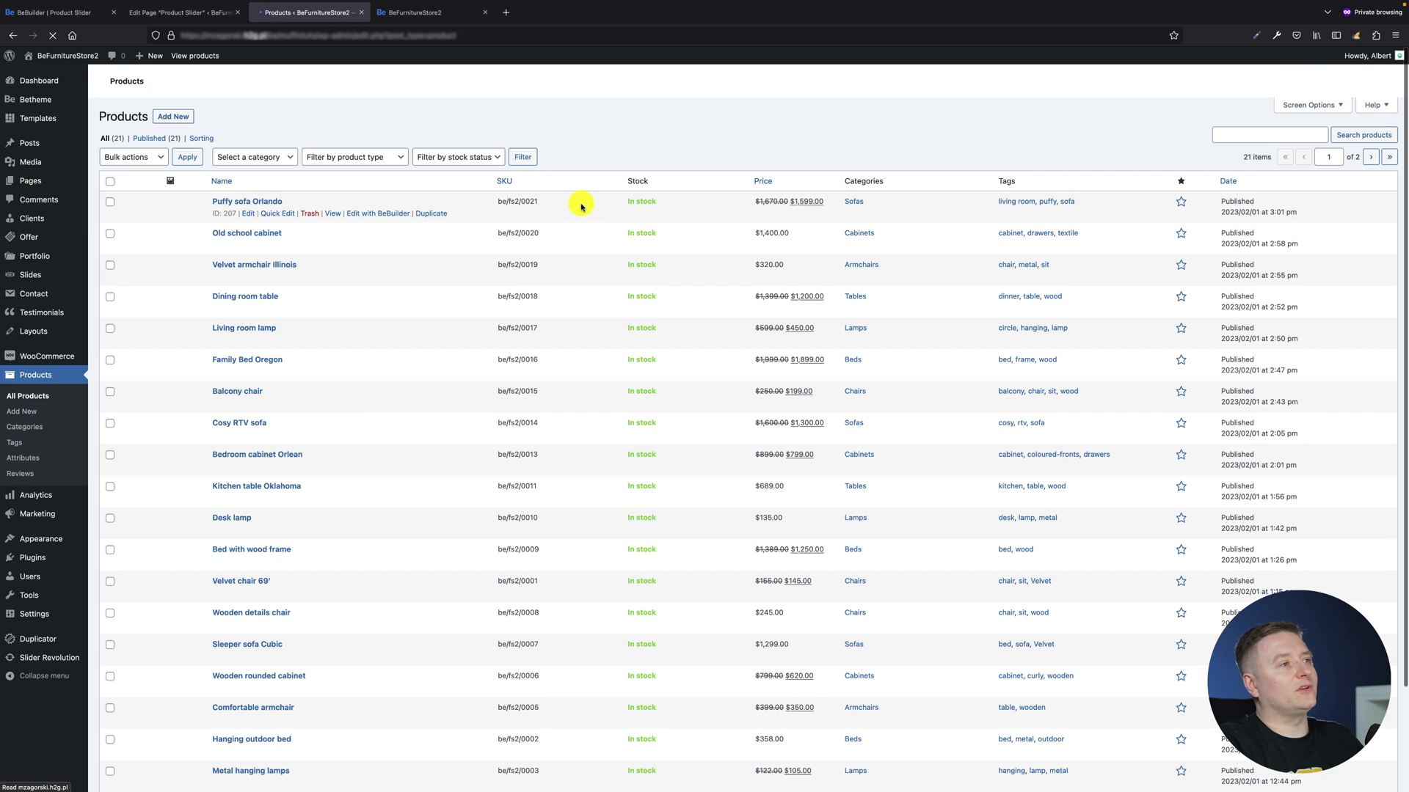
pyautogui.scroll(-2, 488, 307)
pyautogui.scroll(3, 488, 308)
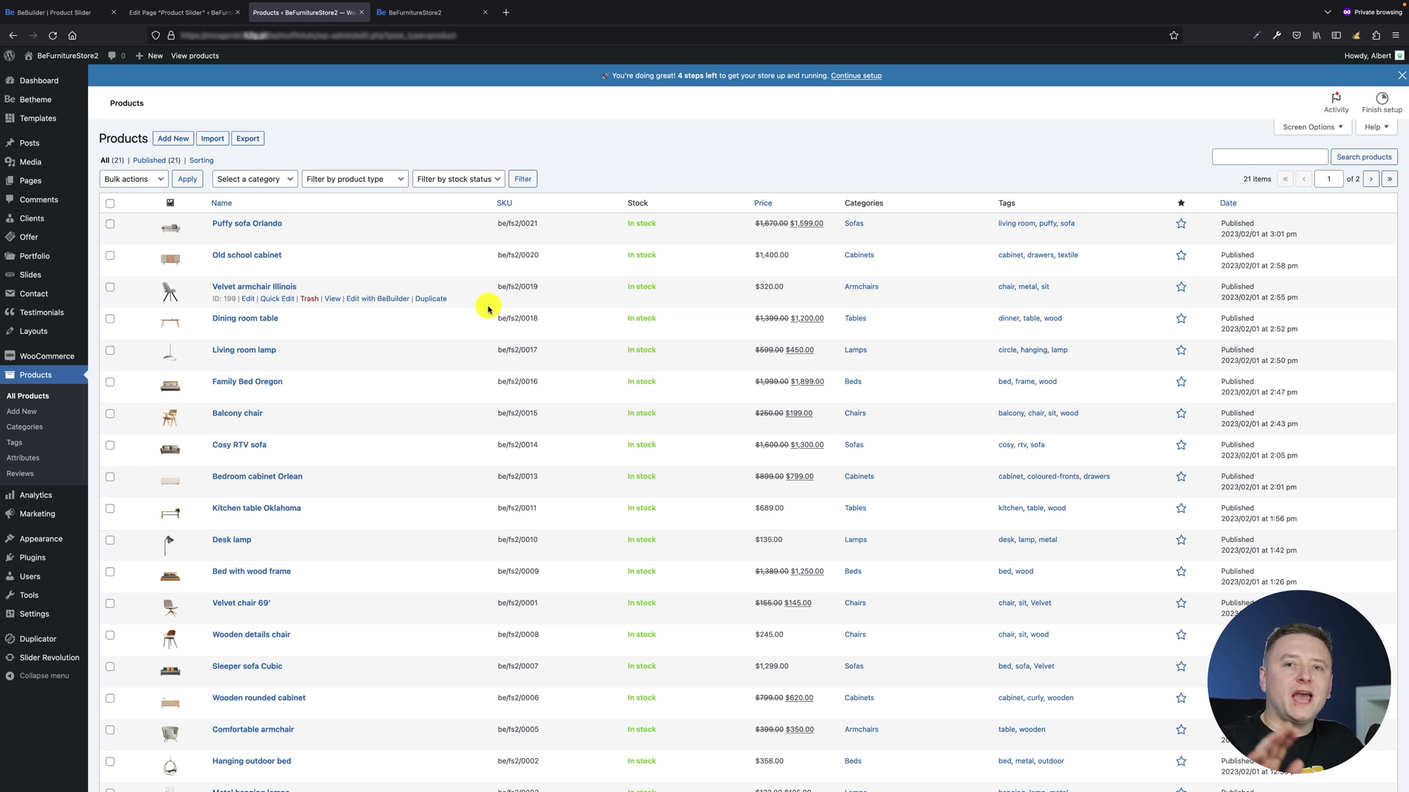
# Step: Return to BeBuilder and start the page with a section containing a single full-width wrap
pyautogui.click(189, 20)
pyautogui.click(63, 12)
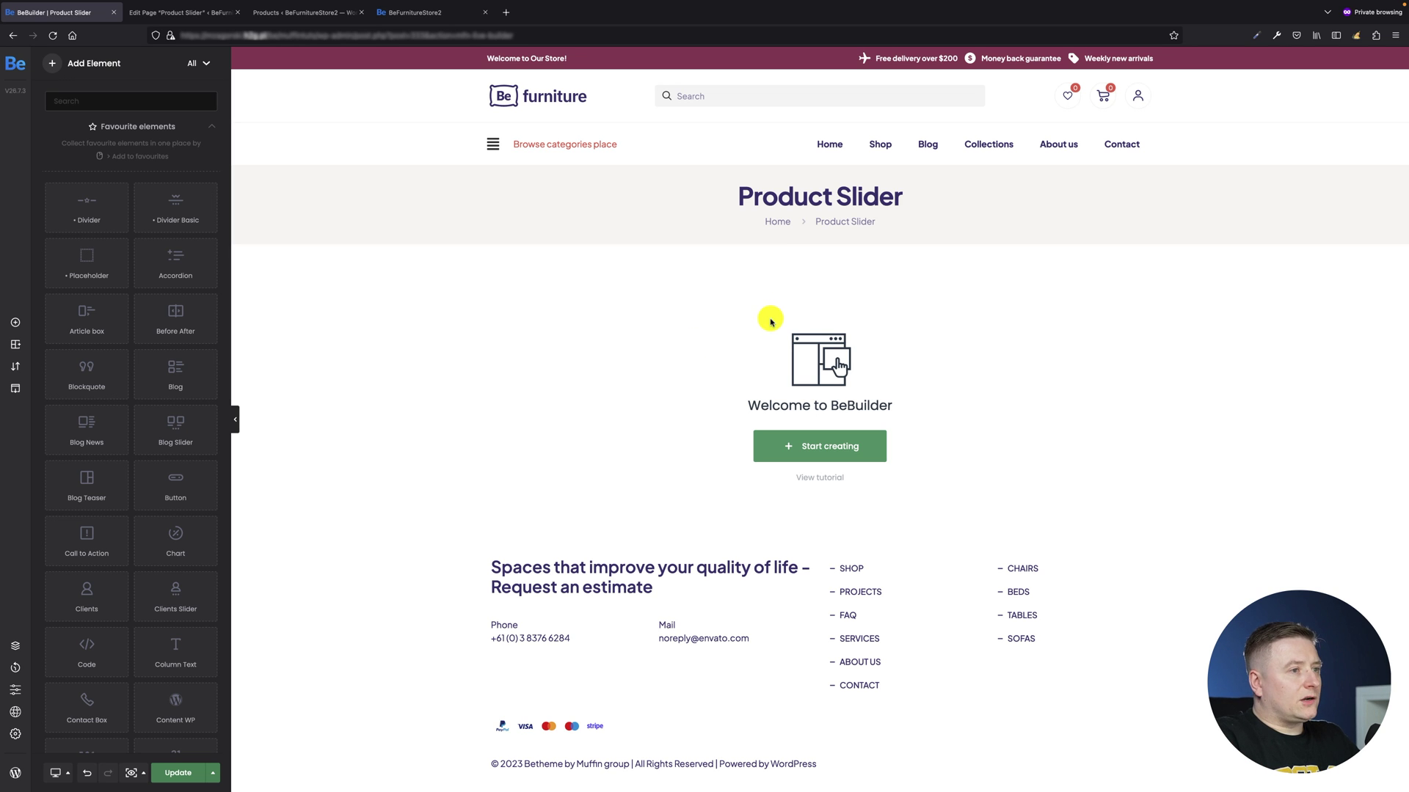
pyautogui.click(850, 449)
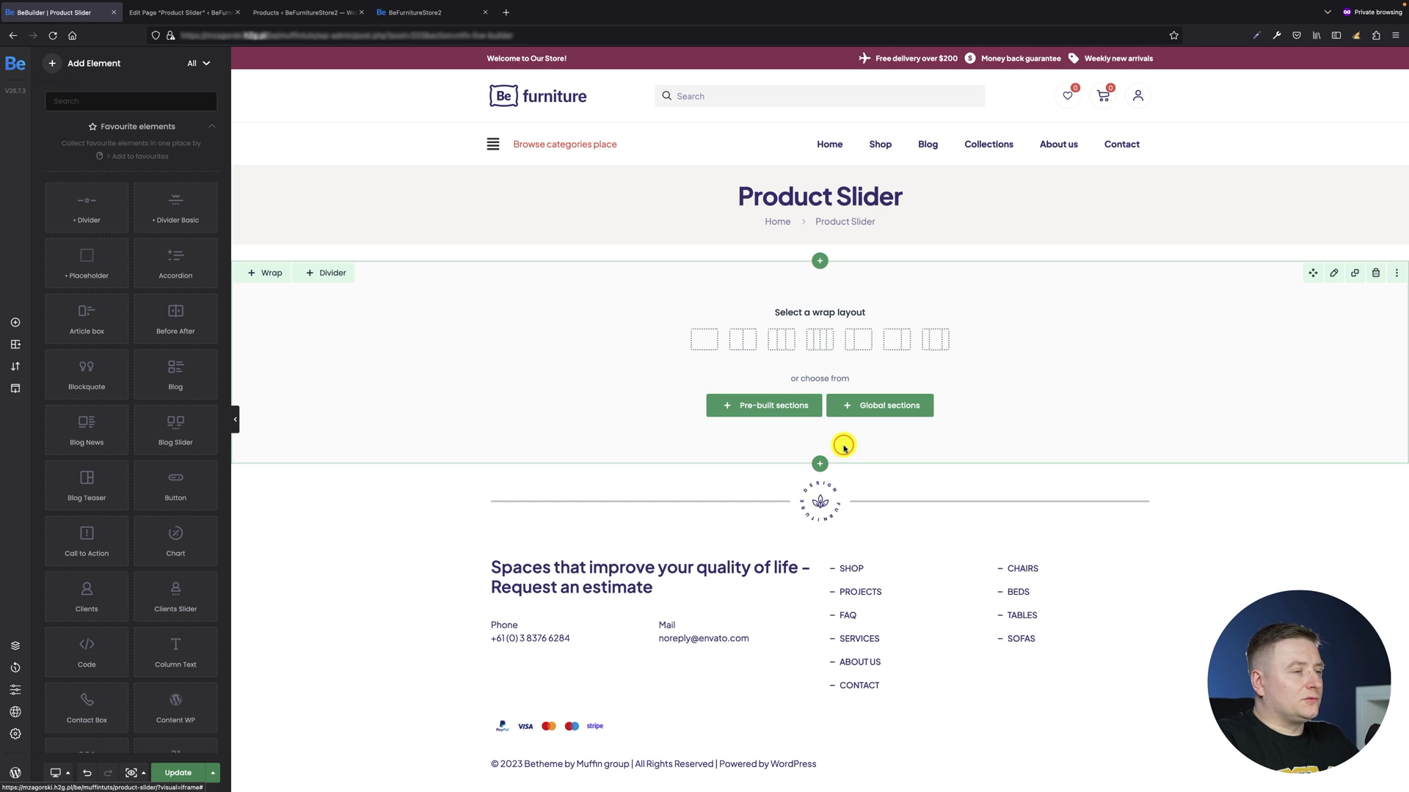
pyautogui.click(707, 339)
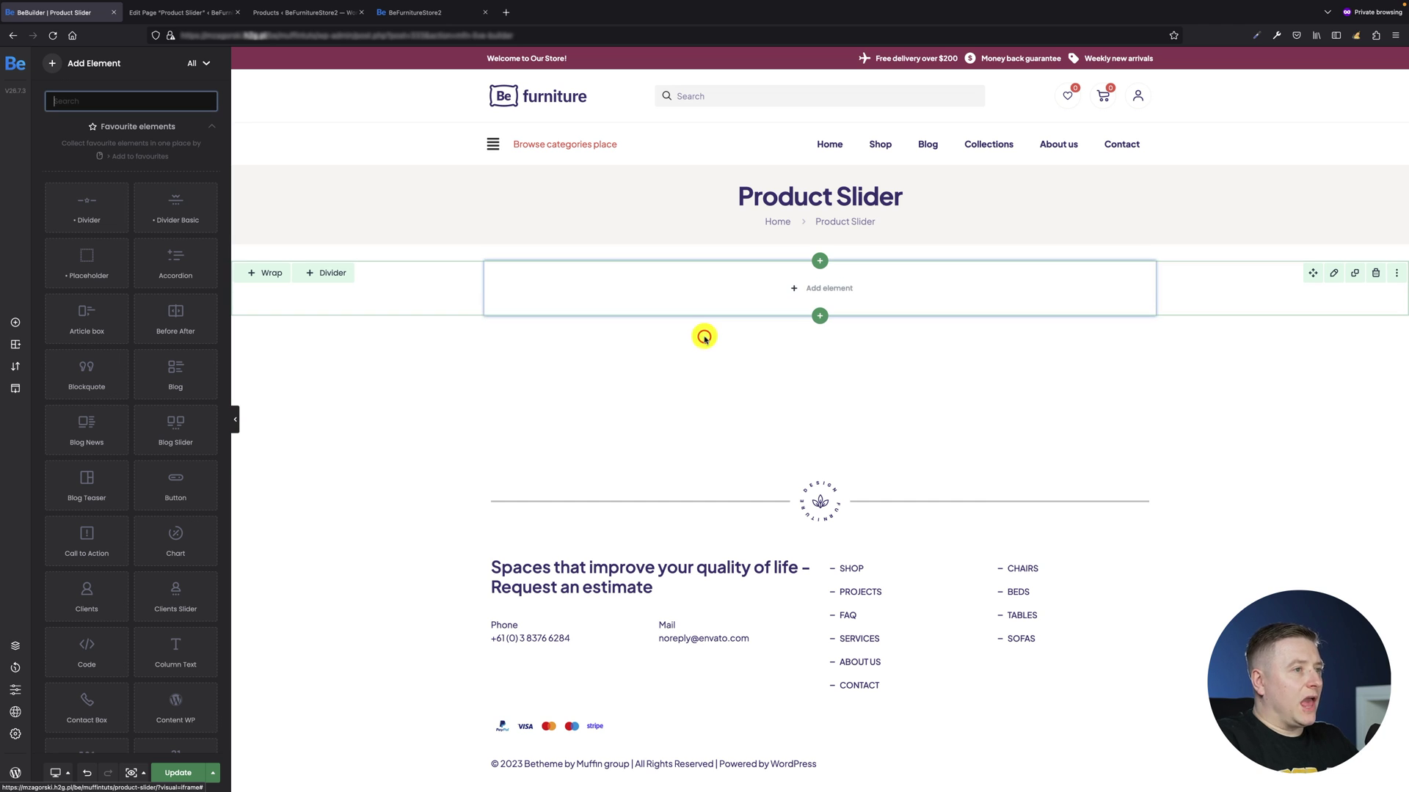
# Step: Set the section's top and bottom padding to 70px in its advanced spacing settings
pyautogui.click(1334, 273)
pyautogui.click(131, 89)
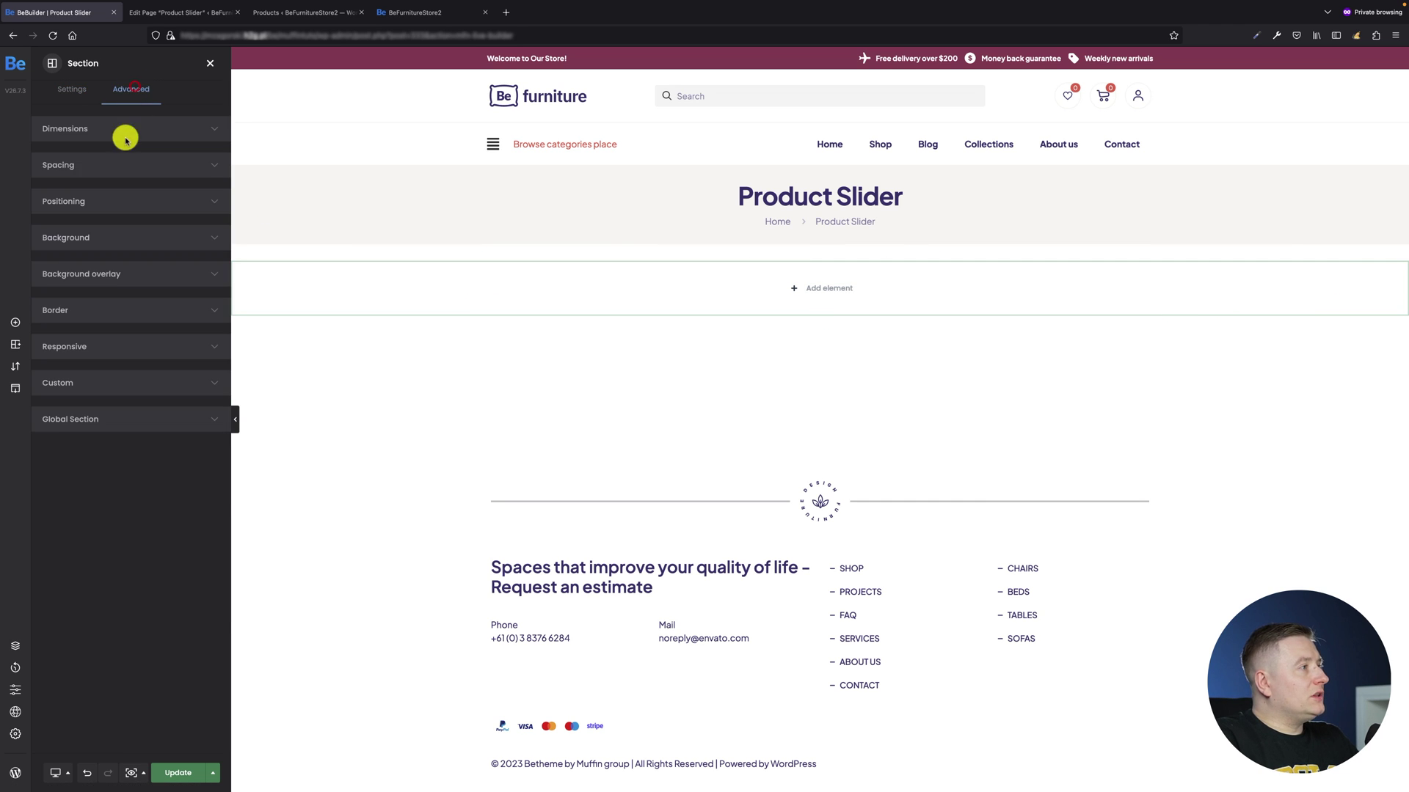
pyautogui.click(118, 164)
pyautogui.click(55, 214)
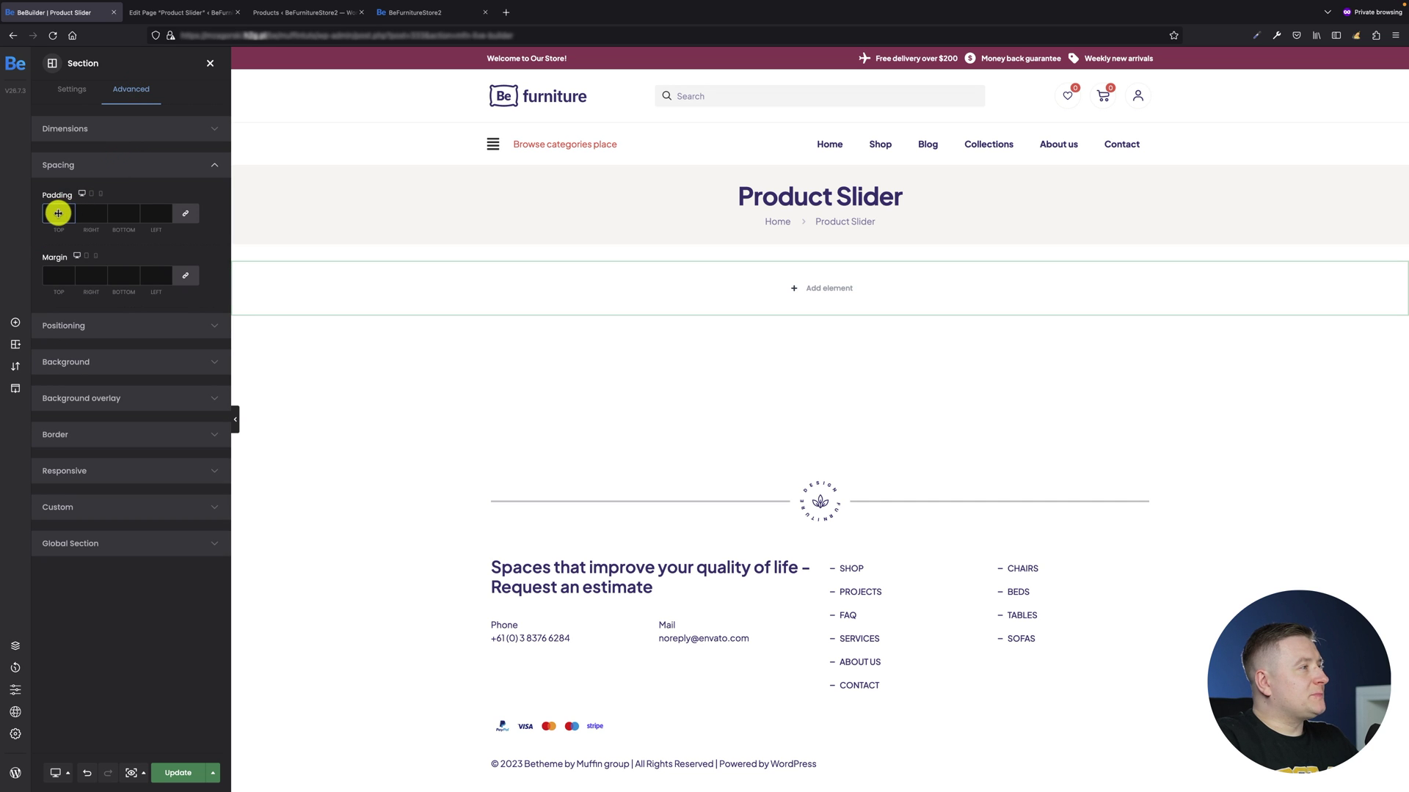
pyautogui.write('32px')
pyautogui.moveTo(74, 213); pyautogui.dragTo(153, 216)
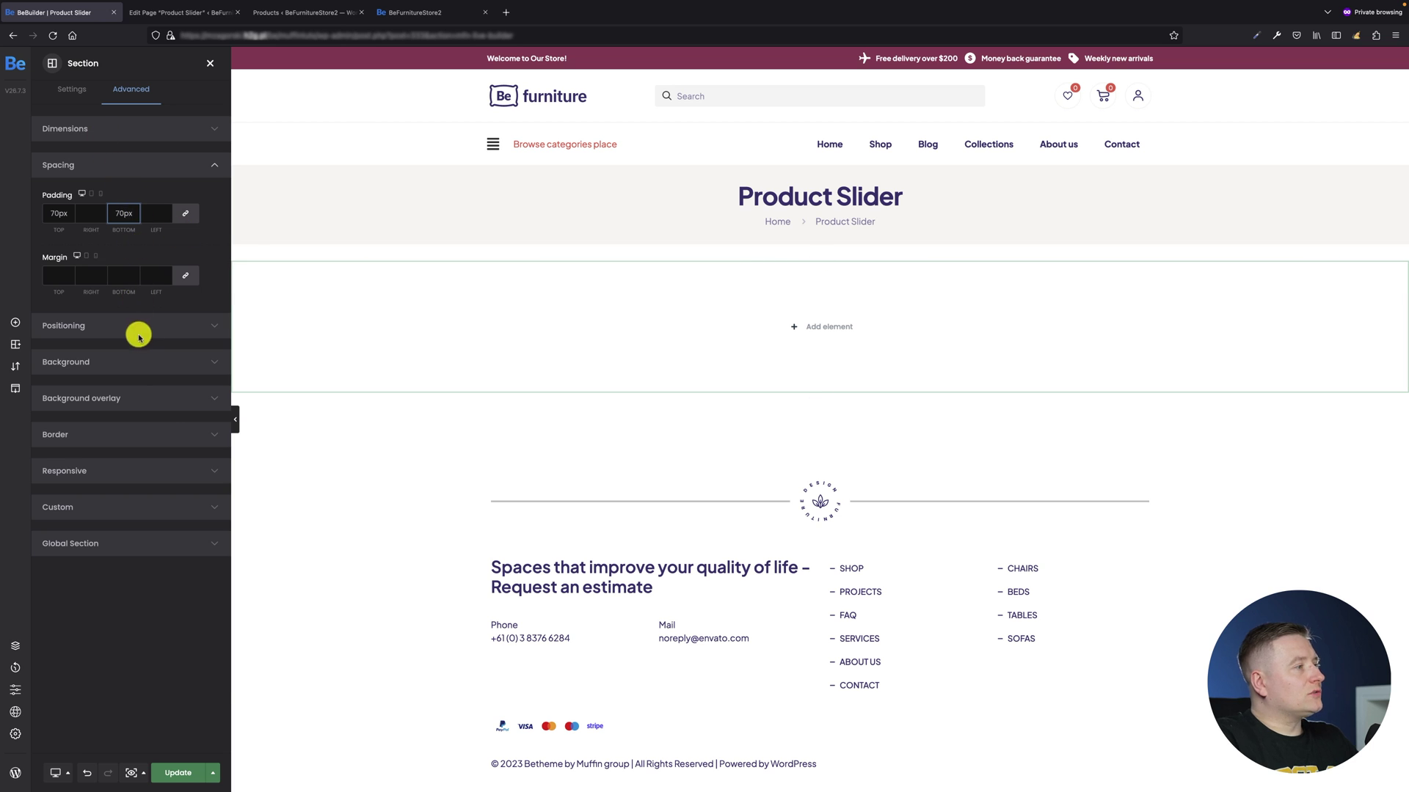
# Step: Set the section's background color to #433779 and compare it with the slider on the example store
pyautogui.click(134, 362)
pyautogui.click(134, 365)
pyautogui.write('#433779')
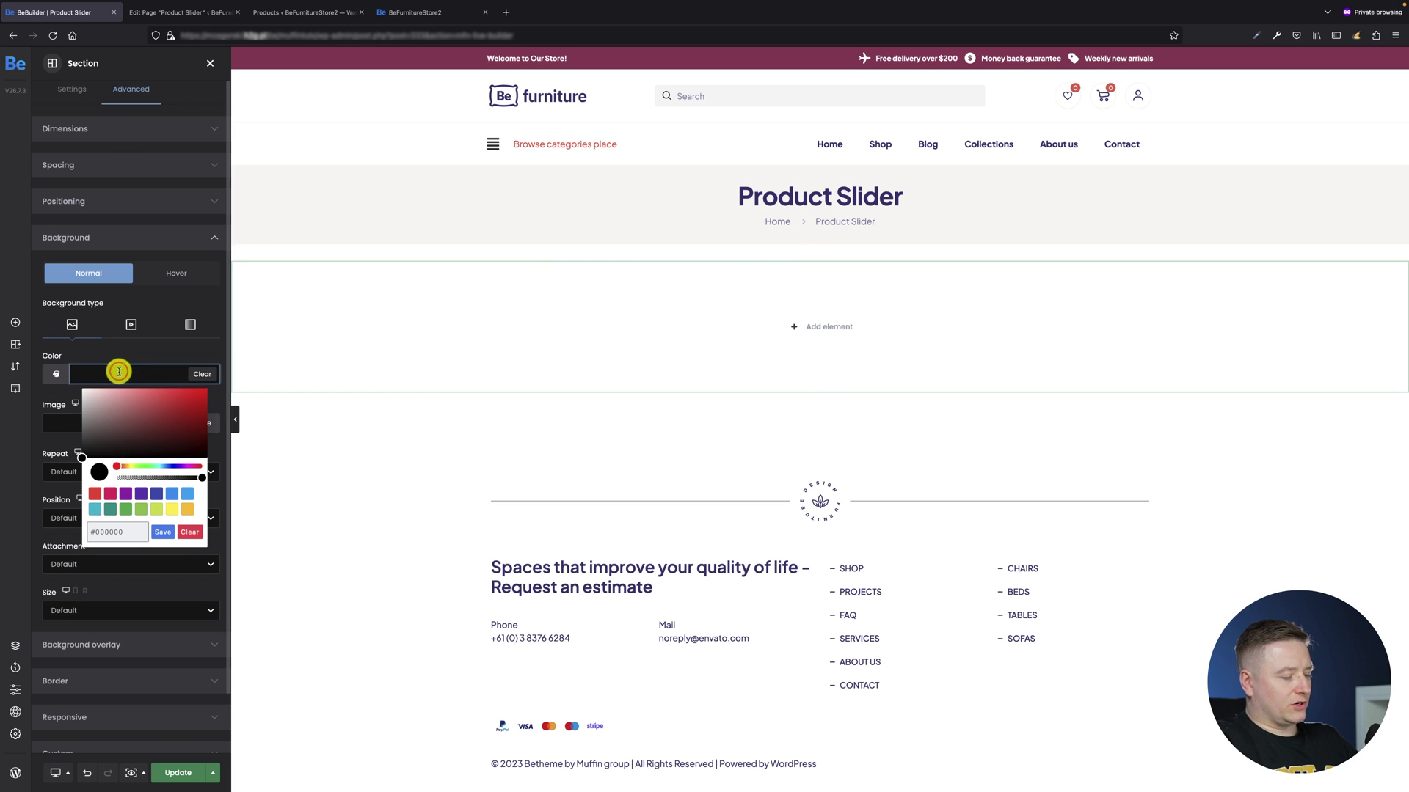
pyautogui.click(220, 340)
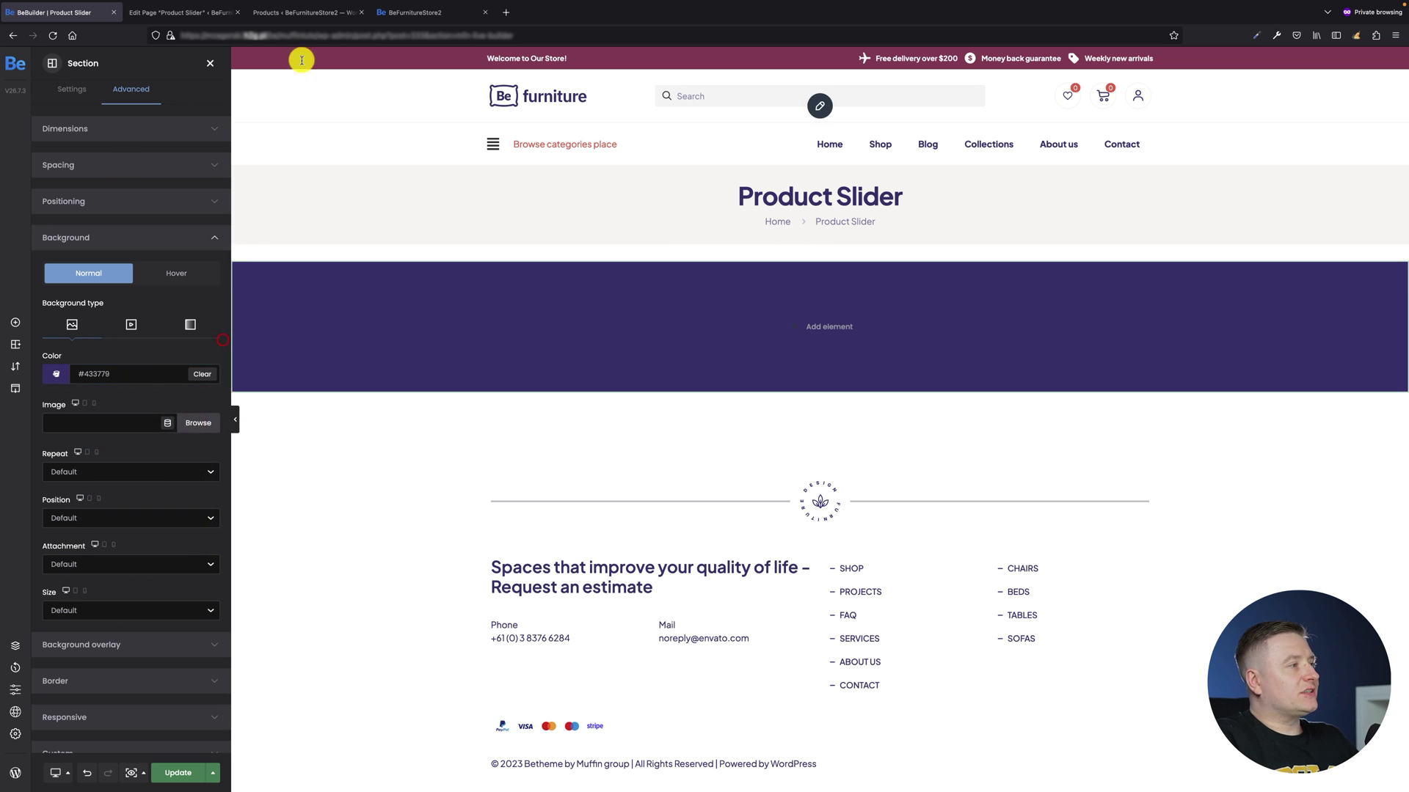
pyautogui.click(444, 14)
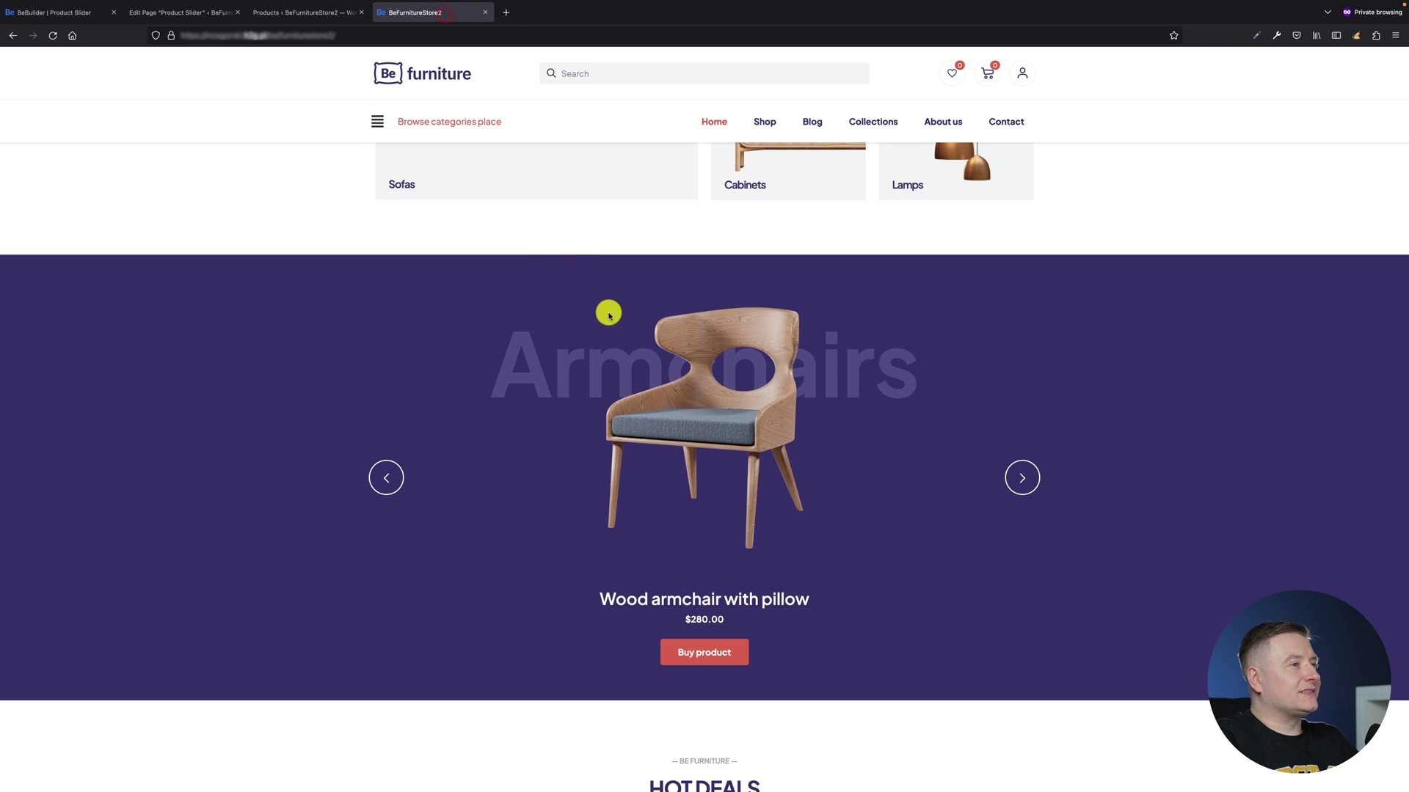
pyautogui.click(53, 13)
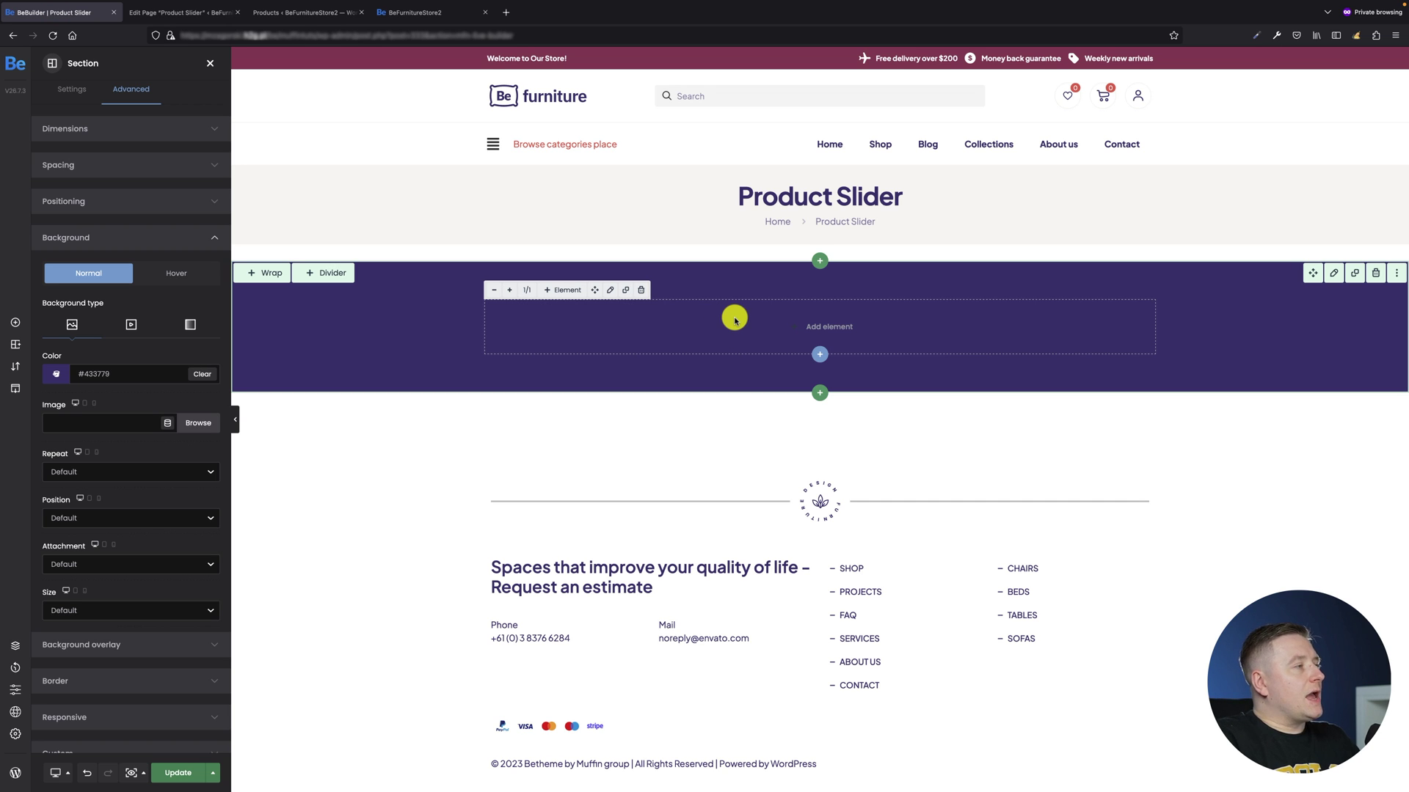
# Step: Make the section a query loop with query type Posts, post type Product and category All
pyautogui.click(73, 91)
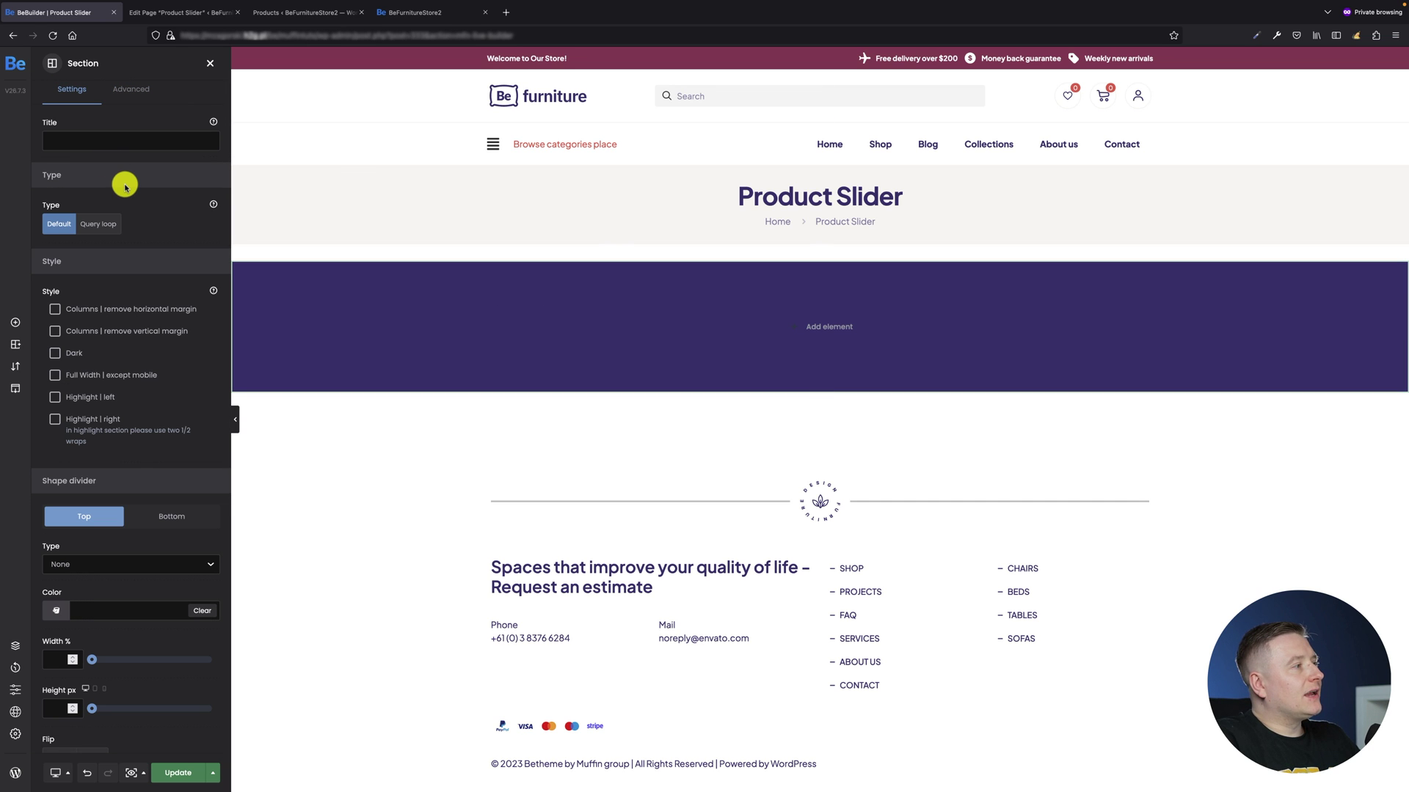
pyautogui.moveTo(649, 336)
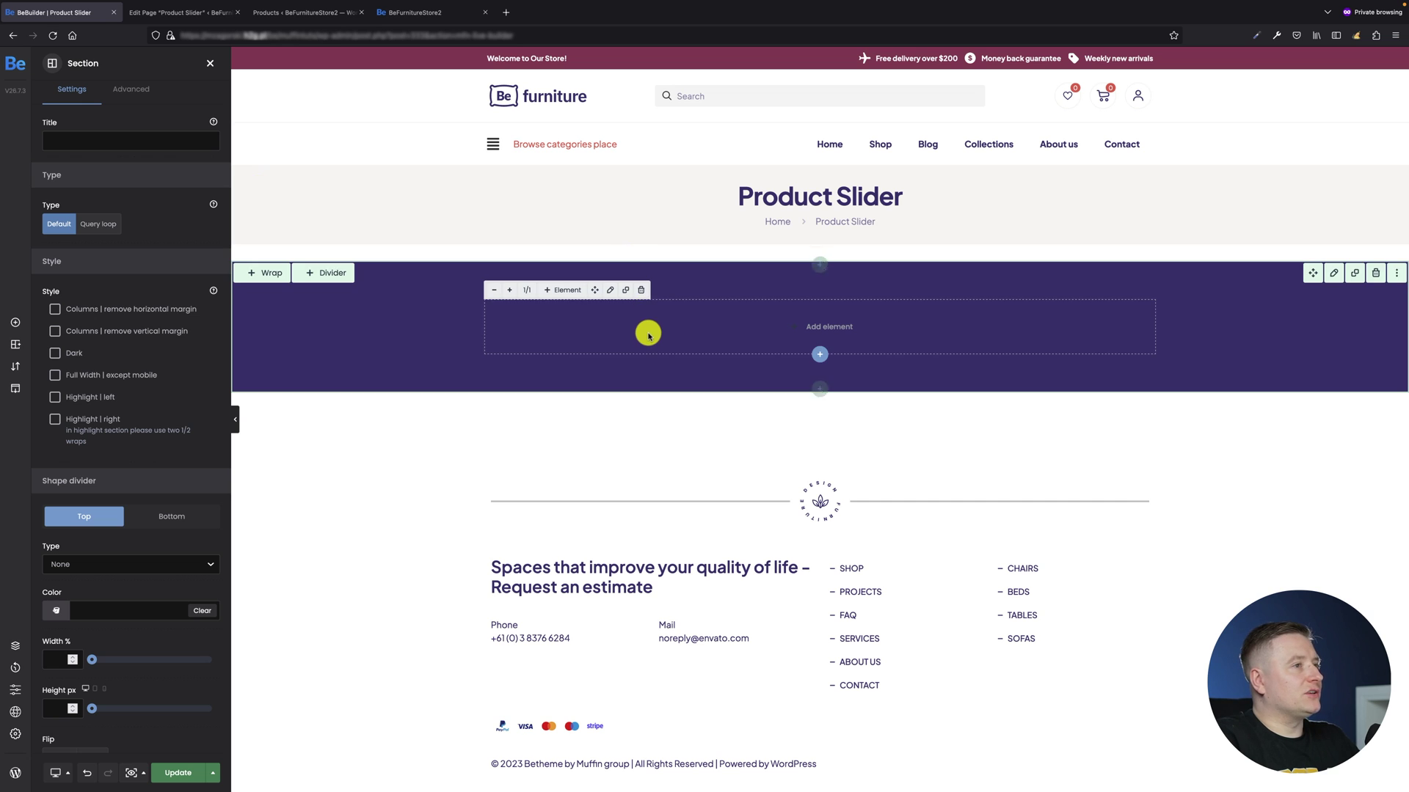
pyautogui.click(114, 225)
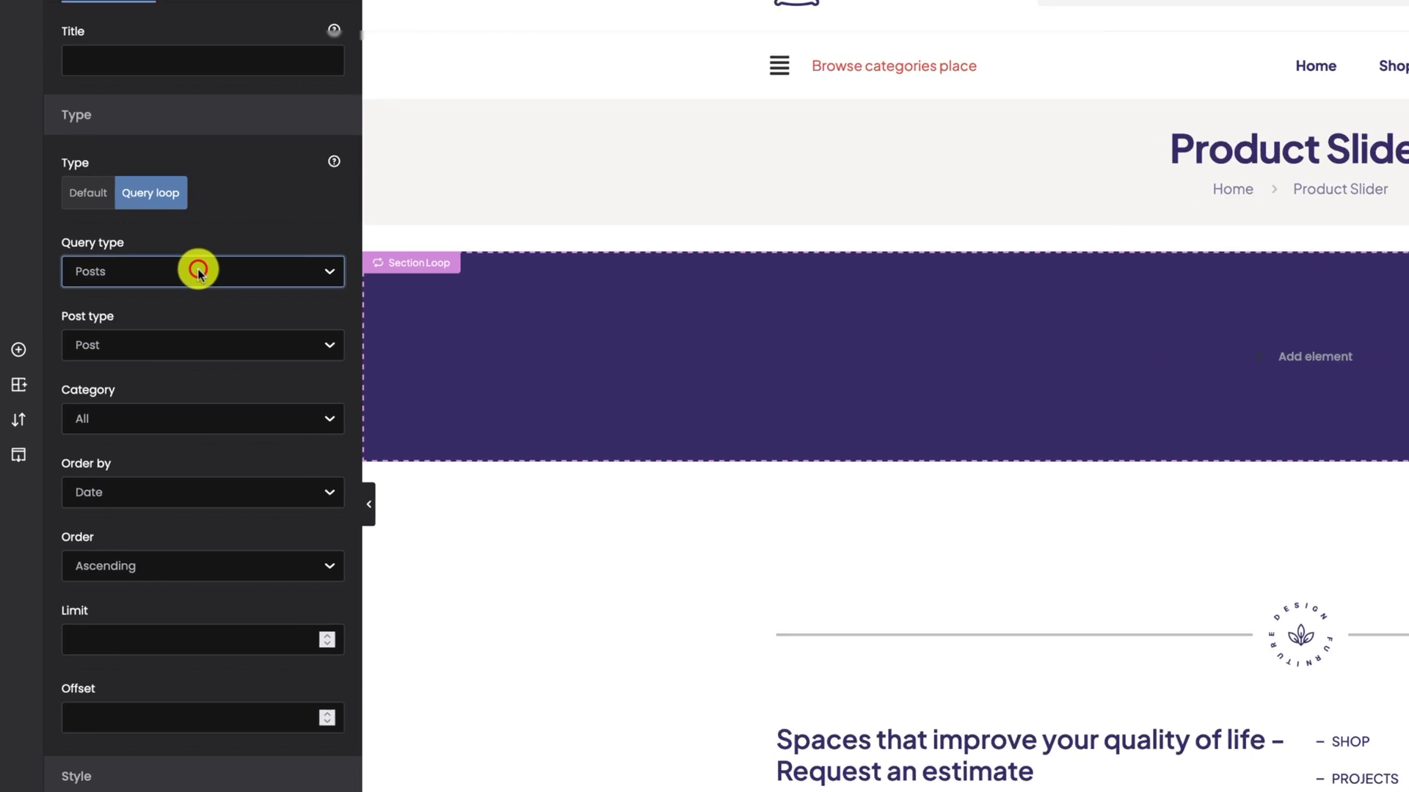
pyautogui.click(121, 273)
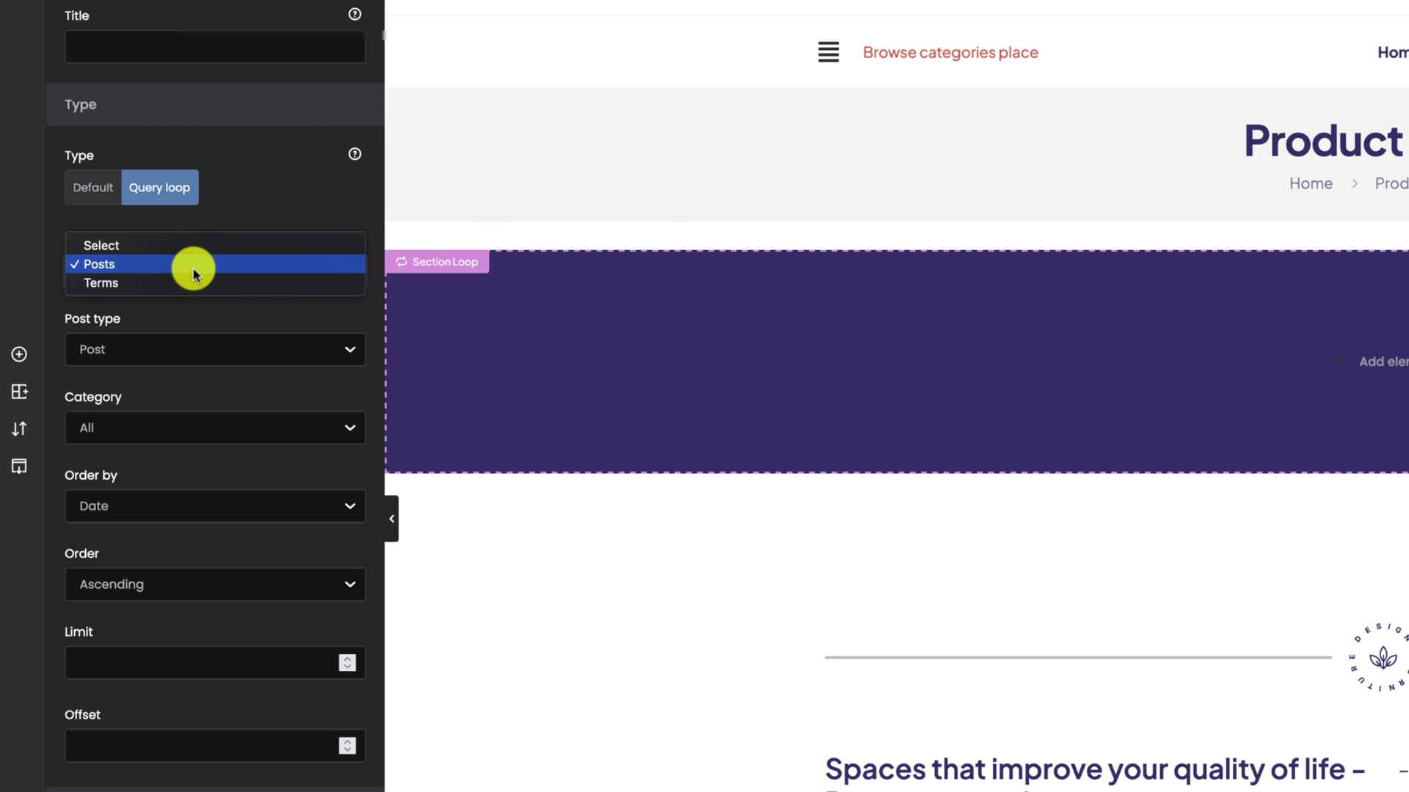
pyautogui.click(193, 269)
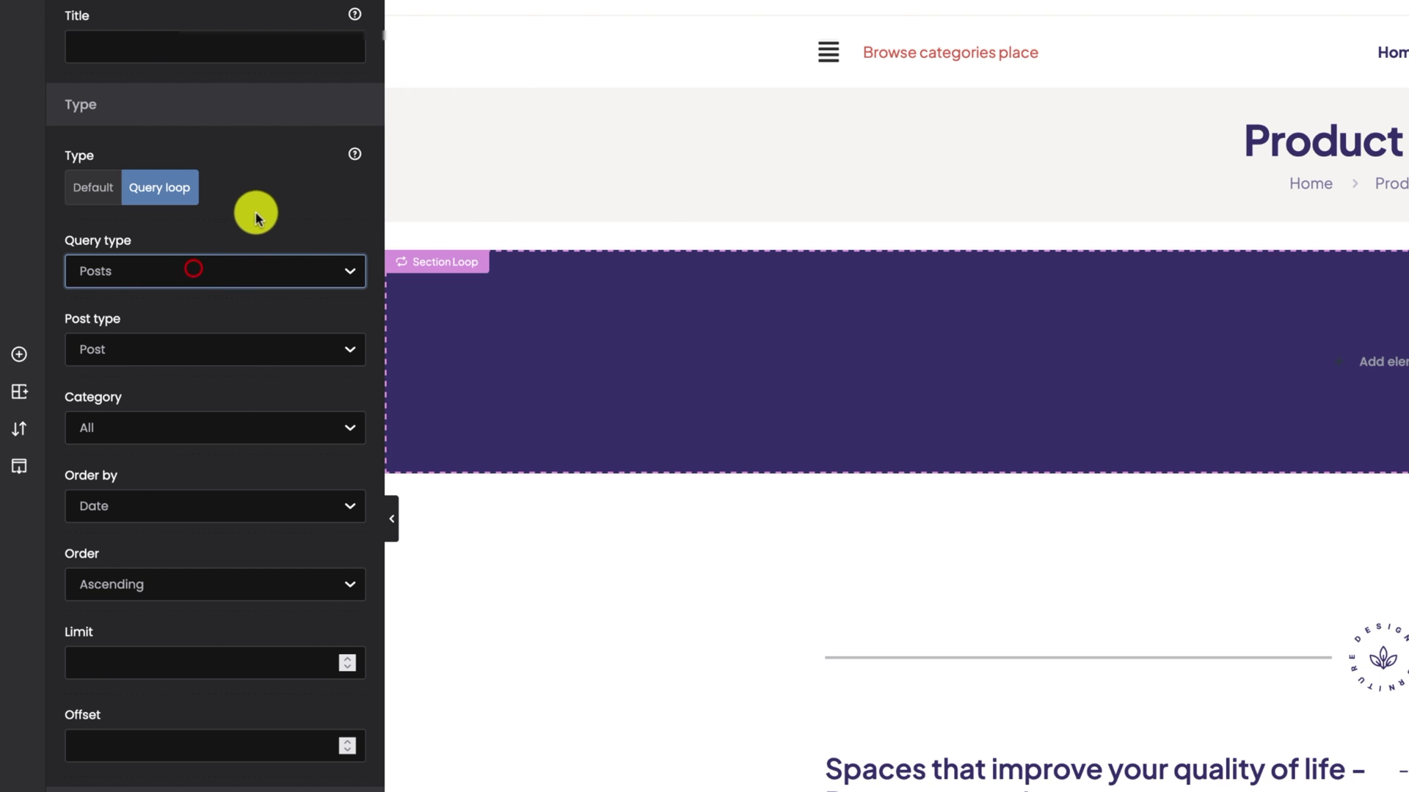
pyautogui.click(152, 354)
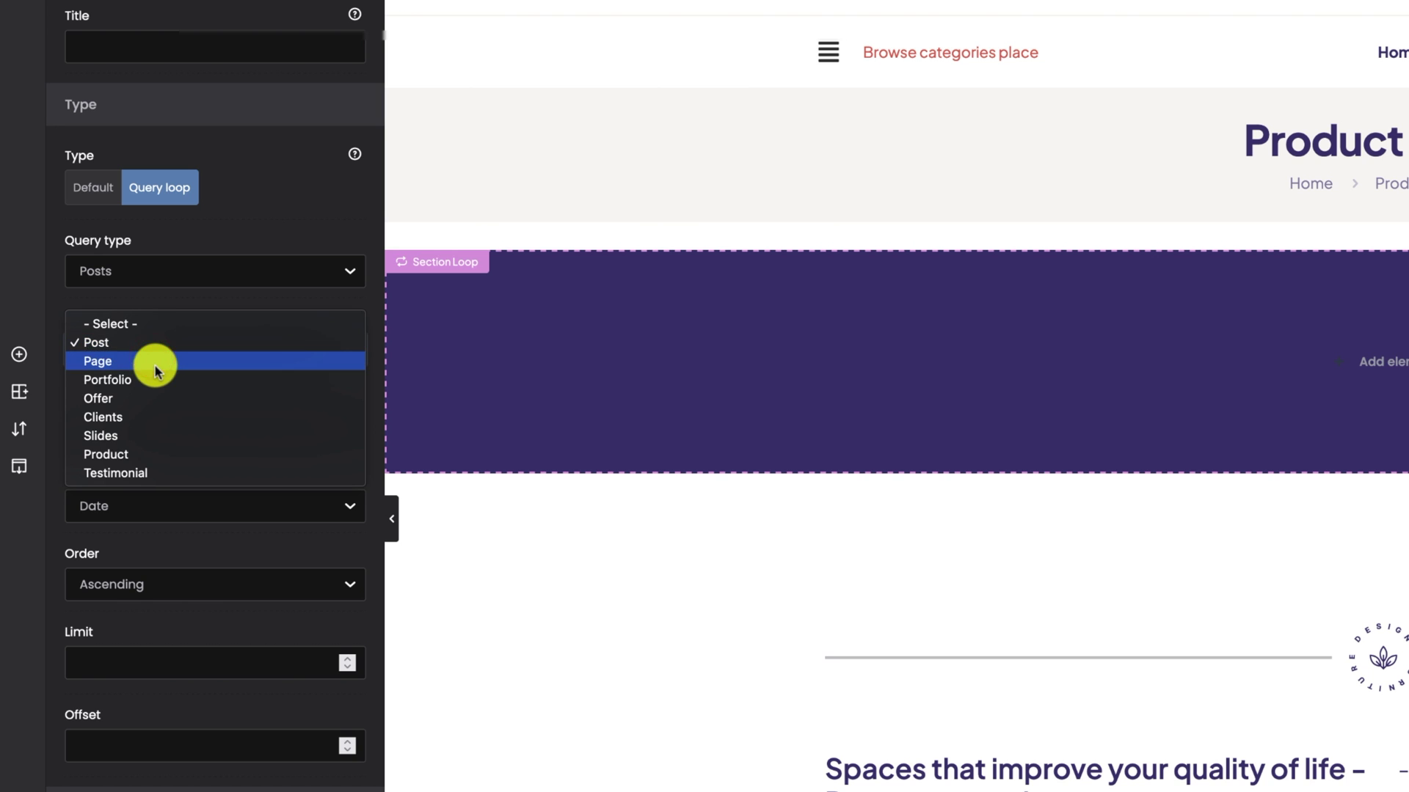
pyautogui.click(151, 449)
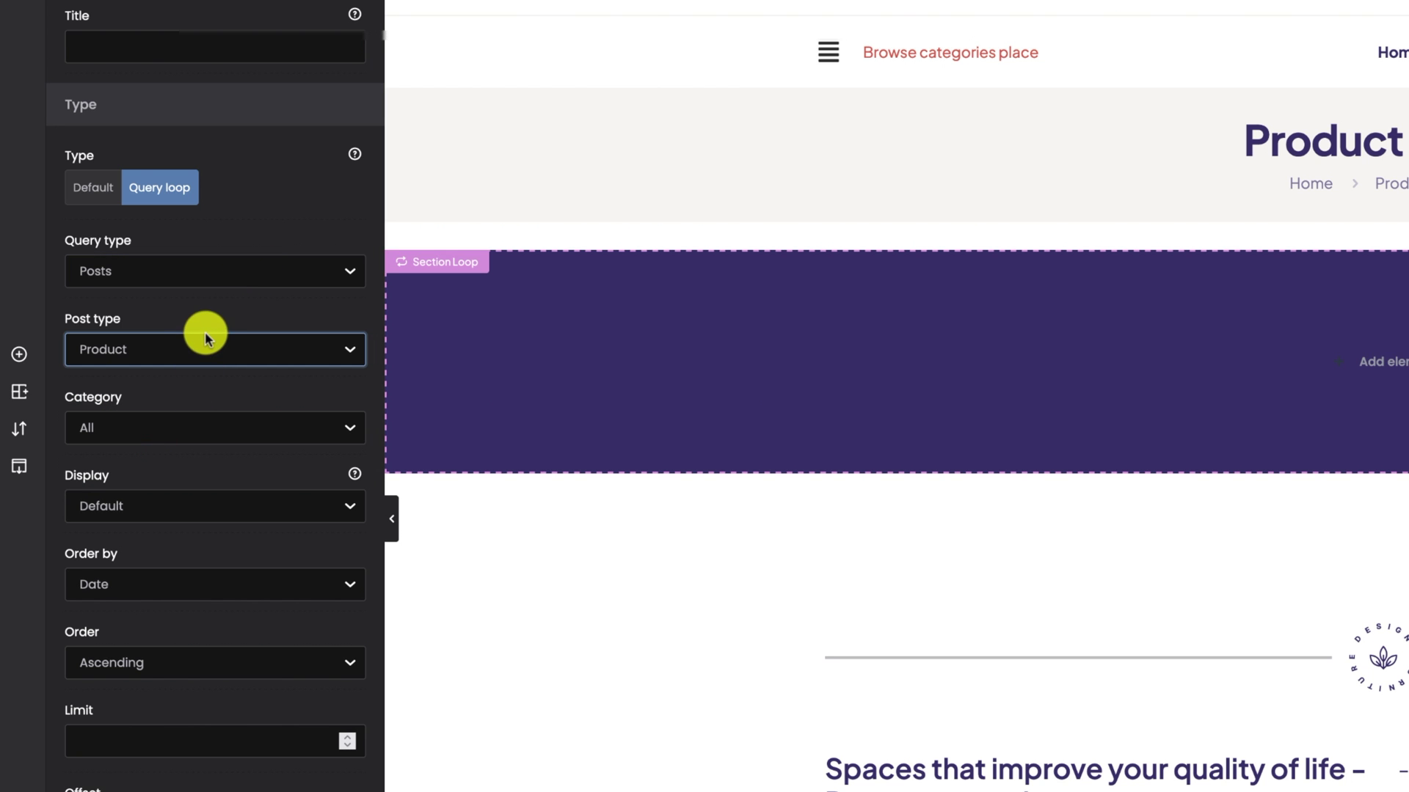
pyautogui.click(202, 420)
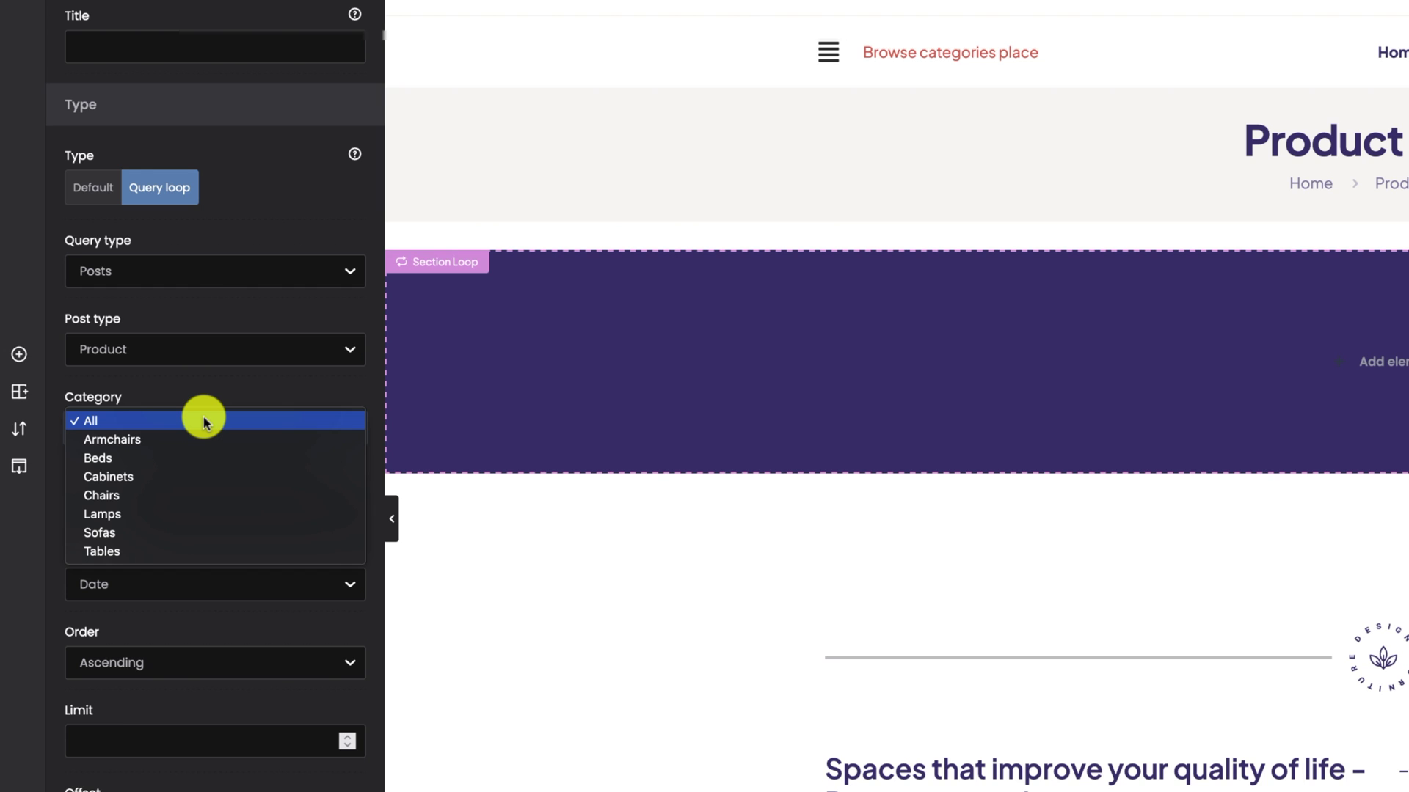
pyautogui.click(181, 386)
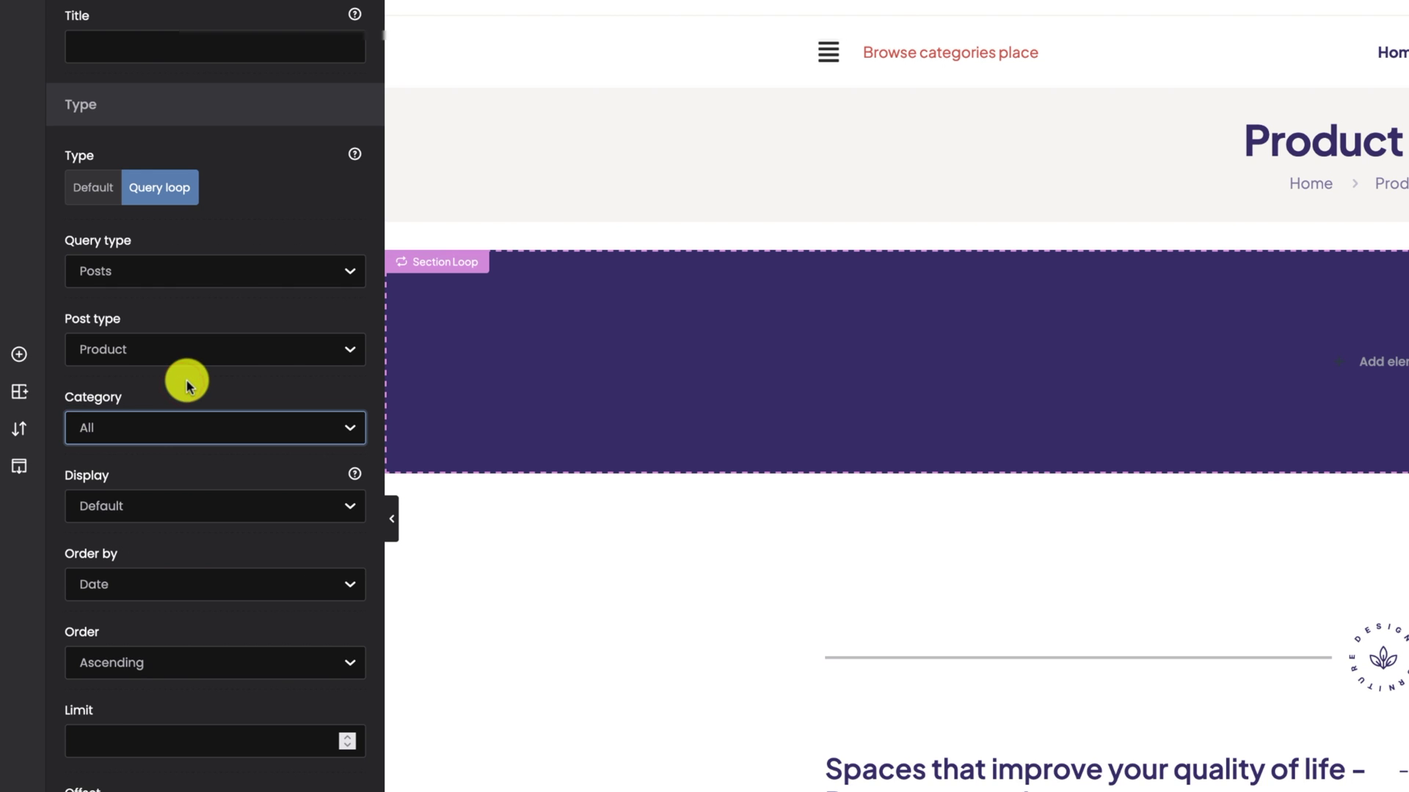
# Step: Review the query loop's display options, keep Default, and limit the loop to 3 items
pyautogui.click(164, 495)
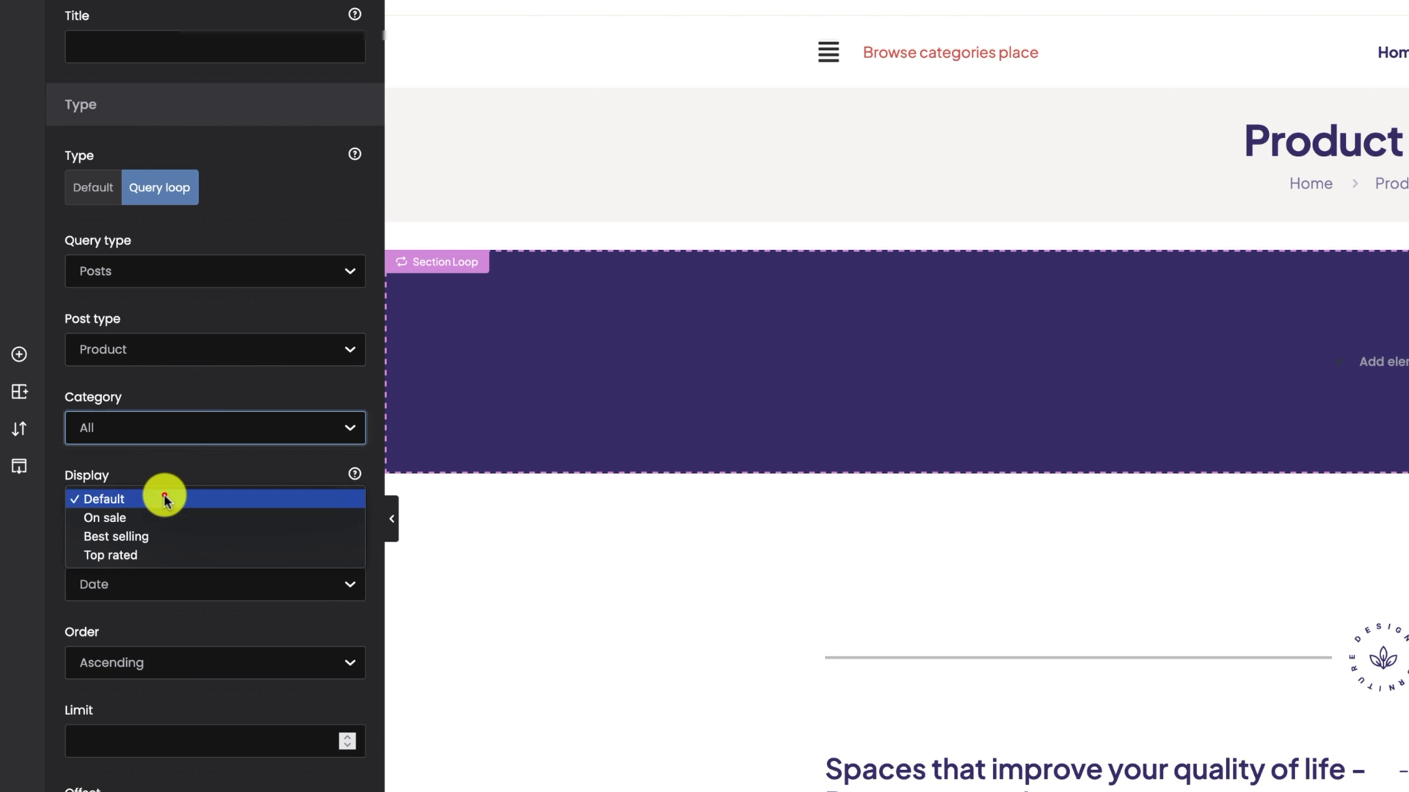
pyautogui.click(166, 462)
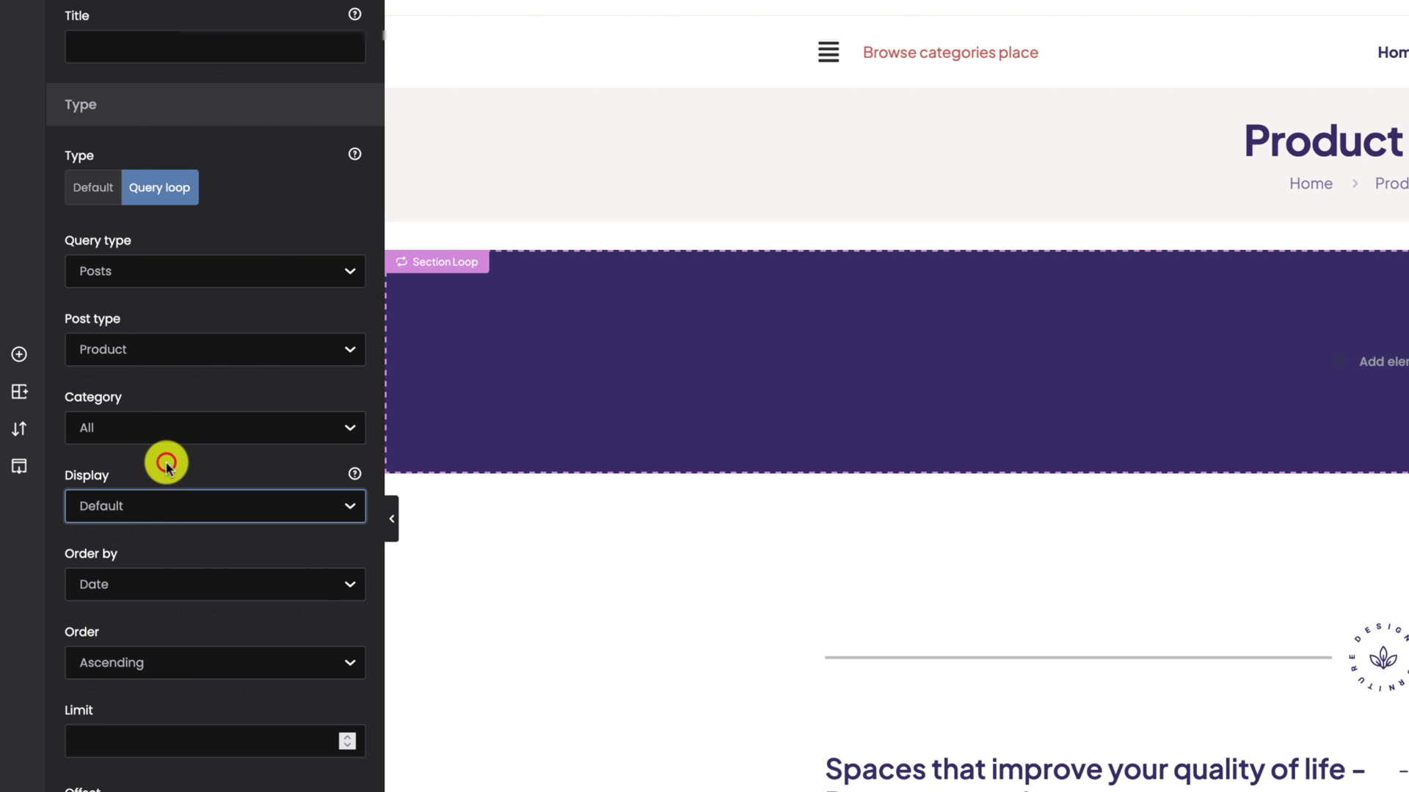
pyautogui.click(161, 503)
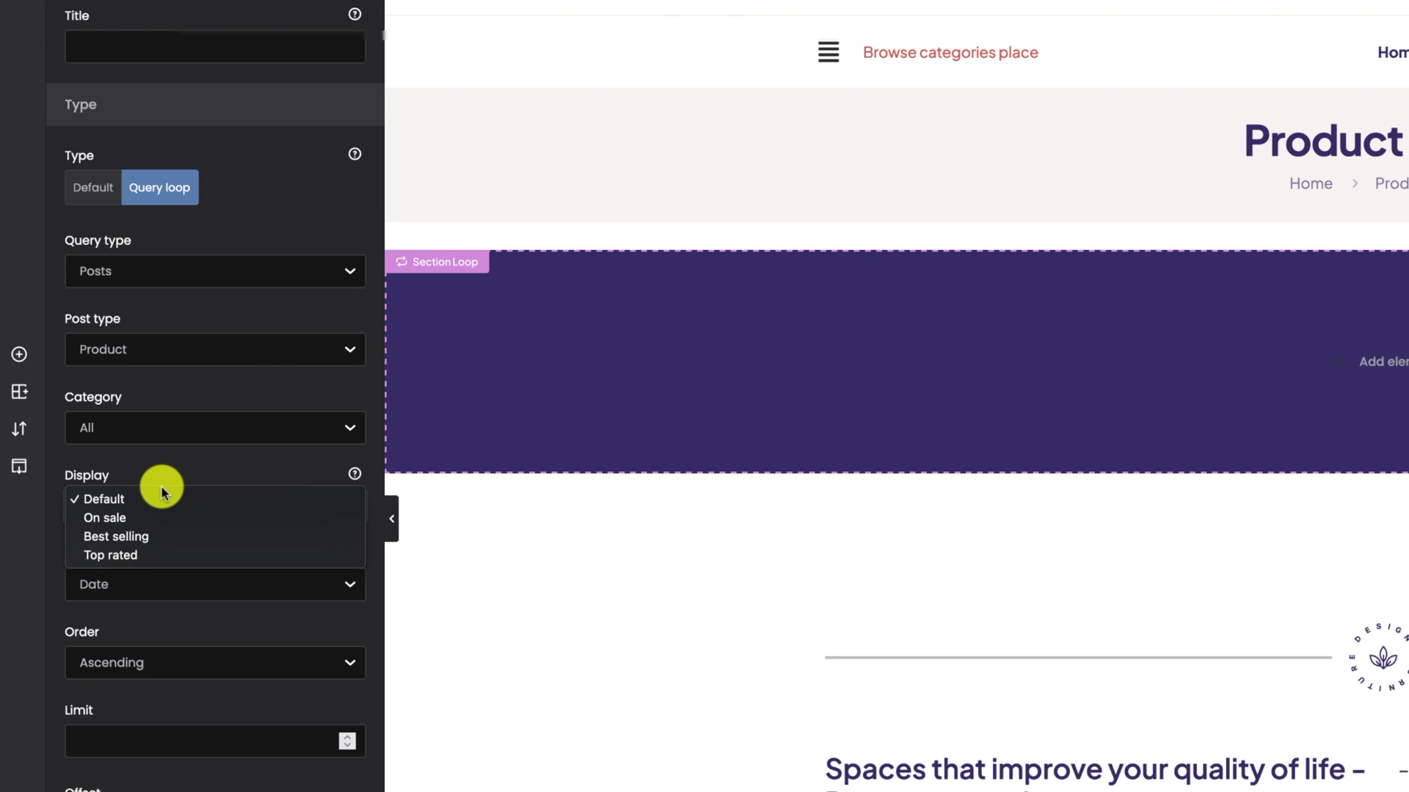
pyautogui.click(167, 463)
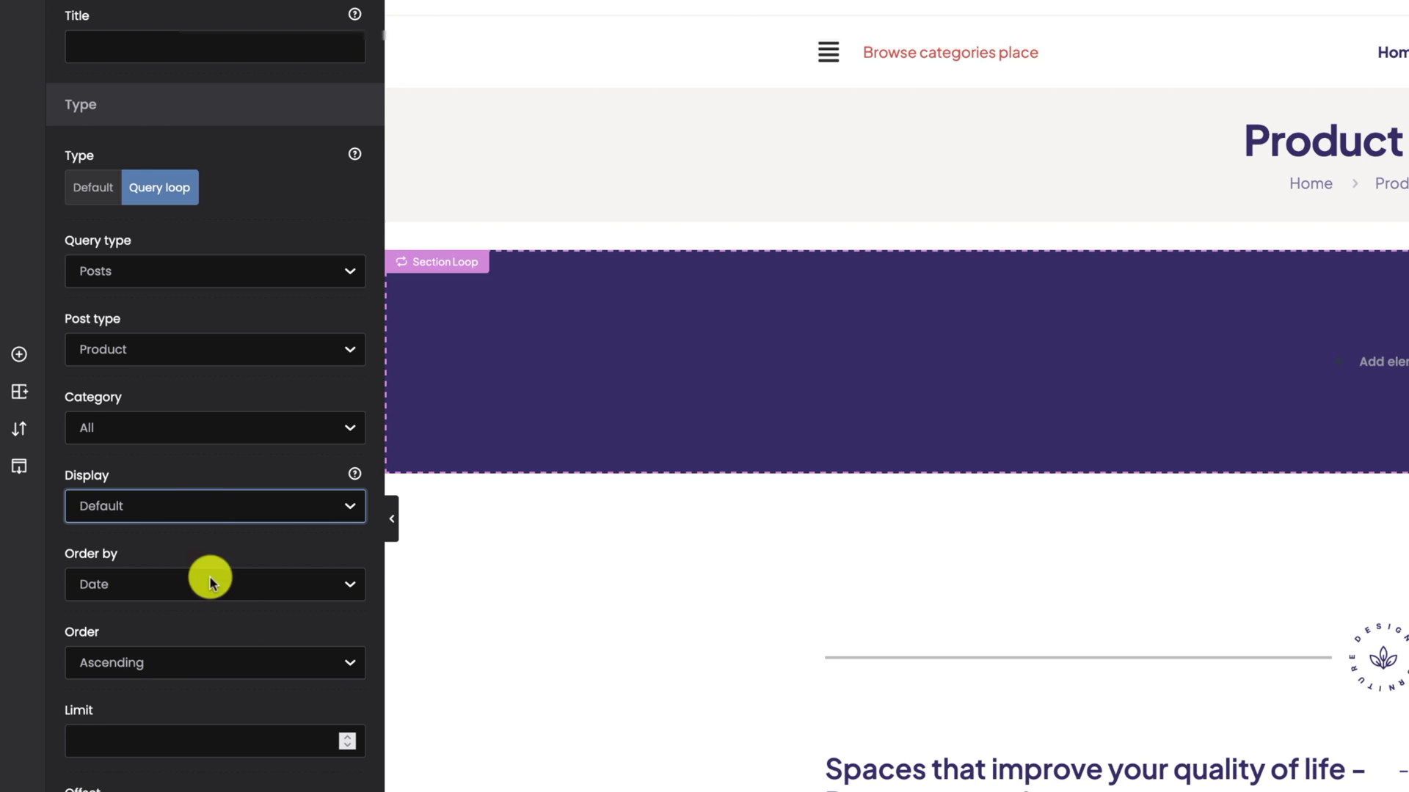
pyautogui.click(190, 735)
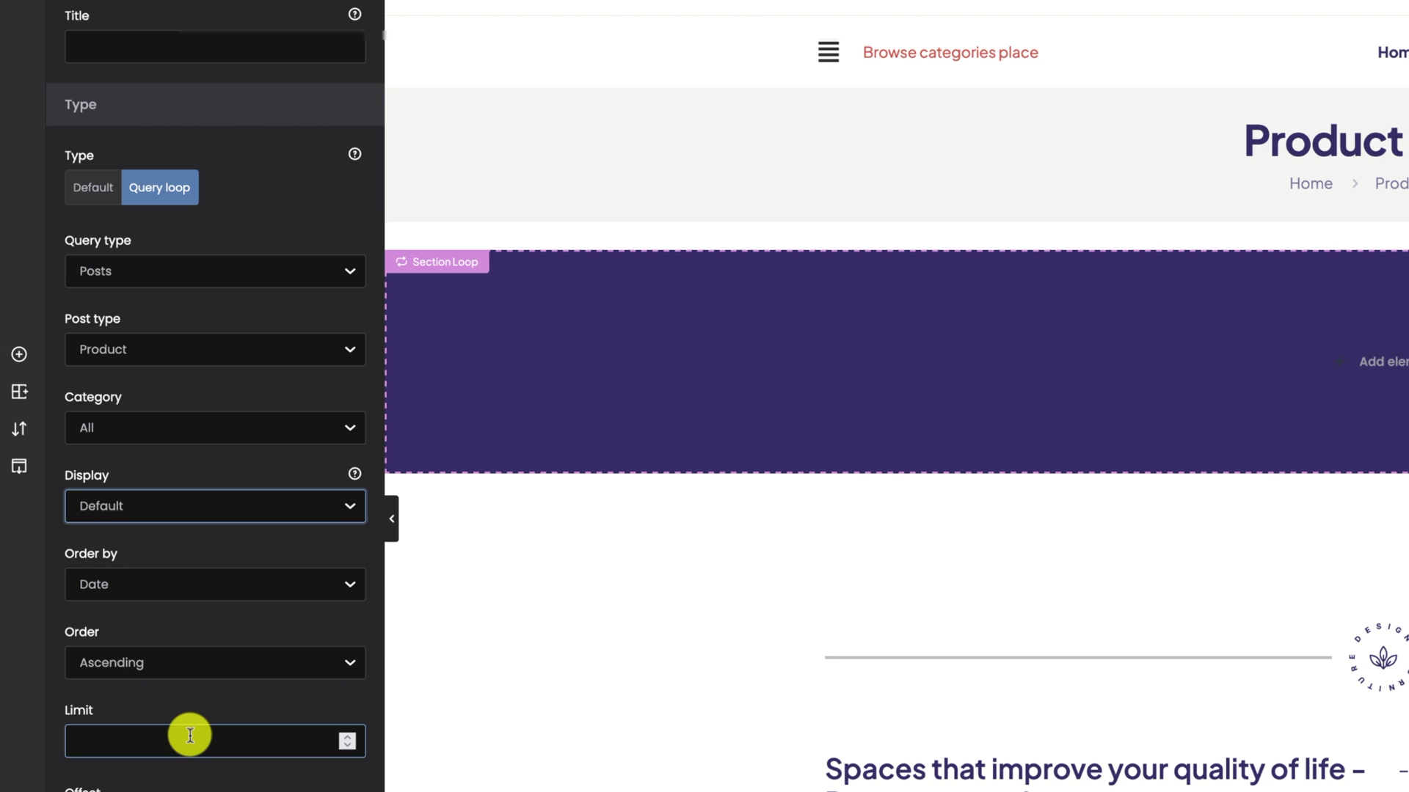
pyautogui.click(190, 735)
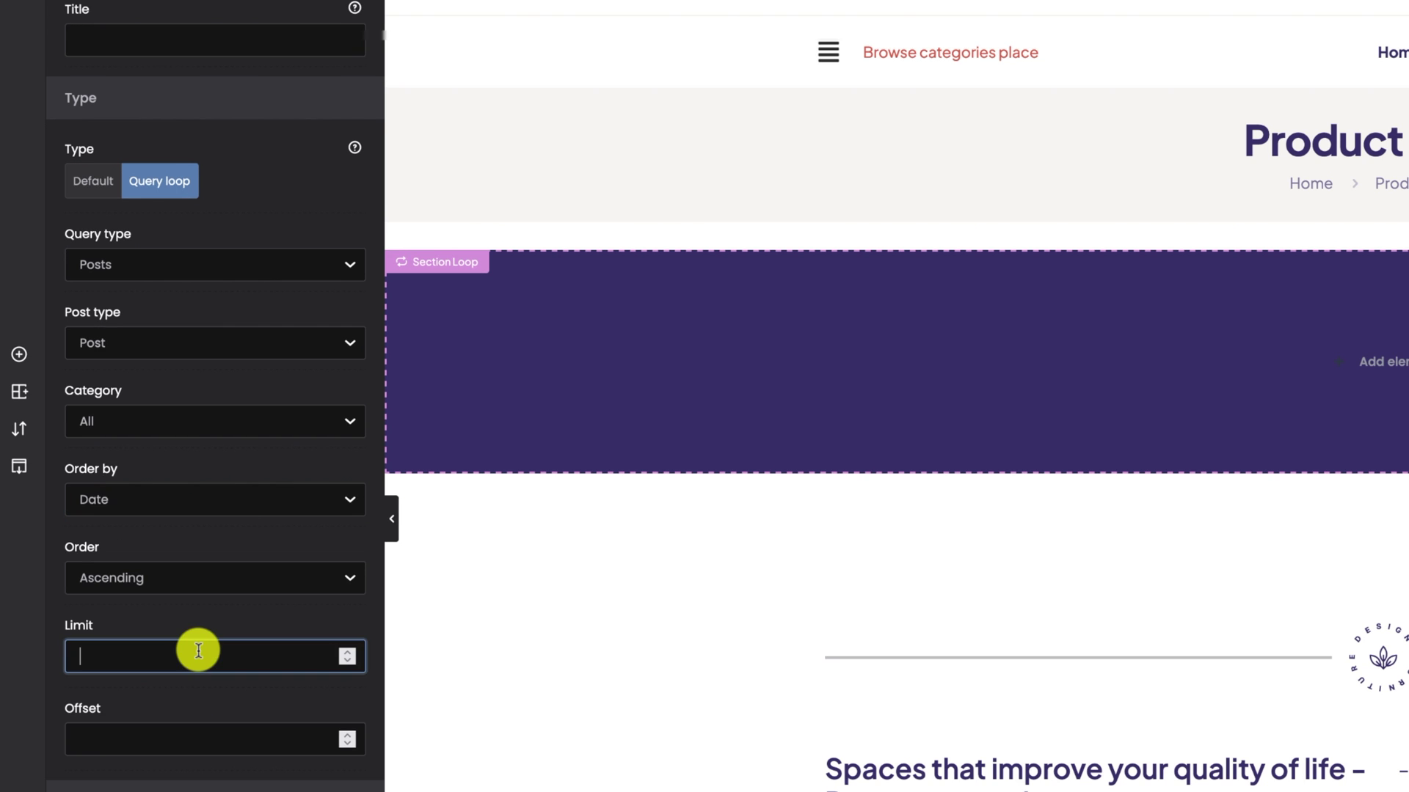
pyautogui.write('3')
# Step: Try an offset of 2 for the query loop, clear it, and select Product as the post type
pyautogui.click(191, 745)
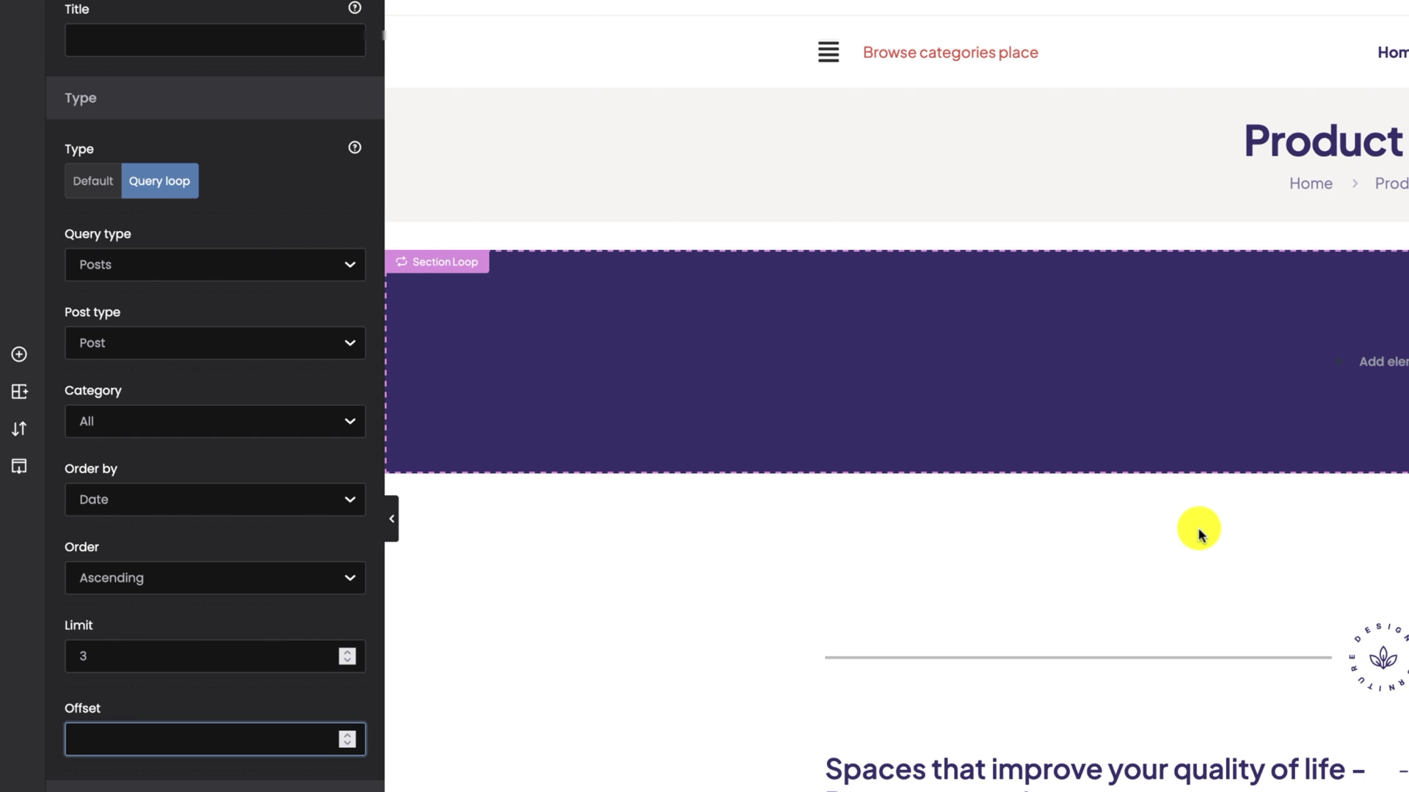
pyautogui.write('2')
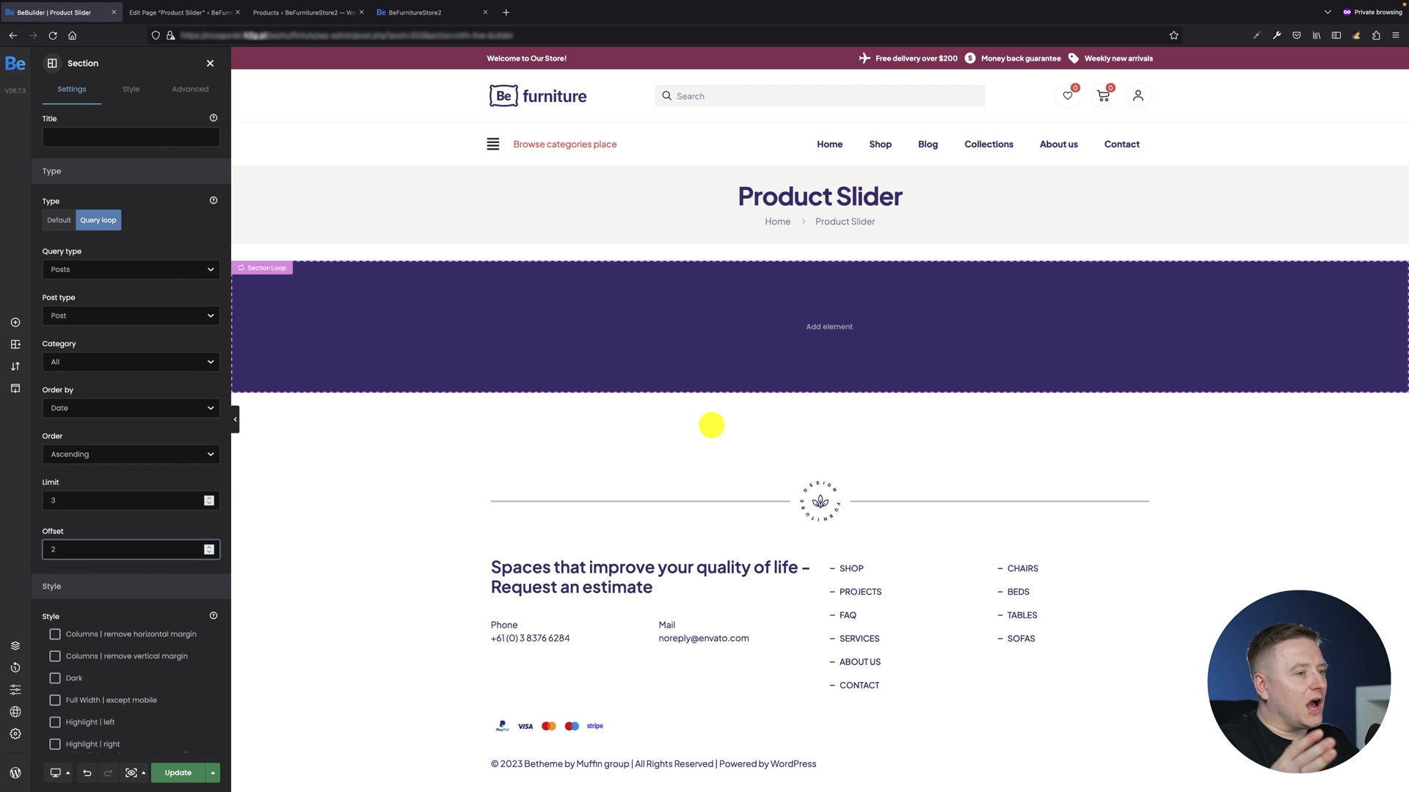
pyautogui.scroll(1, 103, 547)
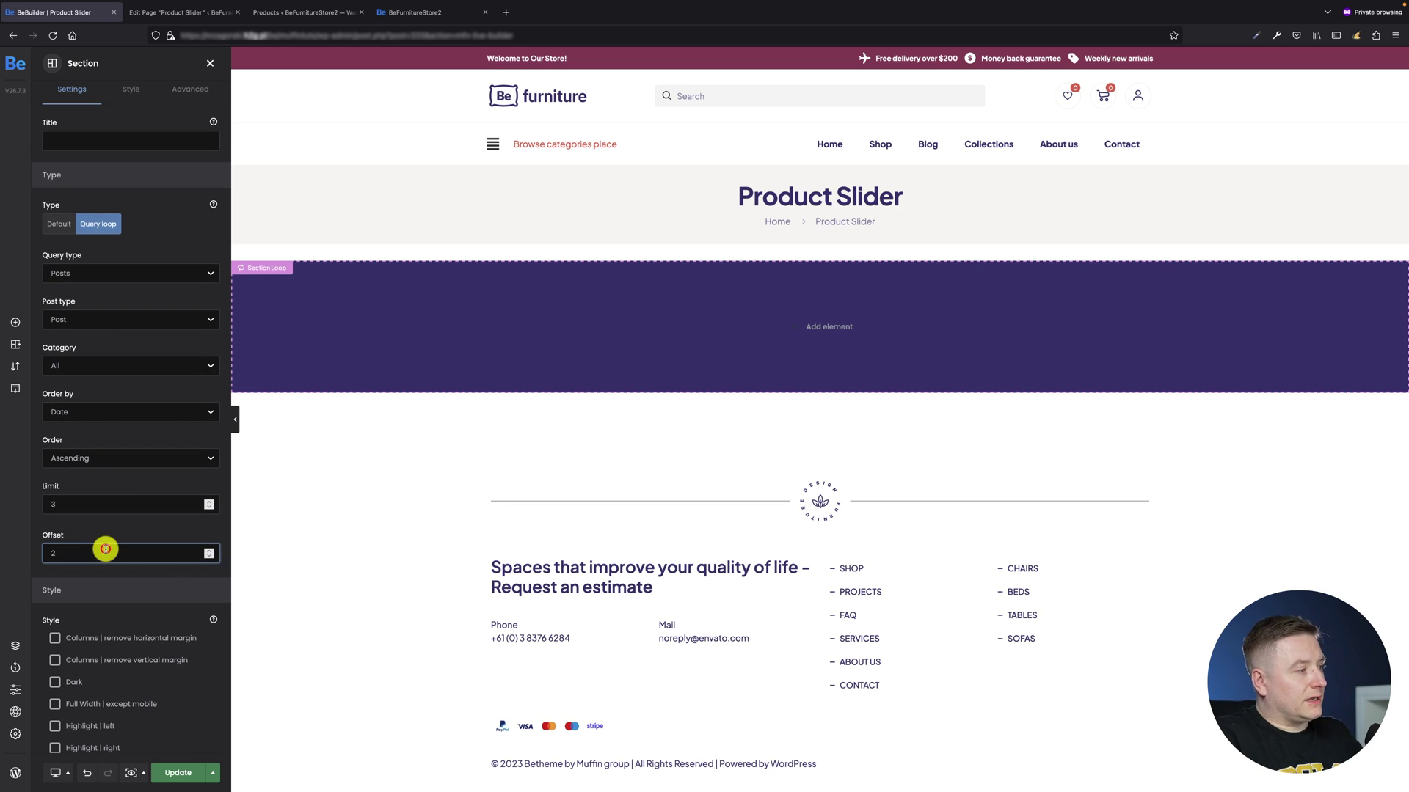
pyautogui.click(118, 320)
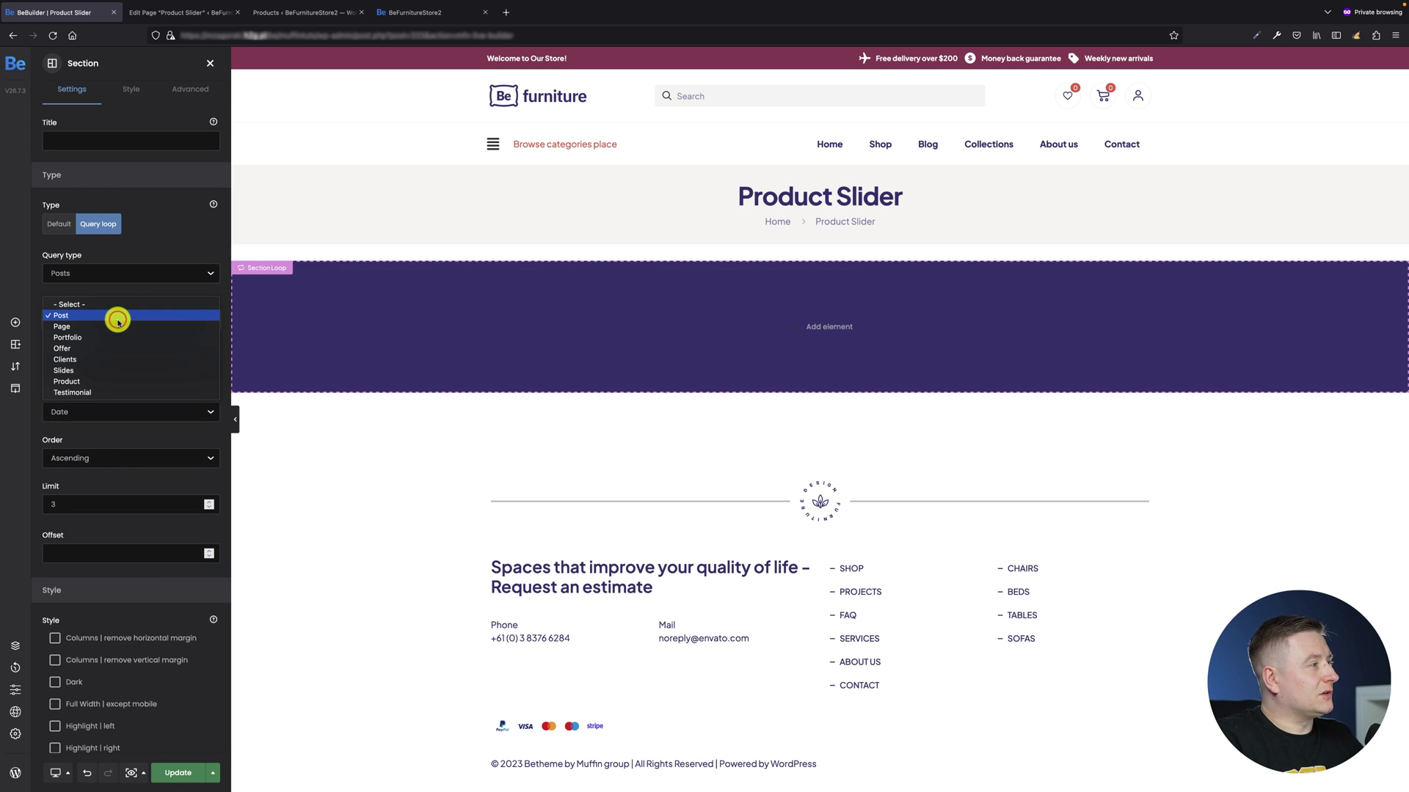
pyautogui.click(103, 382)
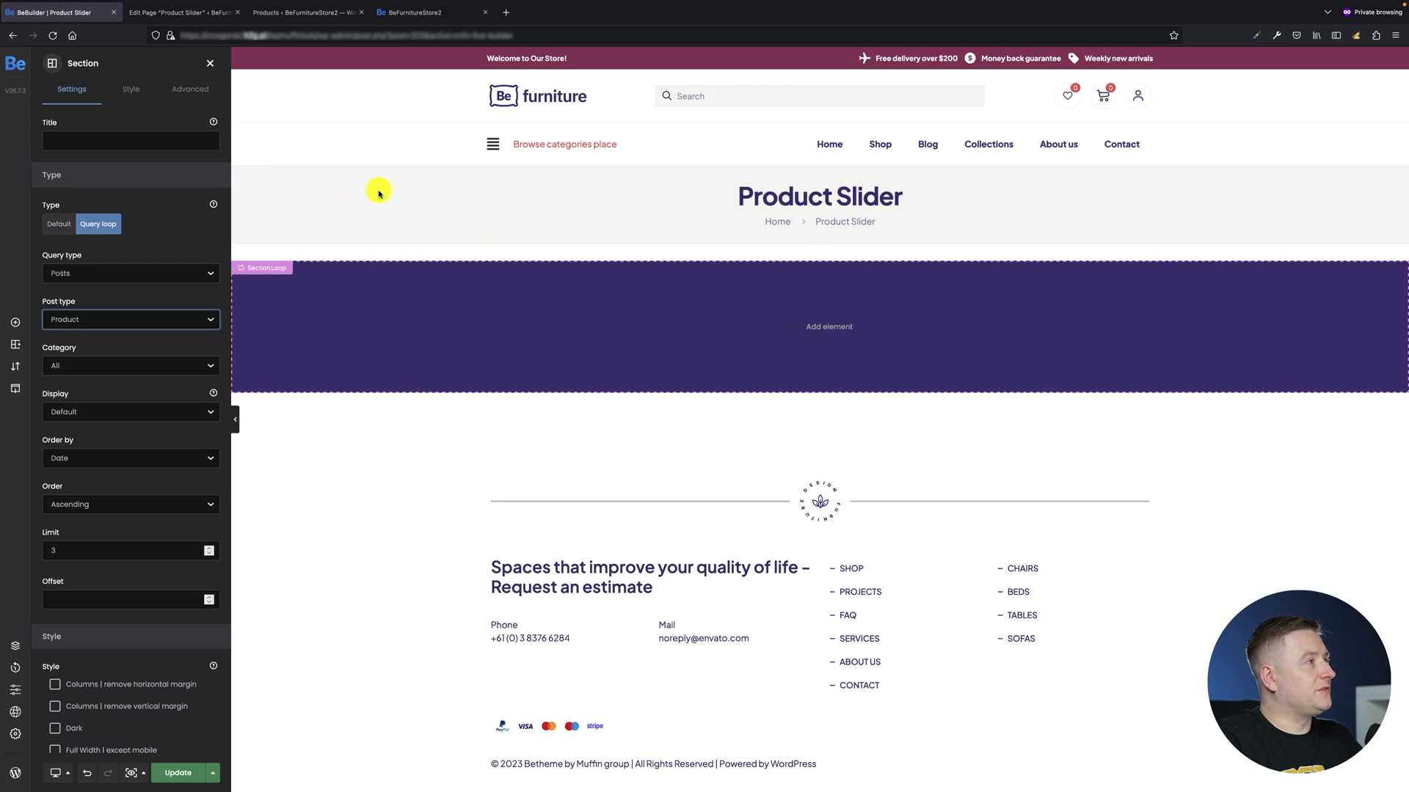
# Step: Add a Heading element to the loop section's wrap and compare it with the large title in the example store's slider
pyautogui.click(15, 322)
pyautogui.write('head')
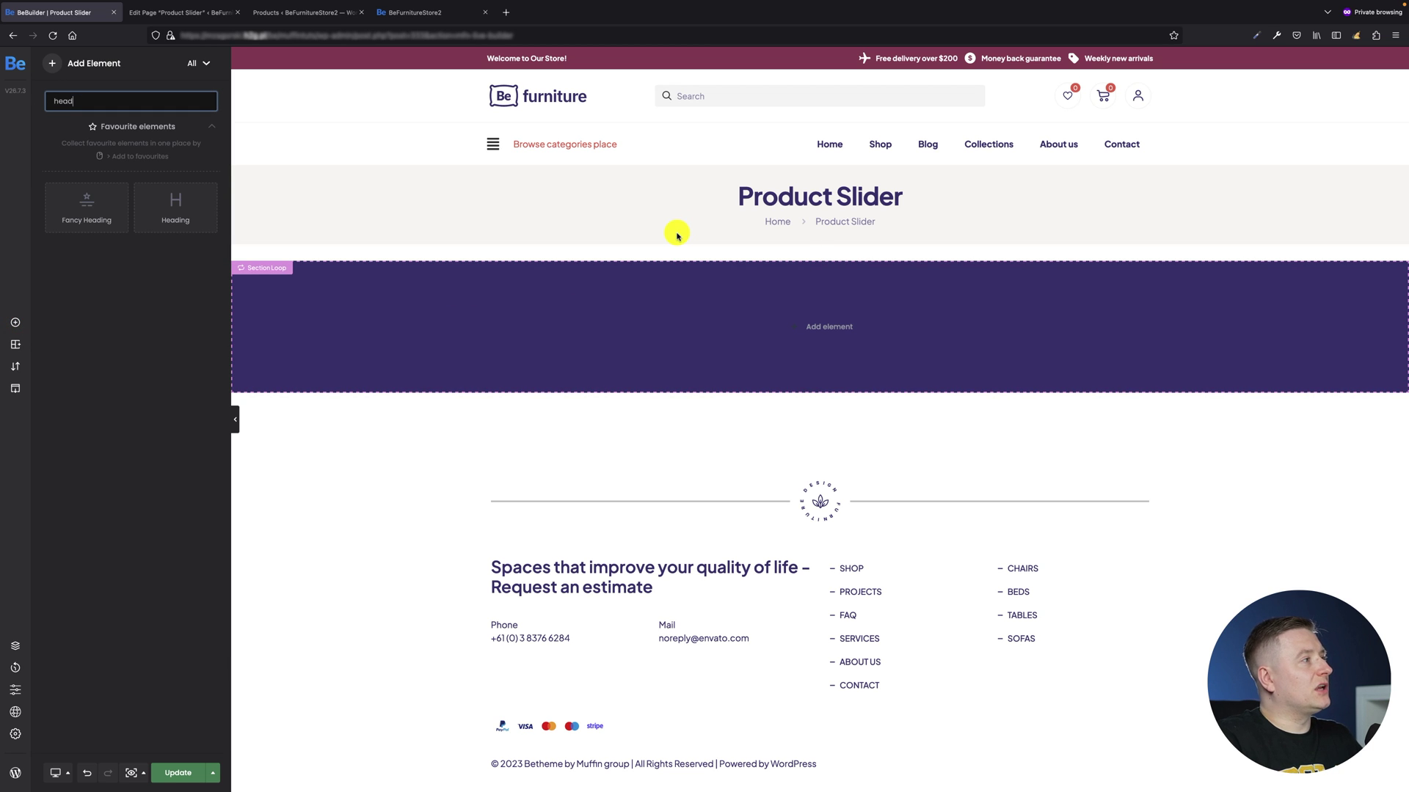
pyautogui.moveTo(163, 221); pyautogui.dragTo(742, 303)
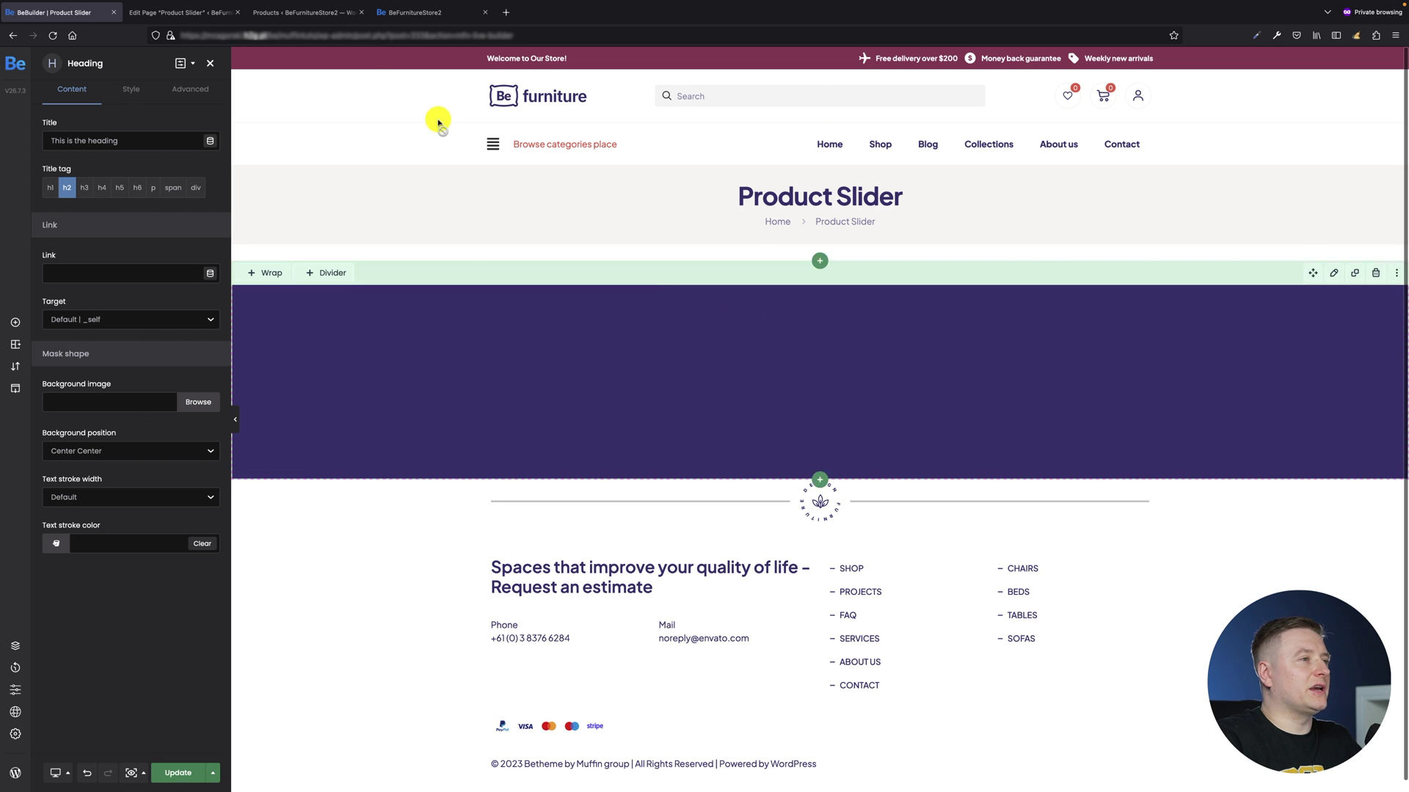
pyautogui.click(439, 15)
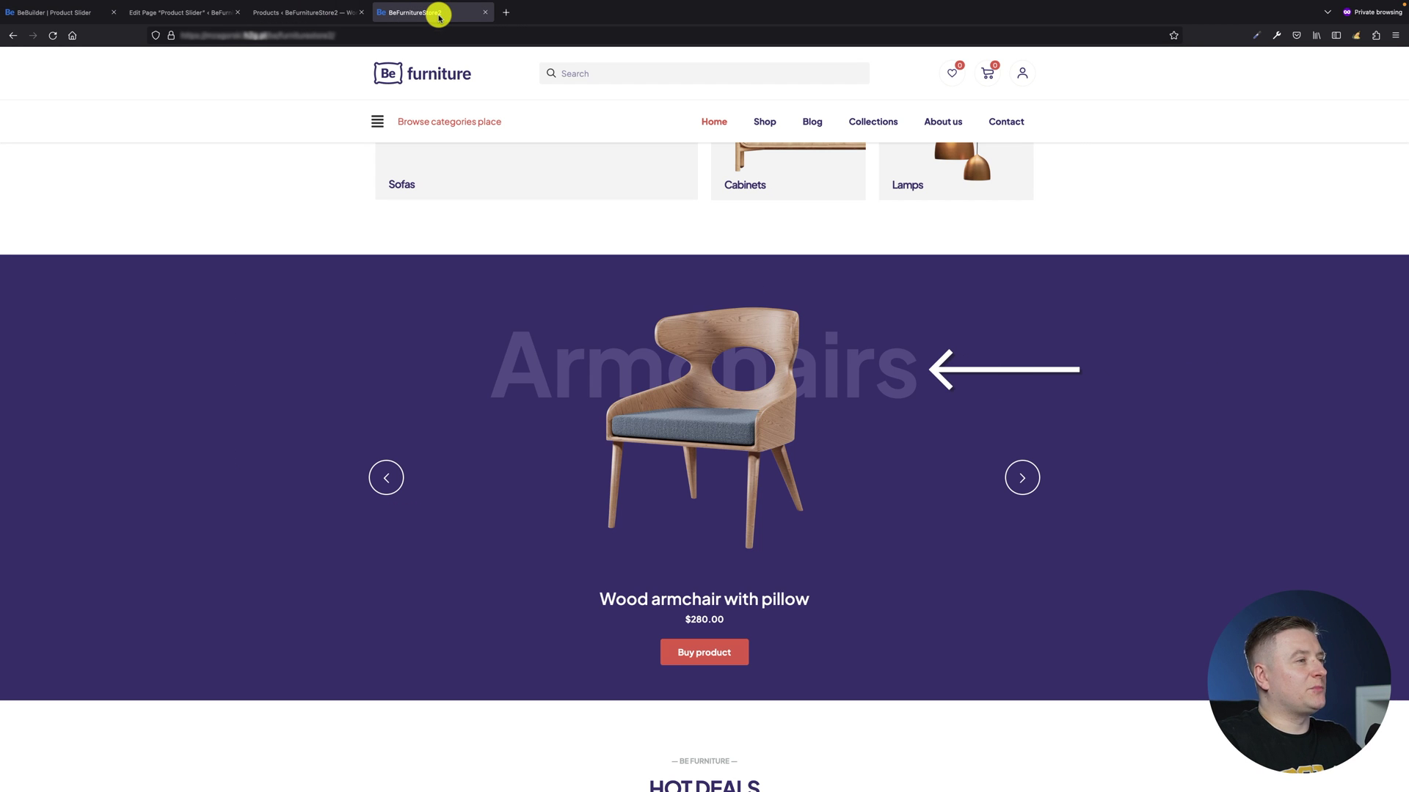
pyautogui.click(45, 17)
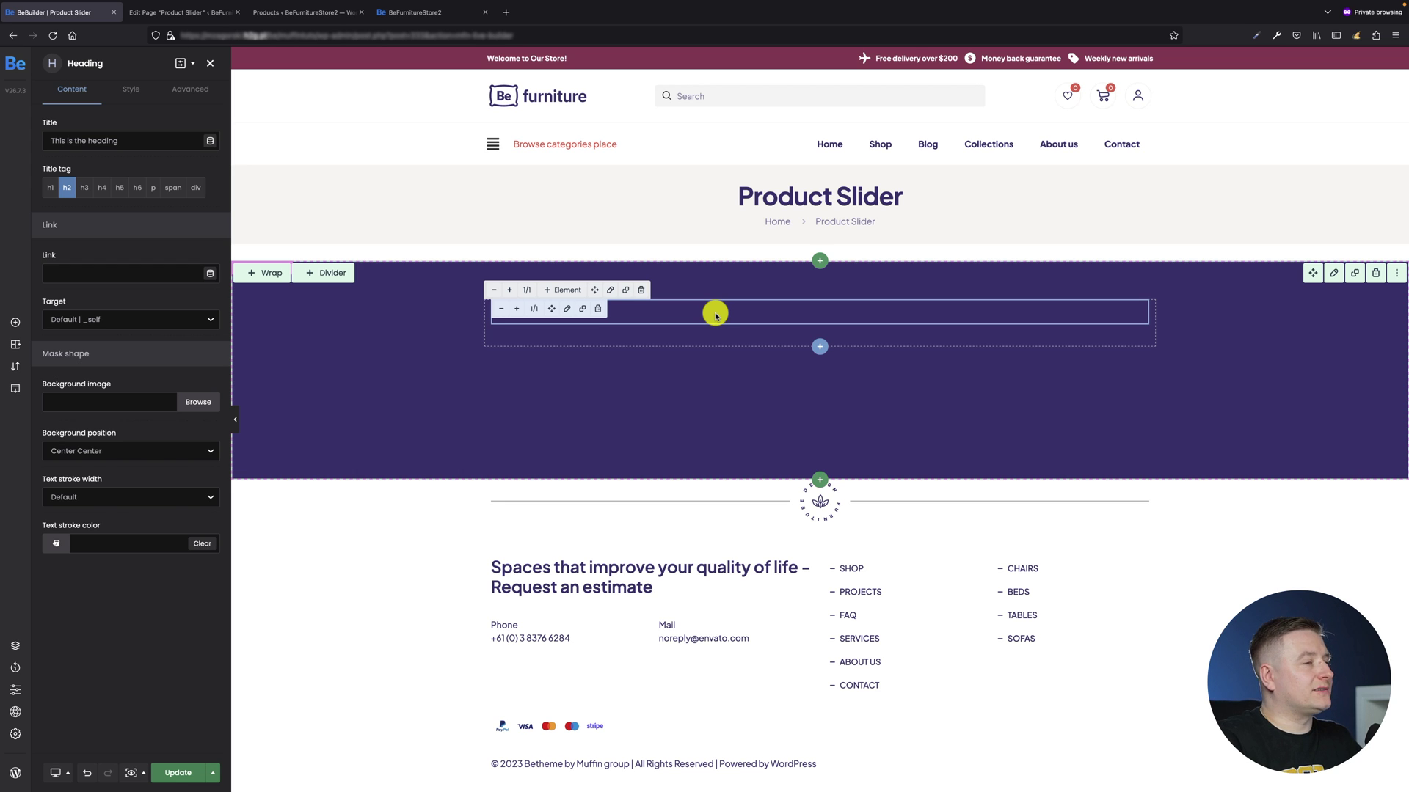
# Step: Set the heading's text color to #615692
pyautogui.click(131, 88)
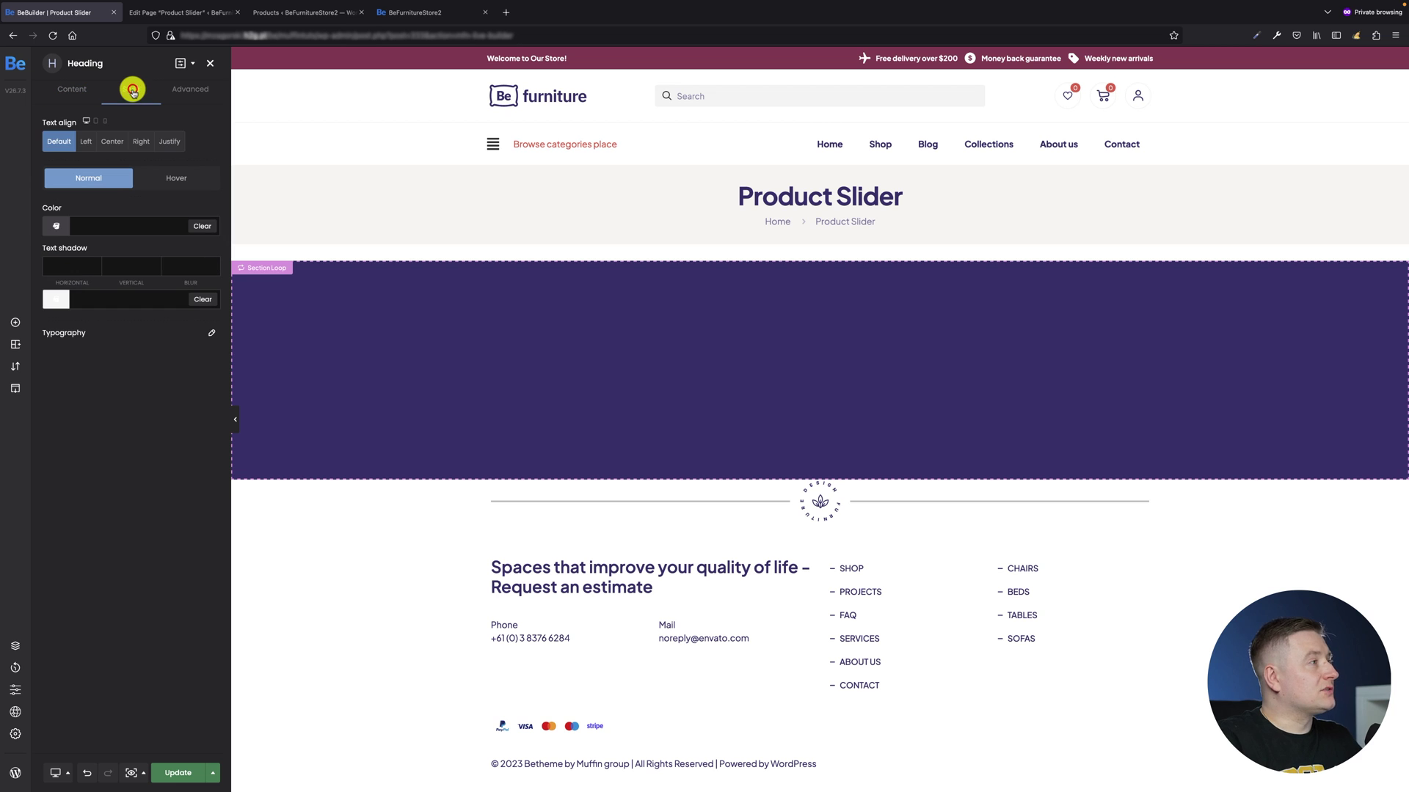
pyautogui.click(107, 226)
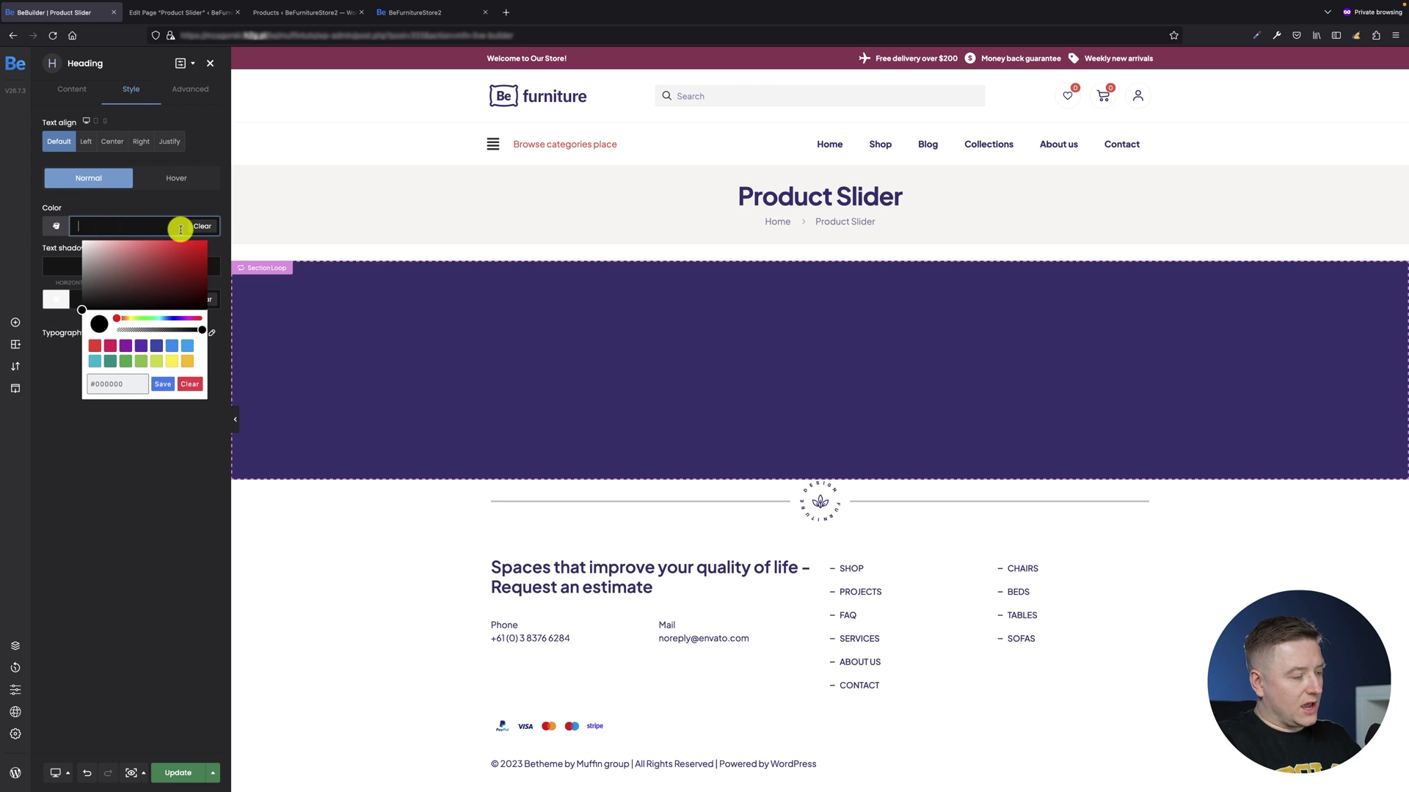
pyautogui.write('#615692')
pyautogui.click(219, 244)
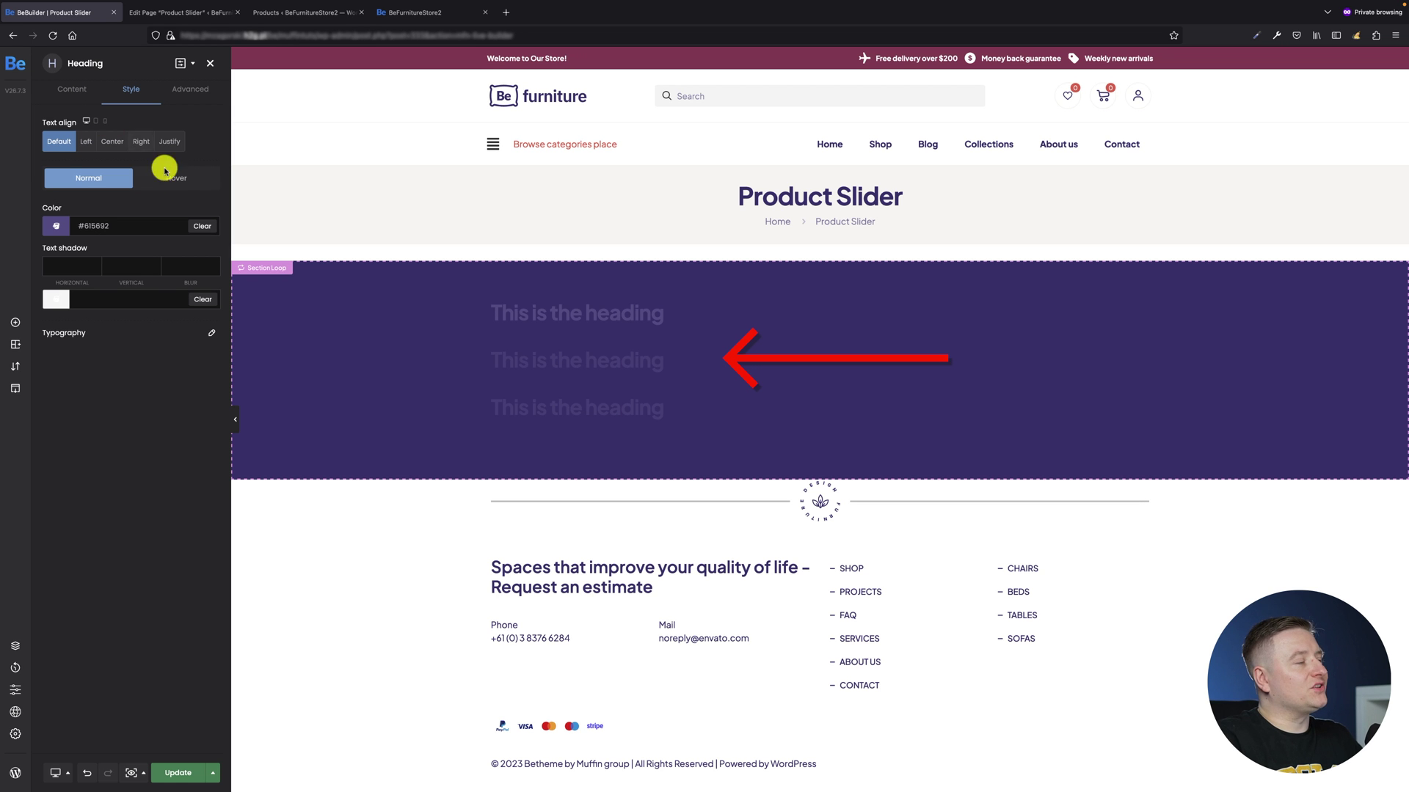
# Step: Change the loop section's container display to Slider
pyautogui.click(328, 331)
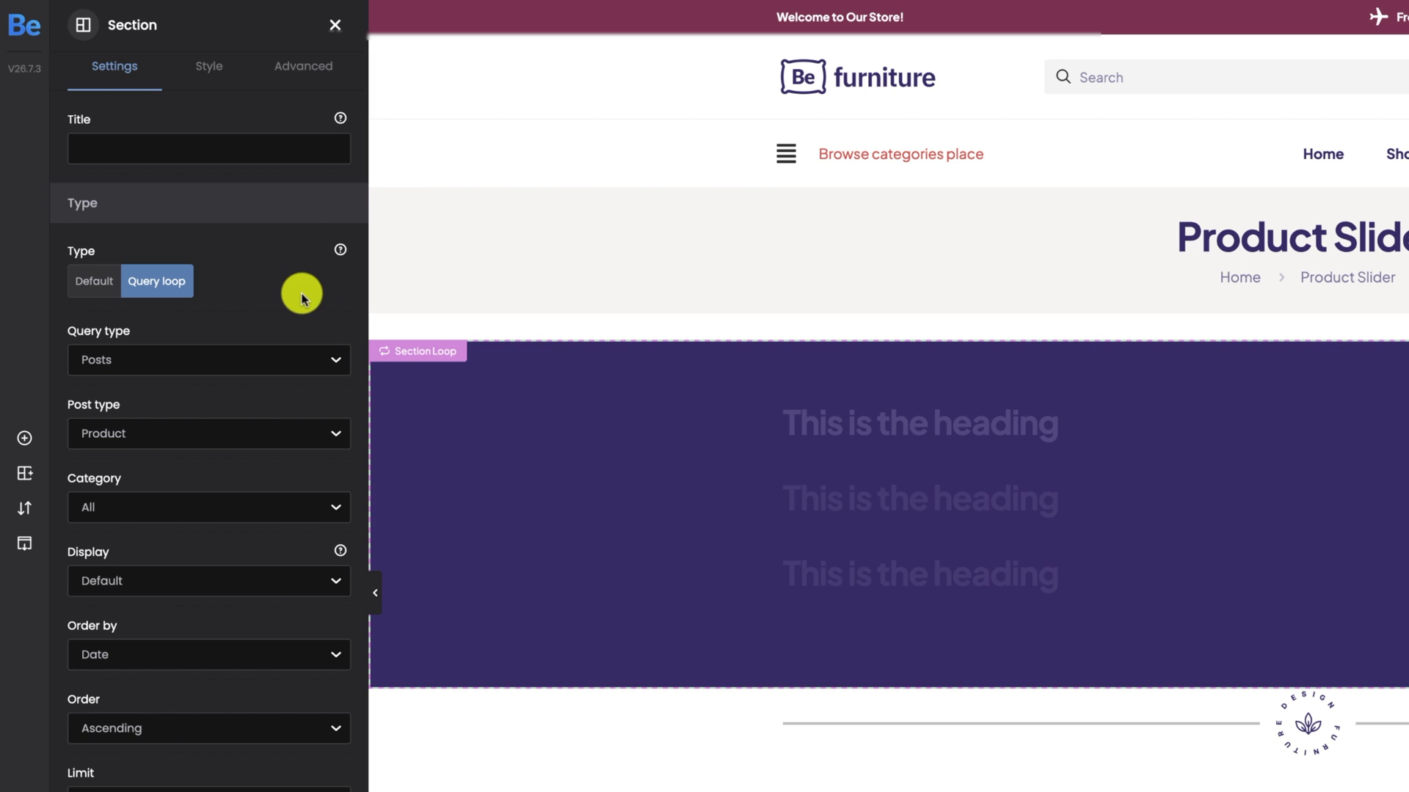
pyautogui.click(213, 74)
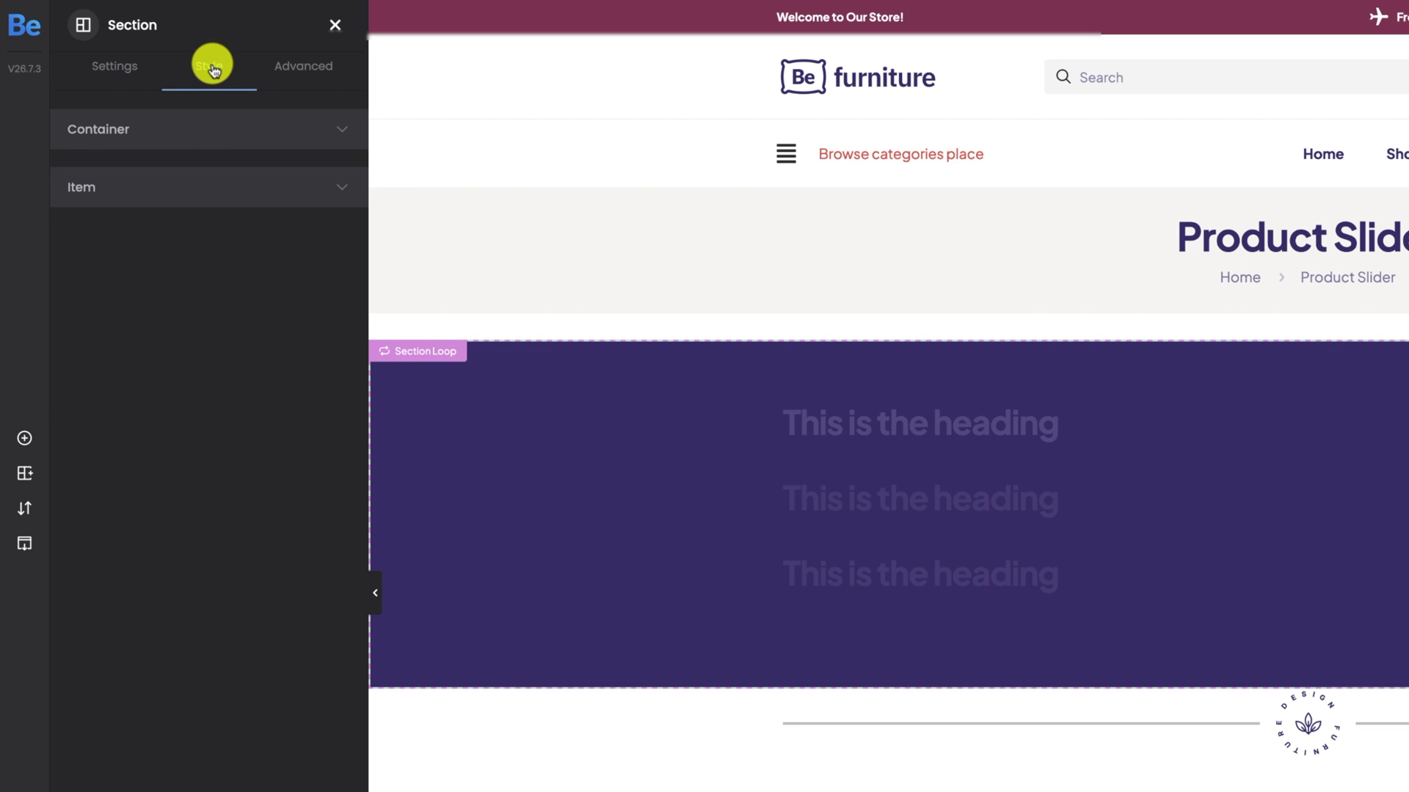
pyautogui.click(213, 132)
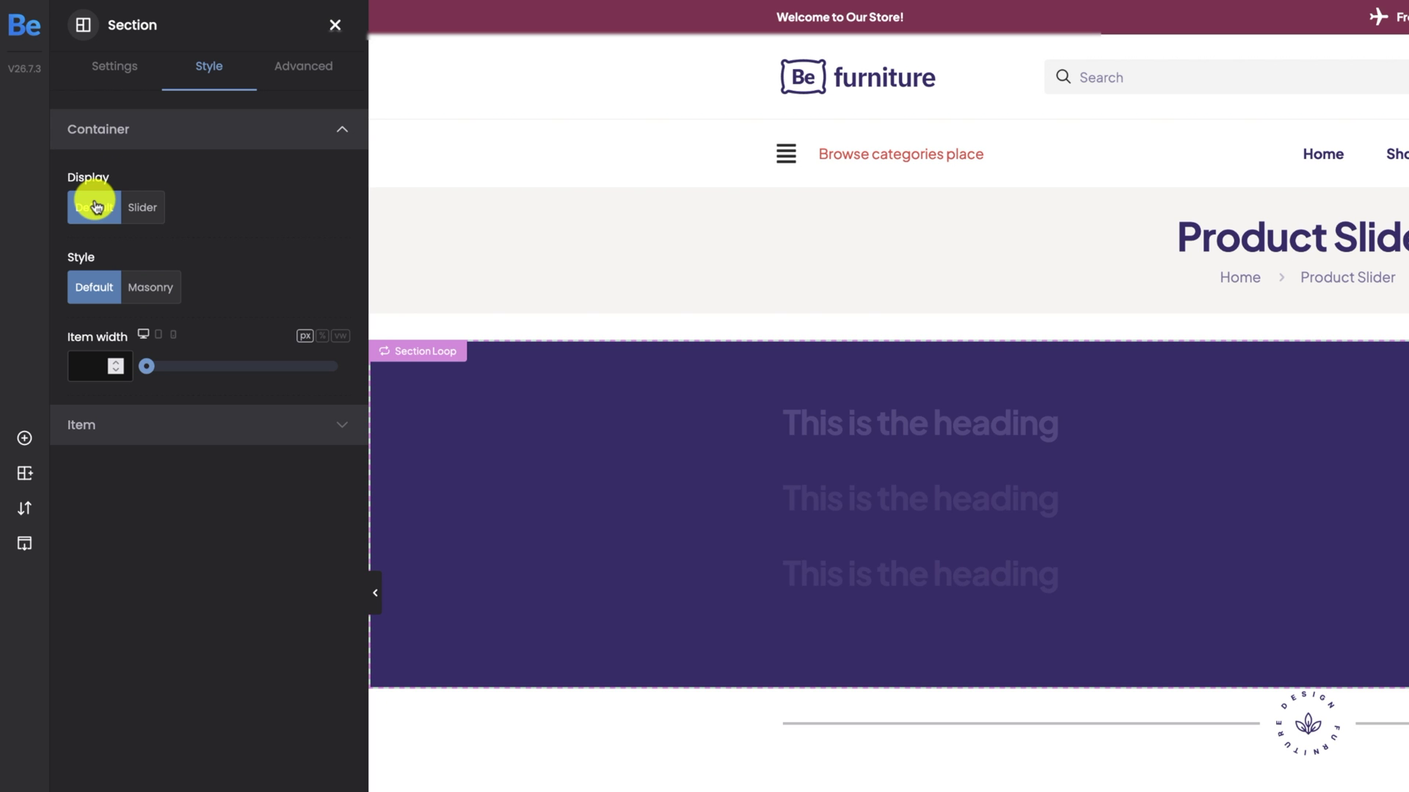
pyautogui.click(142, 207)
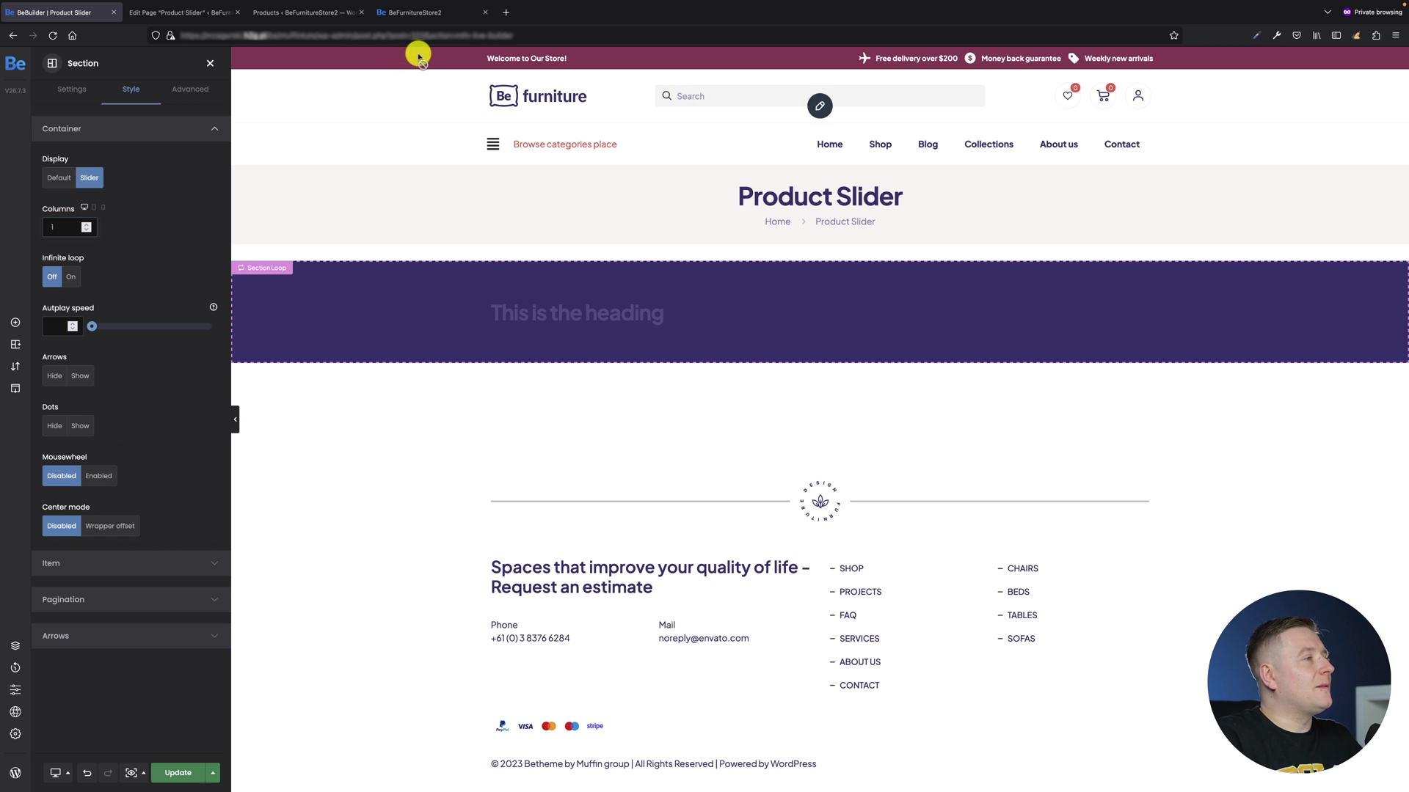
# Step: Keep the slider at 1 column as on the example store, and enable its infinite loop and arrows
pyautogui.click(415, 12)
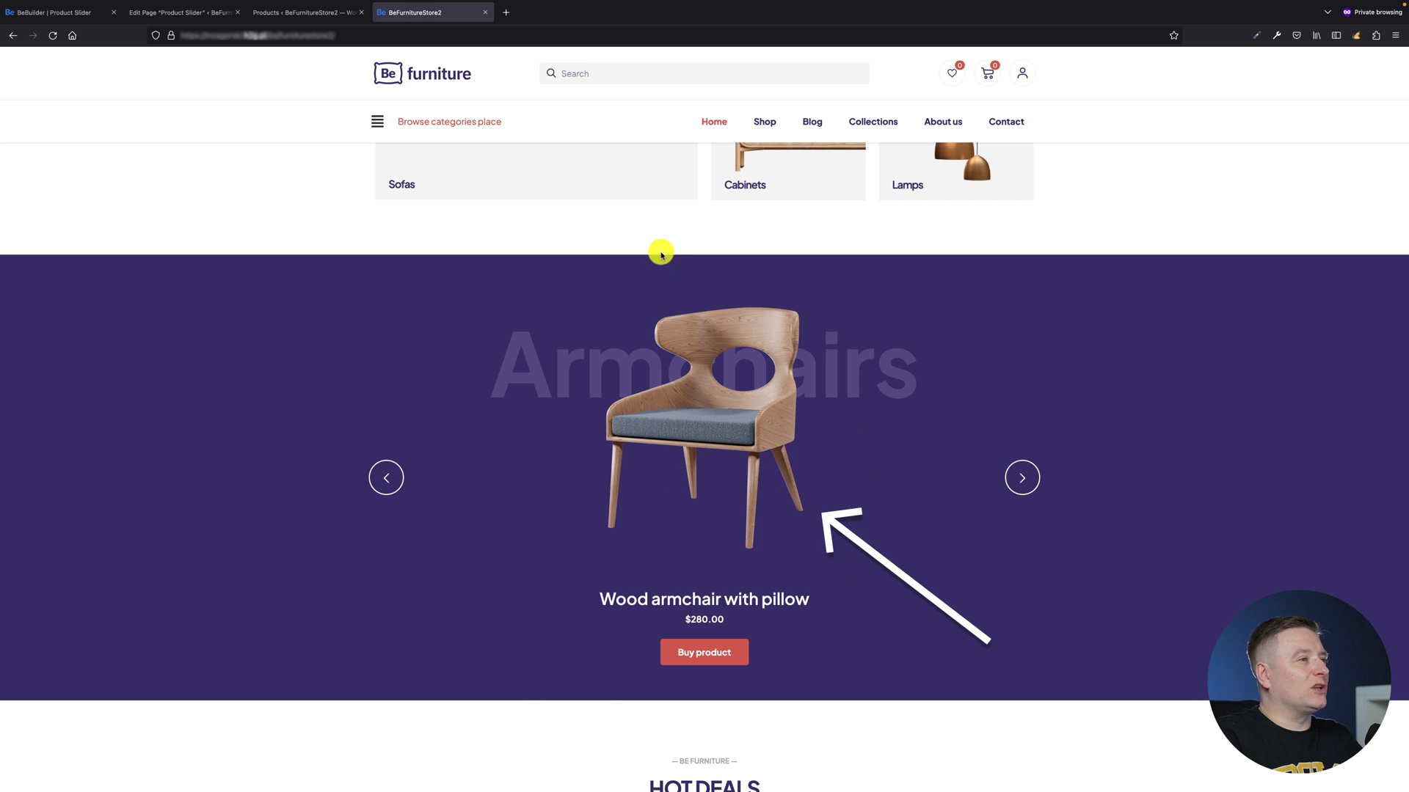
pyautogui.click(70, 12)
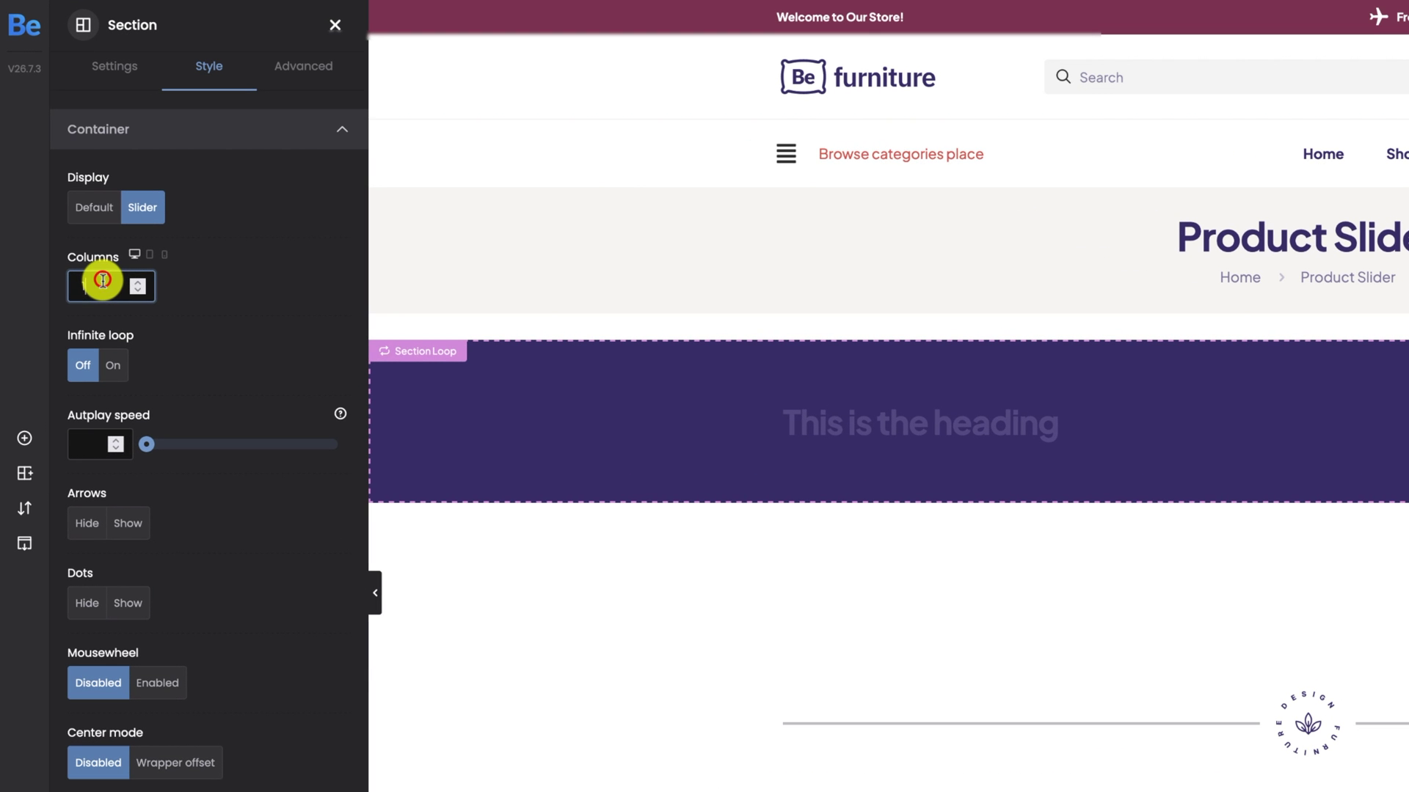
pyautogui.click(65, 223)
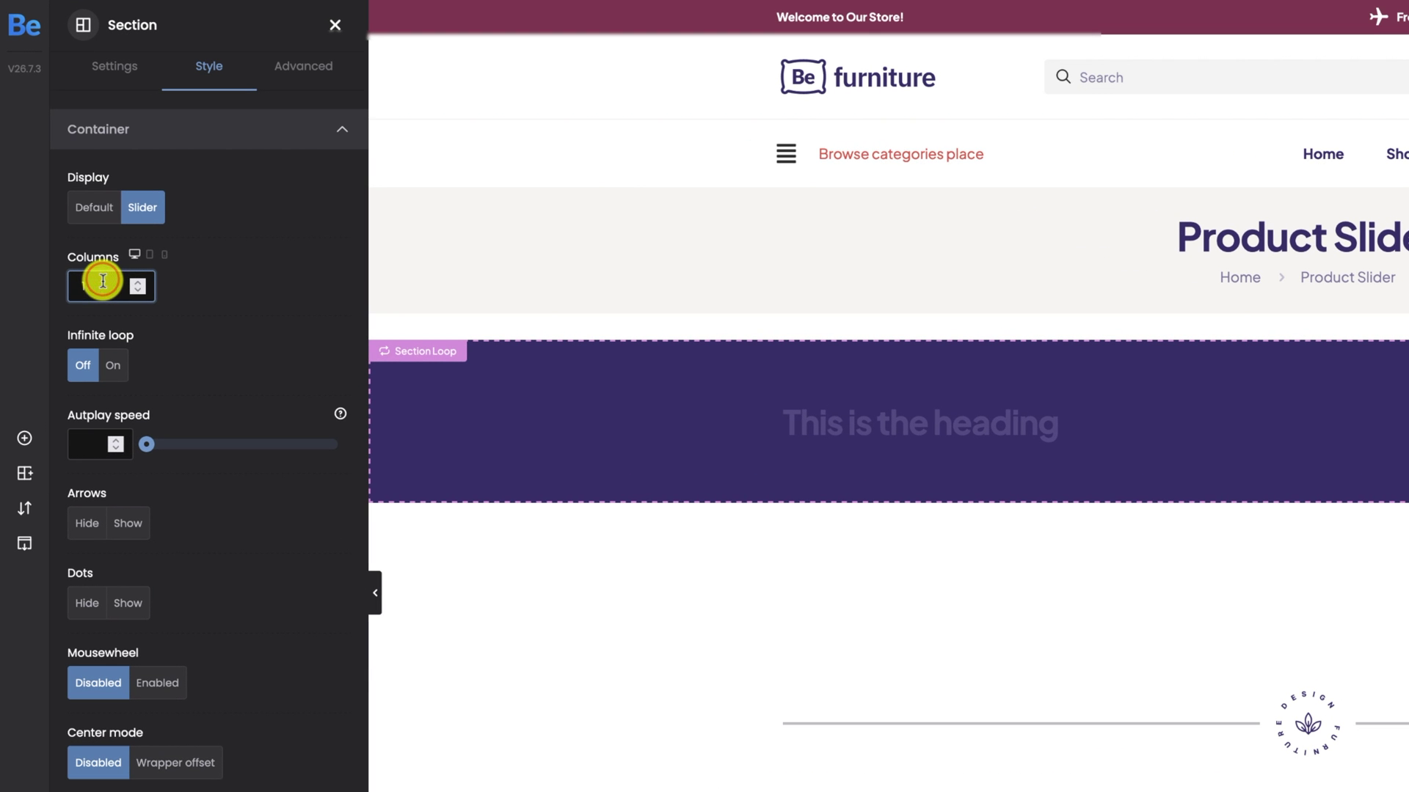
pyautogui.click(117, 367)
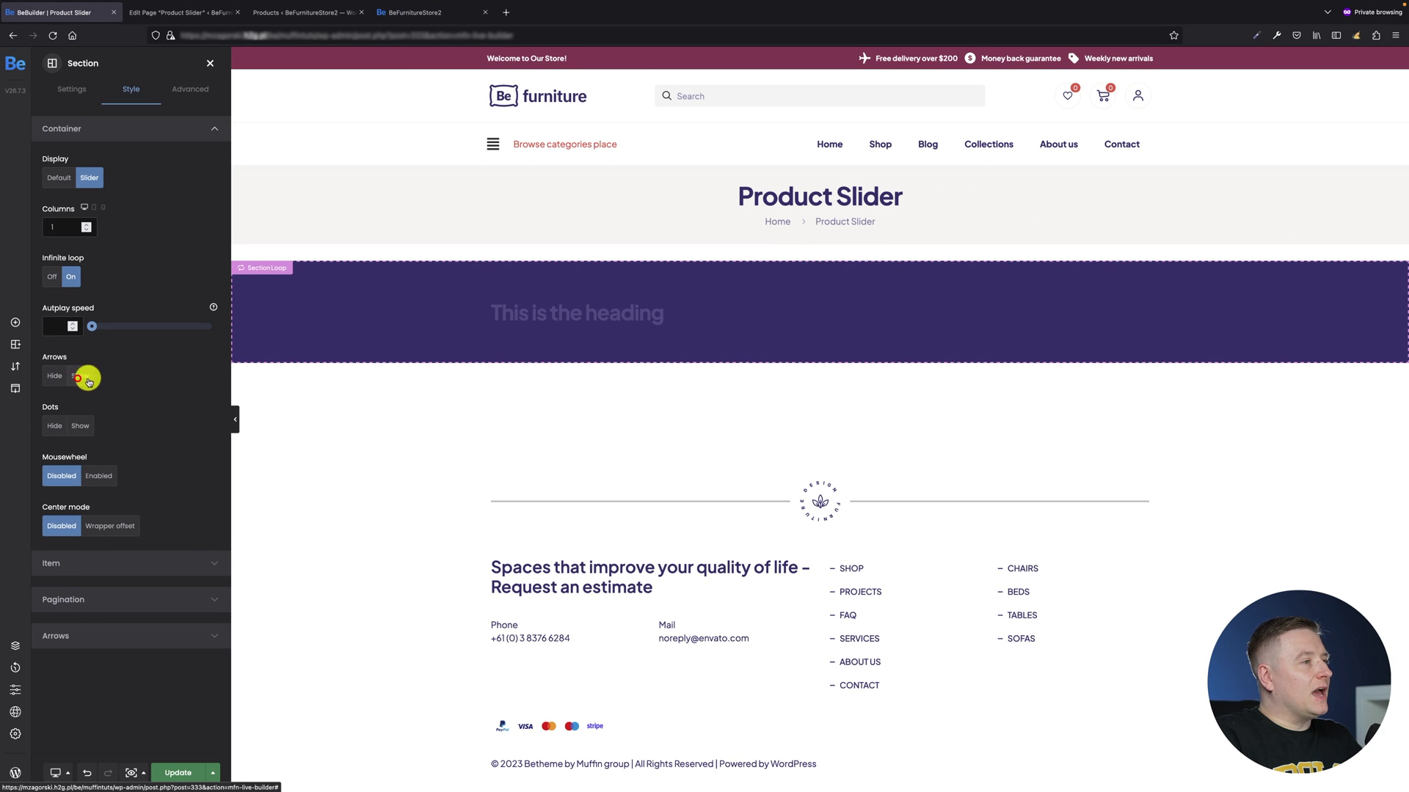
pyautogui.click(113, 484)
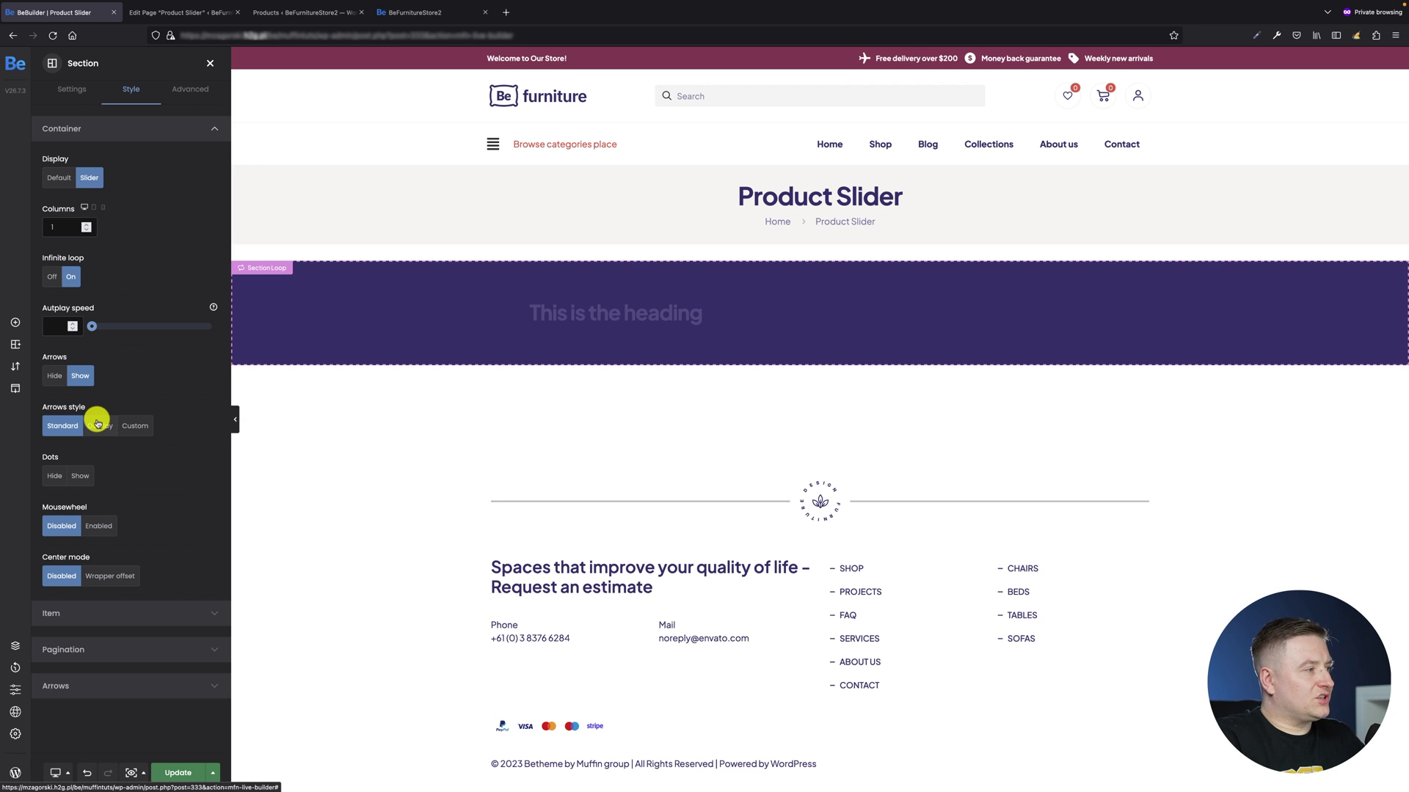
# Step: Set the slider arrows' normal color to white
pyautogui.click(163, 686)
pyautogui.scroll(-3, 177, 576)
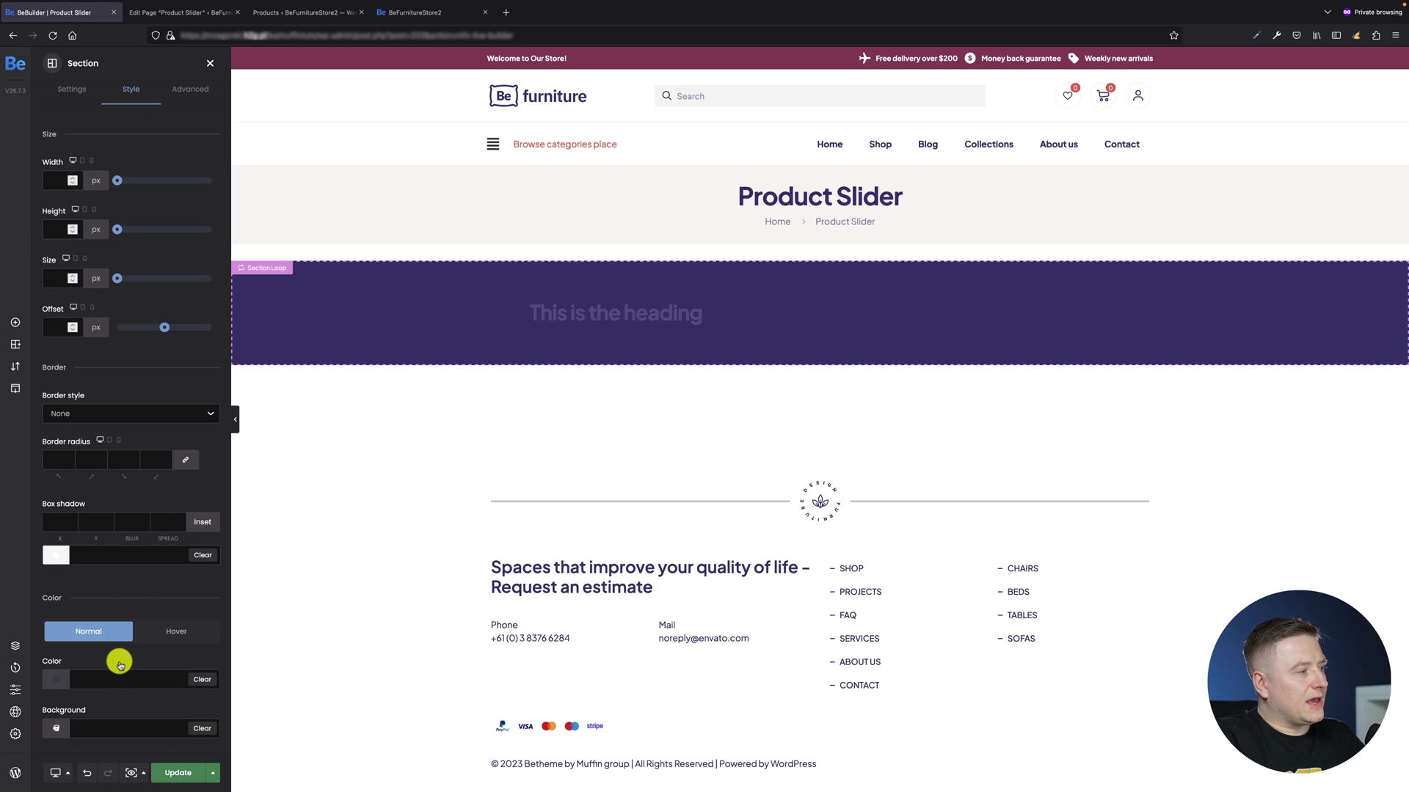
pyautogui.click(57, 680)
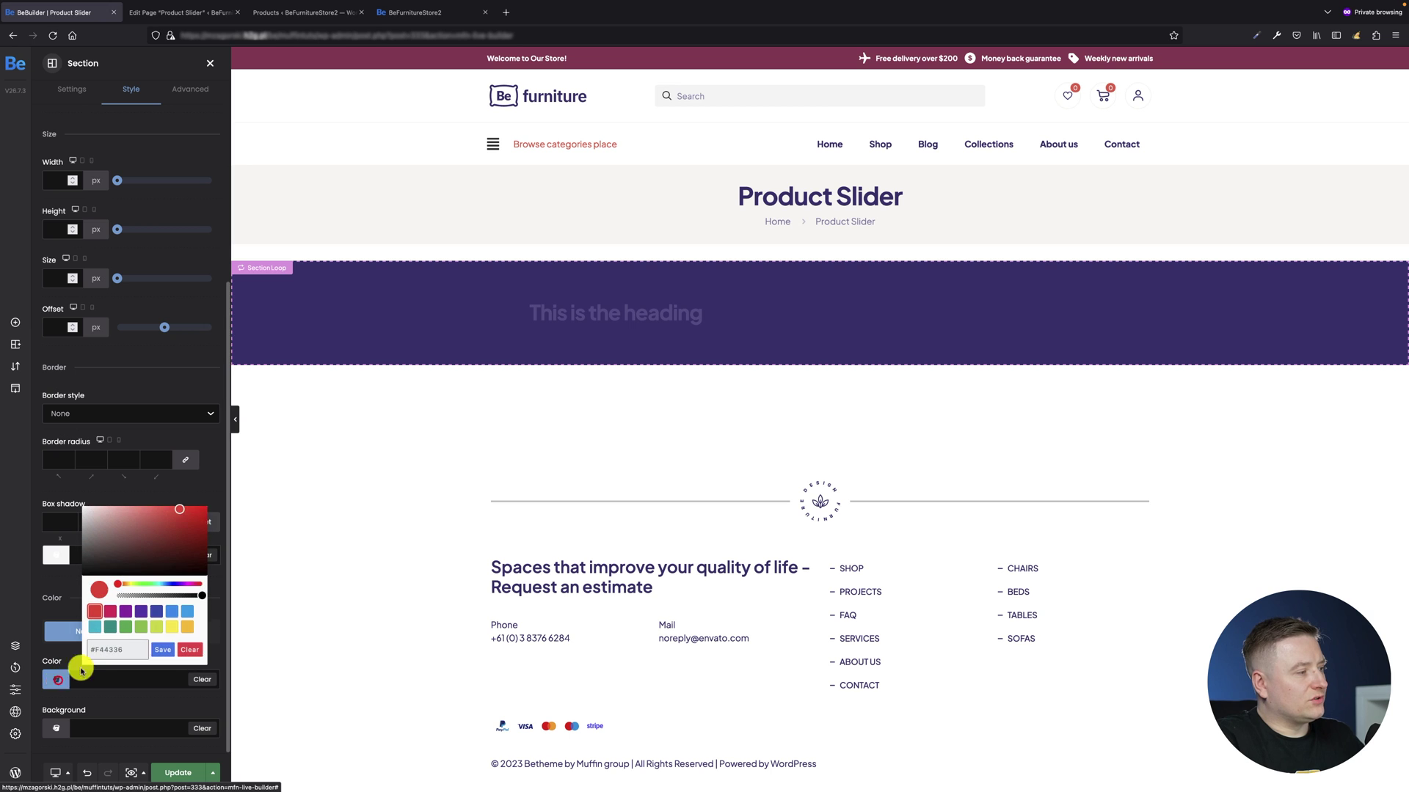
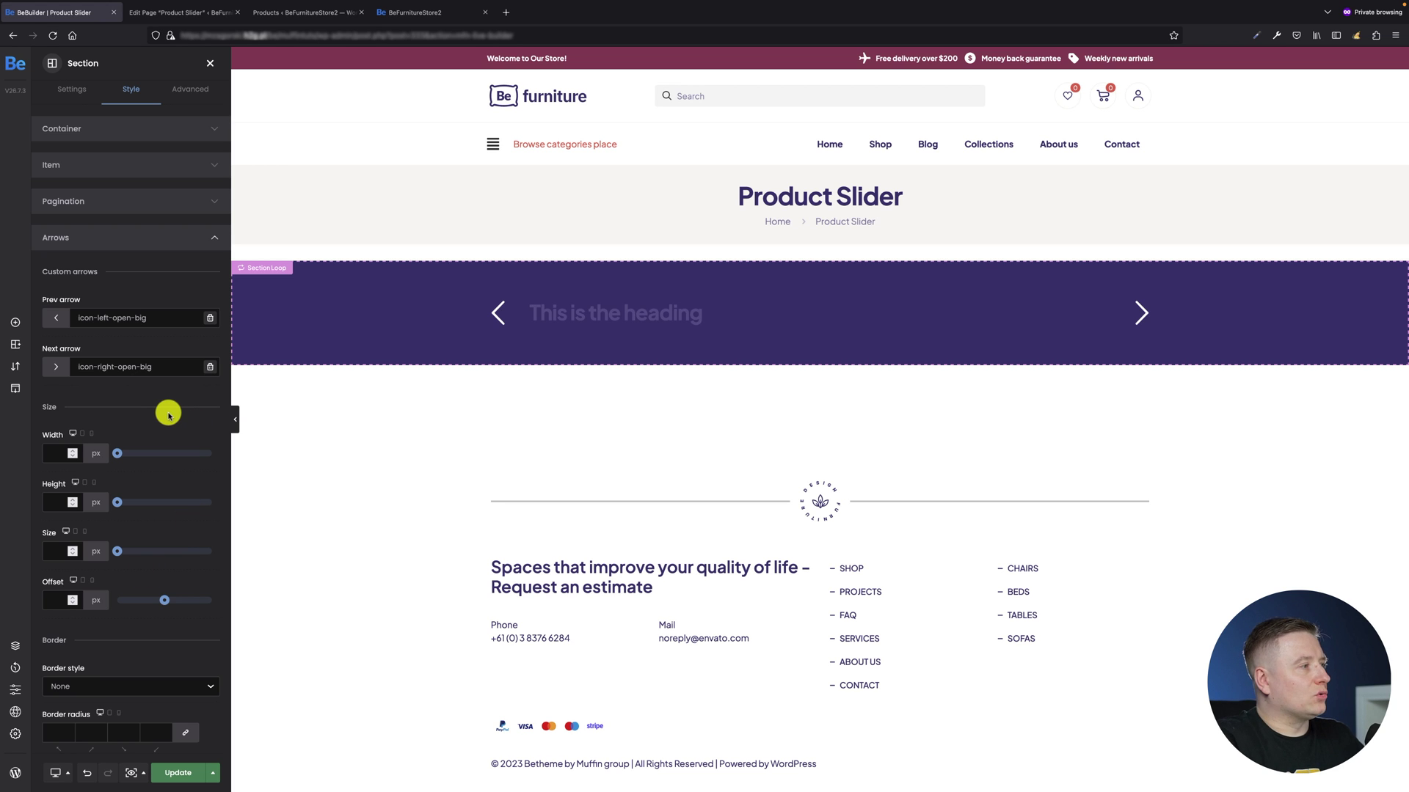
# Step: Set the slider arrows' width and height to 65 px and their icon size to 20 px
pyautogui.click(56, 451)
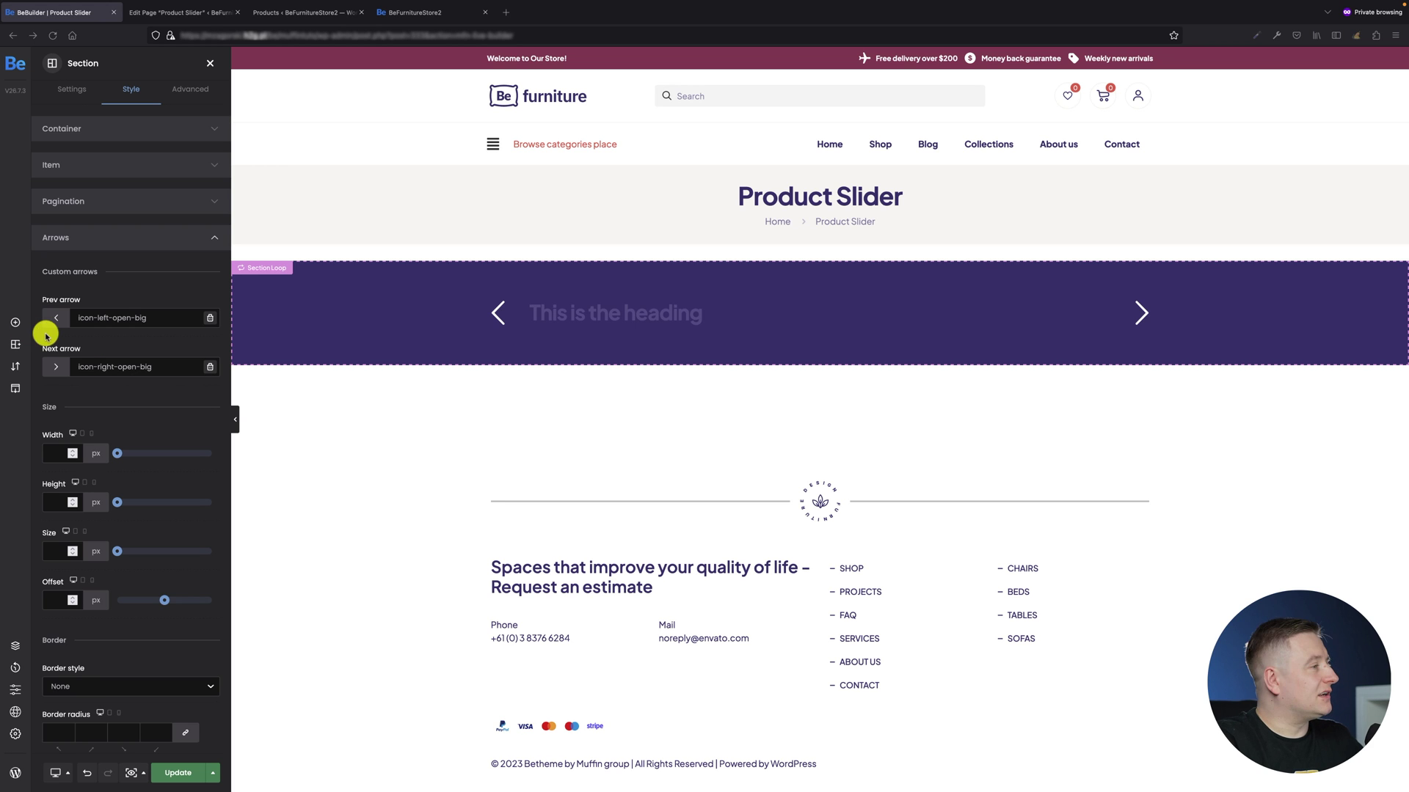
pyautogui.click(57, 453)
pyautogui.write('65')
pyautogui.click(170, 411)
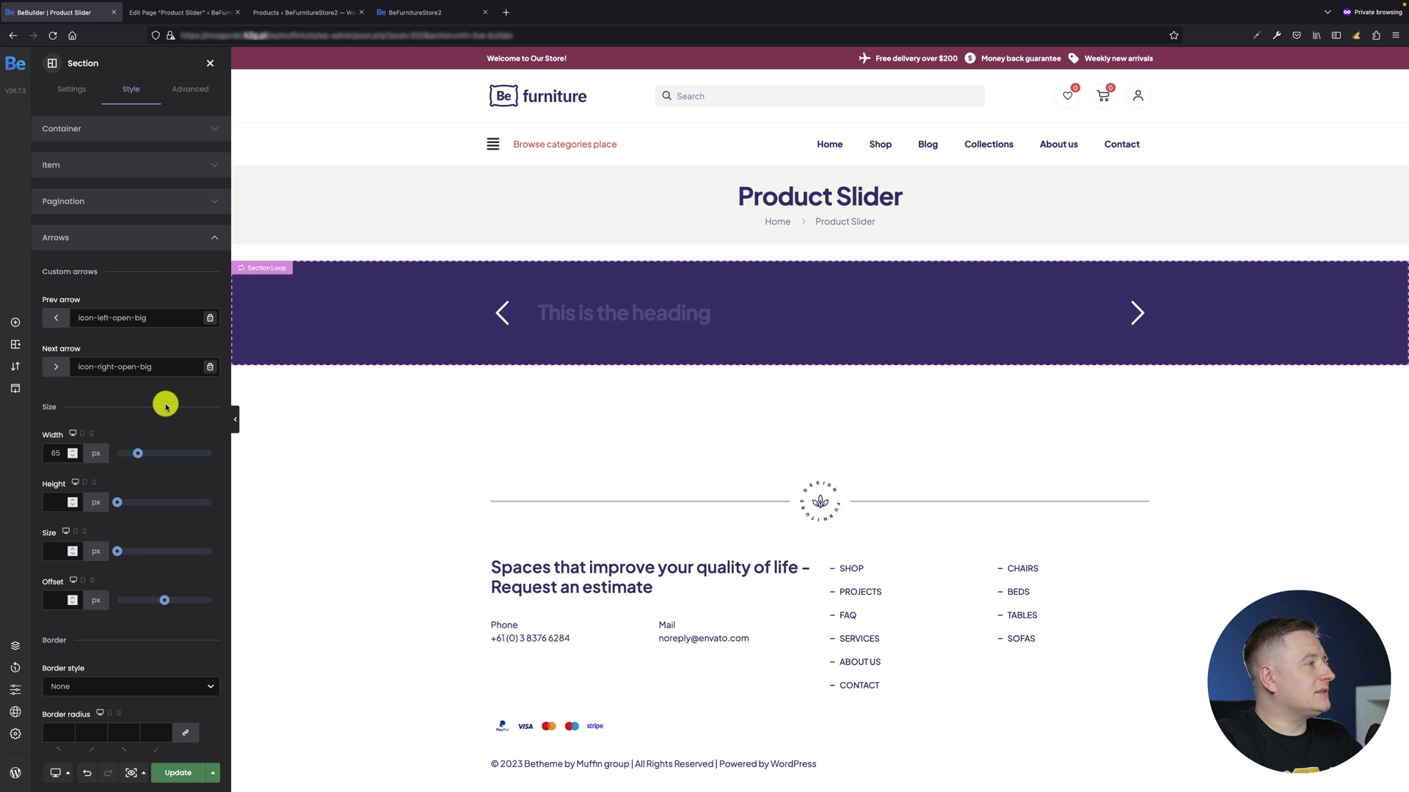
pyautogui.click(53, 502)
pyautogui.write('65')
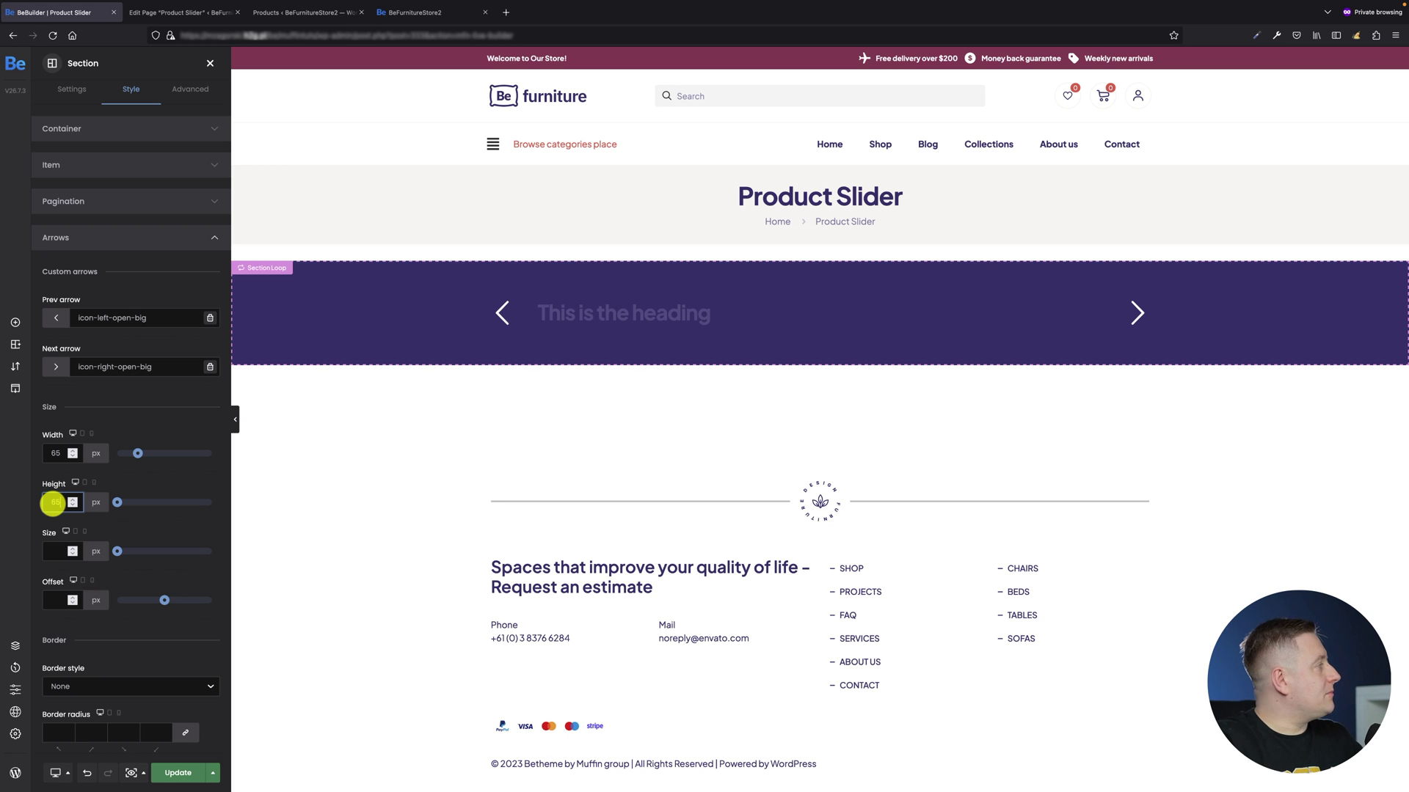
pyautogui.click(188, 424)
pyautogui.click(59, 552)
pyautogui.write('20')
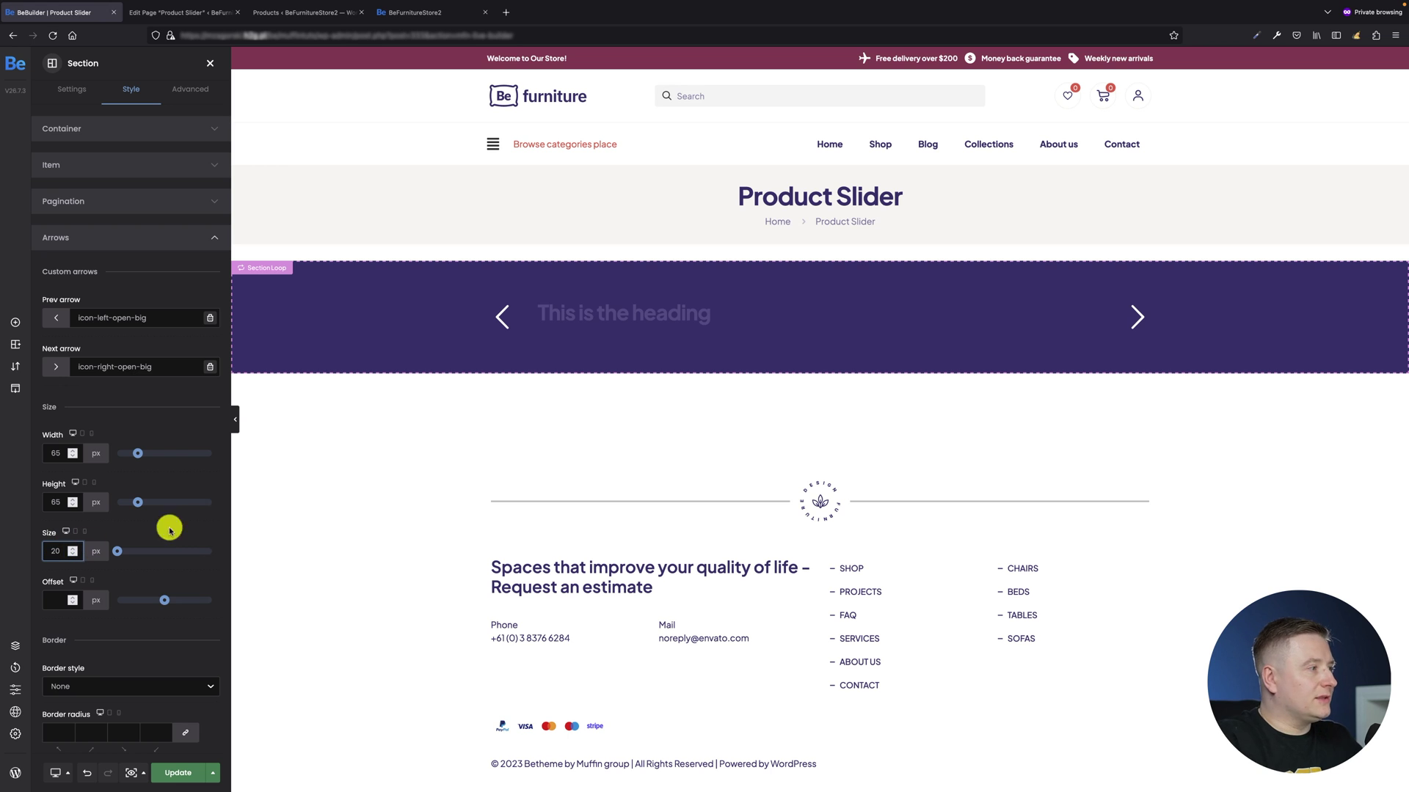
pyautogui.click(200, 423)
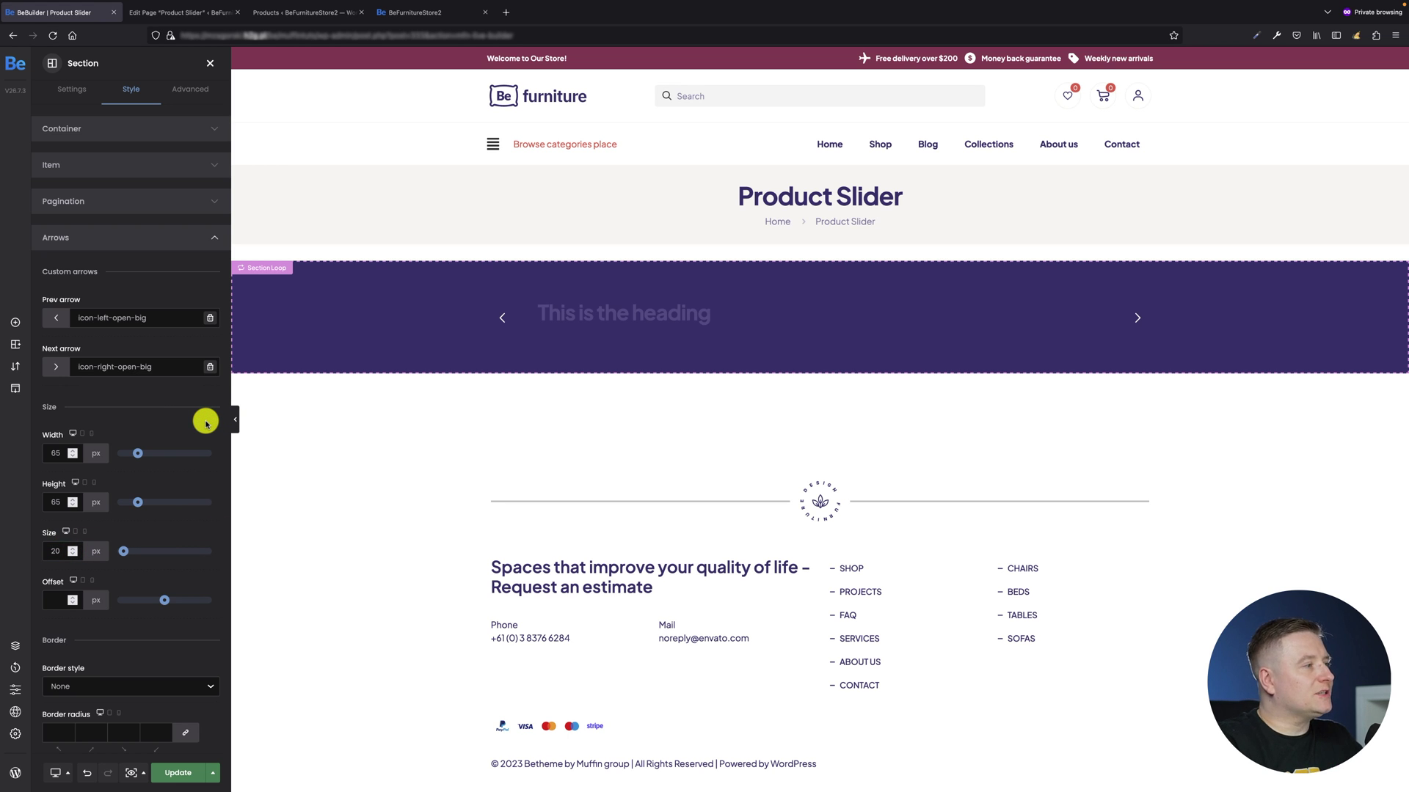
# Step: Give the slider arrows a solid border with a linked width of 2px on all four sides
pyautogui.scroll(-4, 204, 469)
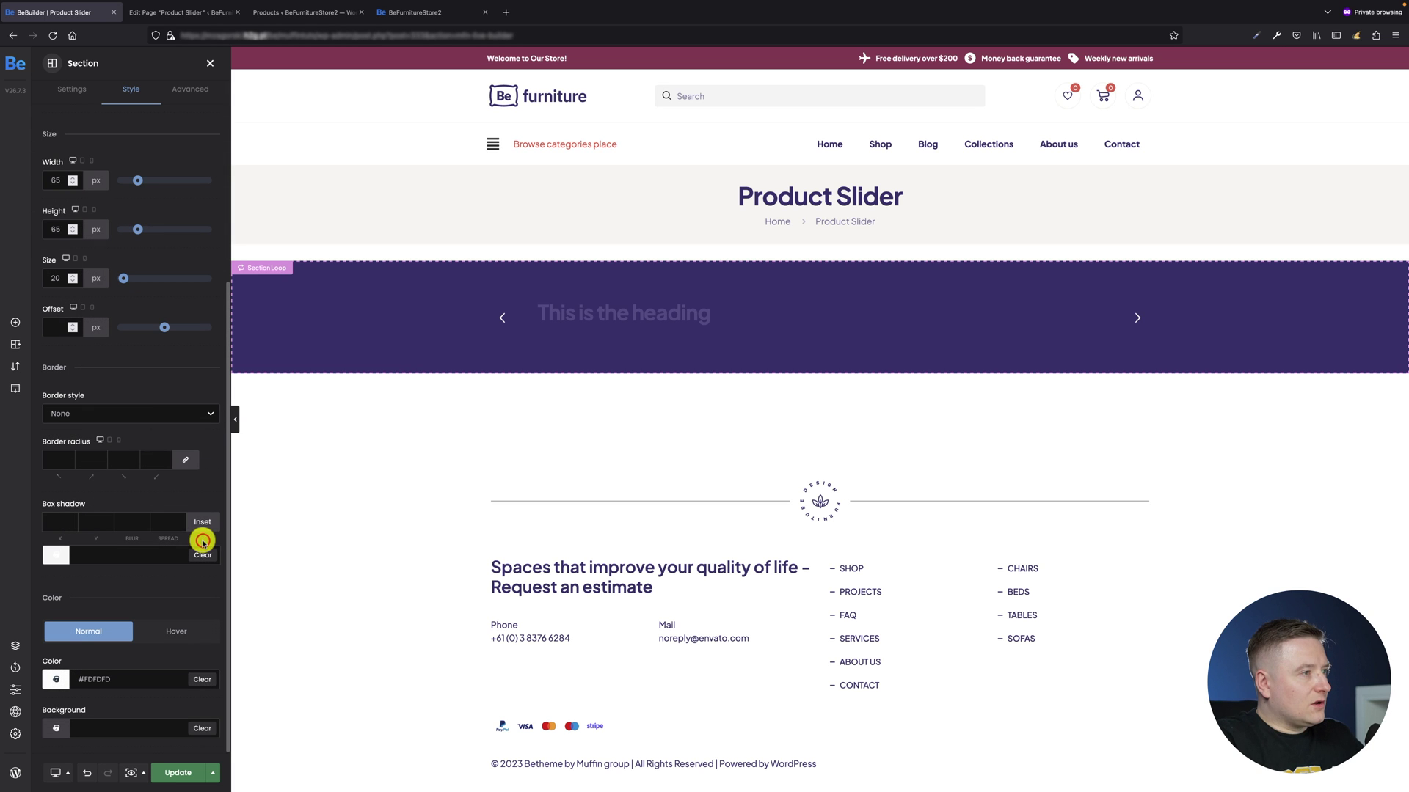
pyautogui.click(142, 415)
pyautogui.click(139, 410)
pyautogui.click(140, 414)
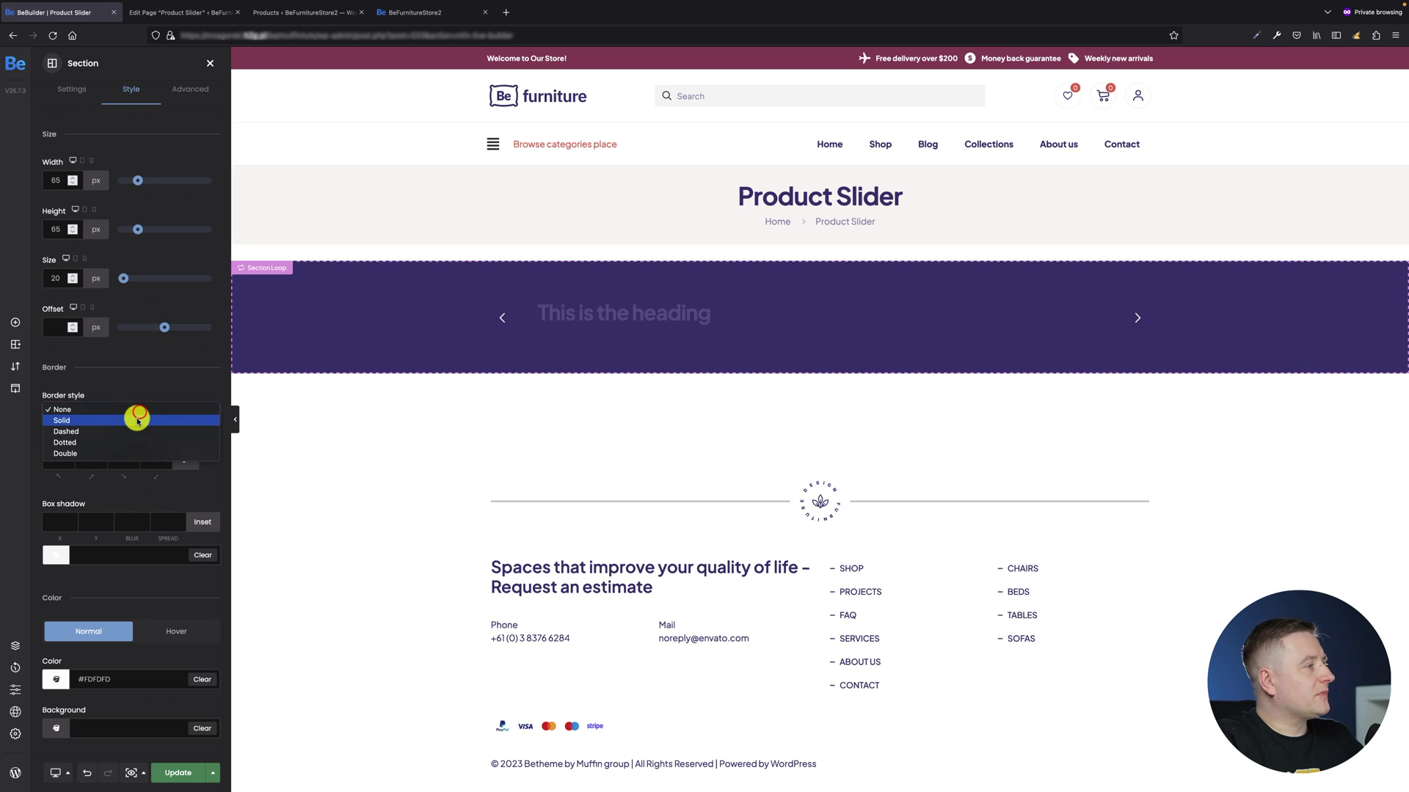
pyautogui.click(136, 420)
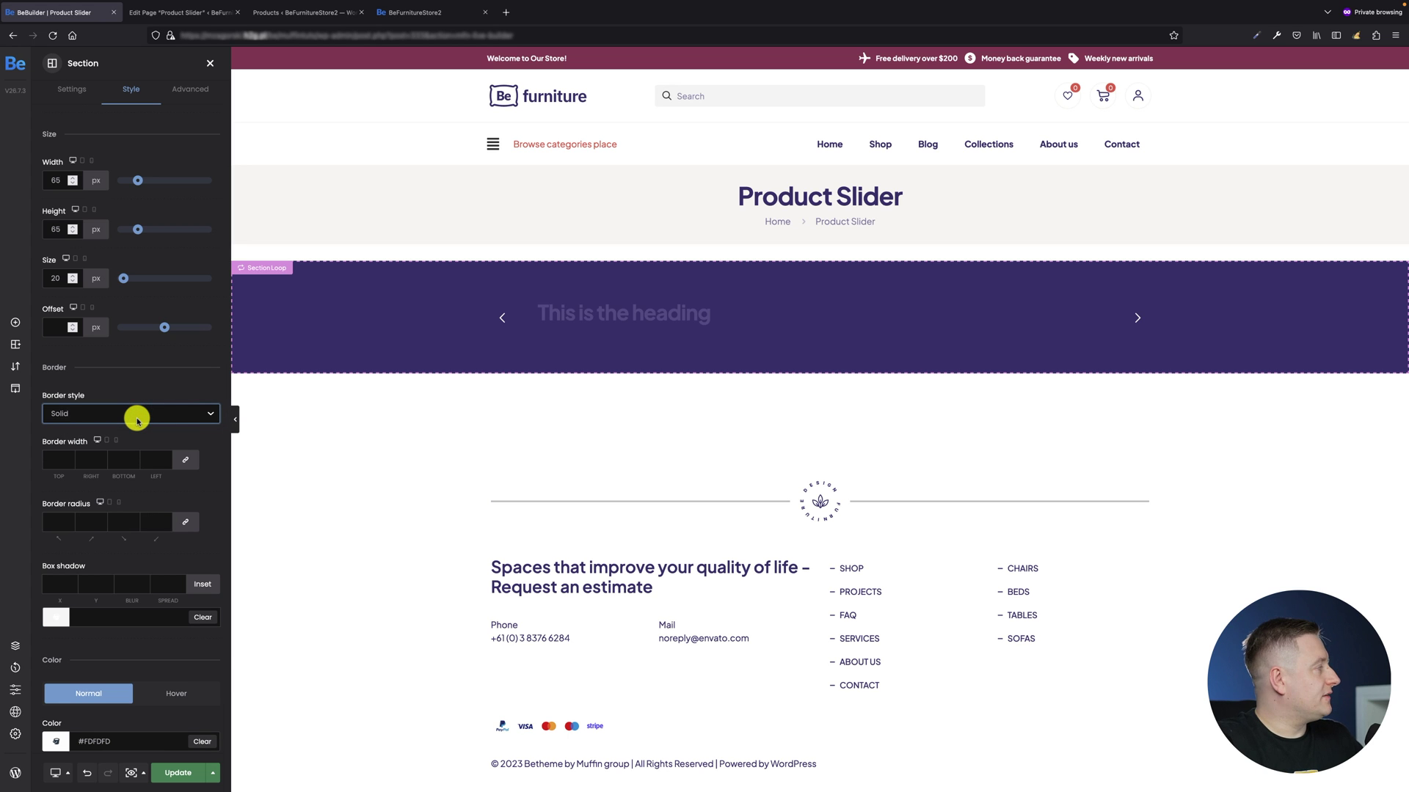
pyautogui.click(56, 456)
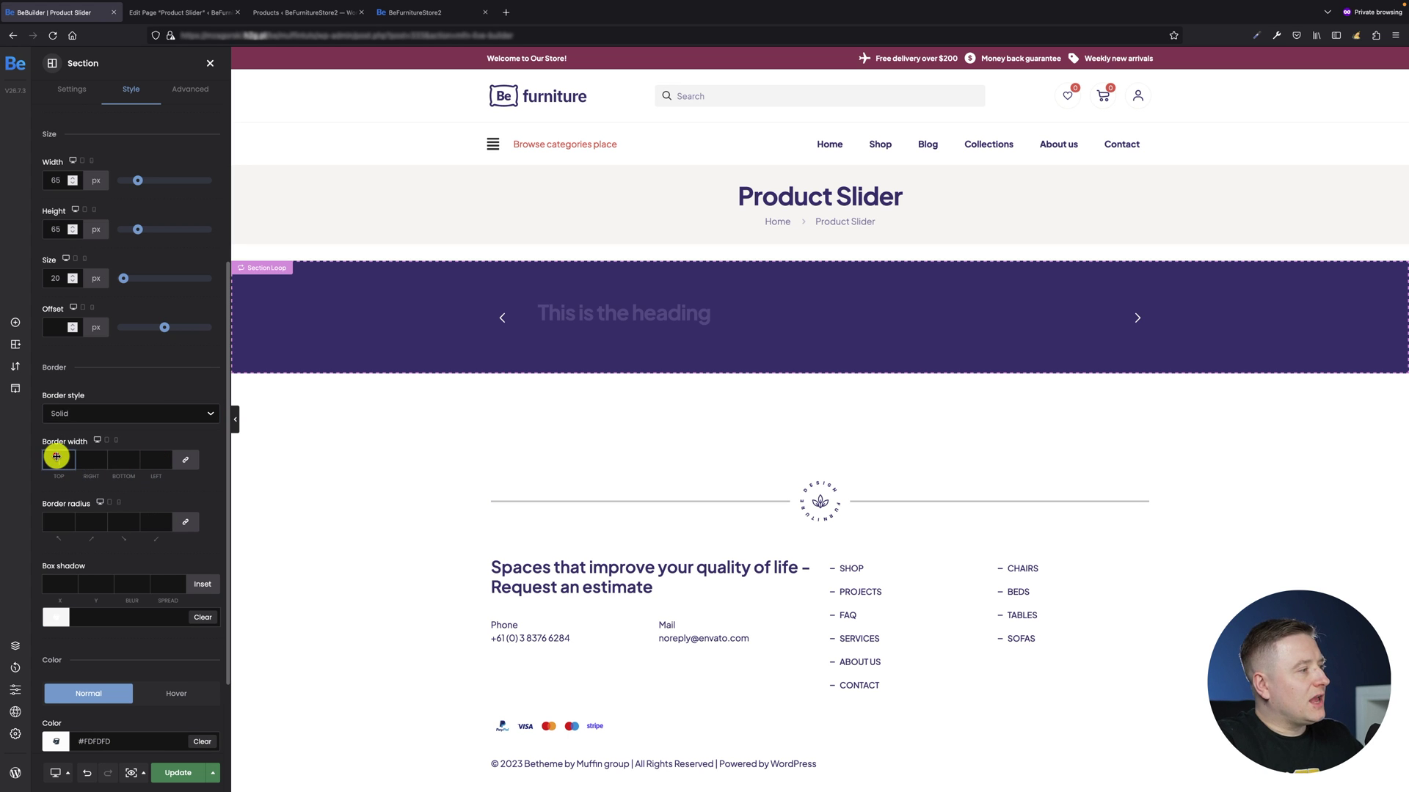
pyautogui.write('2px')
pyautogui.click(185, 459)
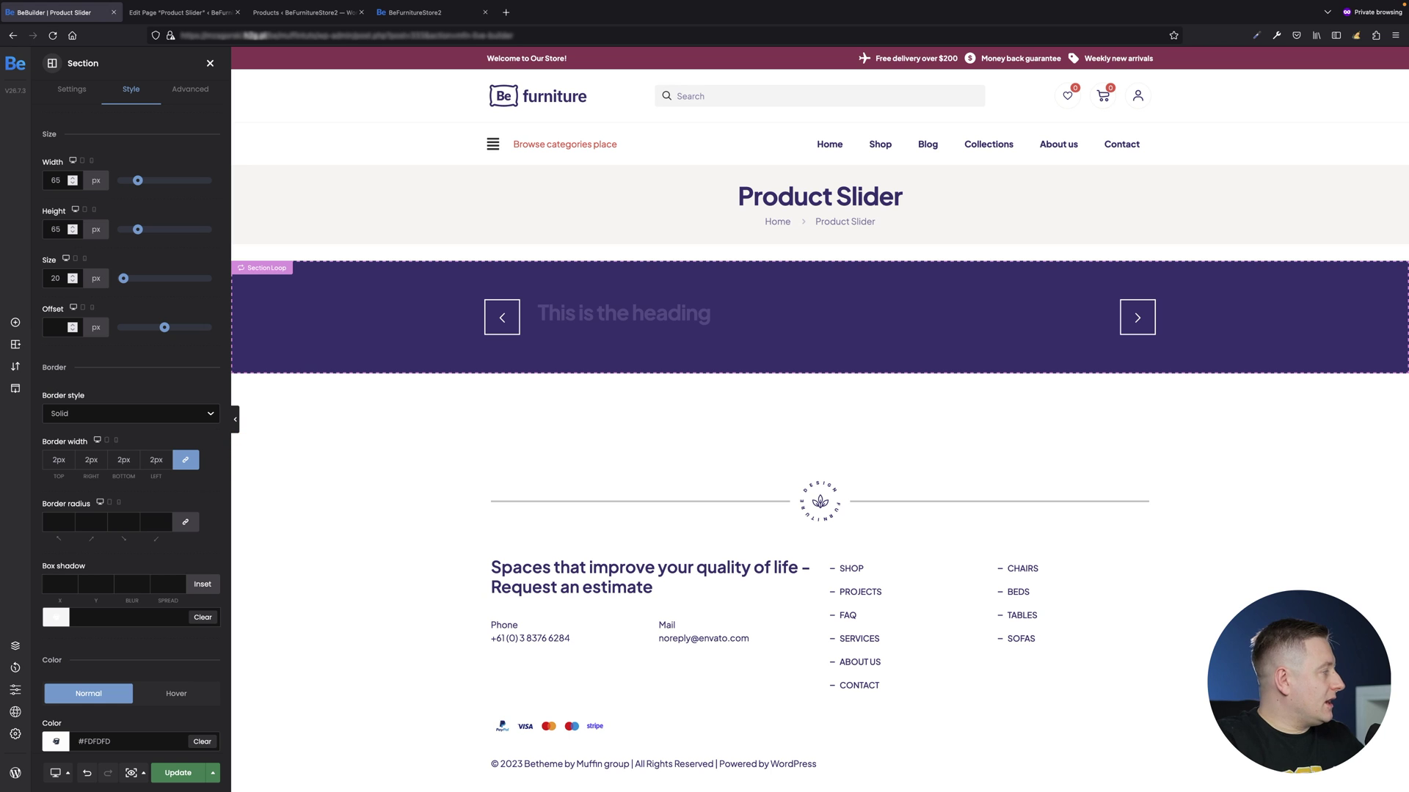
# Step: Round the slider arrows into circles with a linked border radius of 50% on all corners
pyautogui.click(64, 520)
pyautogui.write('50')
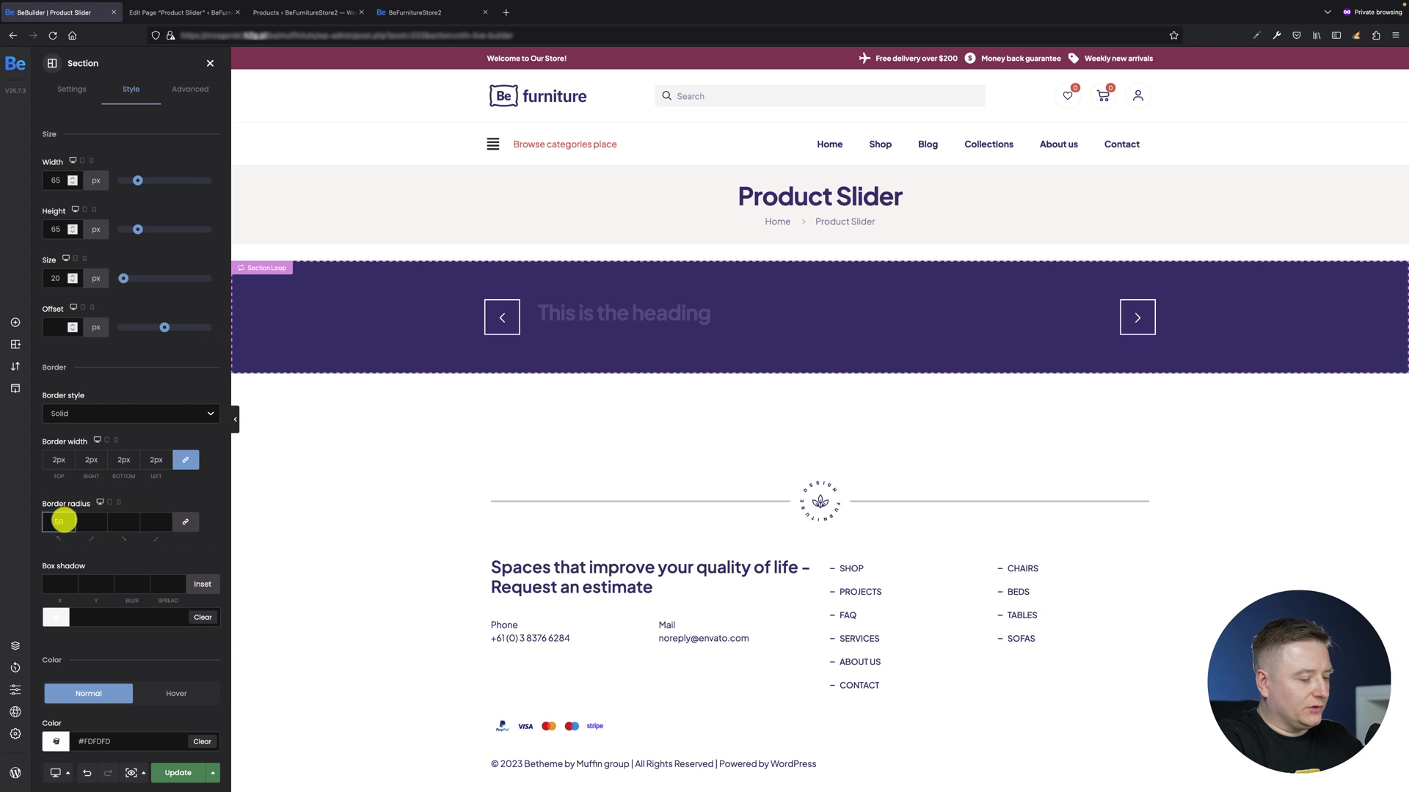
pyautogui.click(184, 521)
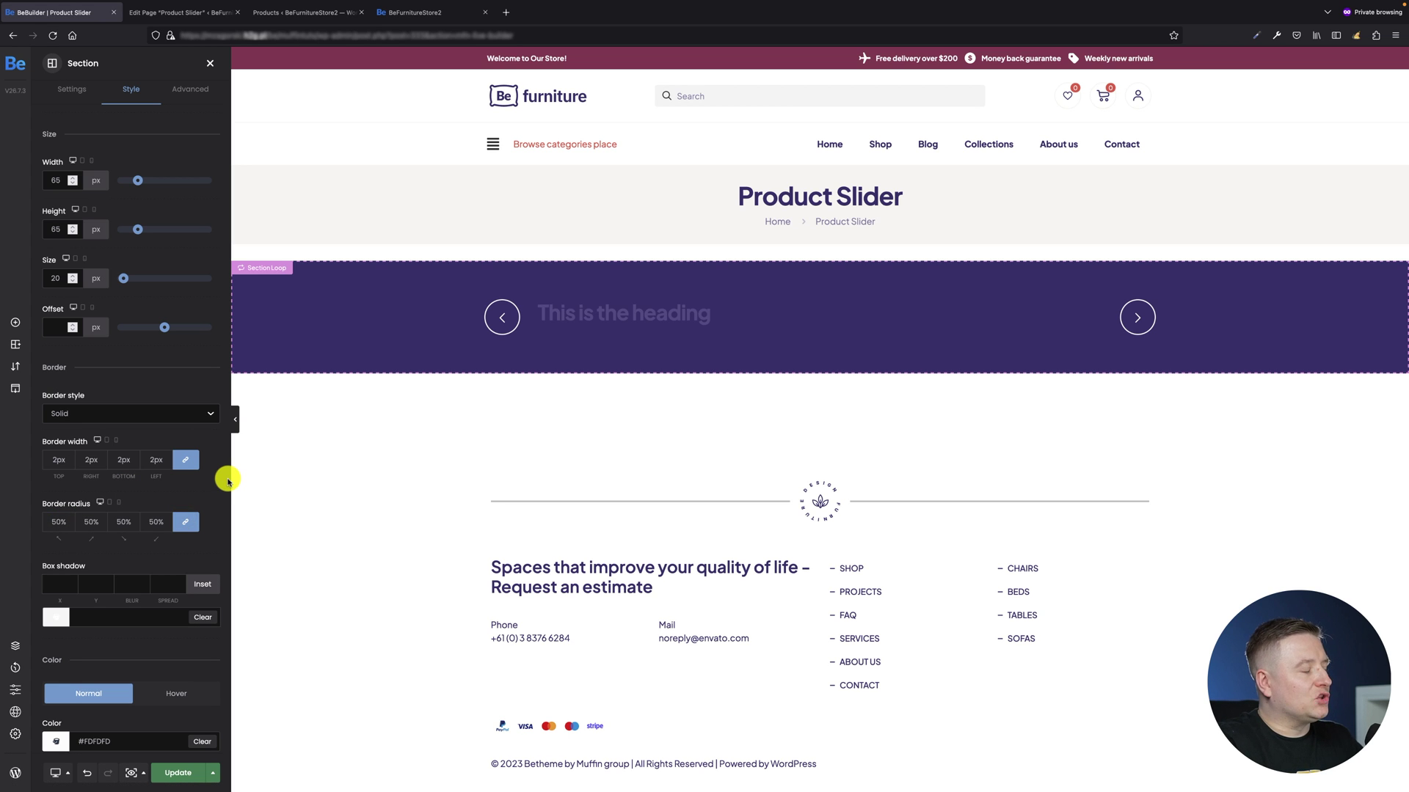
# Step: Set the slider arrows' normal border color to white (#FFFFFF)
pyautogui.scroll(-3, 85, 525)
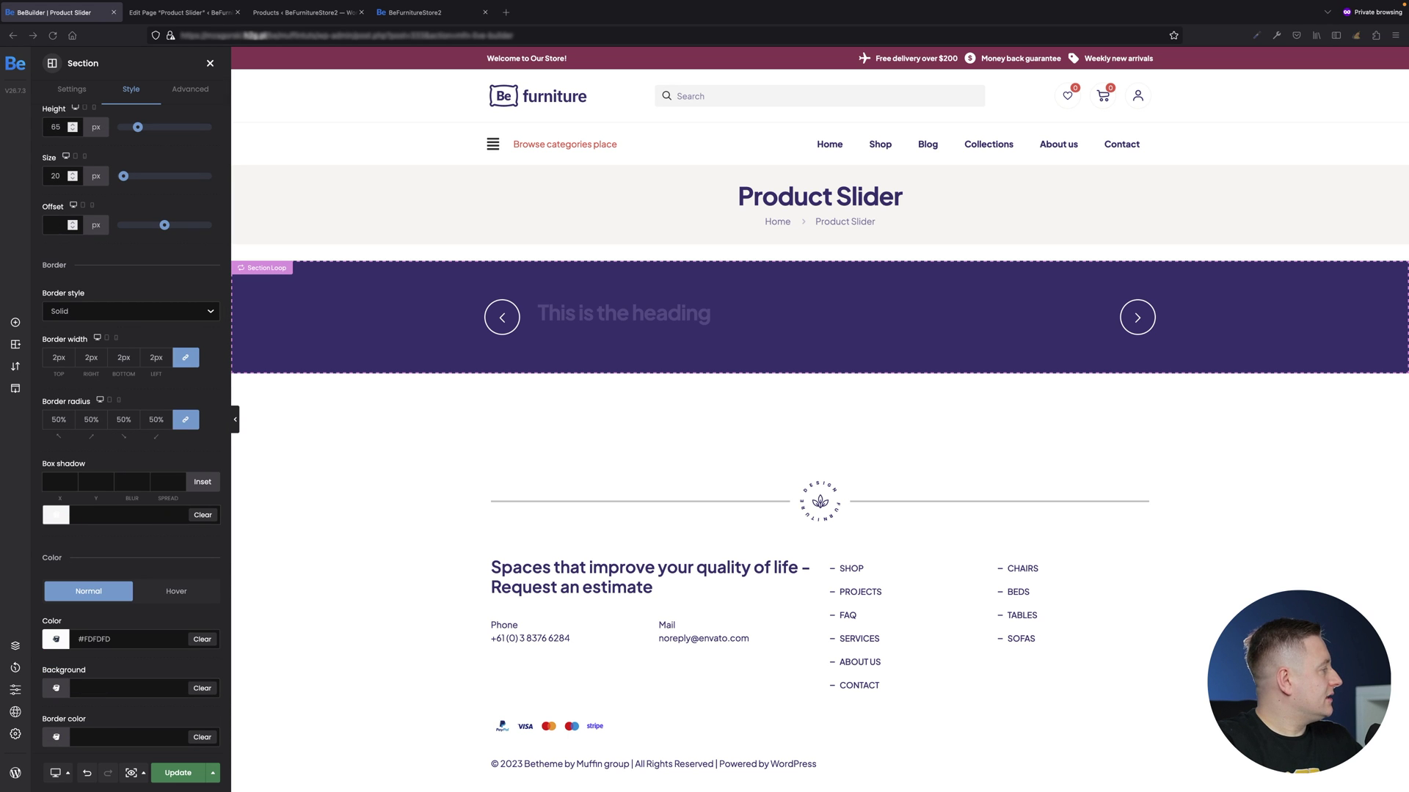
pyautogui.click(104, 735)
pyautogui.click(105, 735)
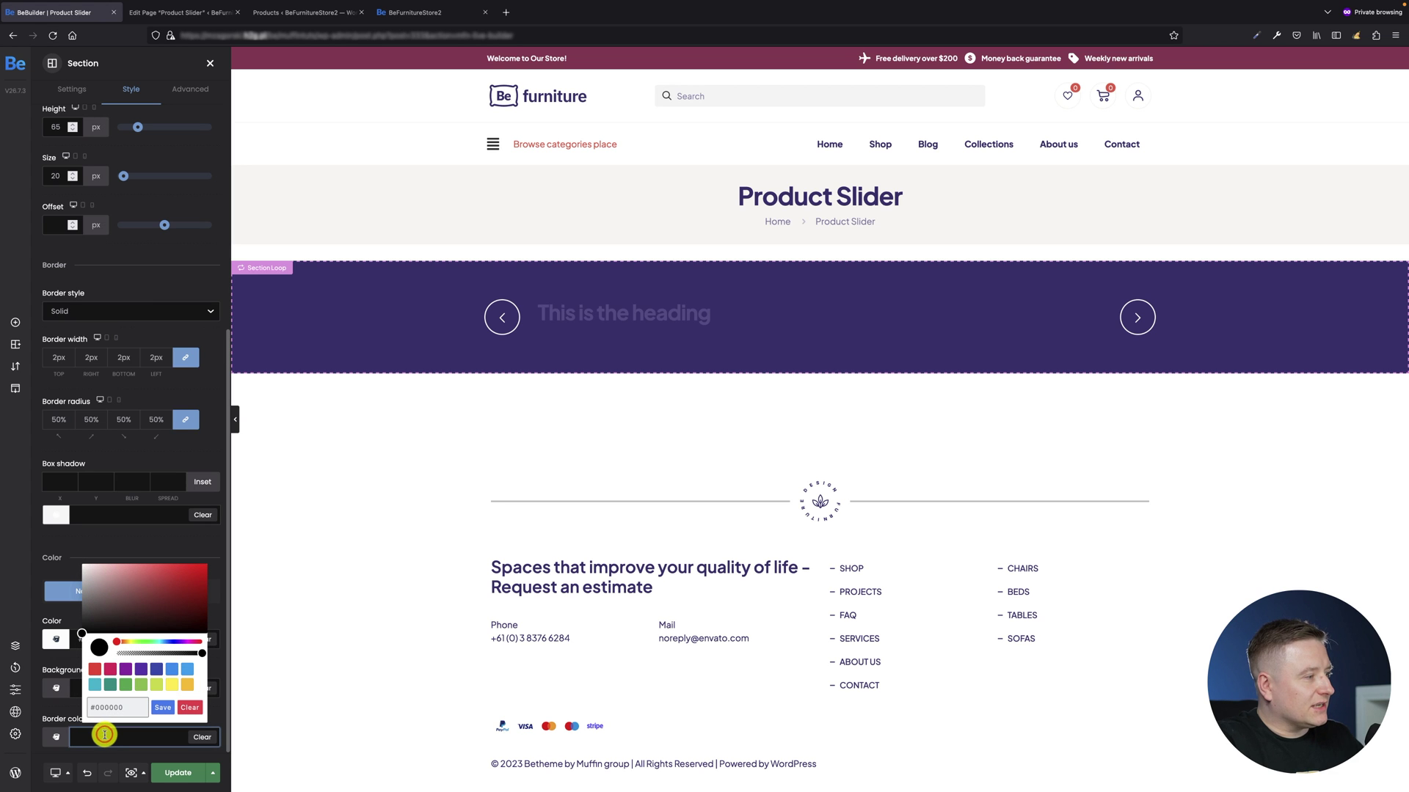
pyautogui.moveTo(103, 617); pyautogui.dragTo(74, 543)
pyautogui.click(160, 707)
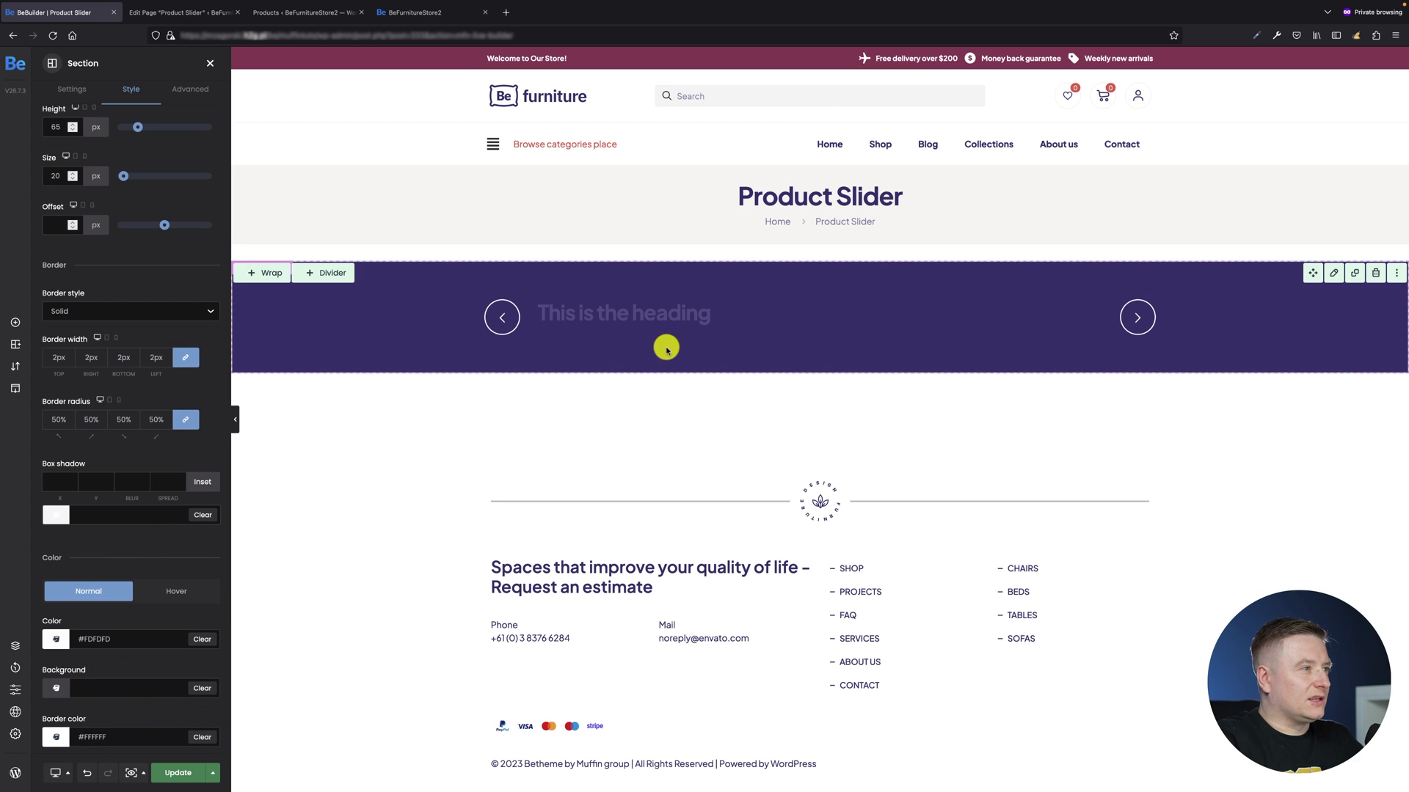
# Step: Replace the heading's title with the Product Categories dynamic data, following the example store's slider
pyautogui.click(427, 13)
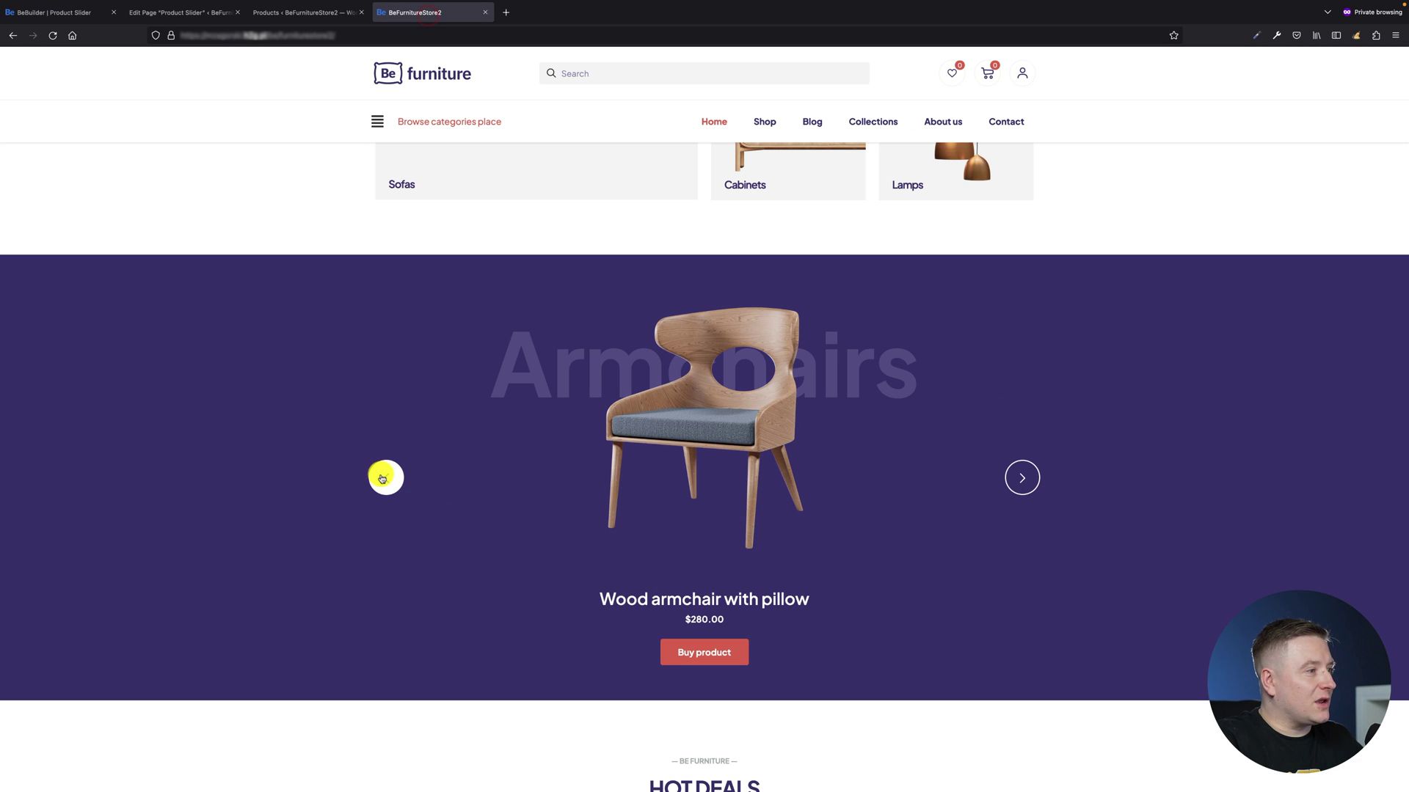
pyautogui.click(62, 18)
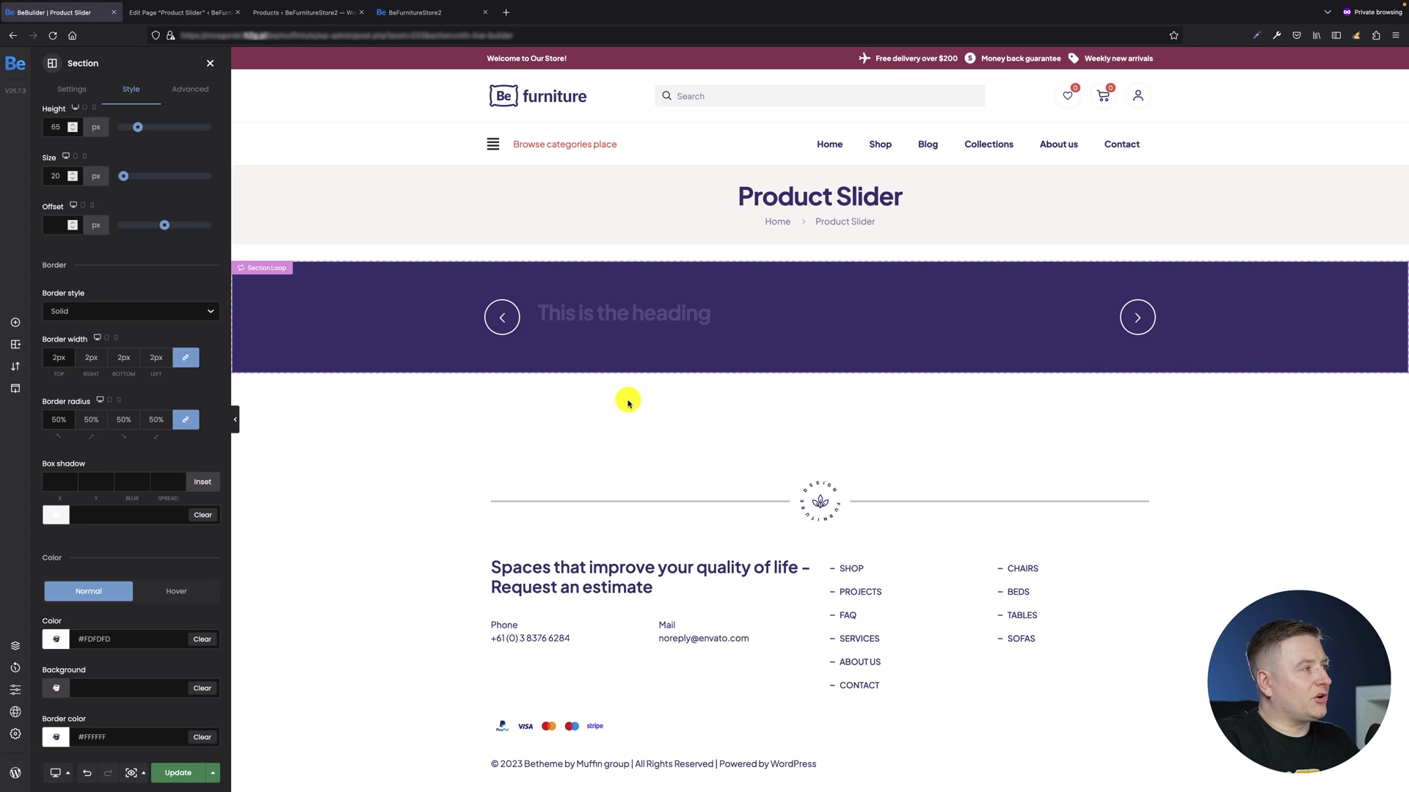
pyautogui.click(745, 314)
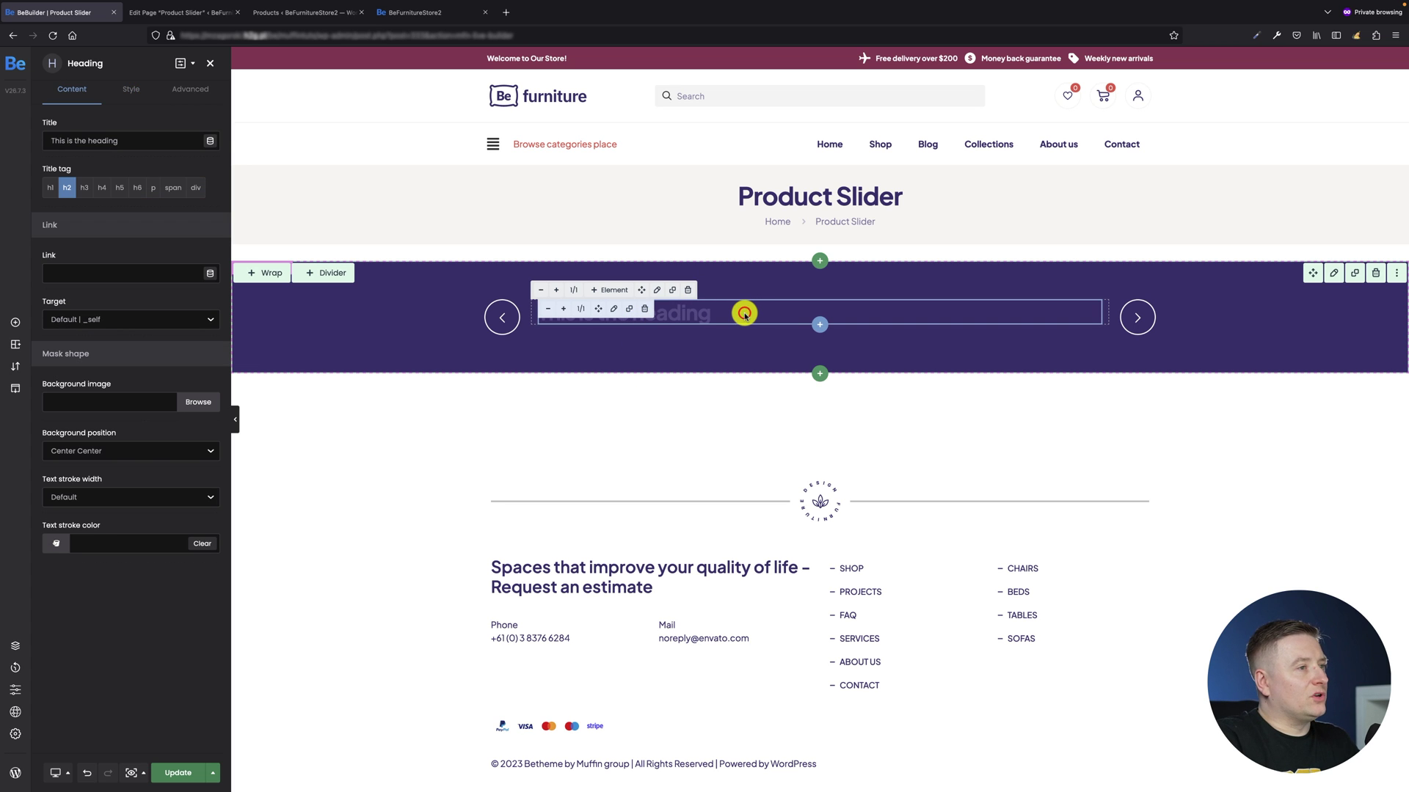
pyautogui.click(157, 138)
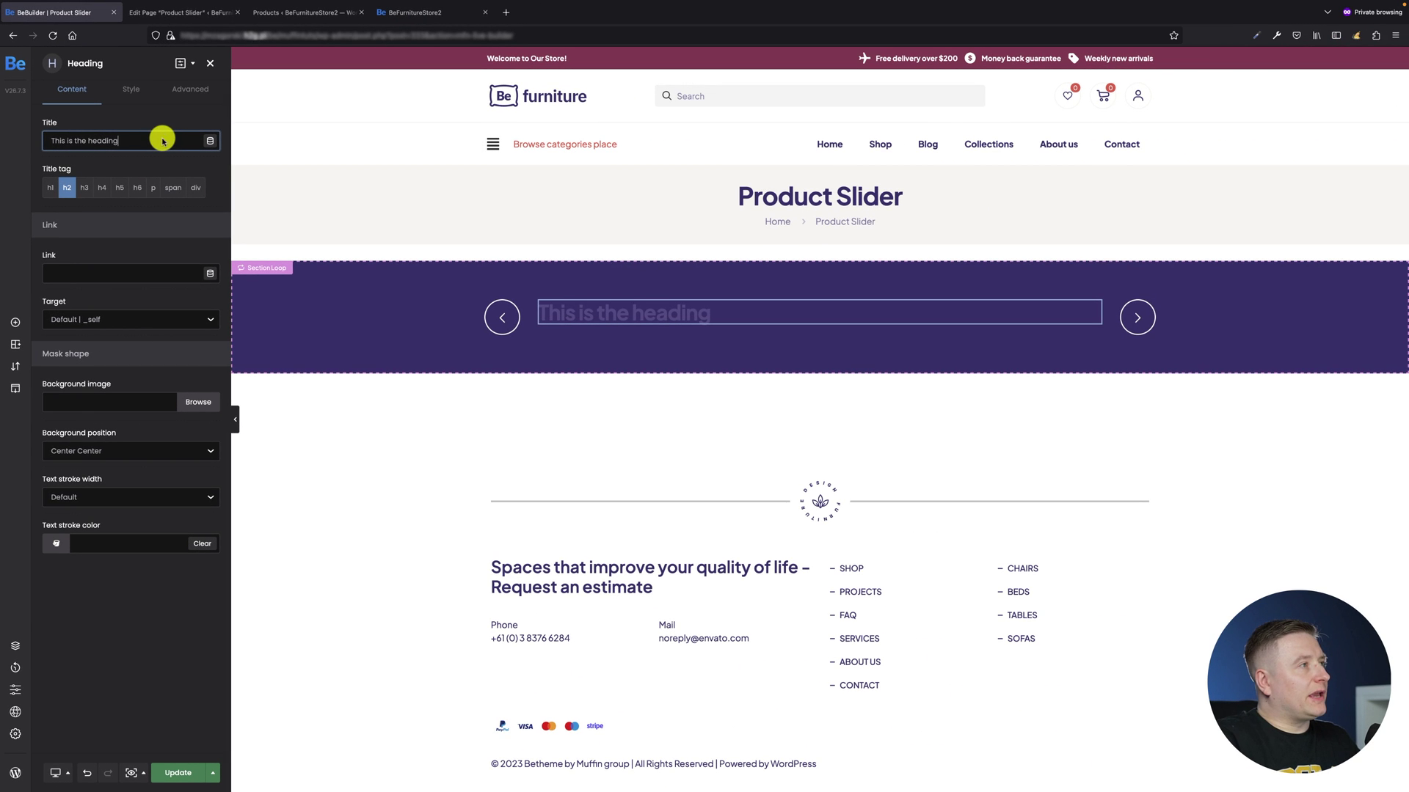
pyautogui.click(433, 12)
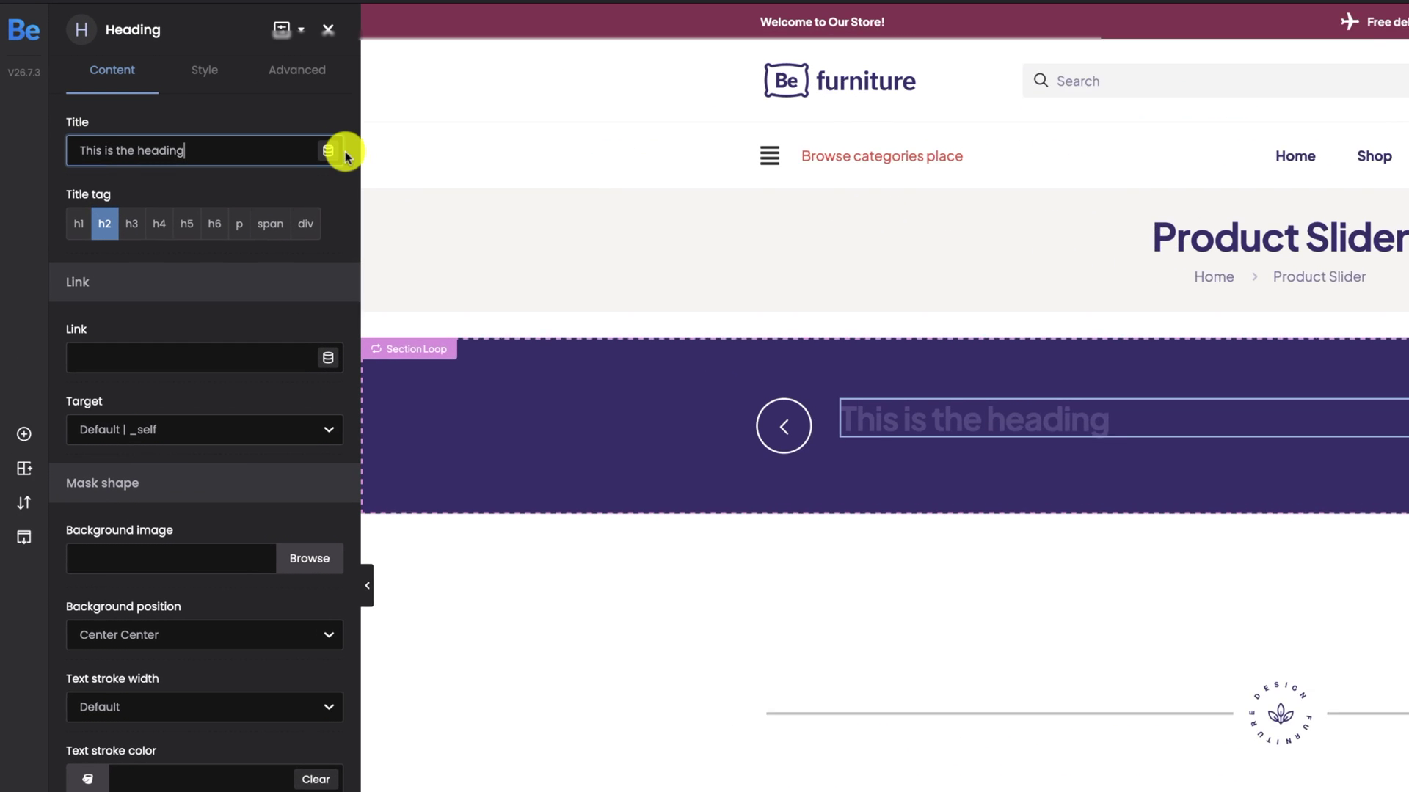
pyautogui.tripleClick(252, 158)
pyautogui.press('BackSpace')
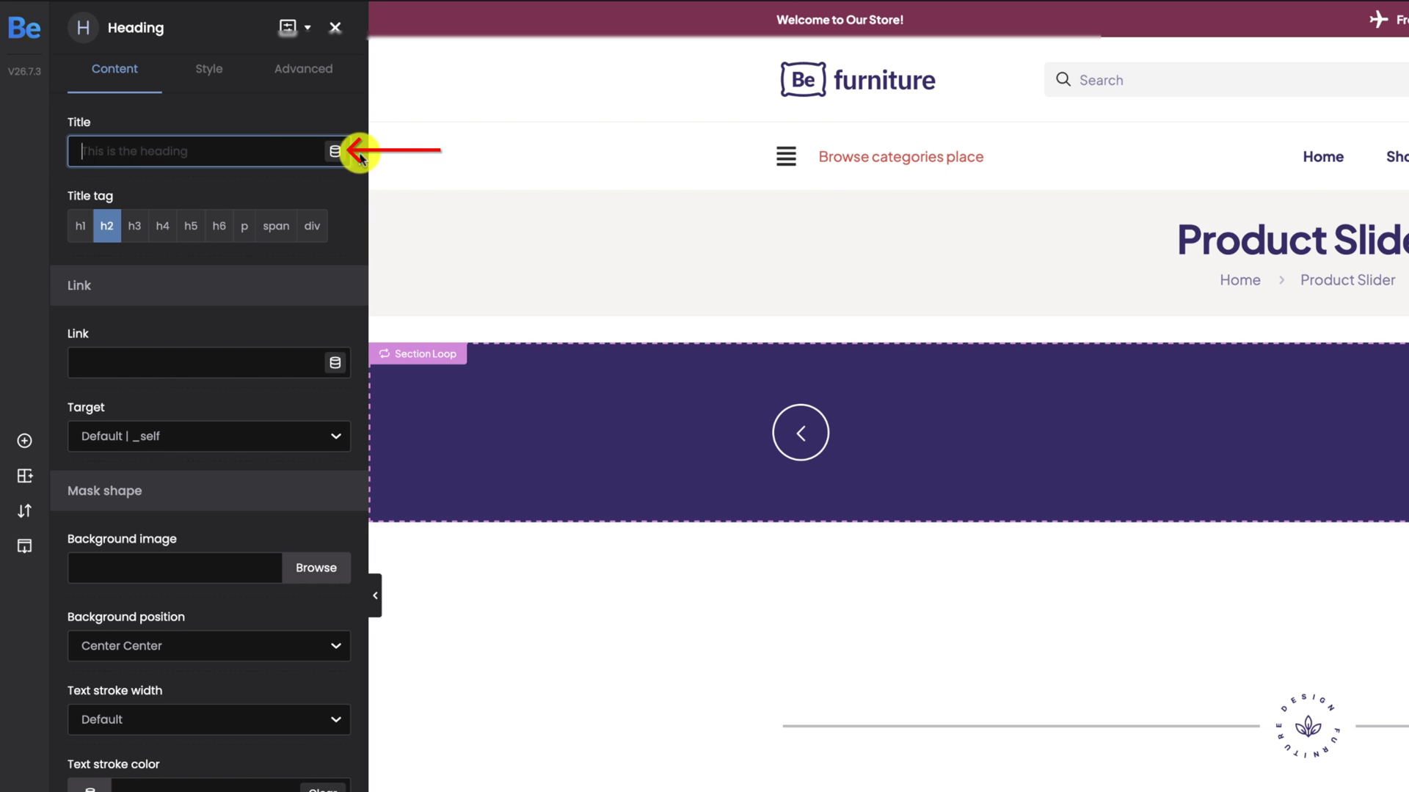
pyautogui.click(266, 147)
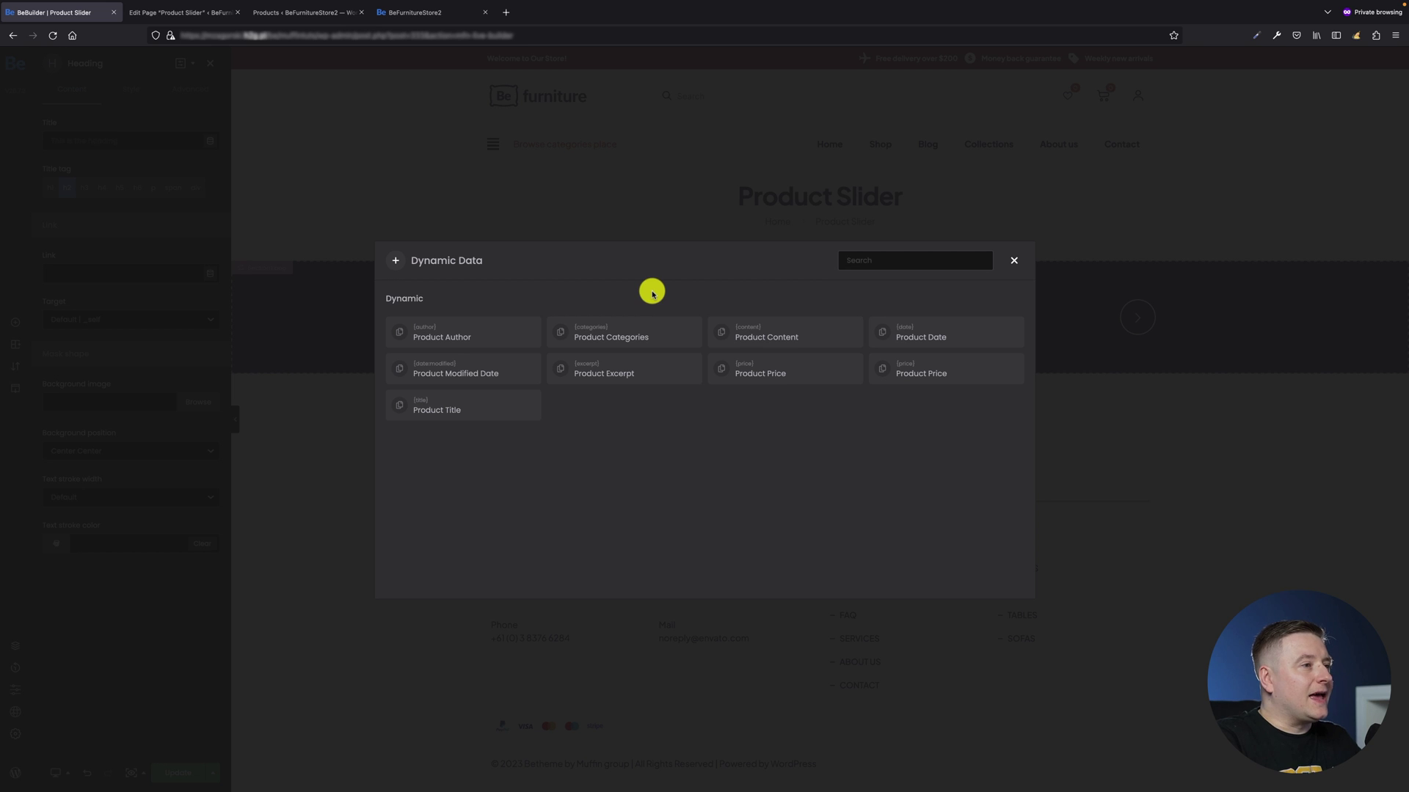
pyautogui.click(640, 336)
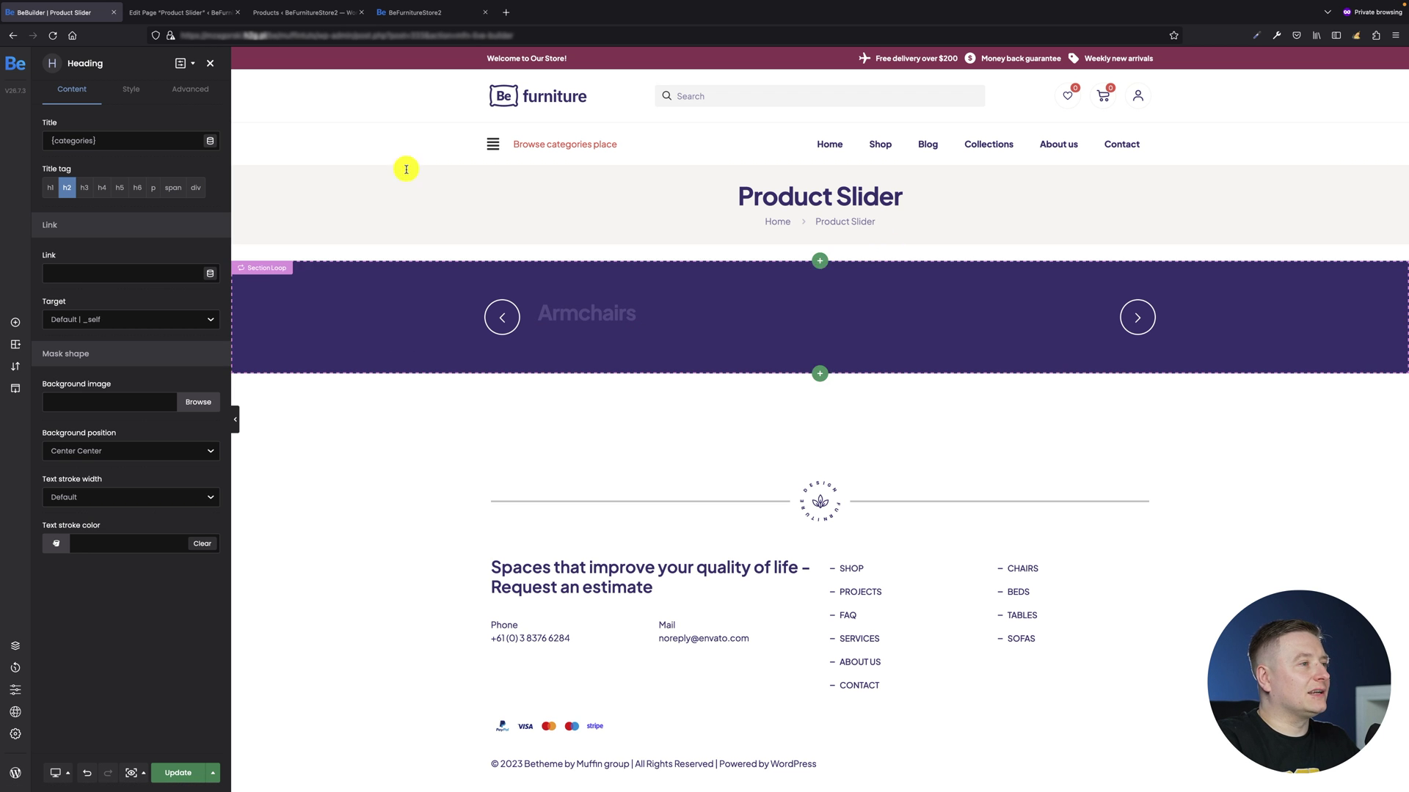
pyautogui.click(128, 143)
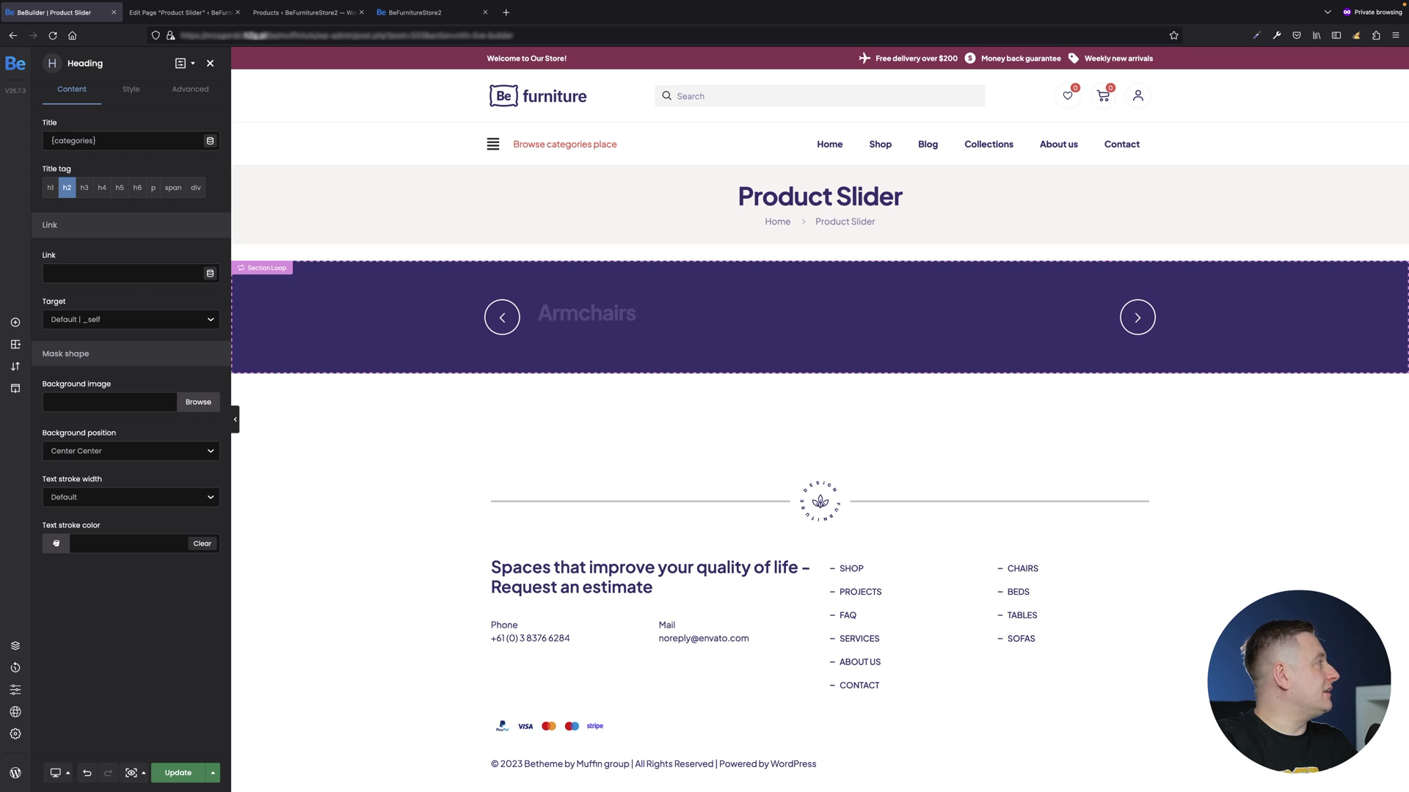
# Step: Center the category heading and set its font size to 10 em
pyautogui.click(127, 91)
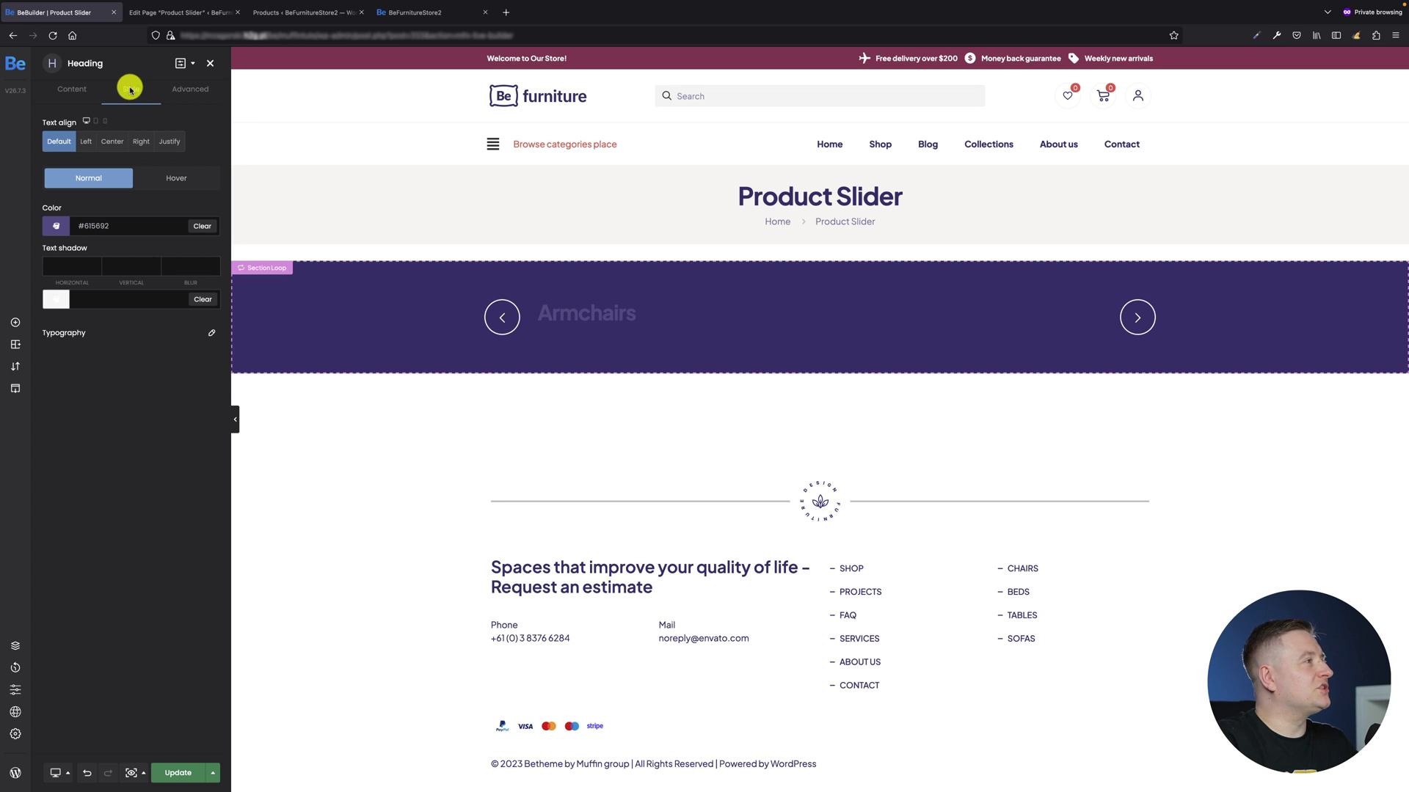
pyautogui.click(113, 141)
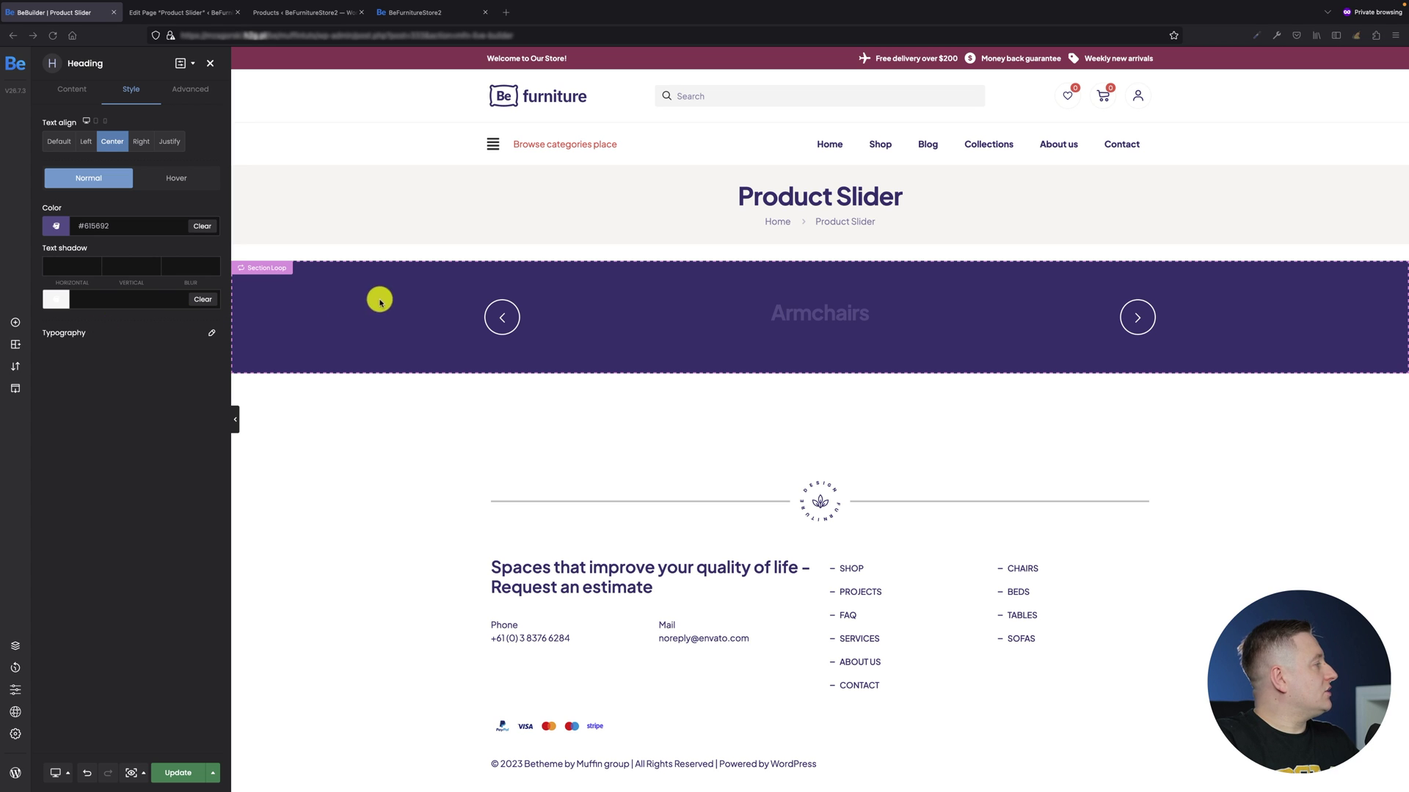
pyautogui.click(213, 334)
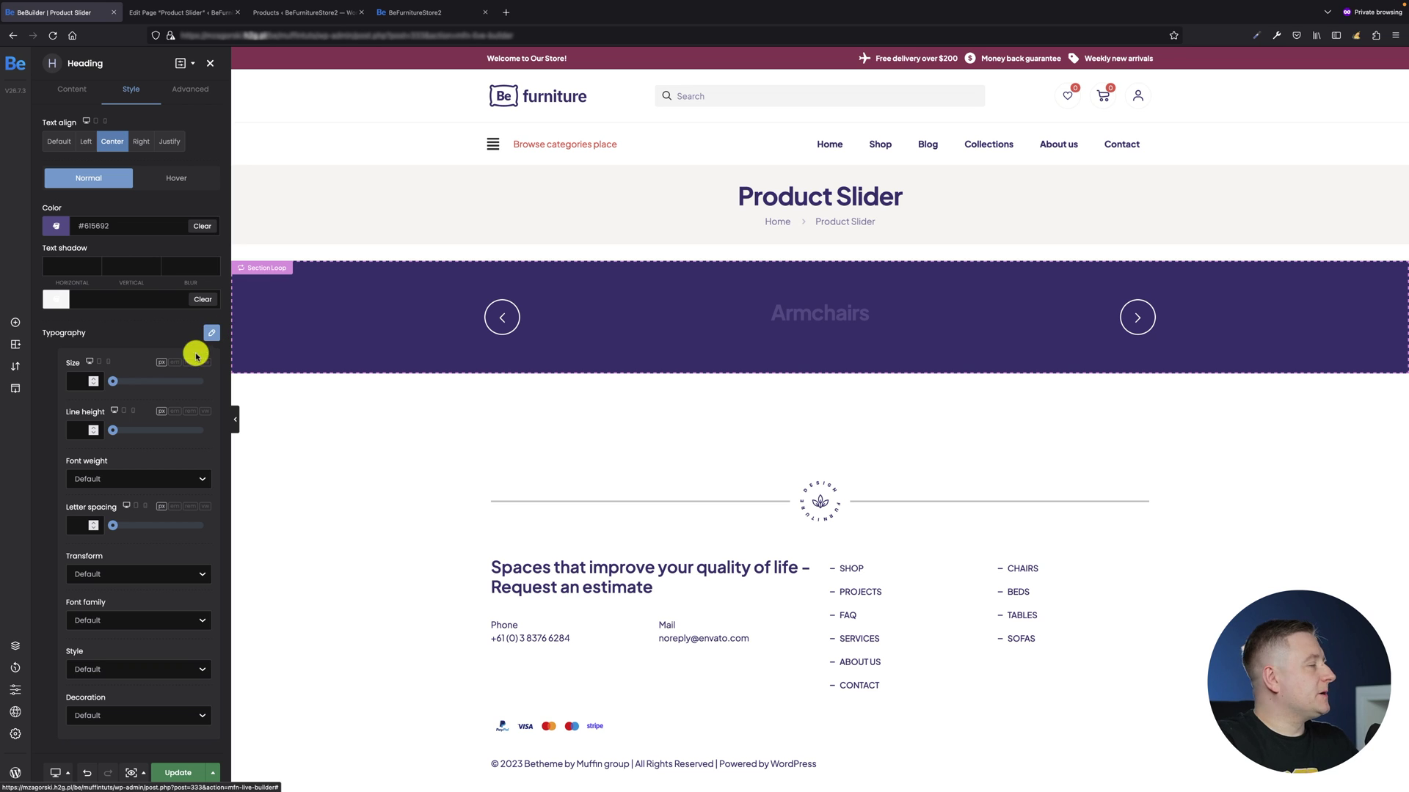
pyautogui.click(81, 381)
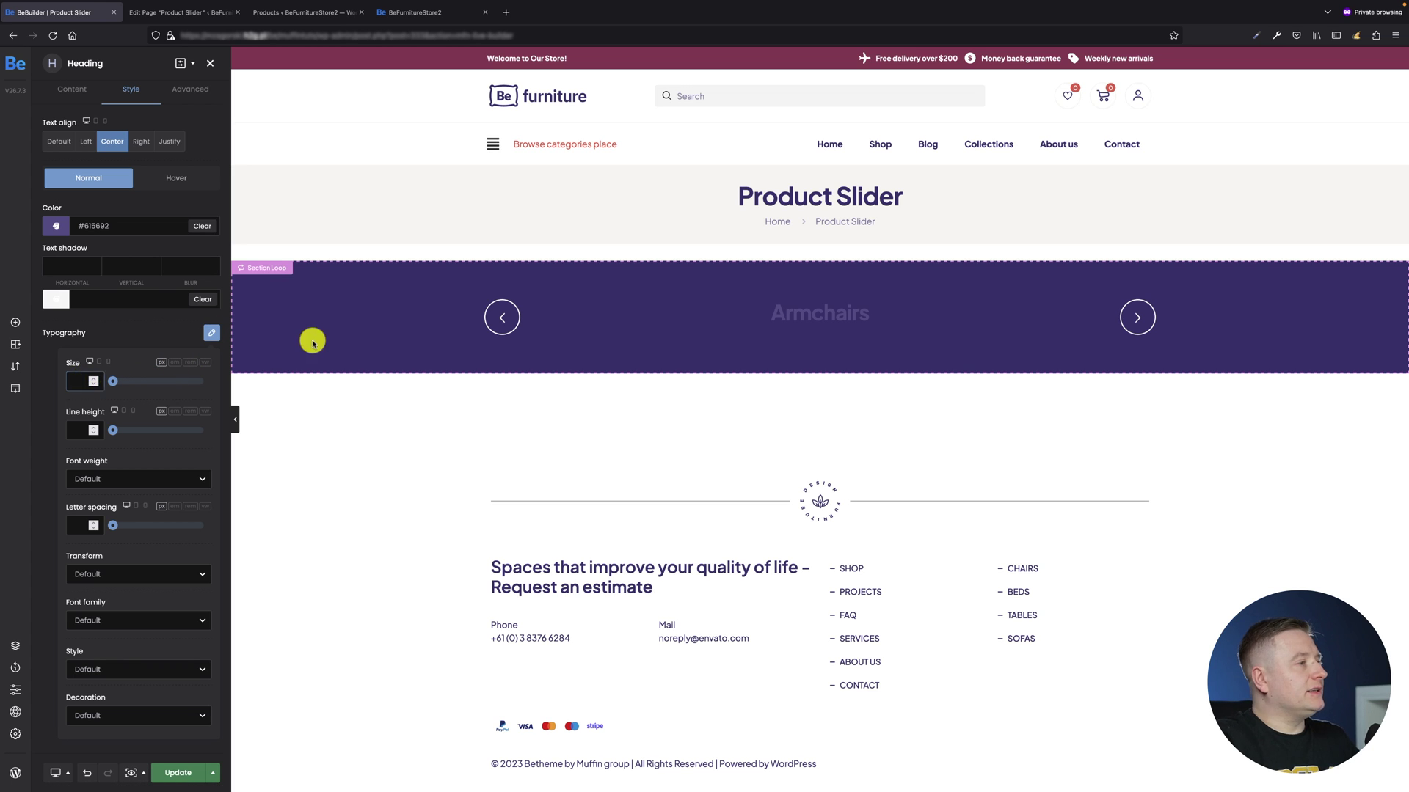
pyautogui.click(175, 361)
pyautogui.write('10')
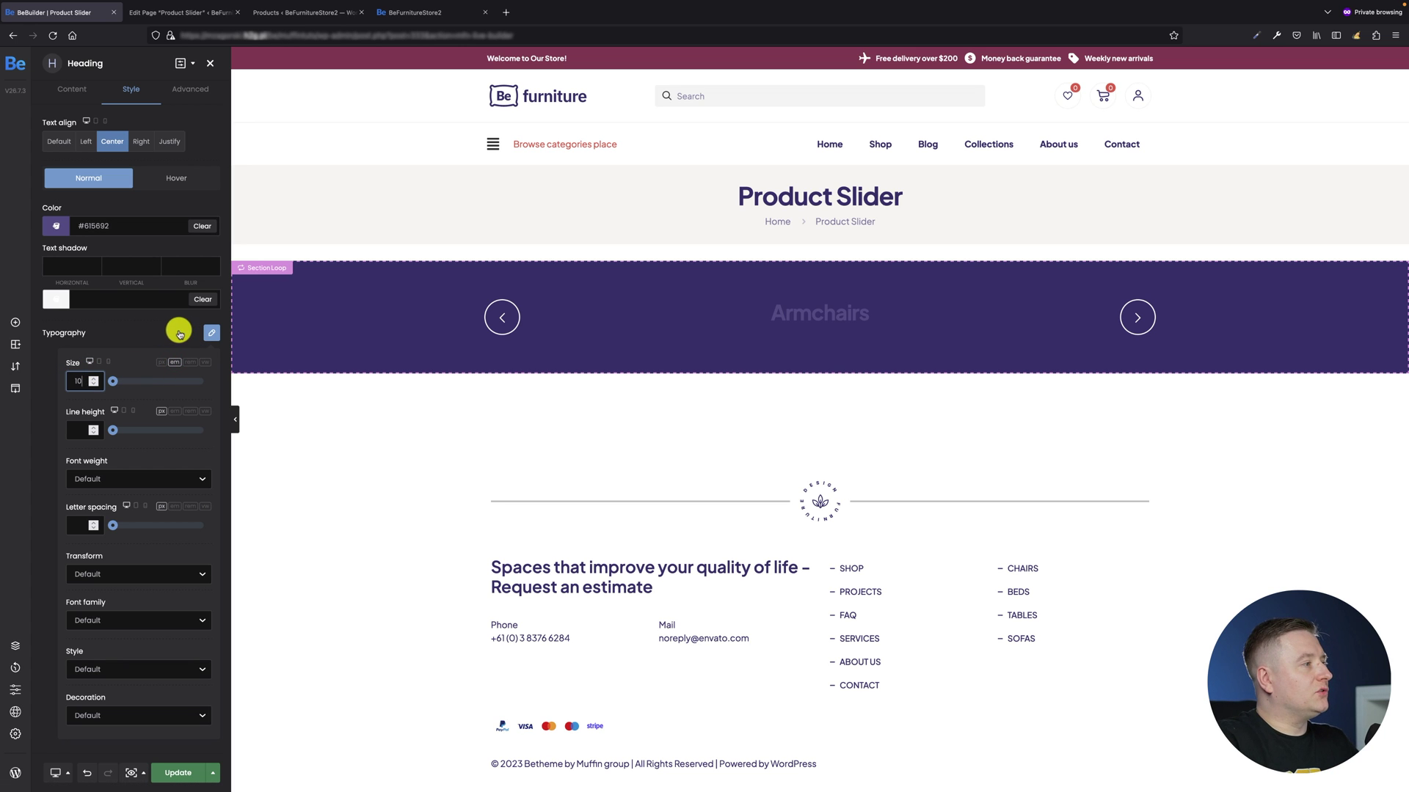
pyautogui.click(129, 364)
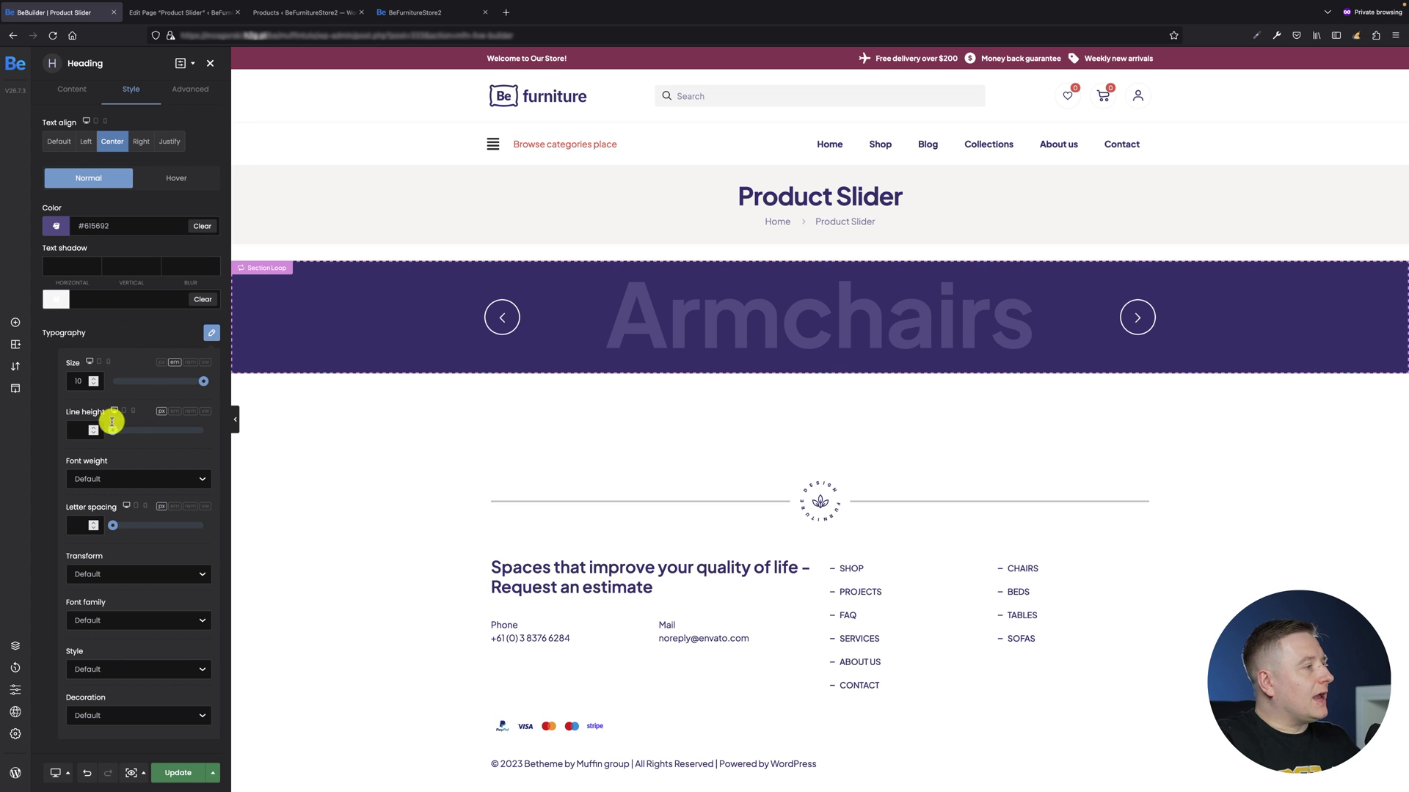
# Step: Set the category heading's line height to 1.2 em and its font weight to 700
pyautogui.click(174, 411)
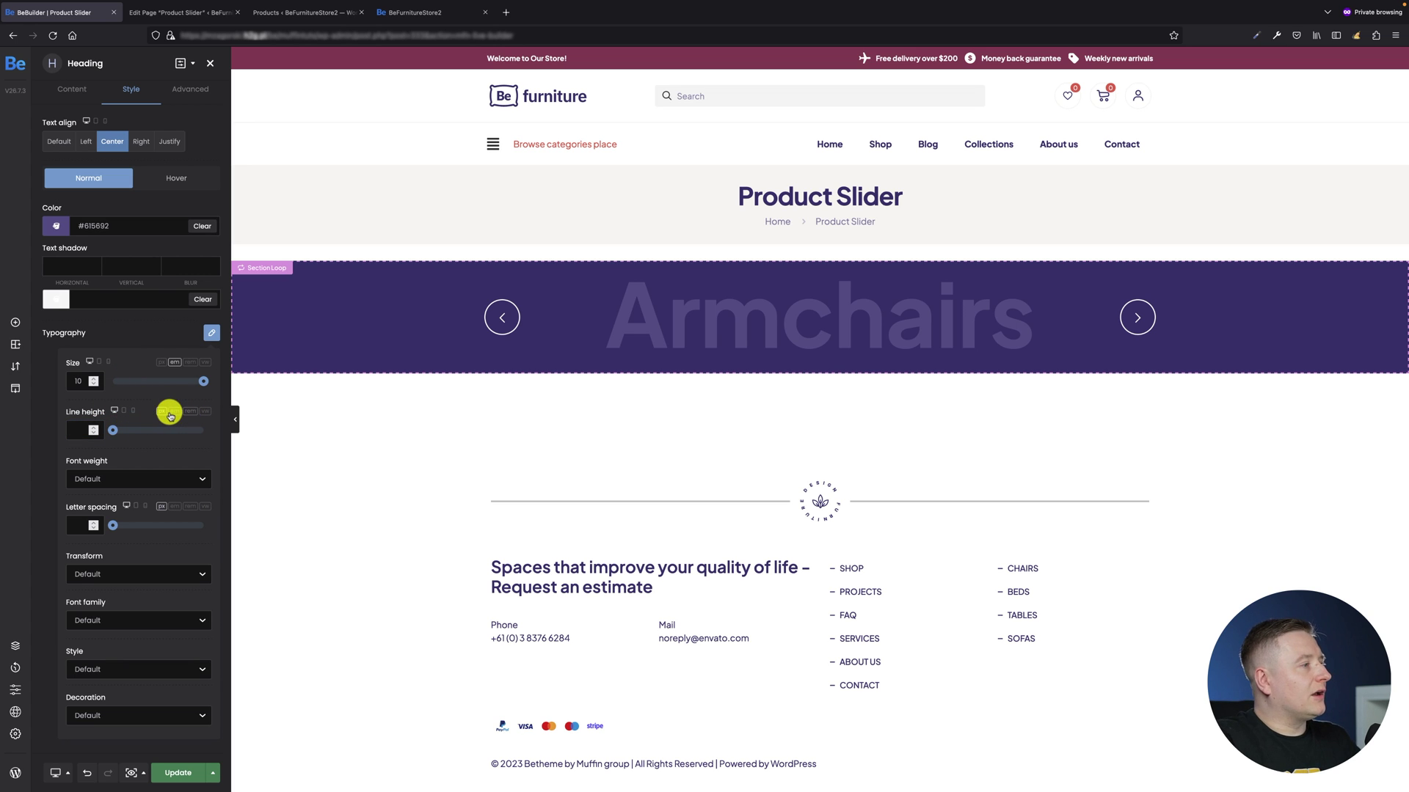
pyautogui.click(81, 427)
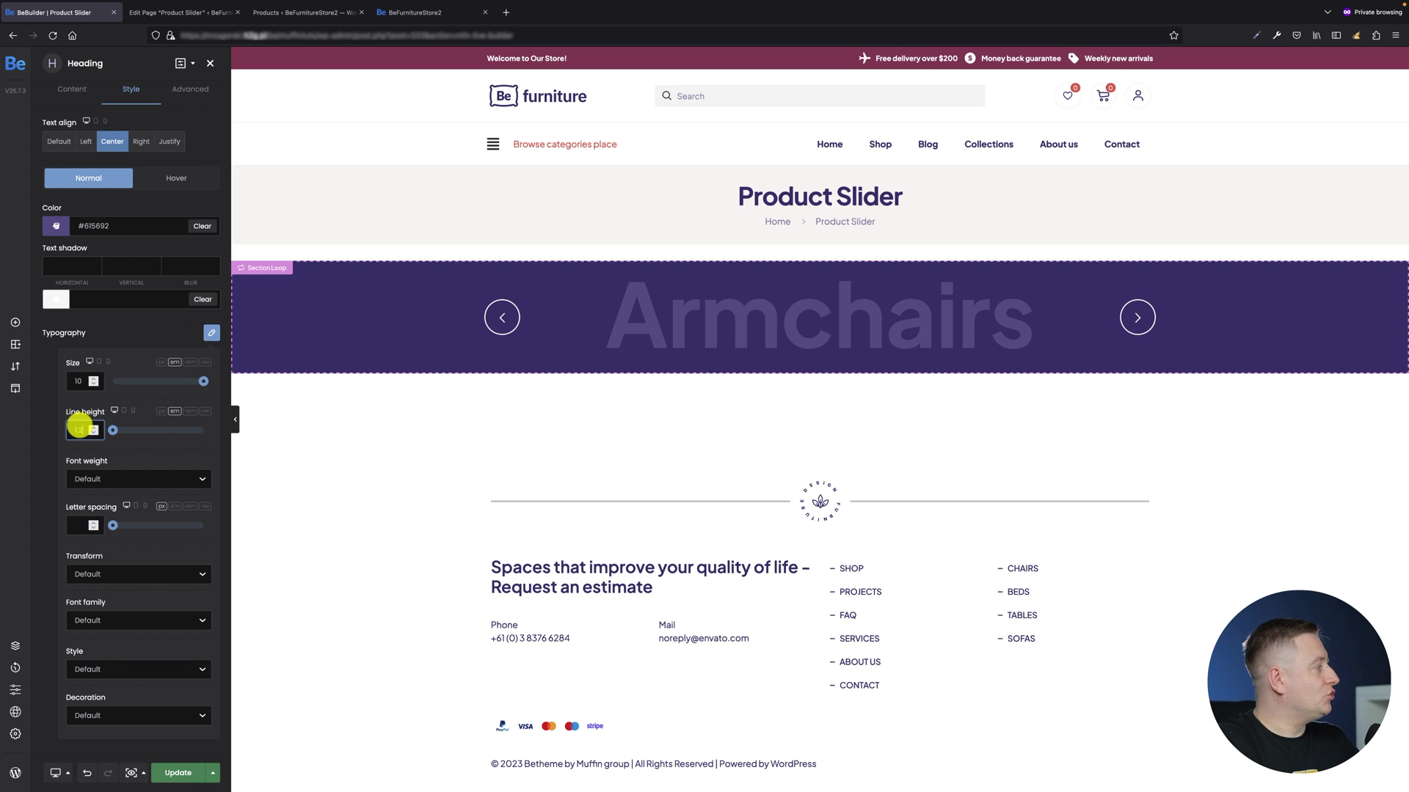
pyautogui.click(142, 478)
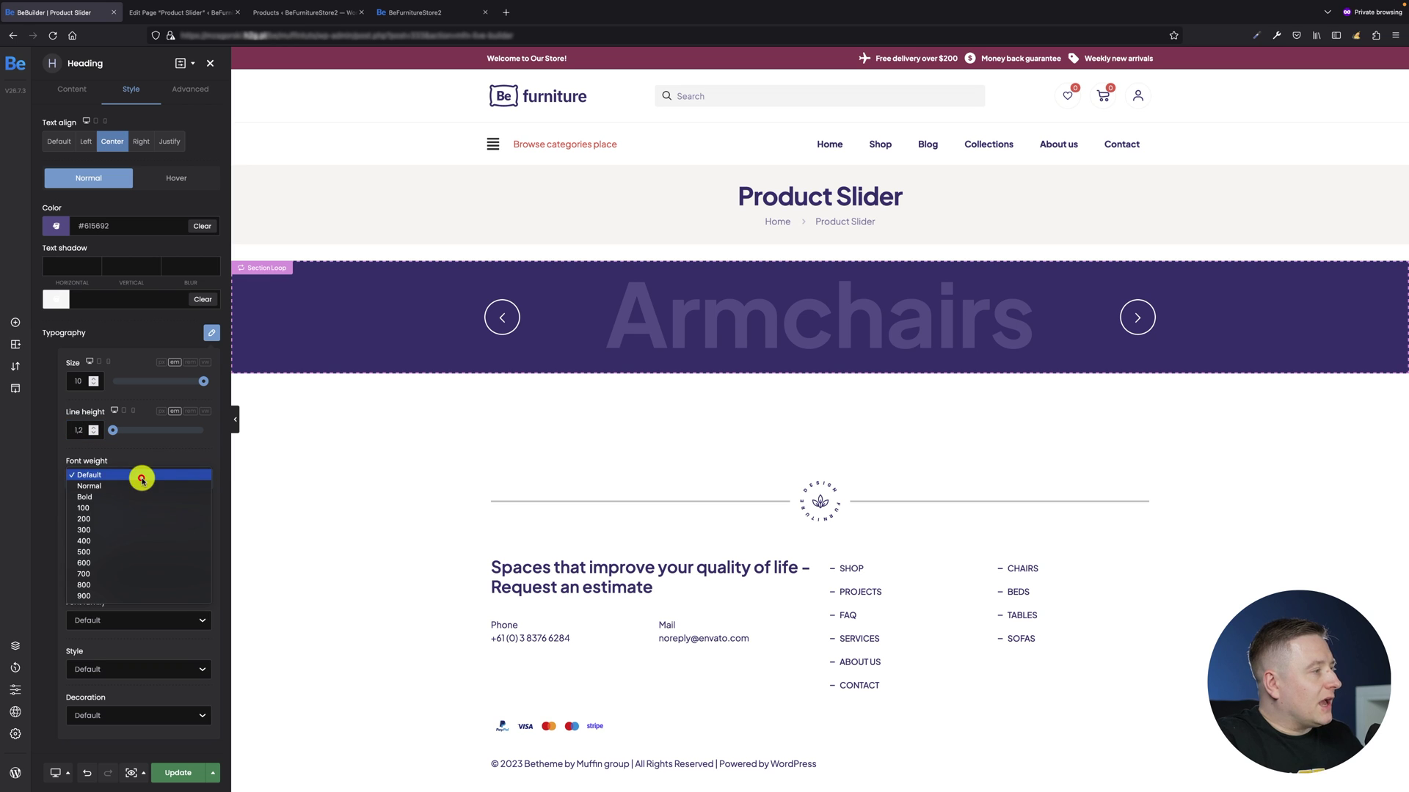
pyautogui.click(126, 571)
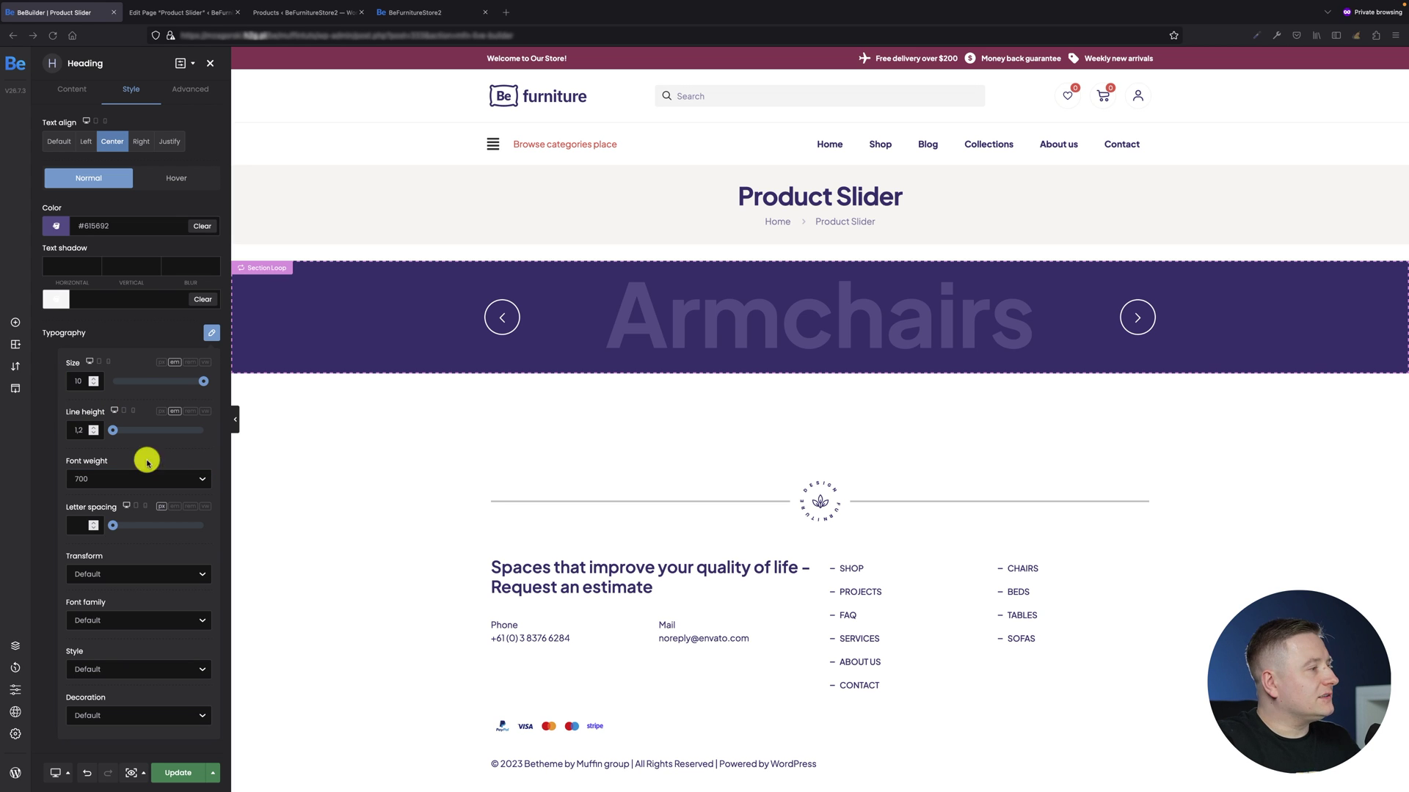
pyautogui.click(186, 450)
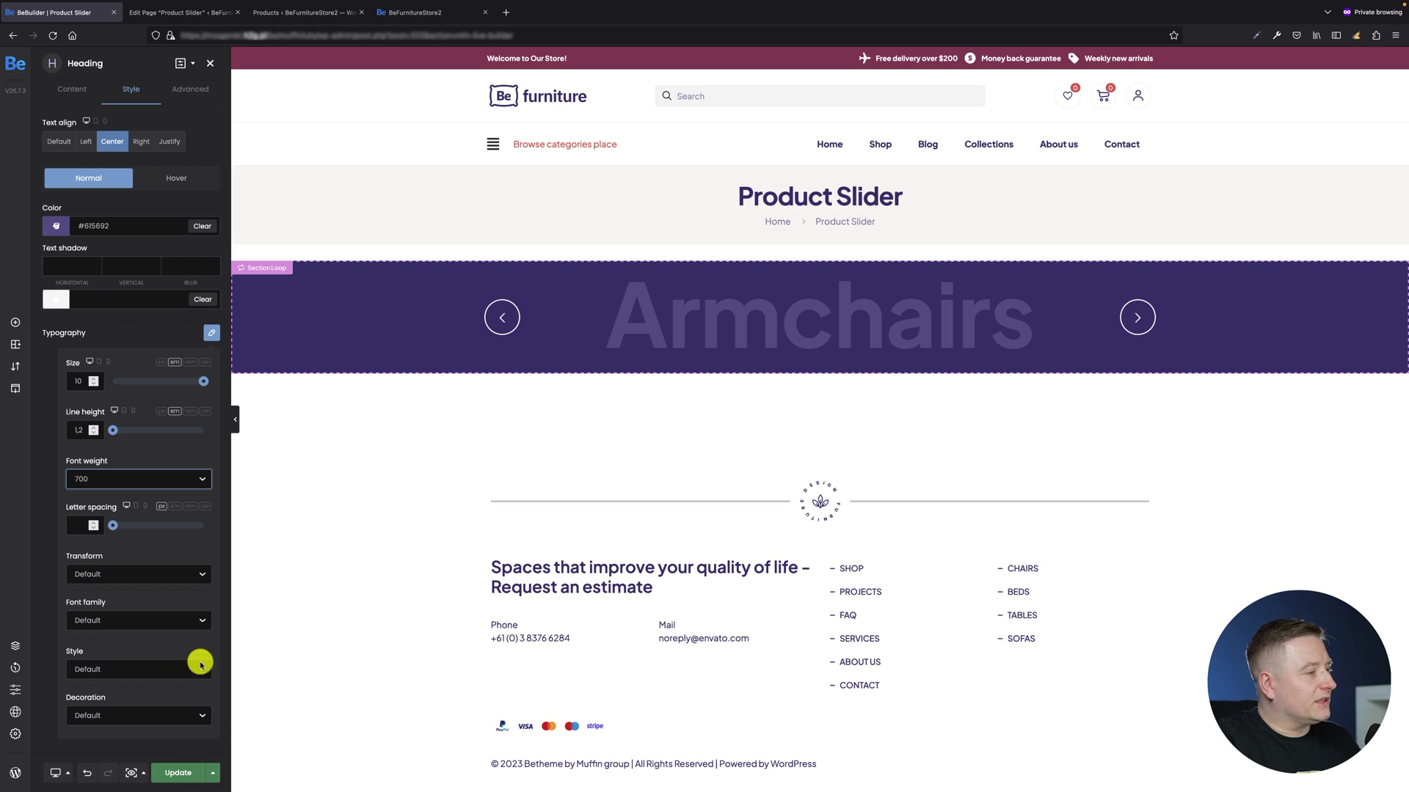
pyautogui.click(210, 335)
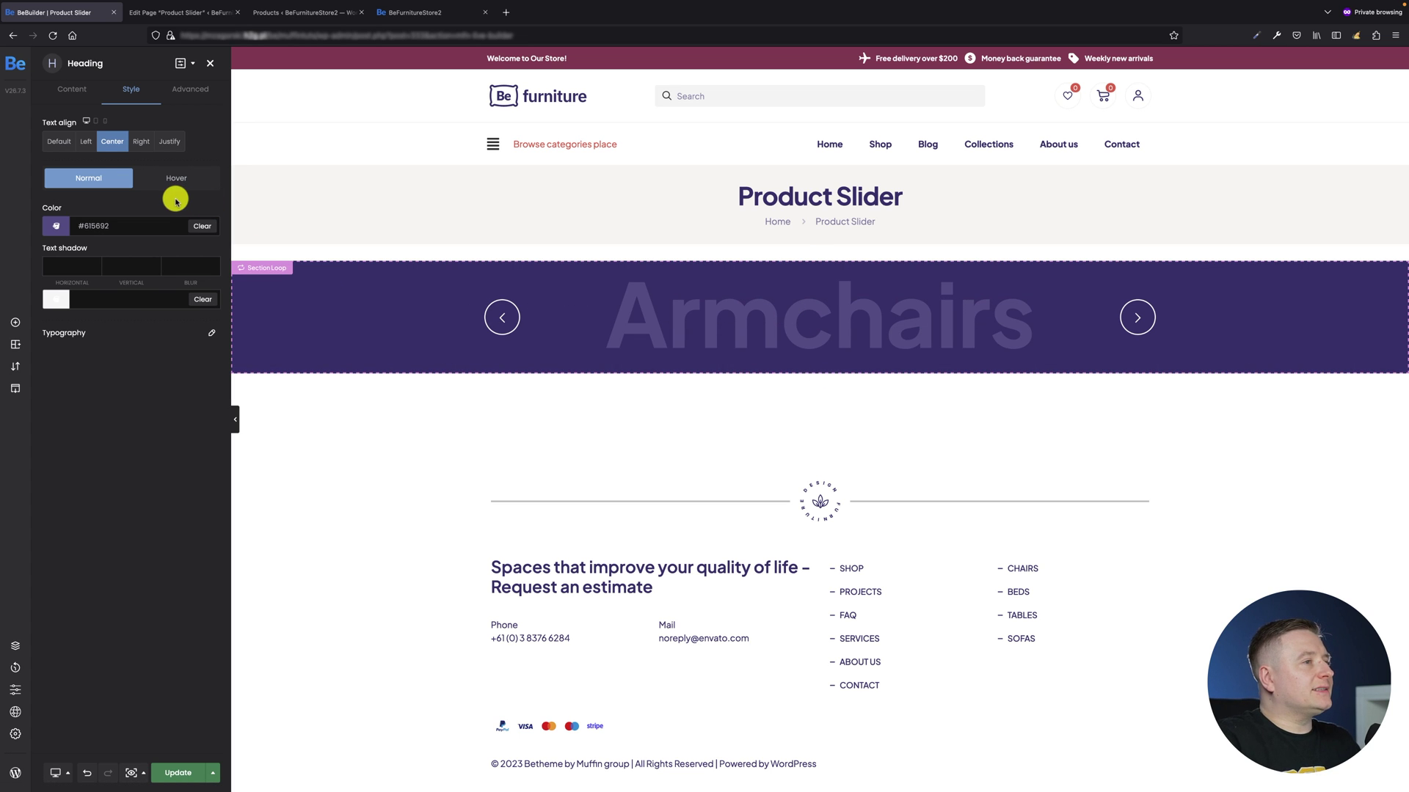
# Step: Find the Image element and add it below the category heading in the loop section
pyautogui.click(13, 317)
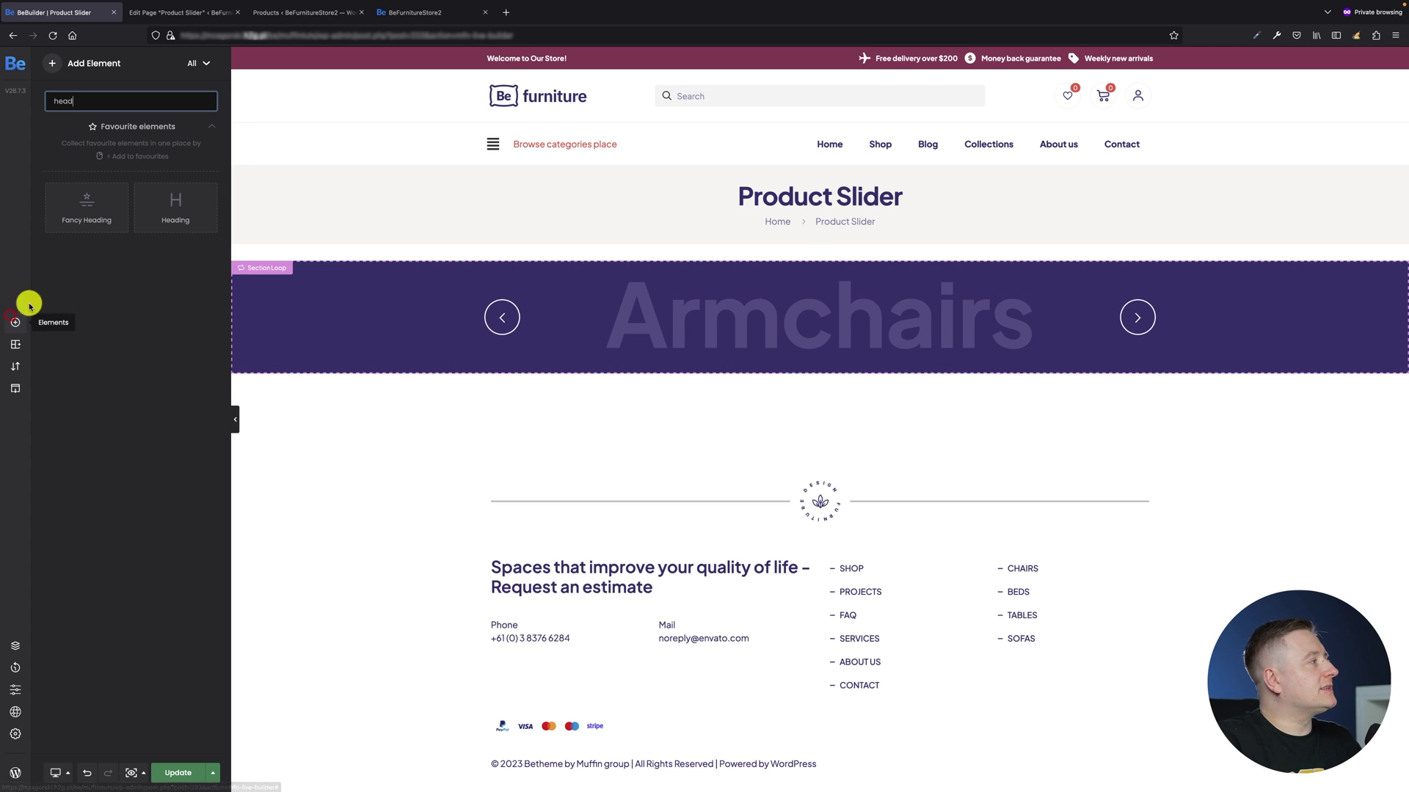
pyautogui.hotkey('ctrl', 'a')
pyautogui.write('ima')
pyautogui.moveTo(70, 193); pyautogui.dragTo(720, 357)
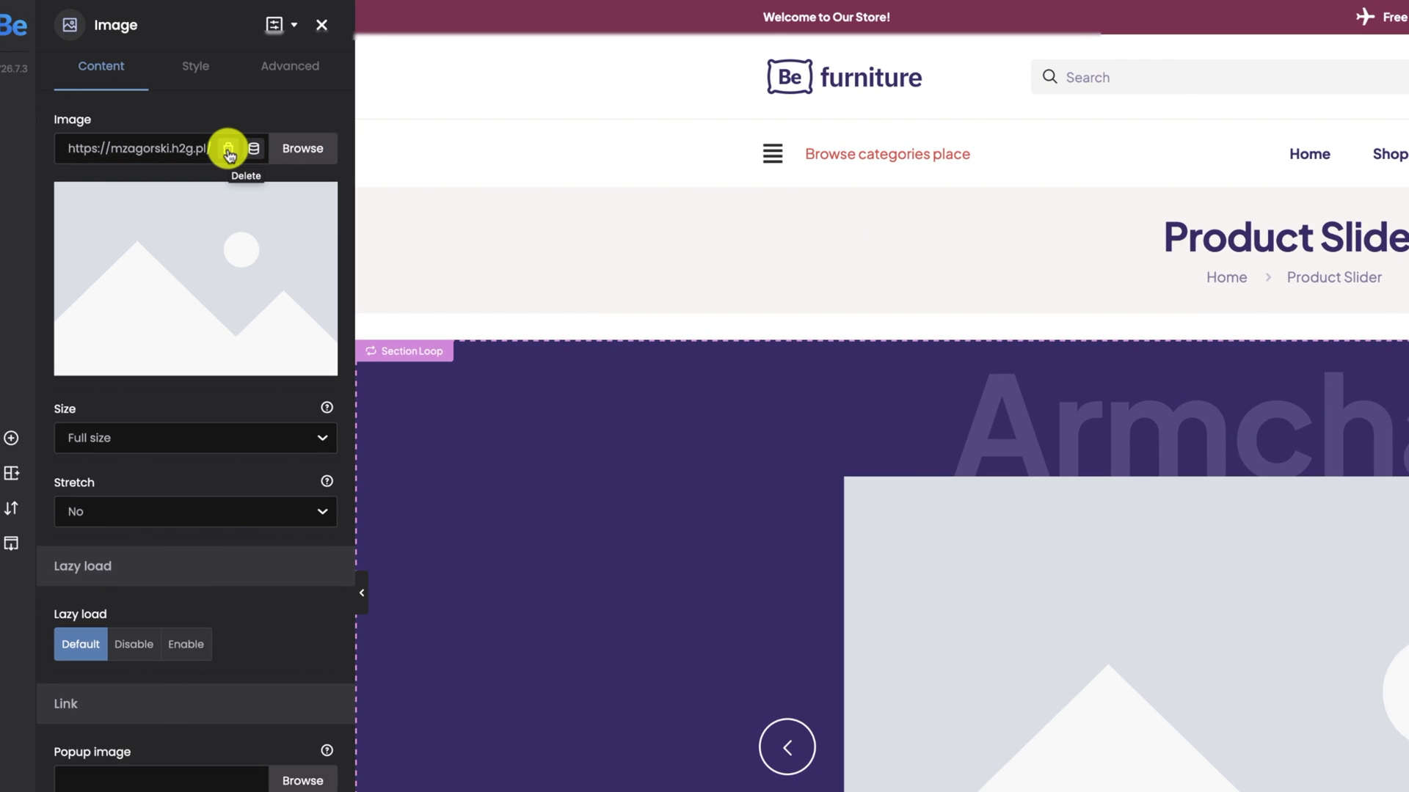
# Step: Replace the image element's placeholder picture with the Product Image dynamic data
pyautogui.click(200, 145)
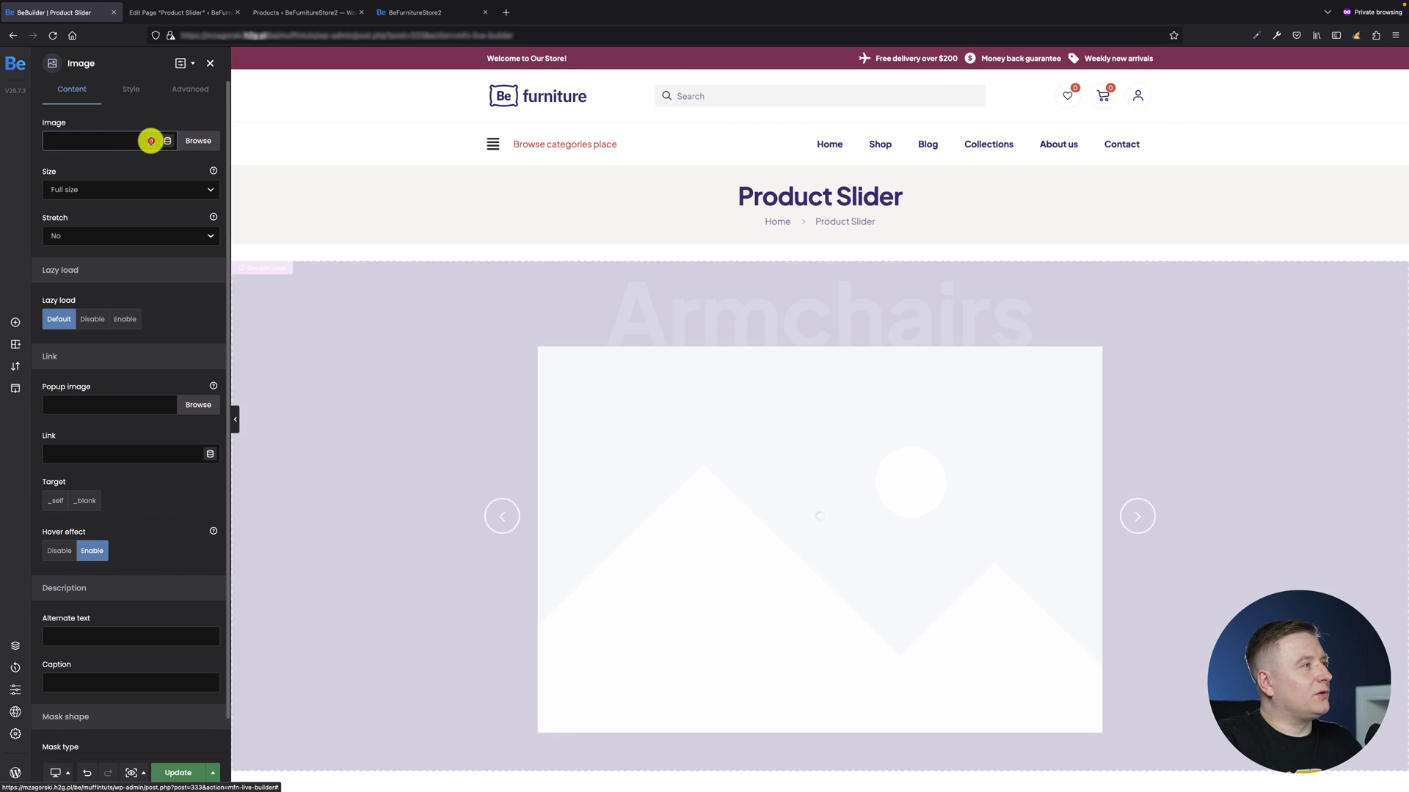
pyautogui.click(168, 140)
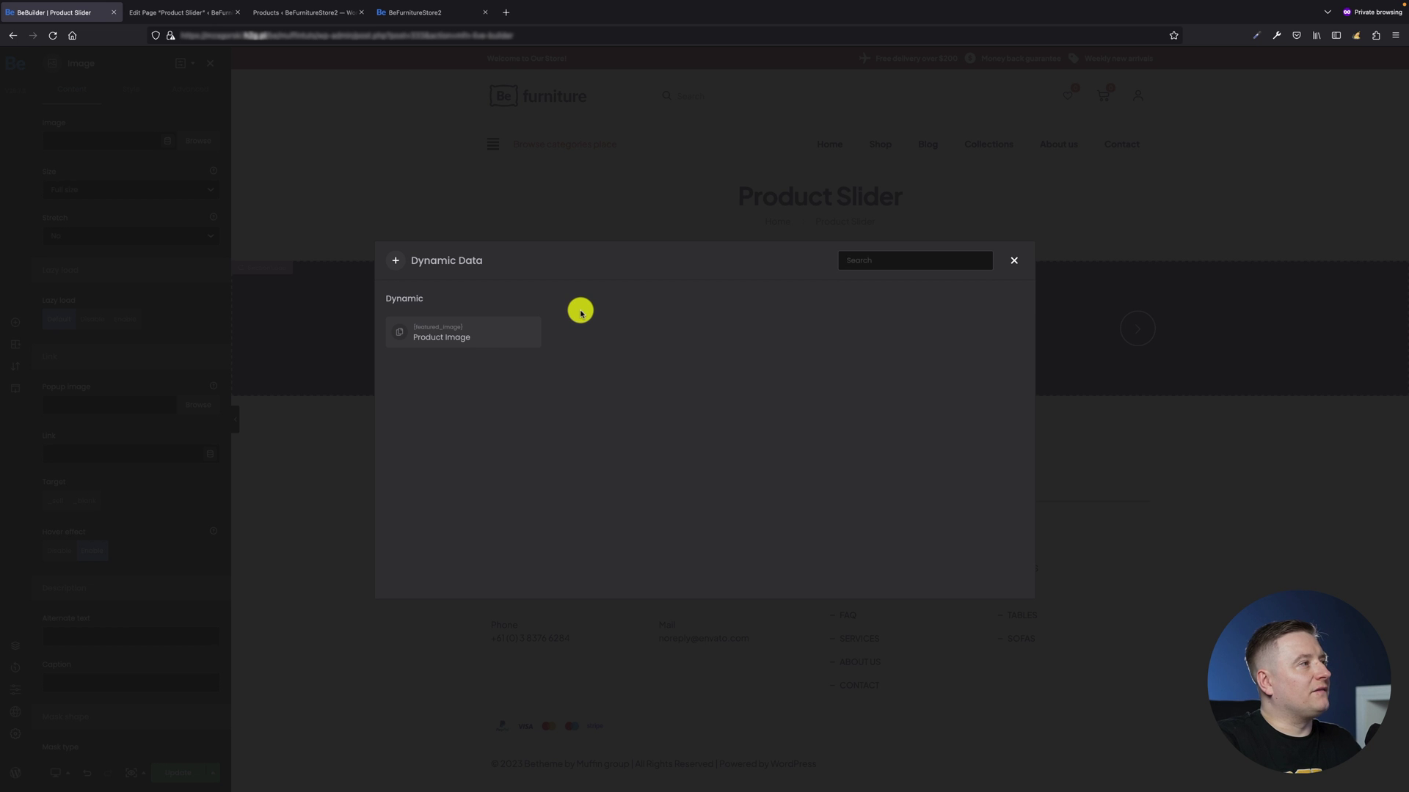
pyautogui.click(469, 336)
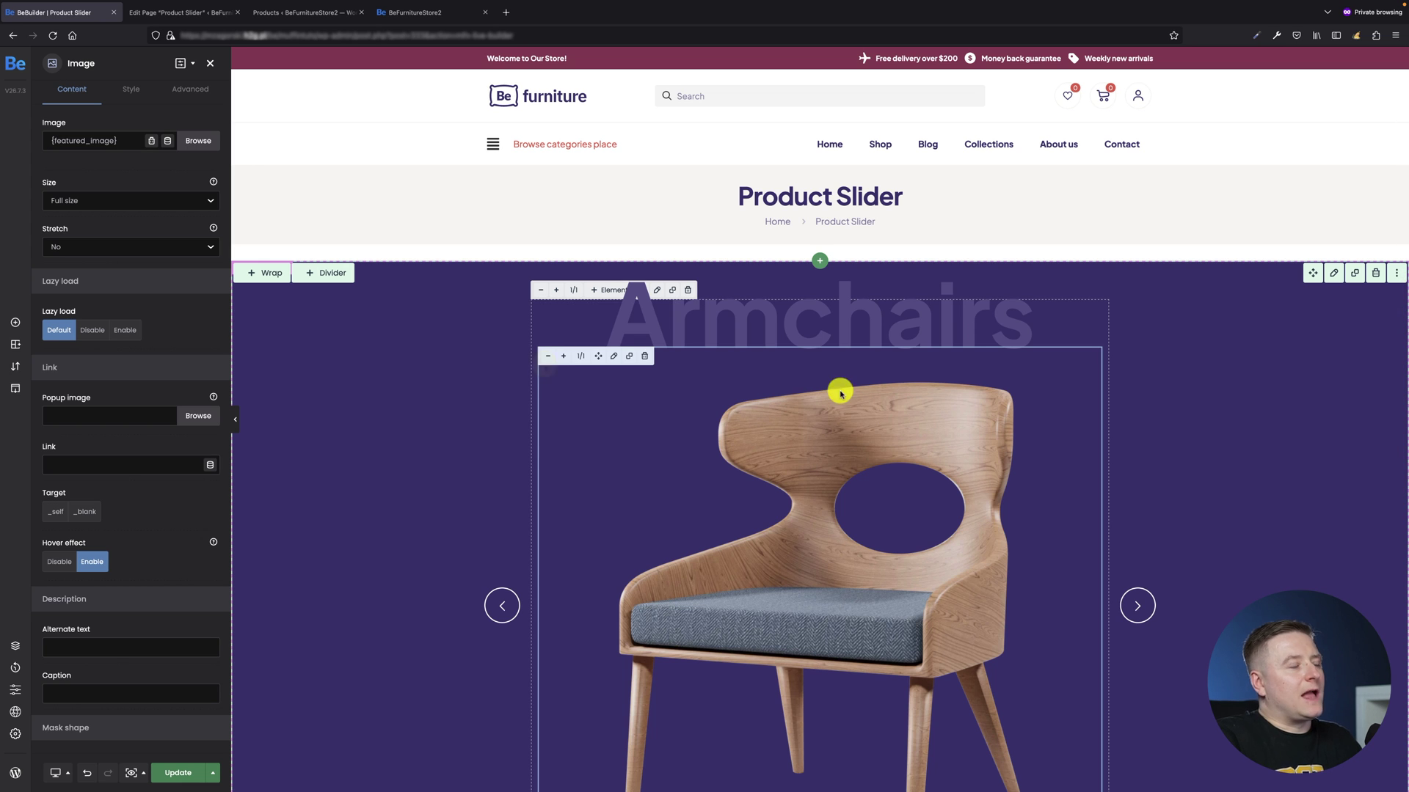
# Step: Reduce the product image element's width to 1/2
pyautogui.click(545, 358)
pyautogui.click(545, 358)
pyautogui.click(545, 358)
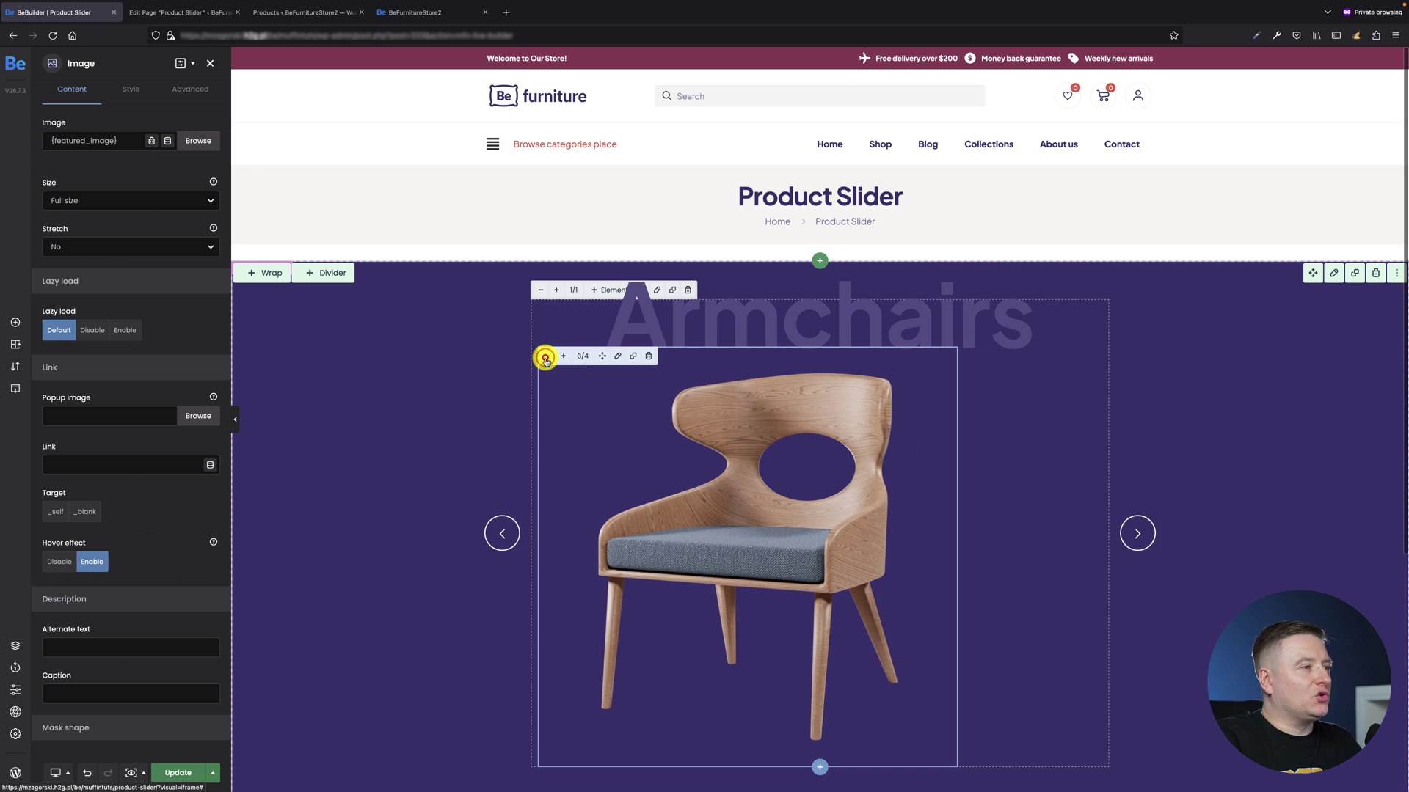
pyautogui.click(545, 358)
pyautogui.click(545, 358)
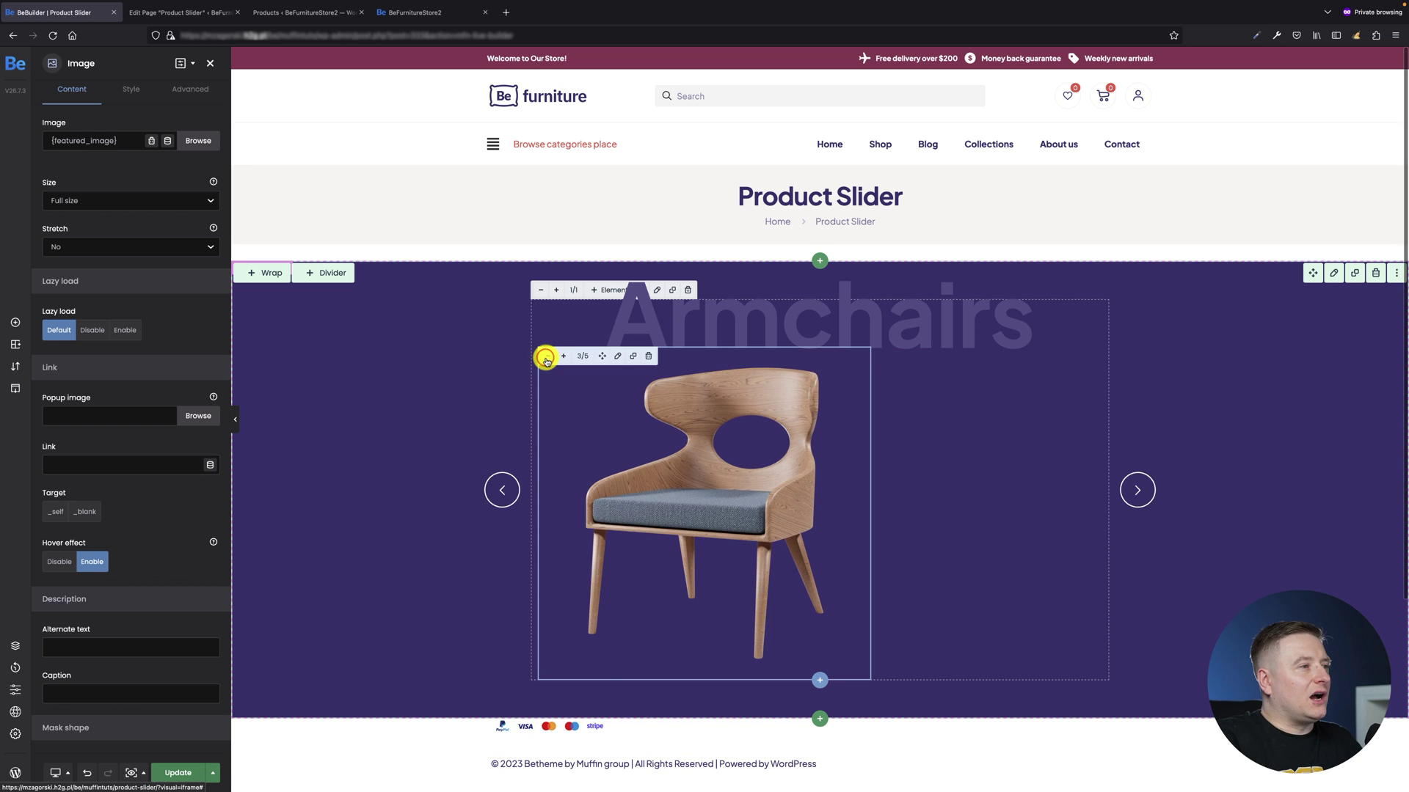
pyautogui.click(545, 358)
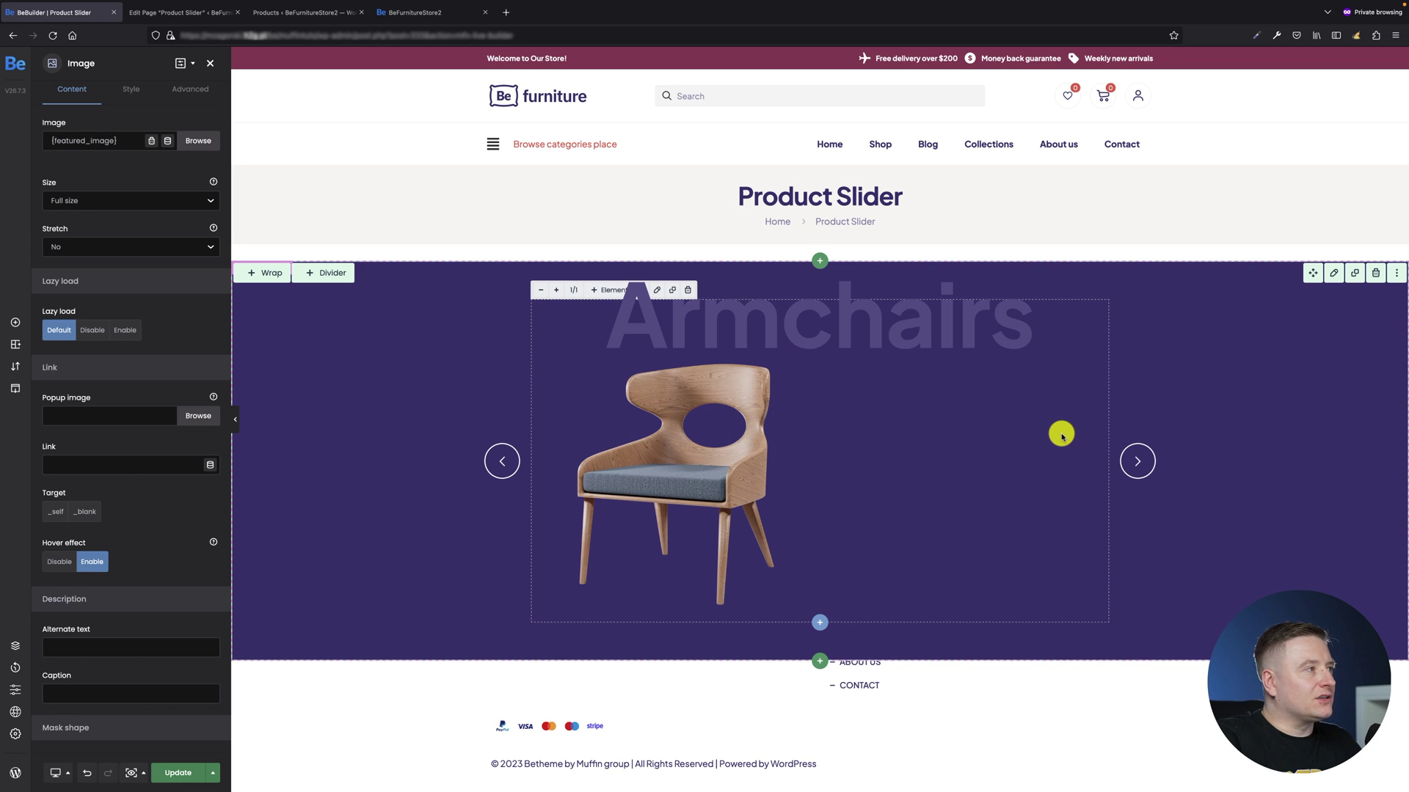
# Step: Center the elements horizontally in the wrap holding the category heading and product image
pyautogui.click(493, 266)
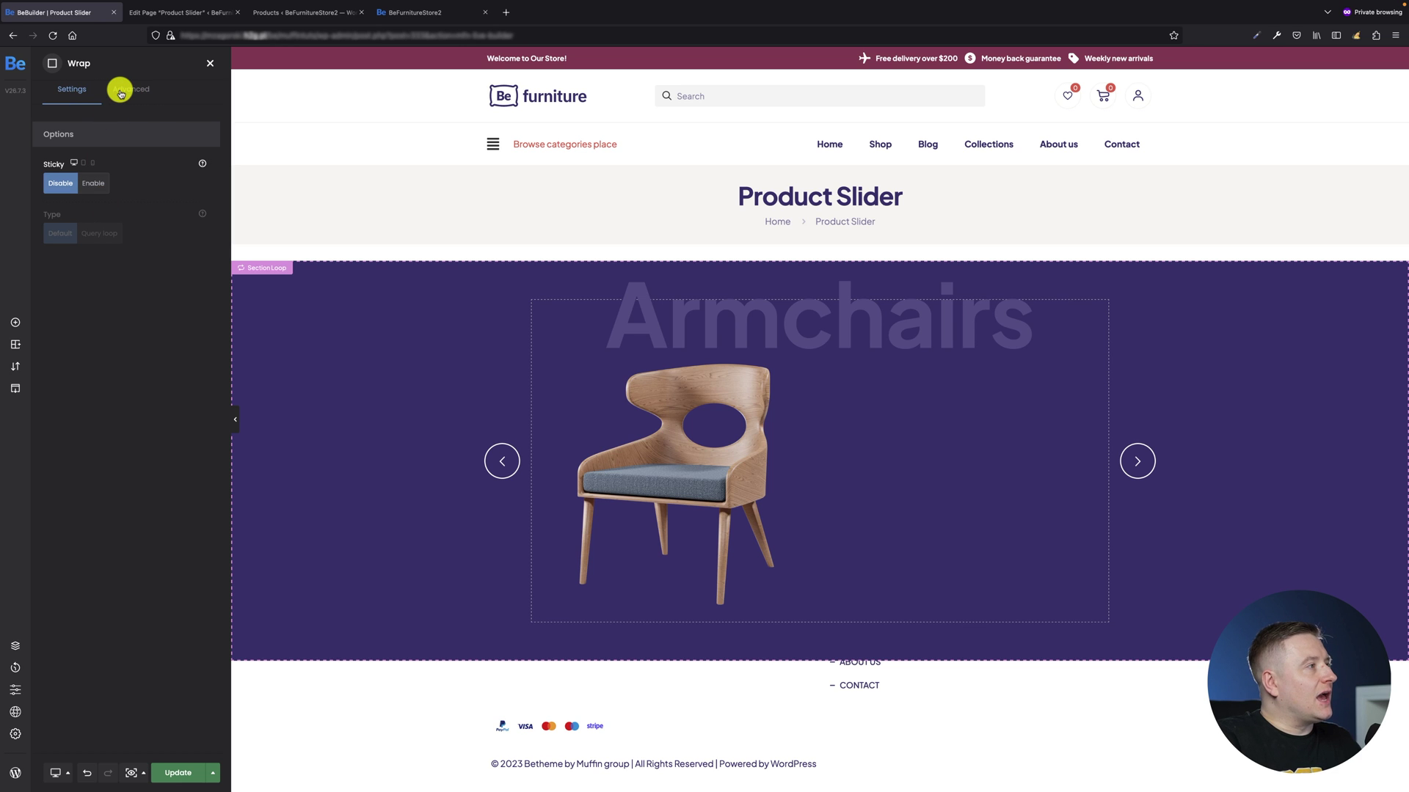
pyautogui.click(121, 92)
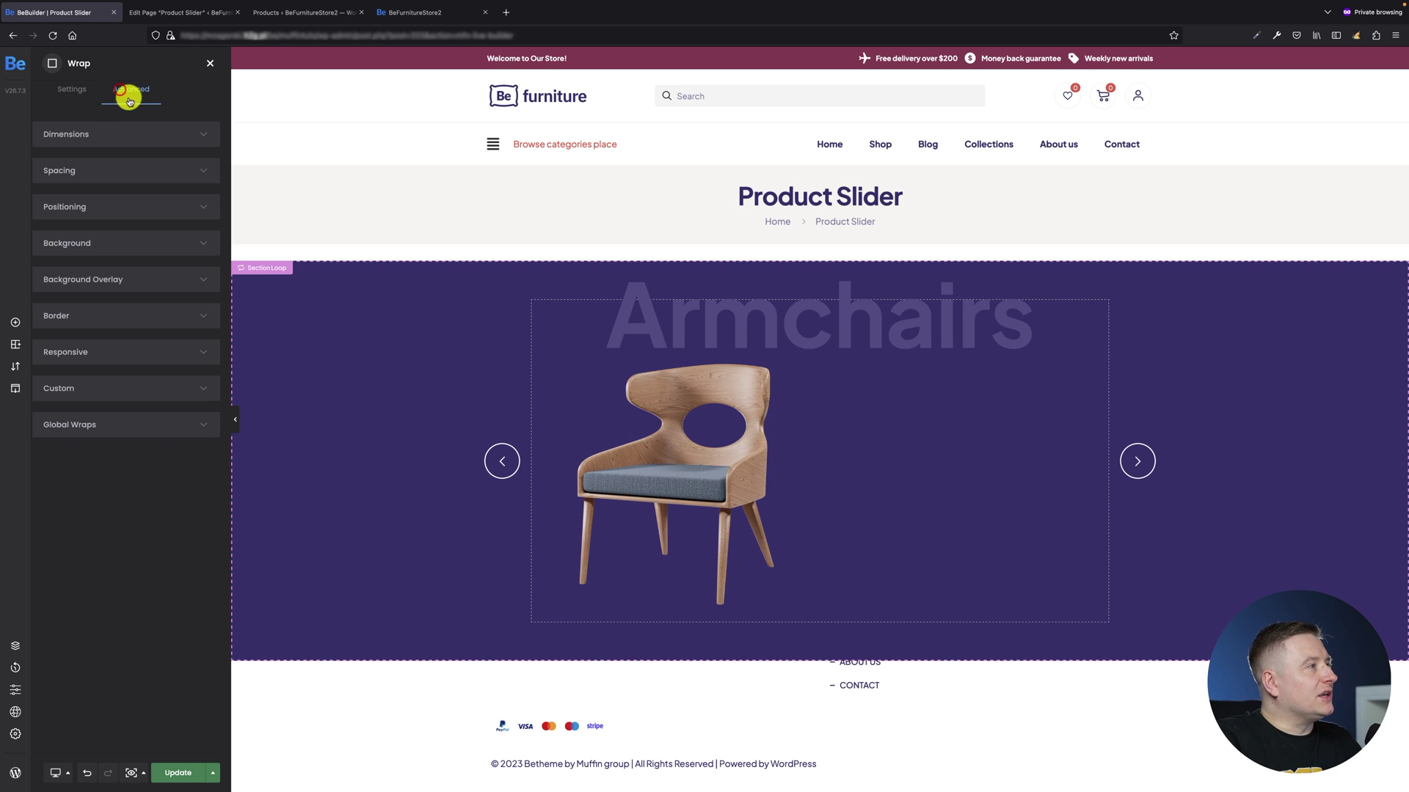
pyautogui.click(101, 209)
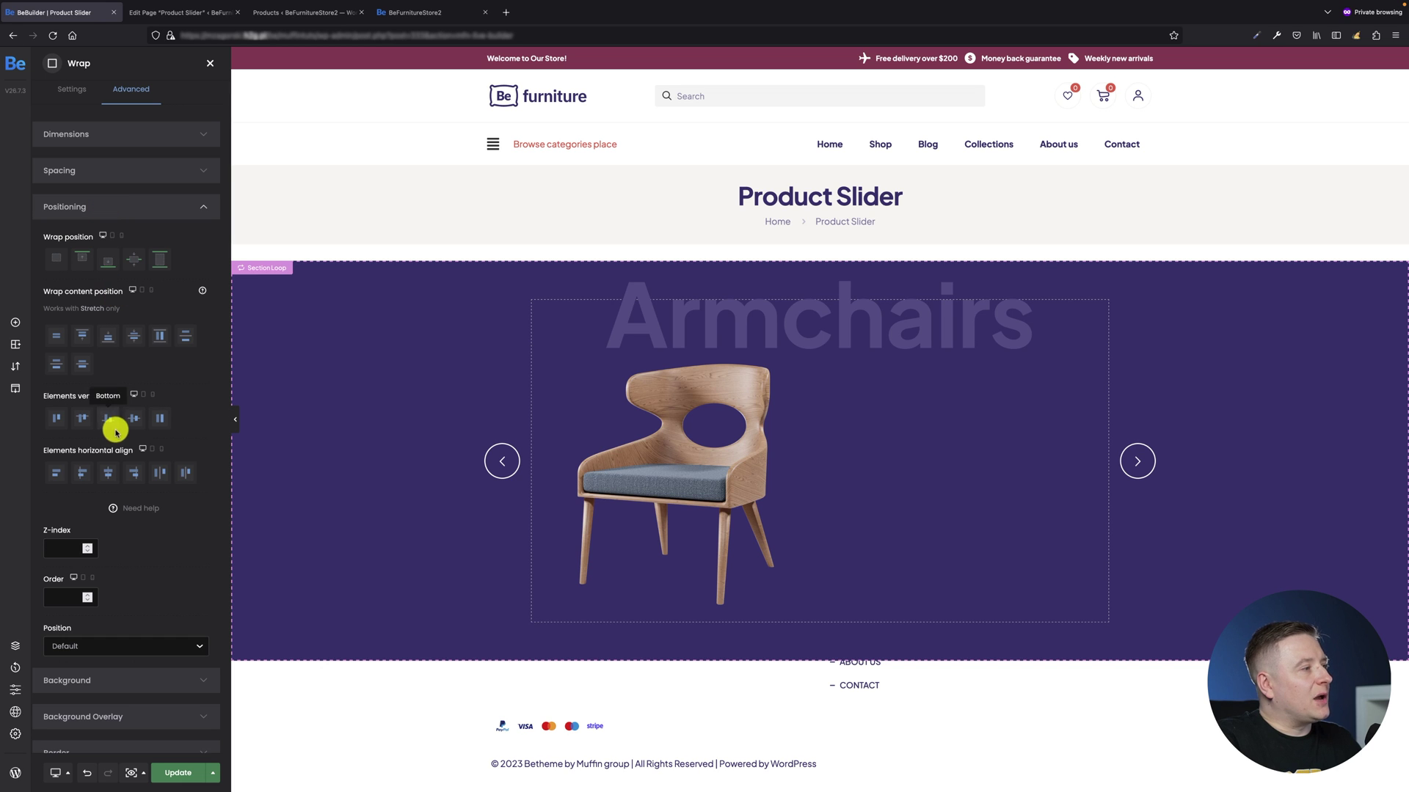
pyautogui.click(109, 479)
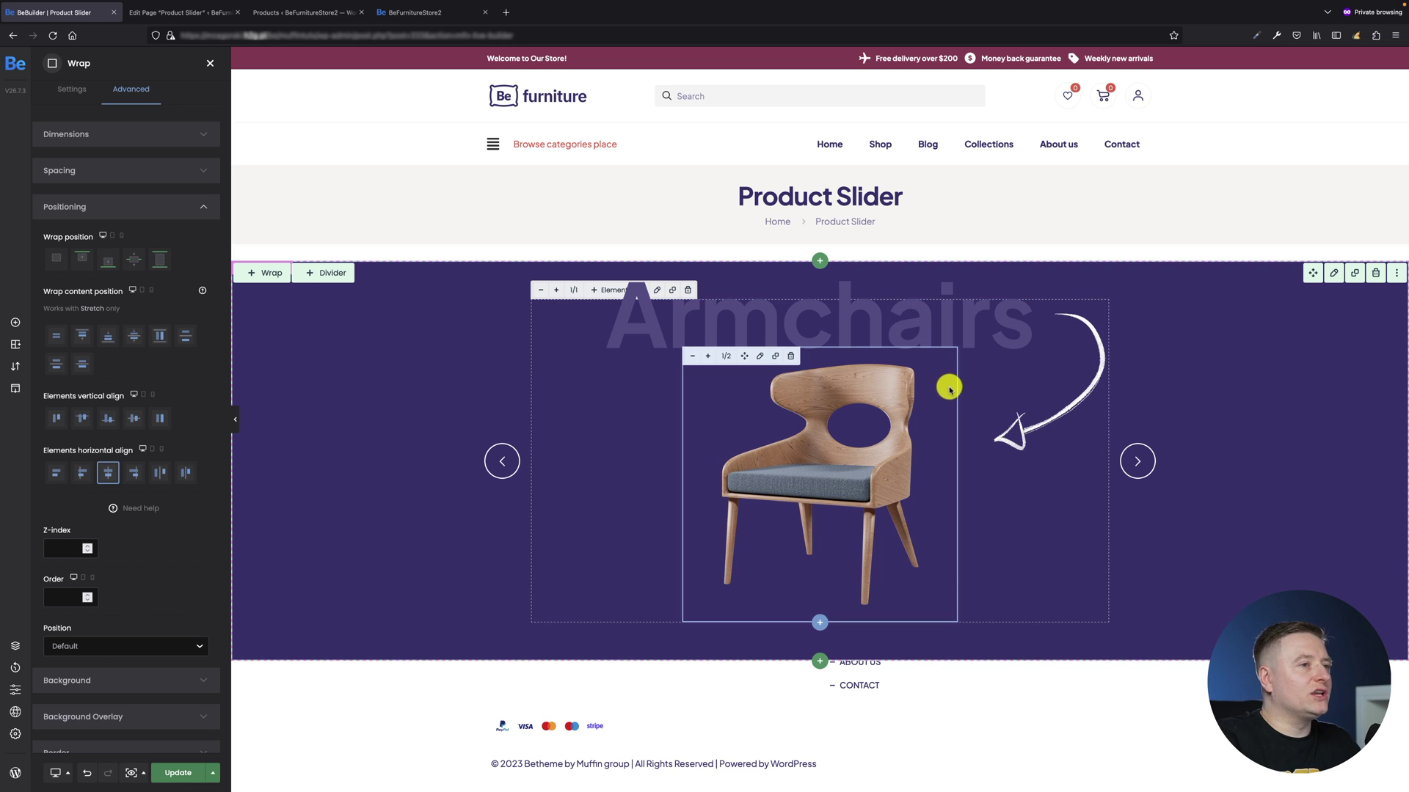
# Step: Set the category heading's position to Absolute
pyautogui.click(923, 316)
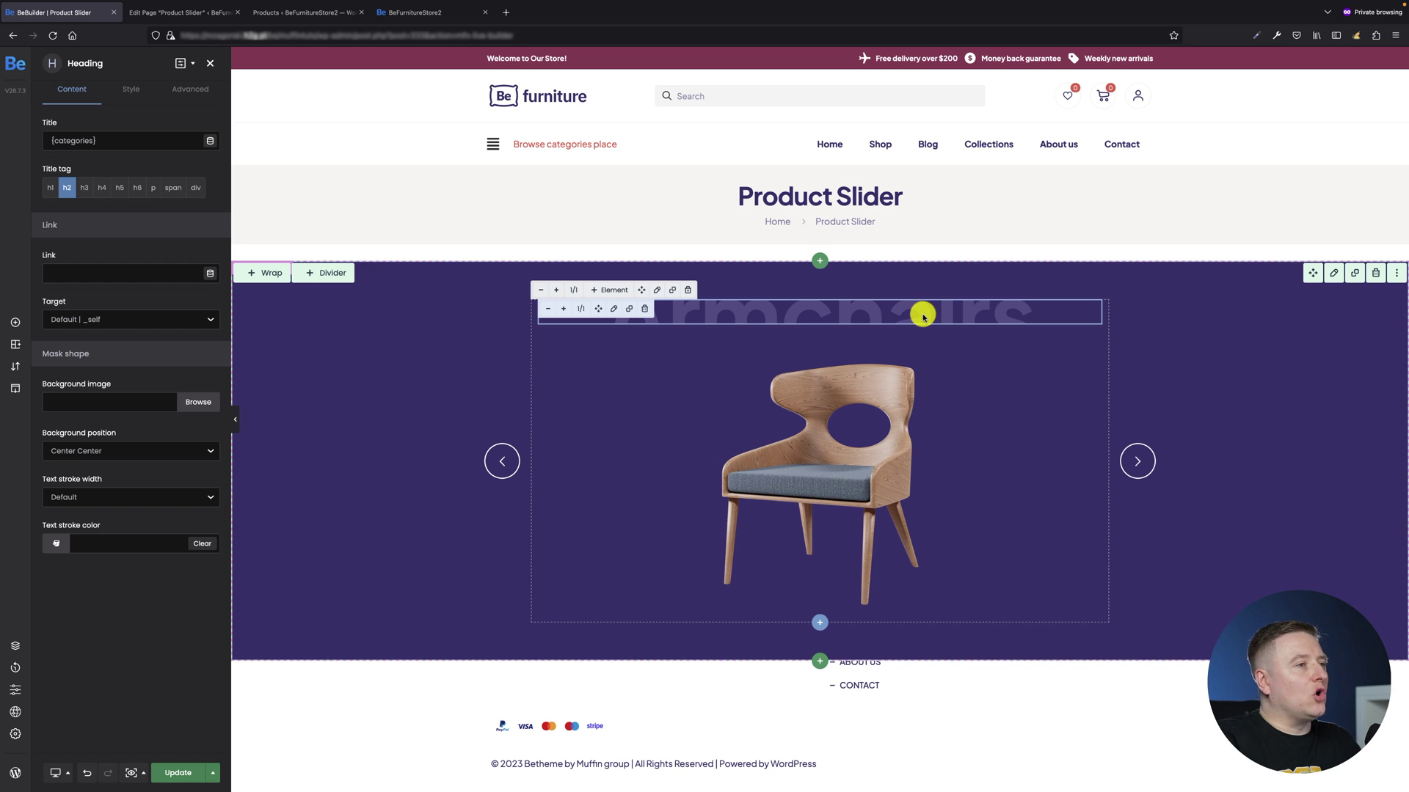
pyautogui.click(123, 90)
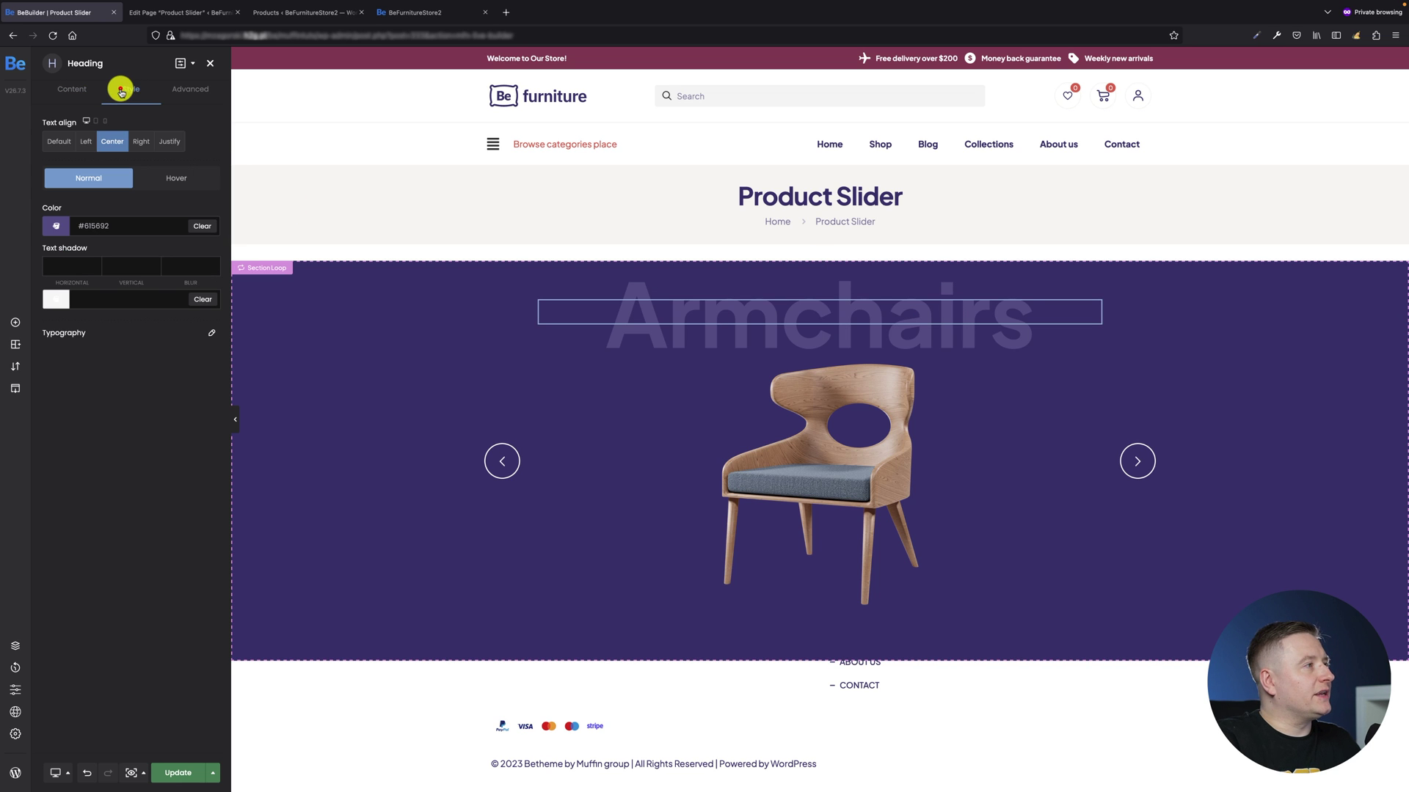
pyautogui.click(183, 89)
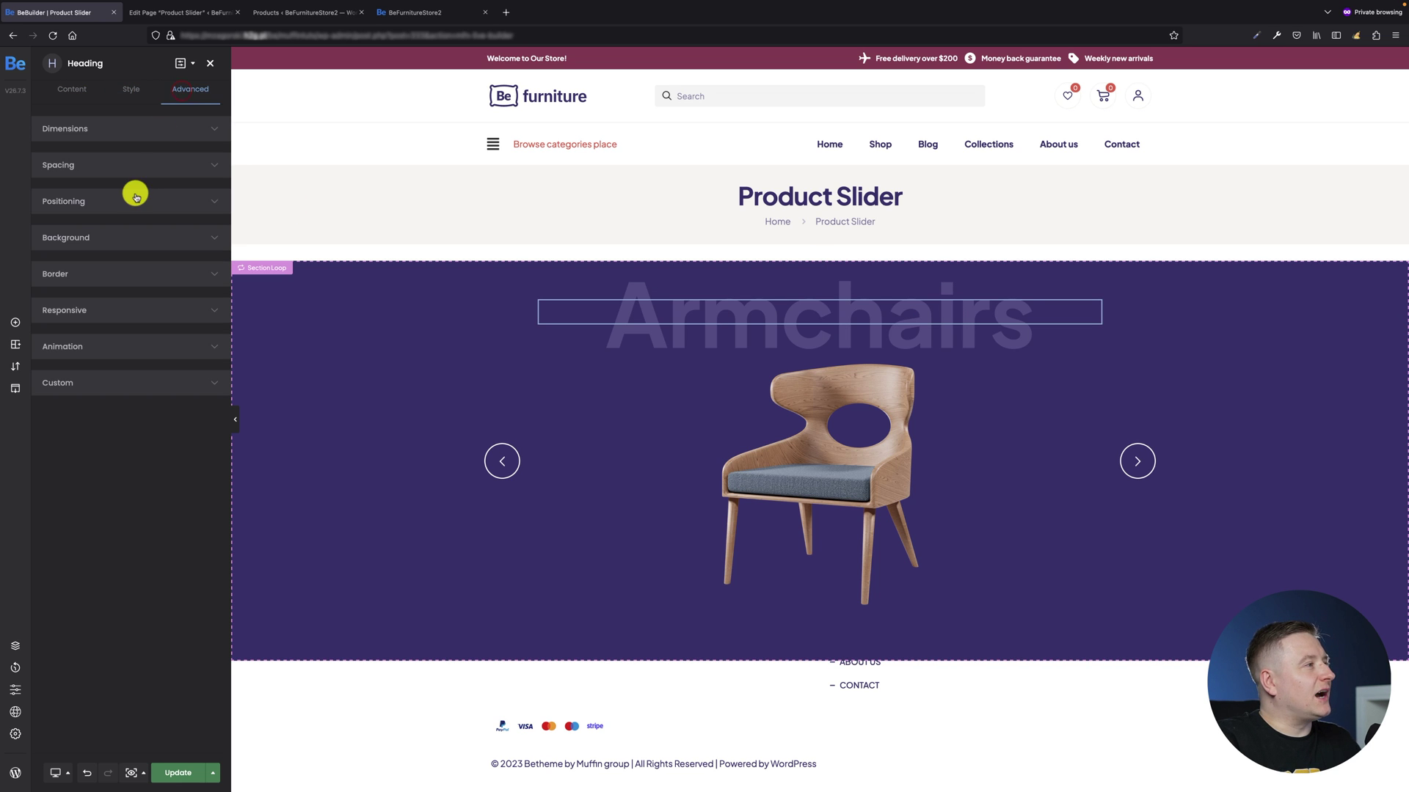
pyautogui.click(83, 209)
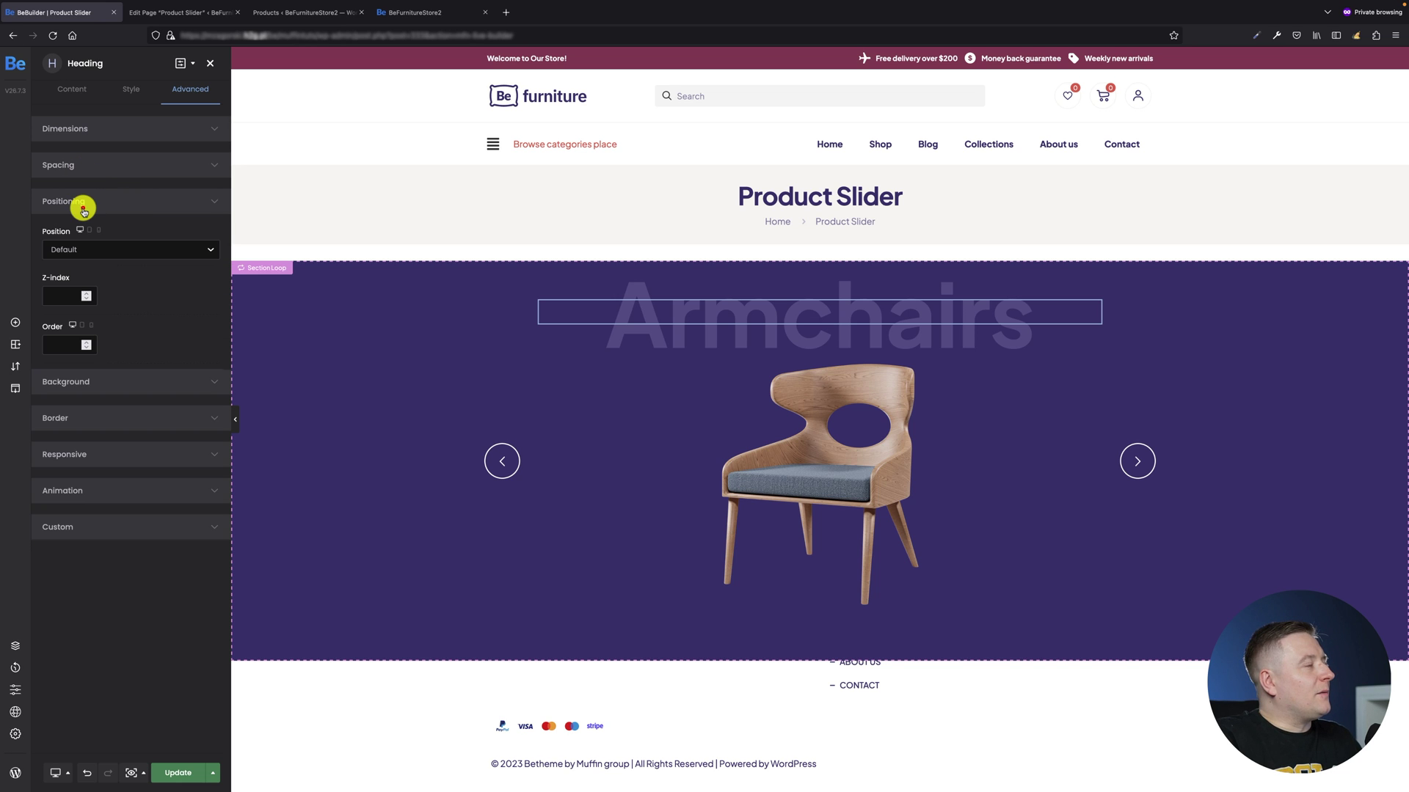
pyautogui.click(87, 249)
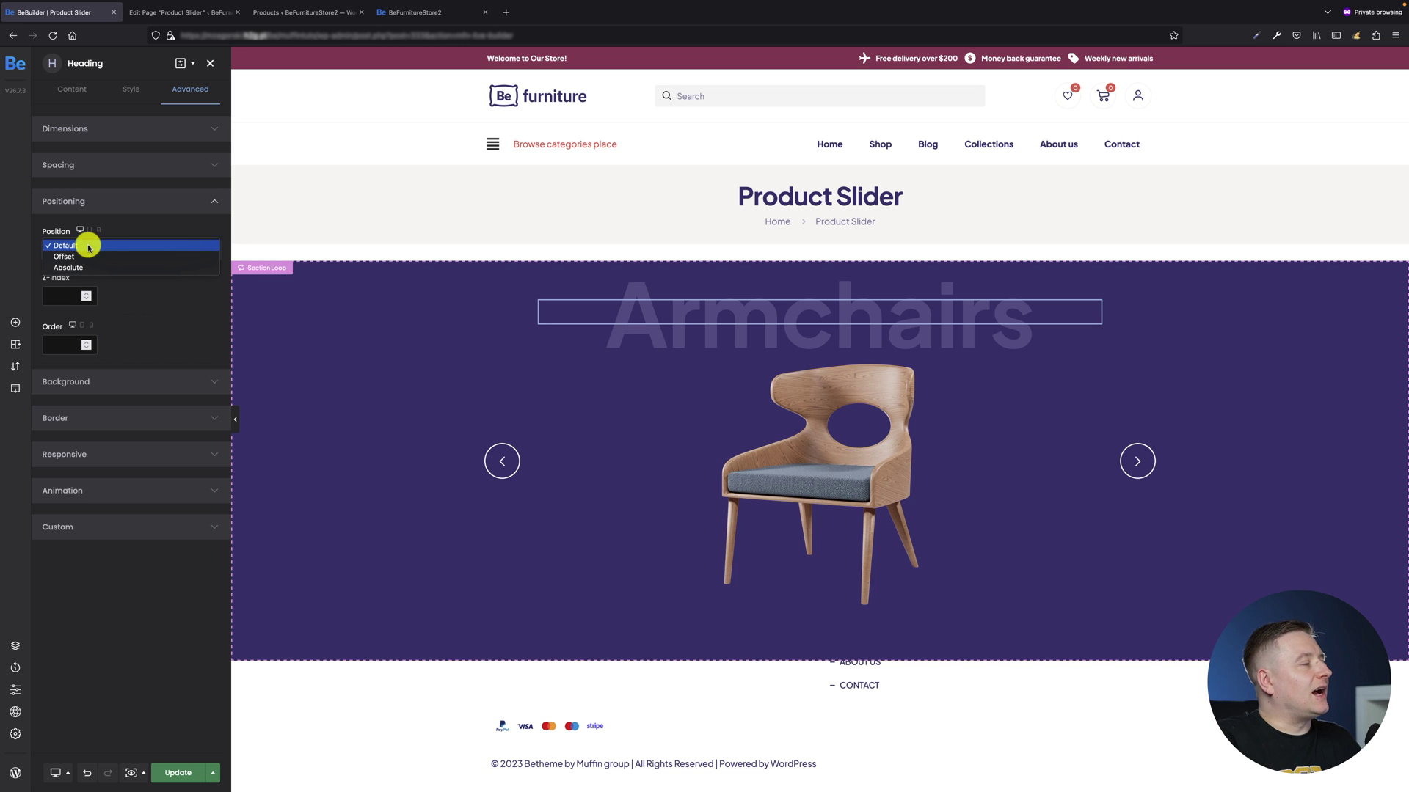
pyautogui.click(86, 268)
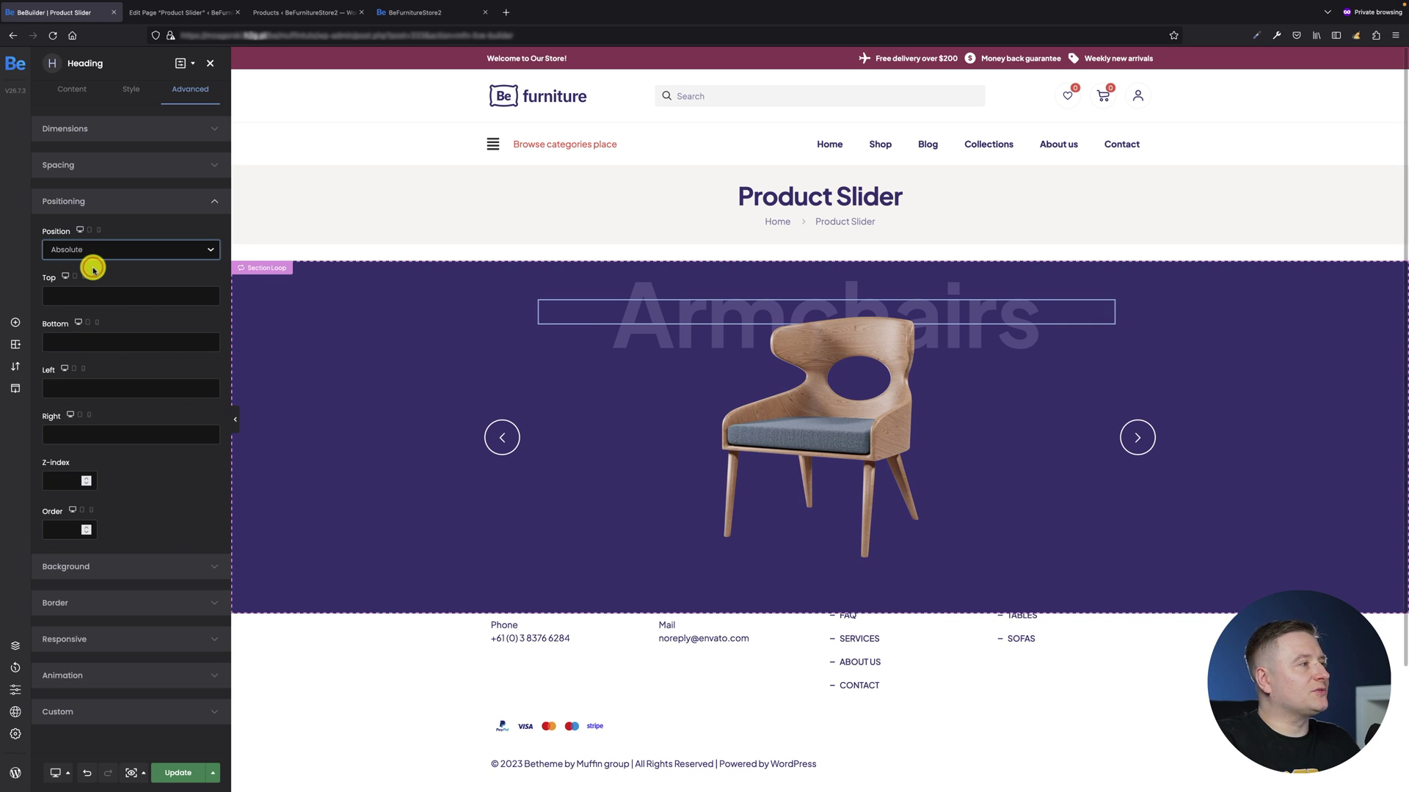
# Step: Try a top offset of 10% for the category heading, and set it to 20%
pyautogui.click(94, 298)
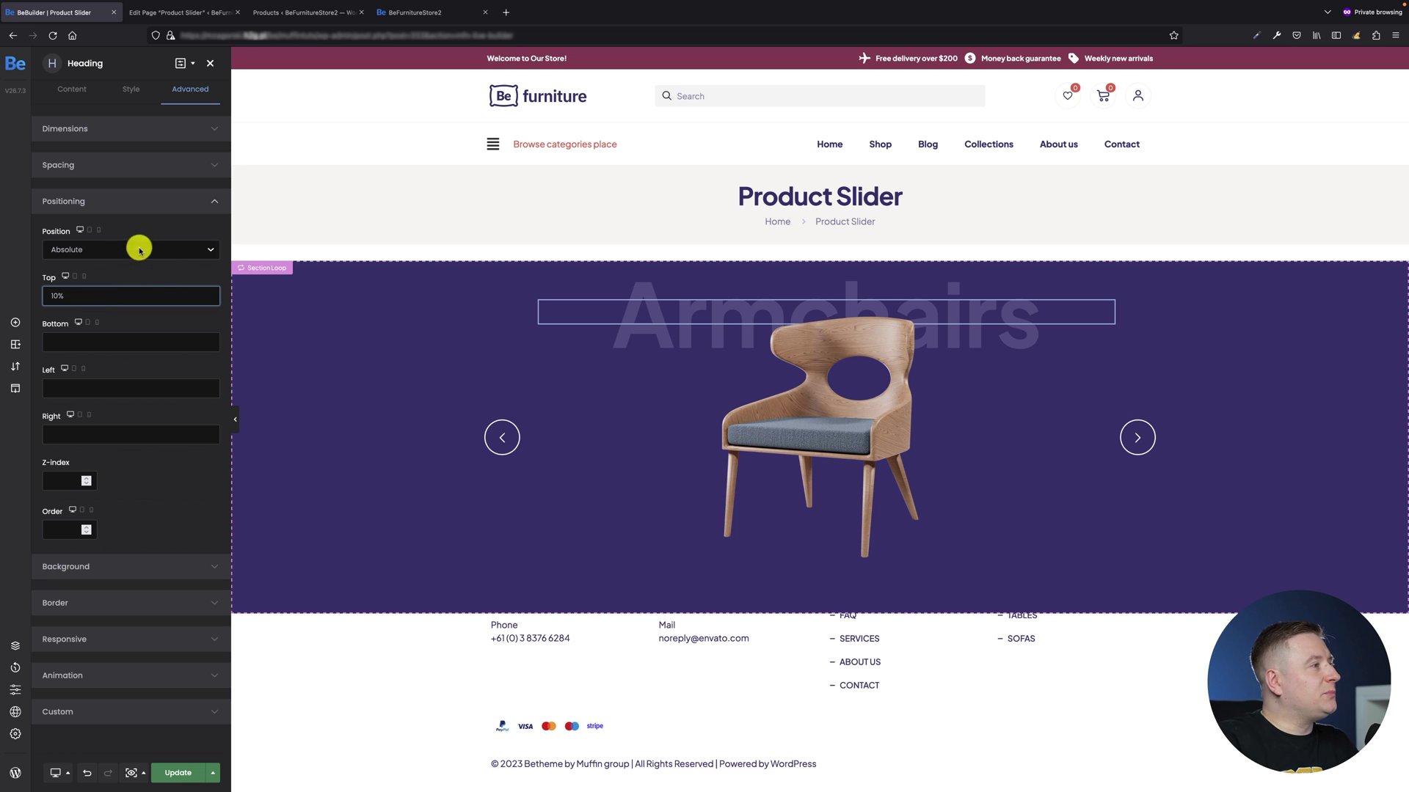
pyautogui.click(177, 269)
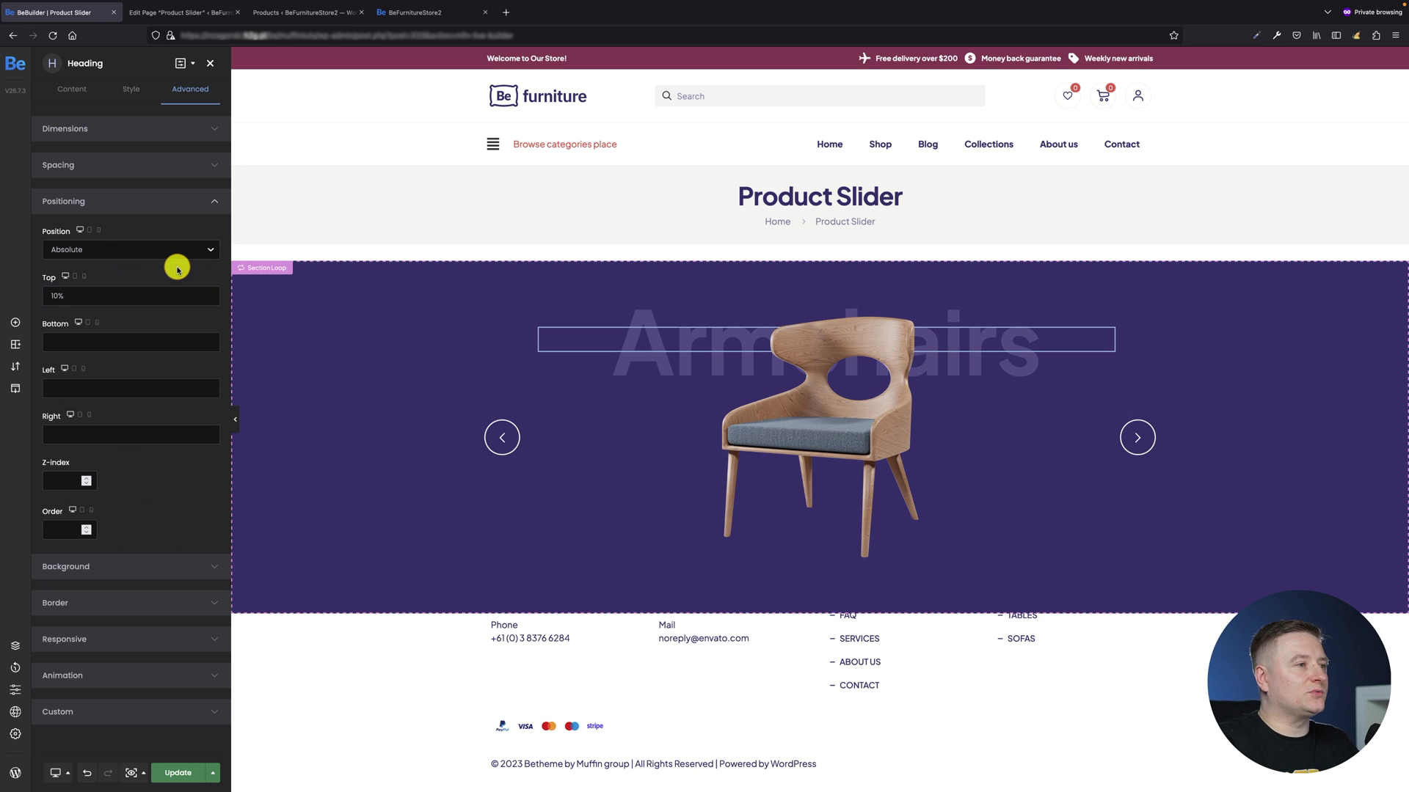
pyautogui.click(53, 295)
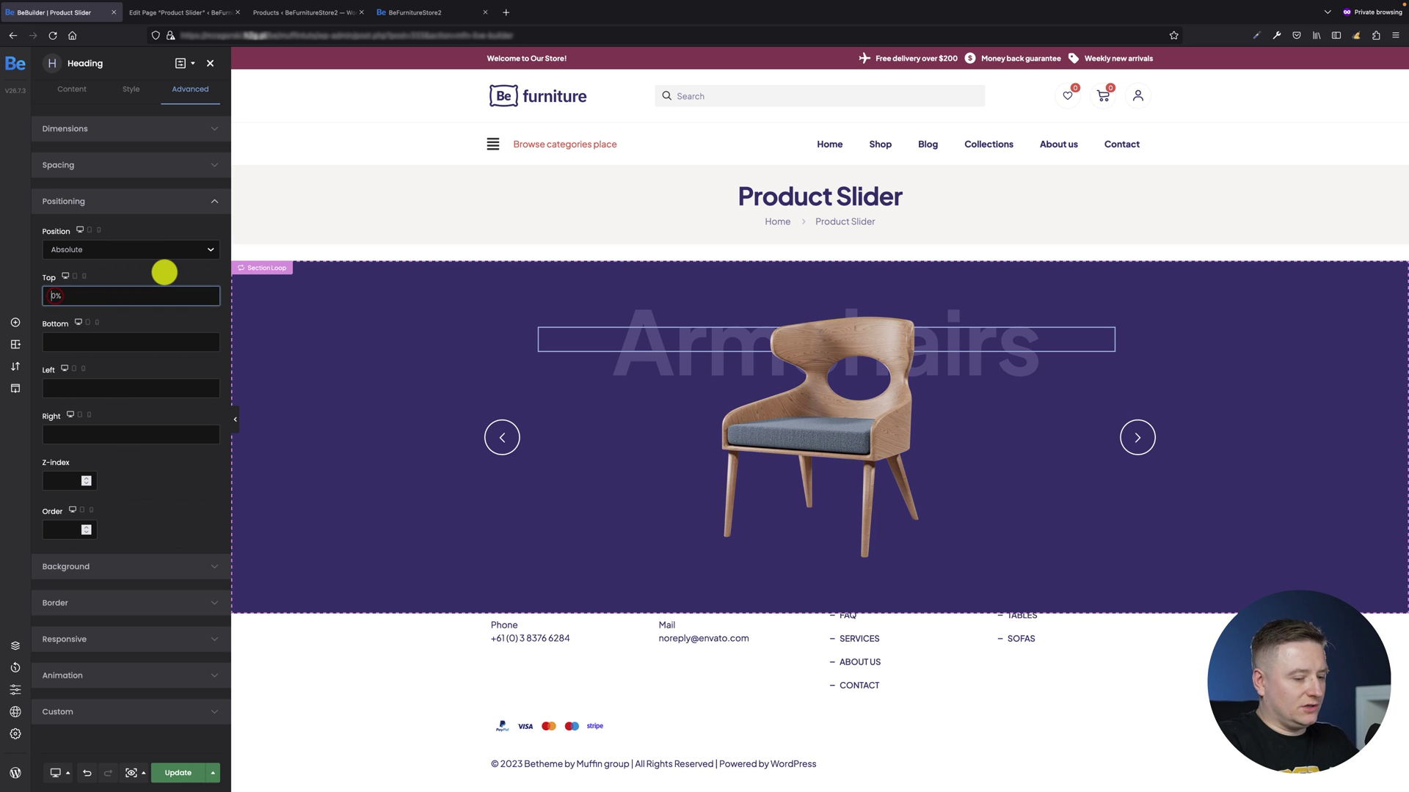
pyautogui.click(214, 321)
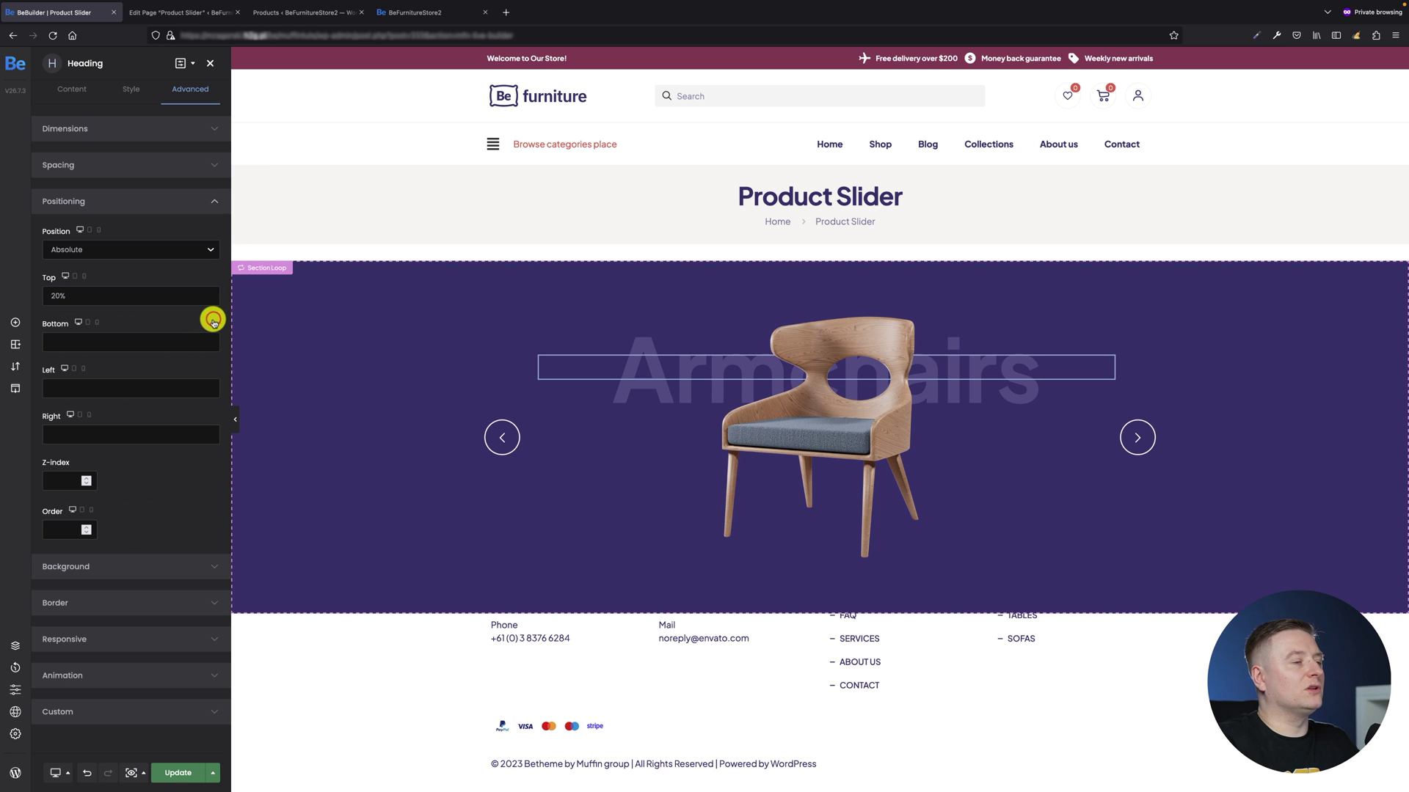
pyautogui.click(261, 384)
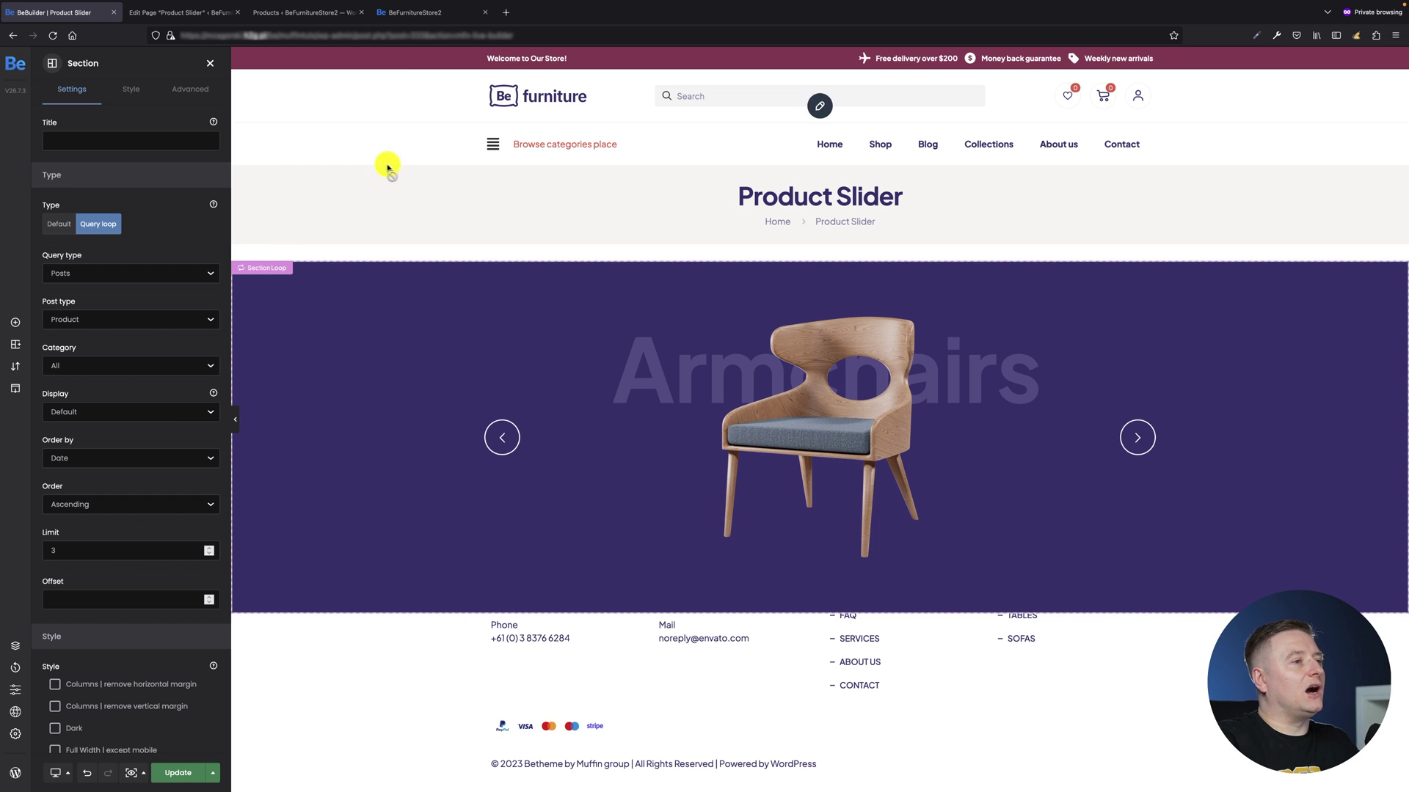
# Step: Check the example store's slider, and add a Heading element below the product image in the loop section
pyautogui.click(399, 12)
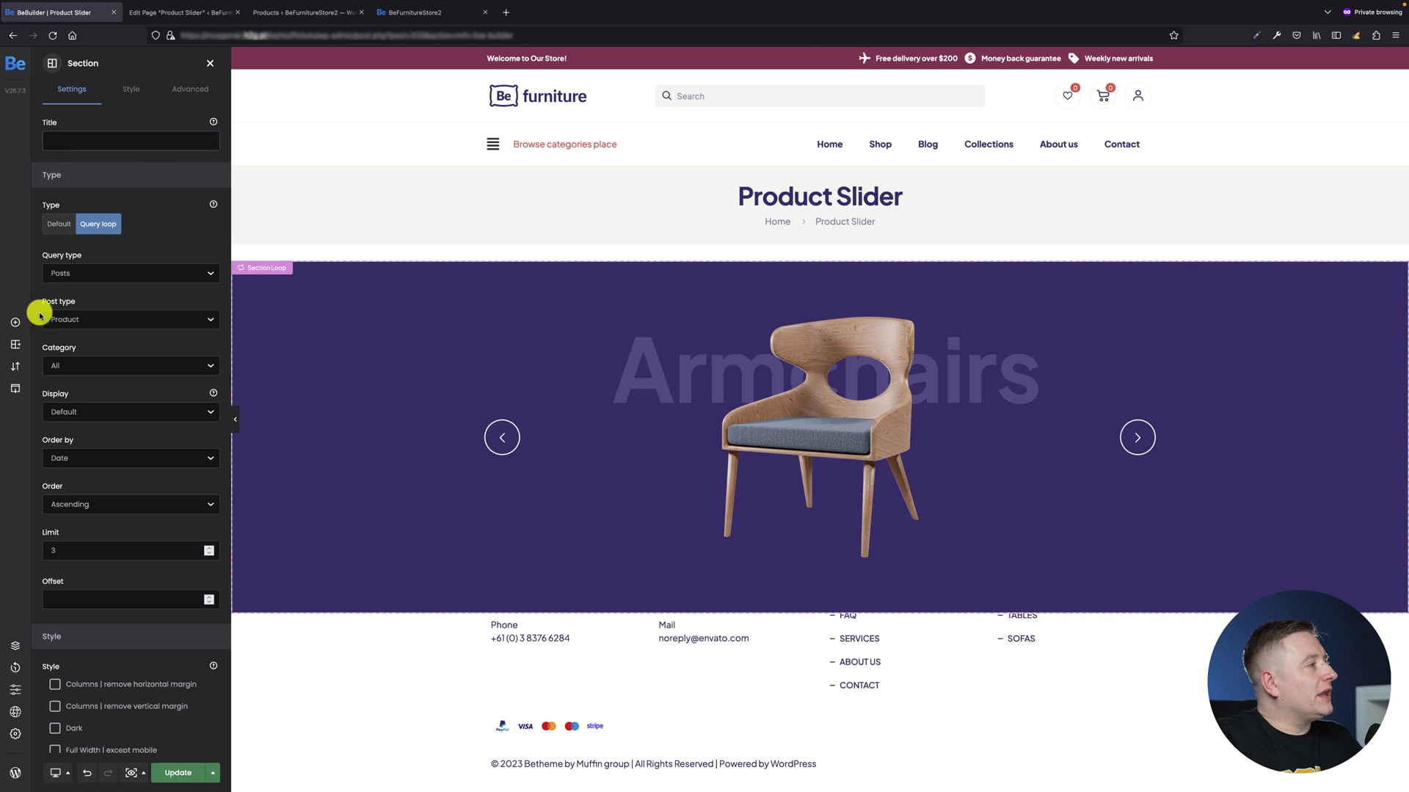
pyautogui.click(11, 325)
pyautogui.write('ima')
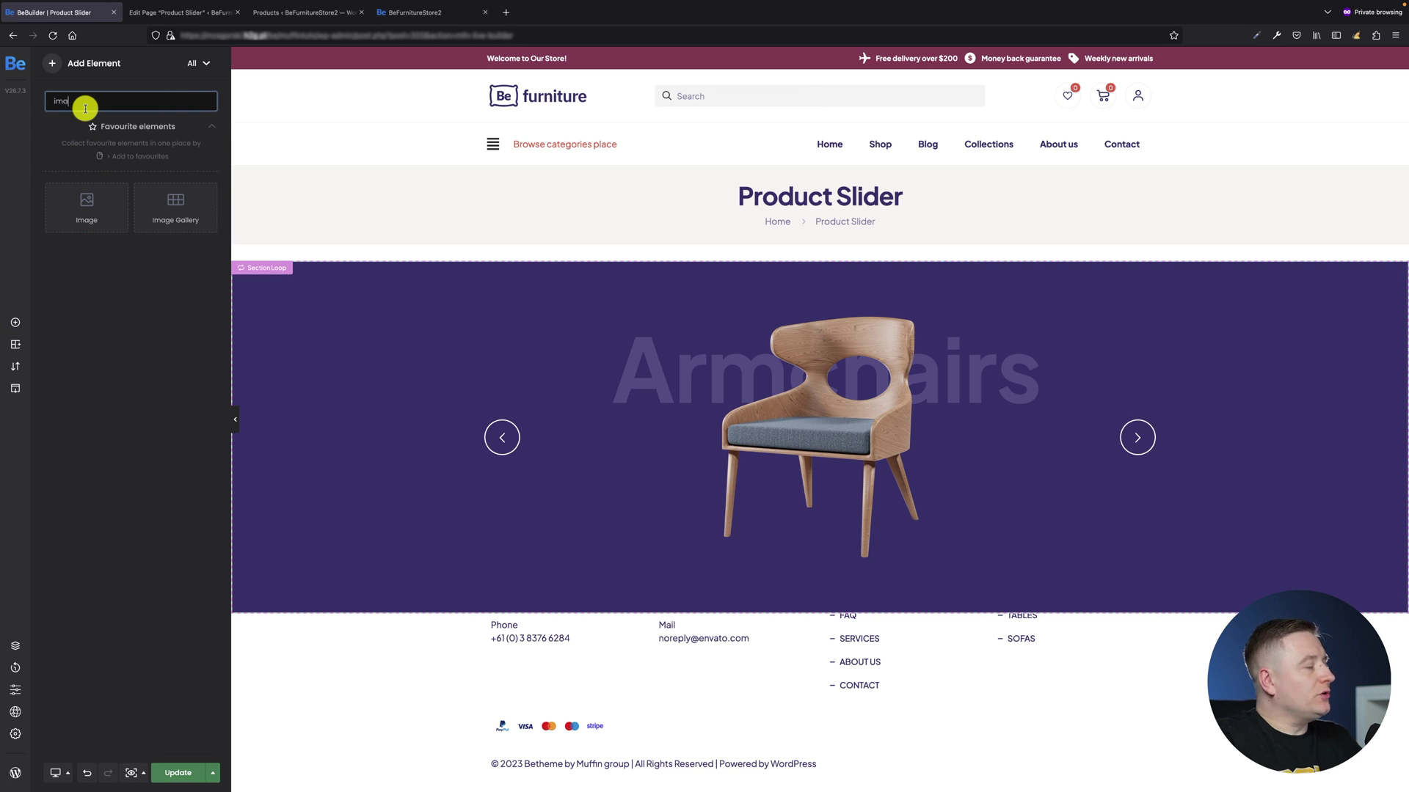
pyautogui.write('head')
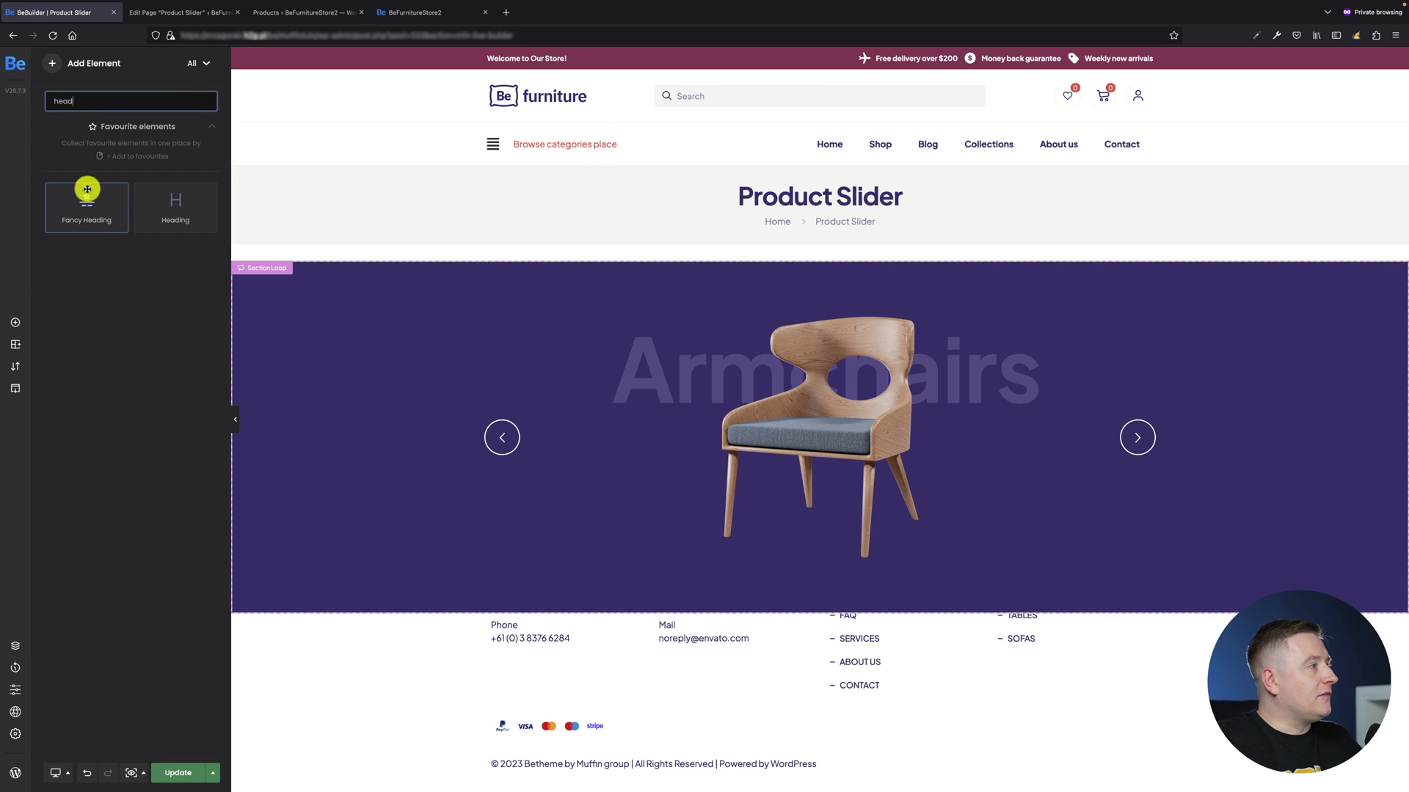
pyautogui.moveTo(172, 210); pyautogui.dragTo(789, 604)
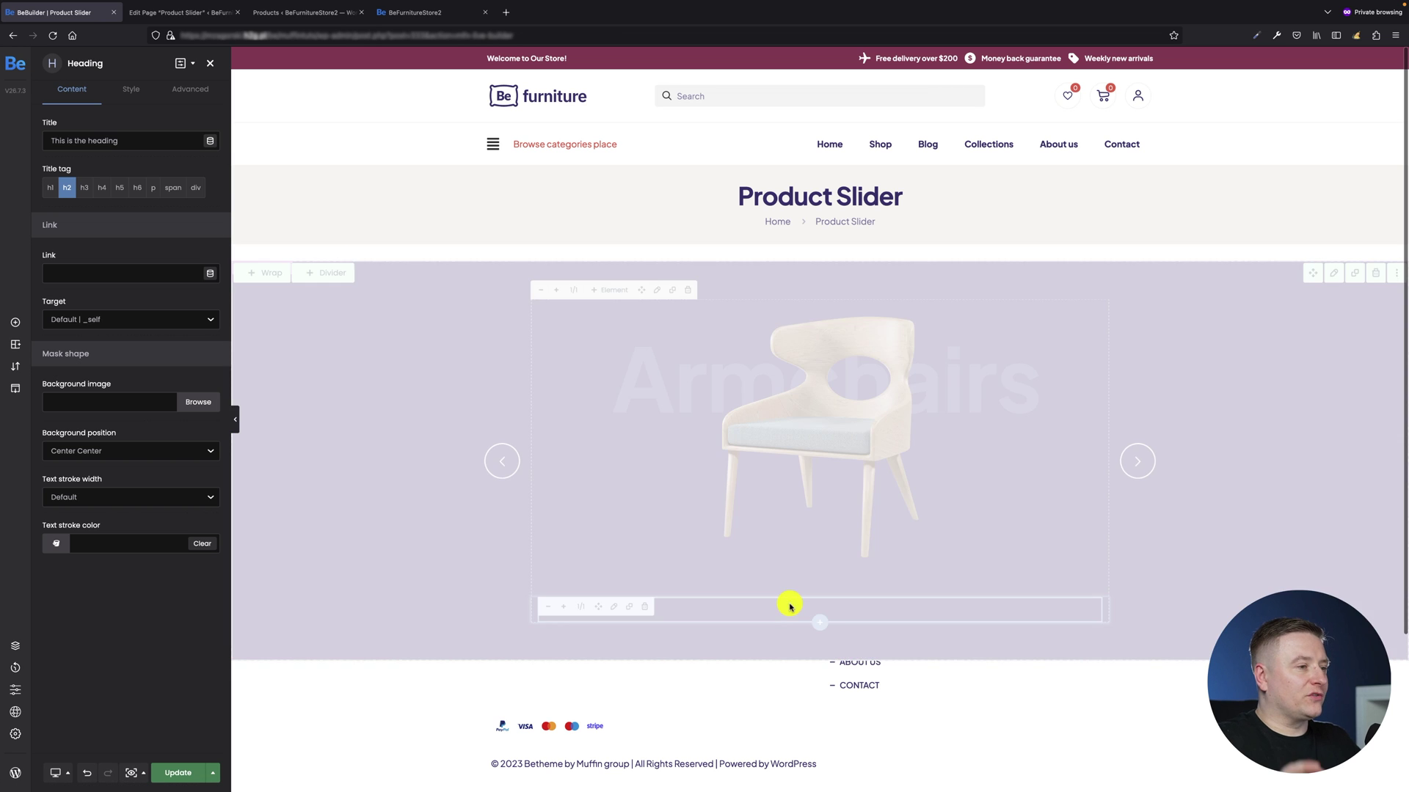
# Step: Set the new heading's text color to #FFFFFF and center its text
pyautogui.click(136, 143)
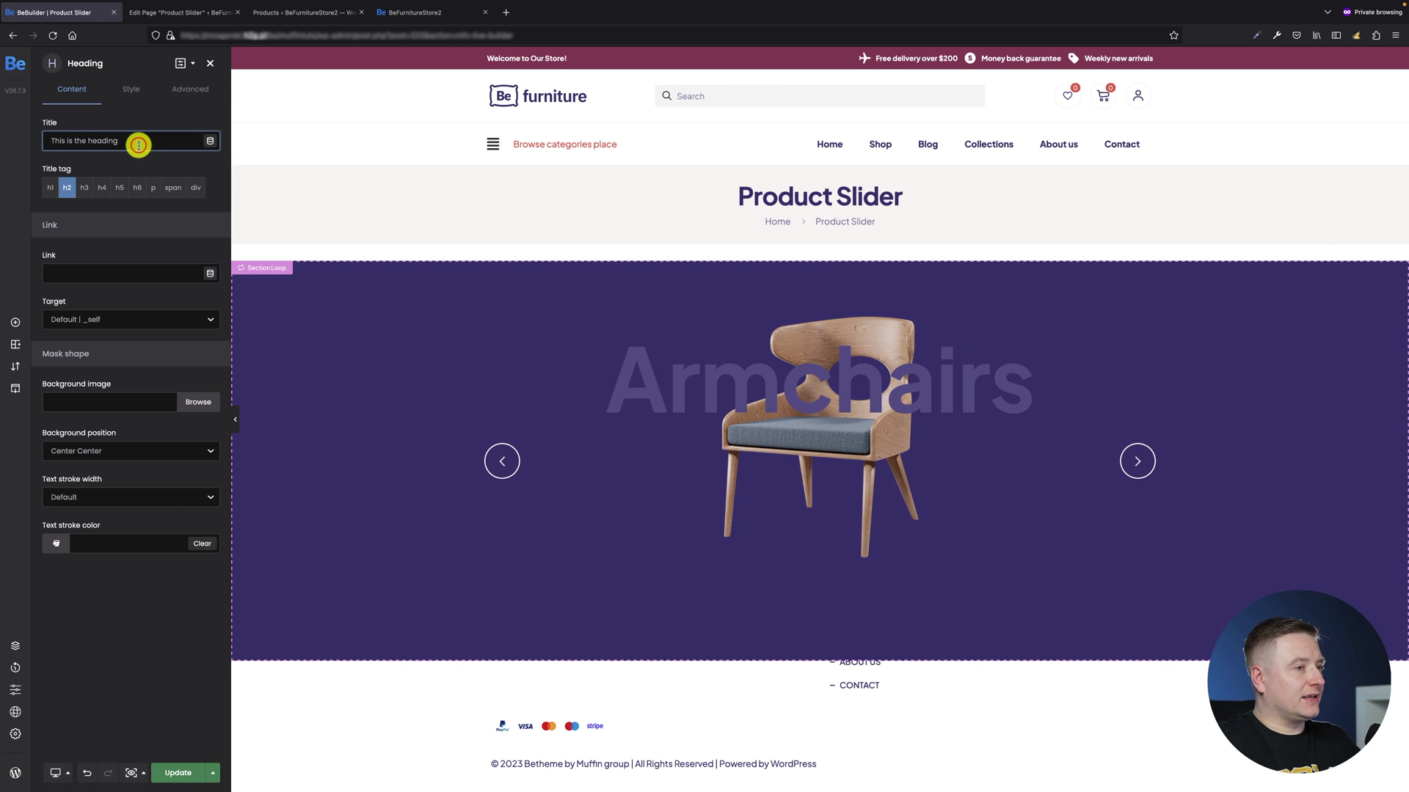
pyautogui.tripleClick(139, 145)
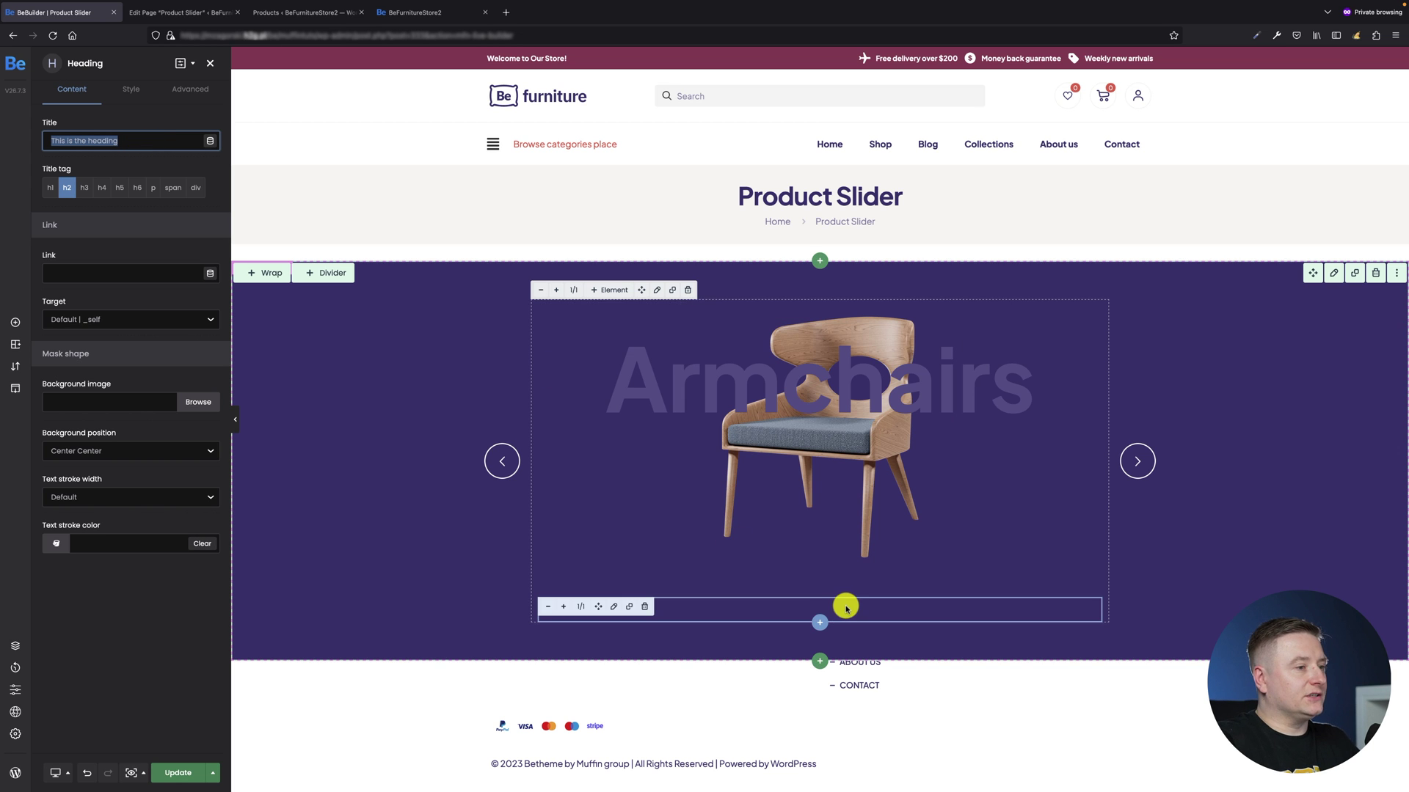
pyautogui.click(129, 97)
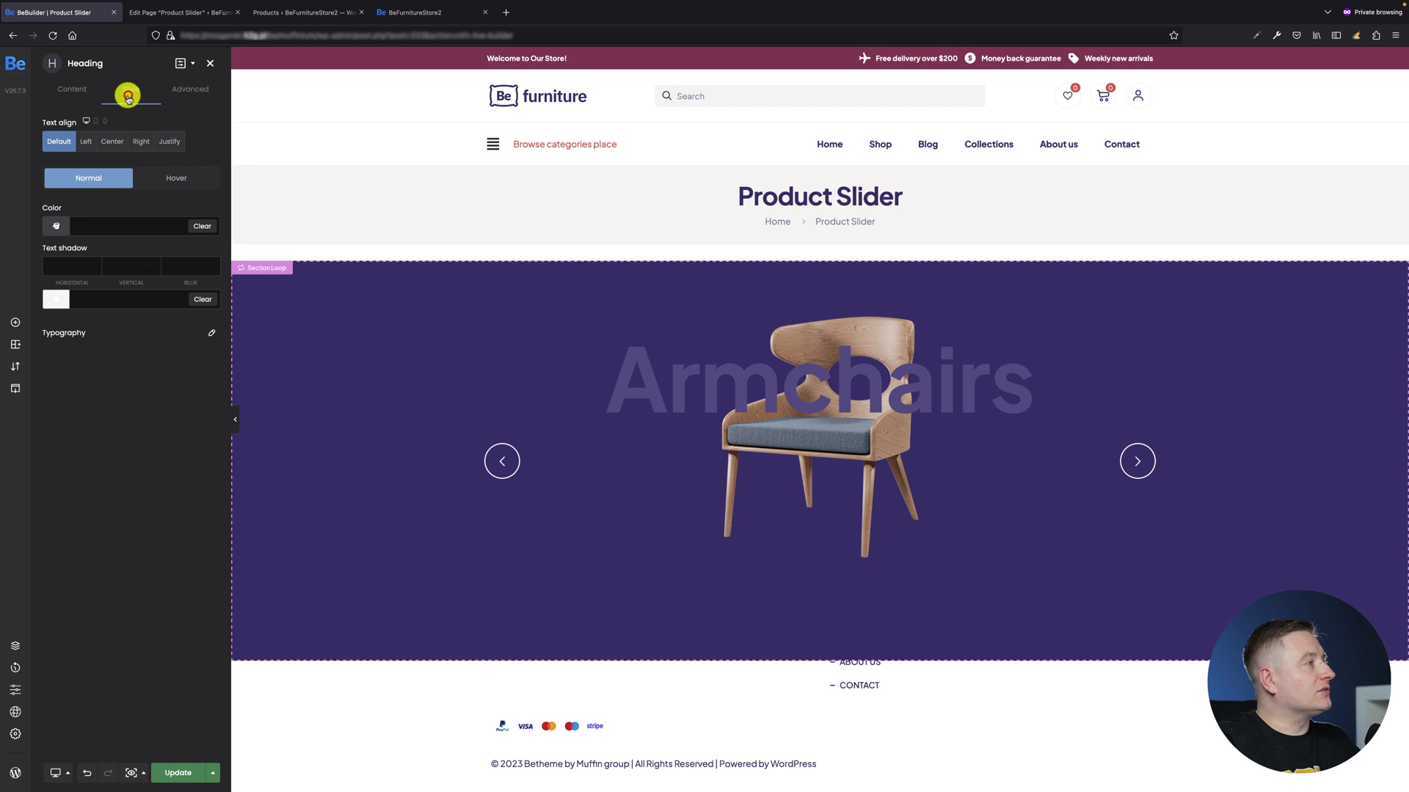
pyautogui.click(57, 227)
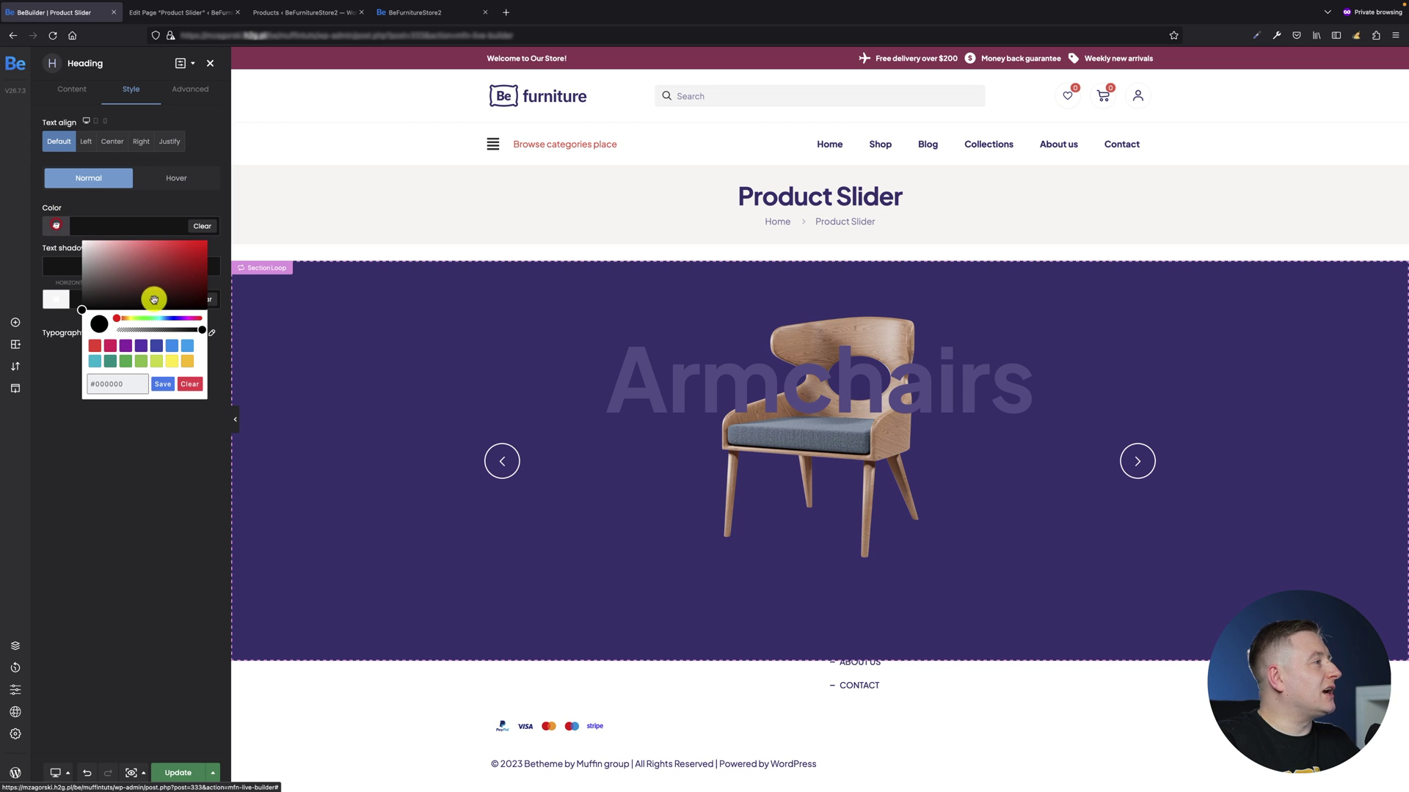
pyautogui.moveTo(151, 299); pyautogui.dragTo(69, 227)
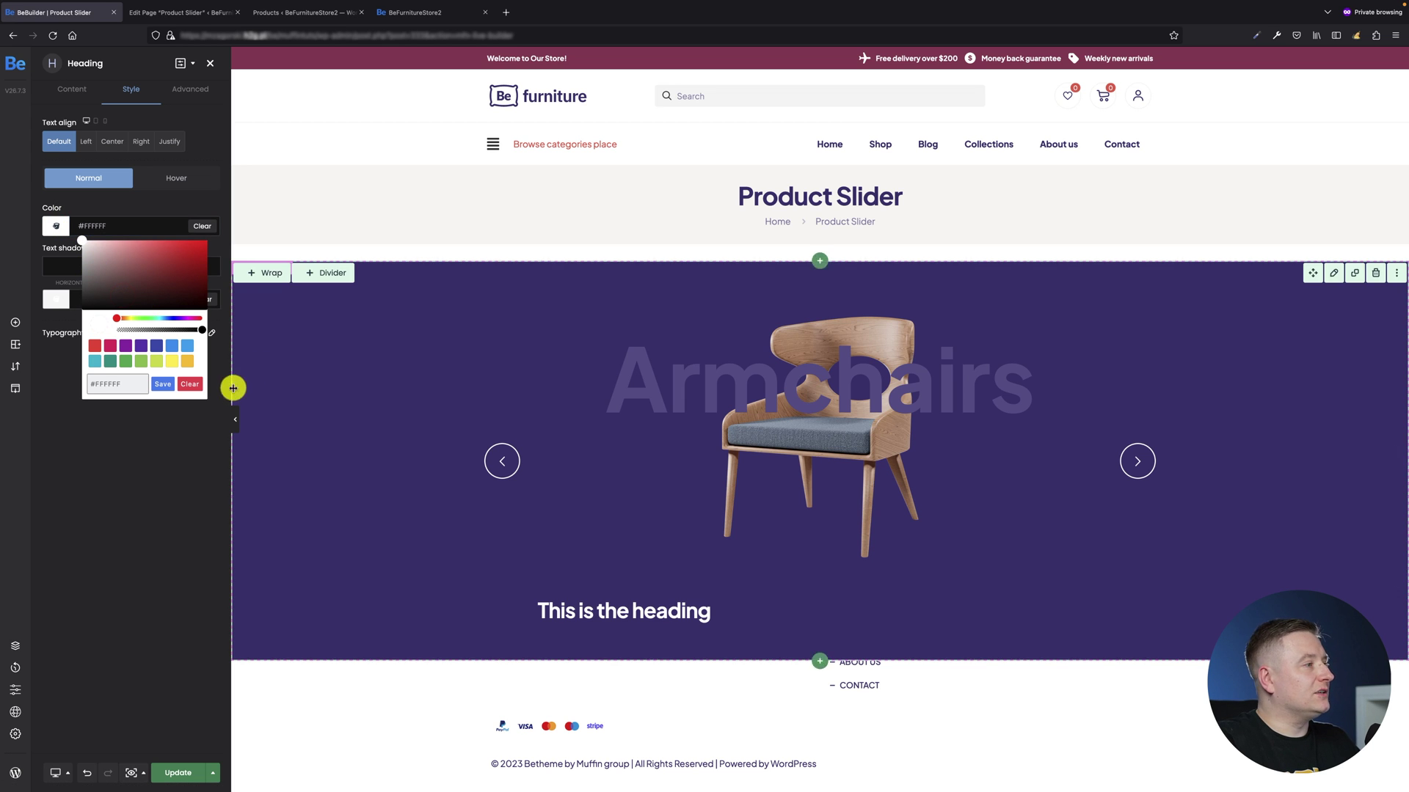
pyautogui.click(158, 383)
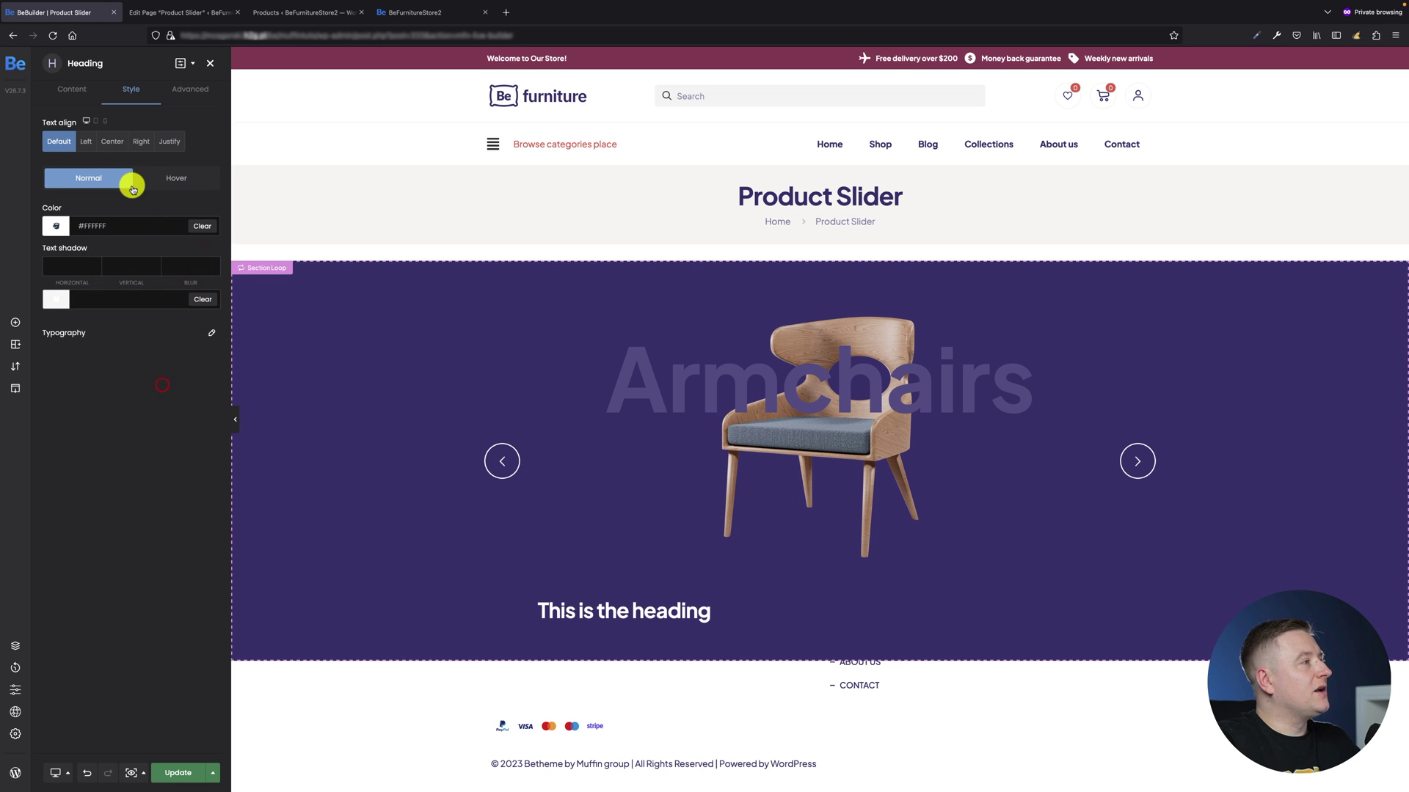
pyautogui.click(119, 146)
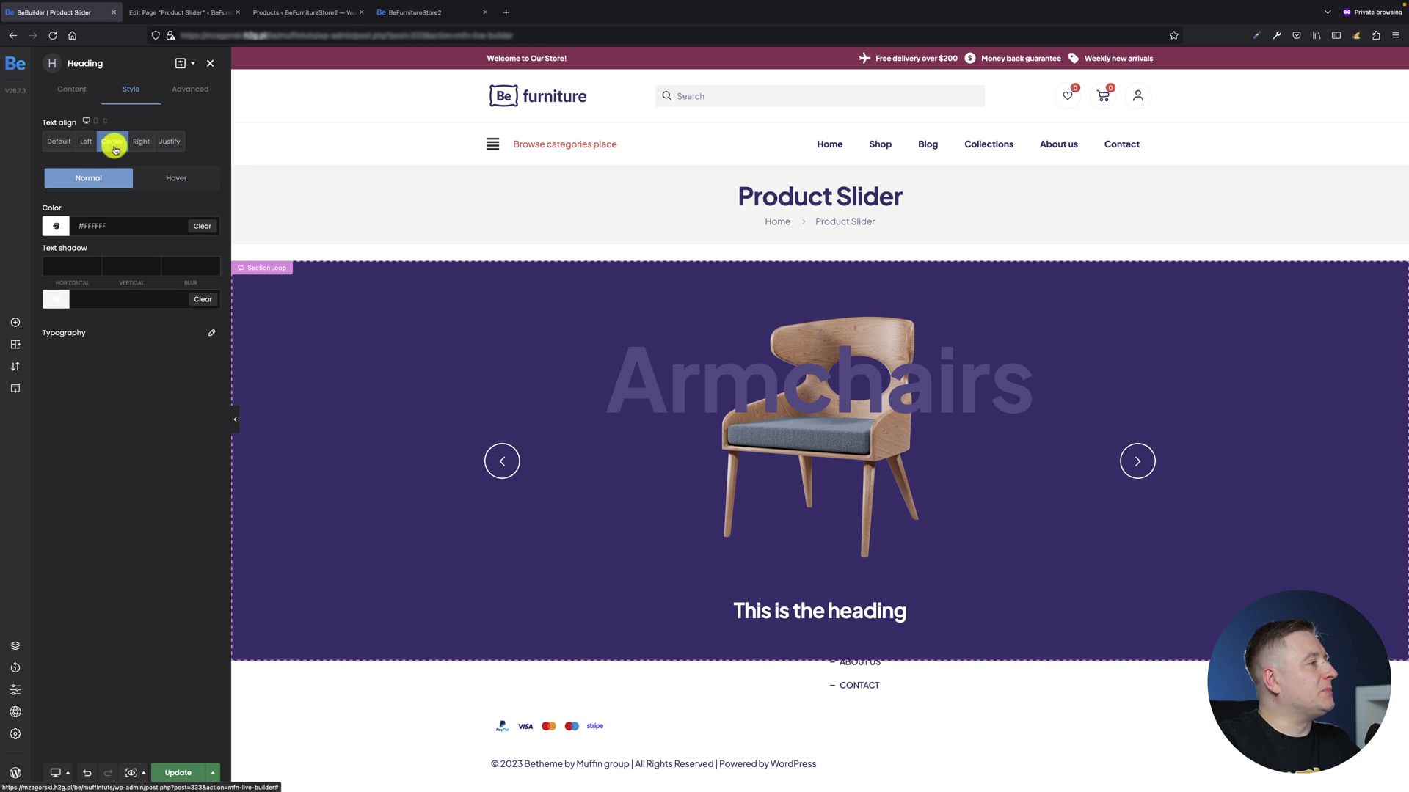
# Step: Replace the new heading's title with the dynamic Product Title data and set its title tag to h3
pyautogui.click(72, 95)
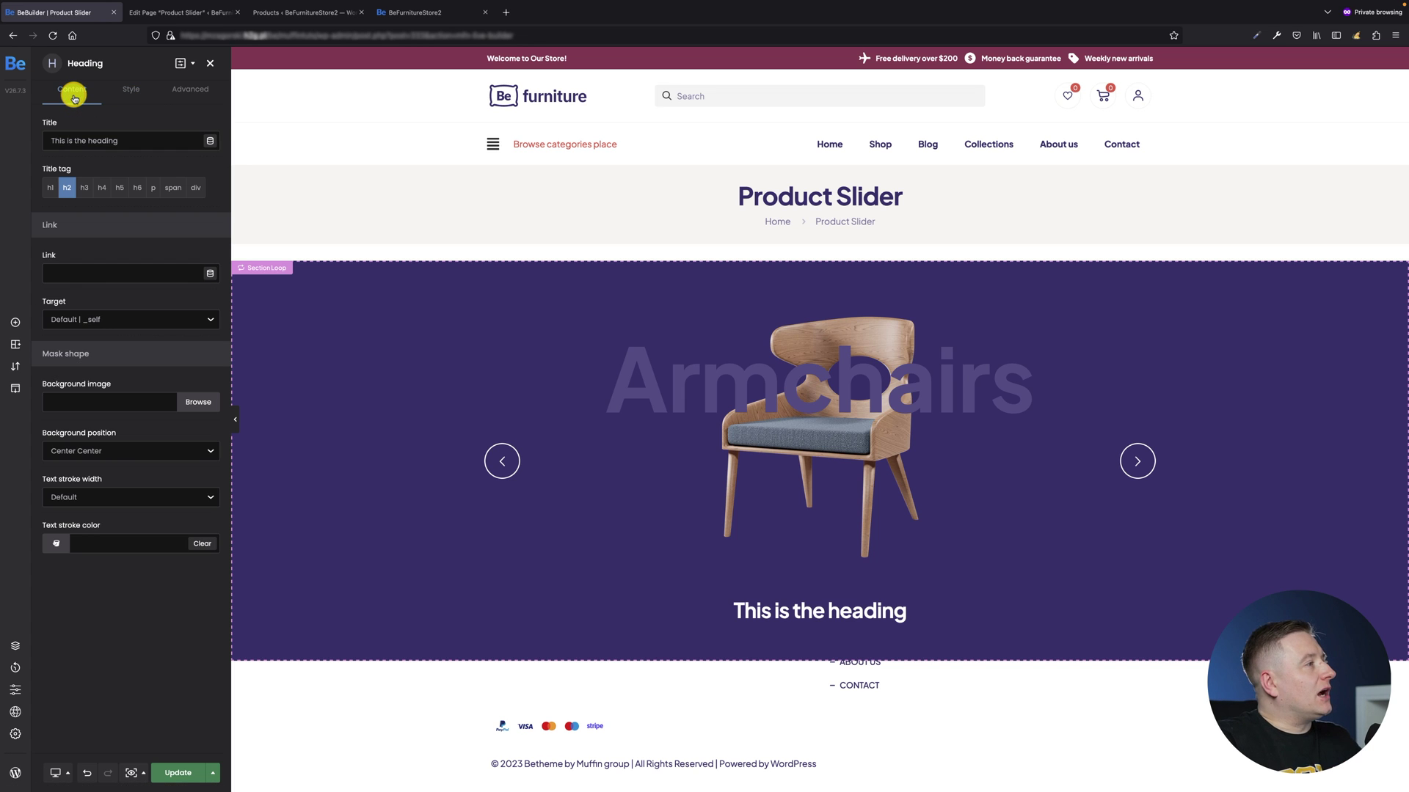
pyautogui.click(132, 140)
pyautogui.press('super+a')
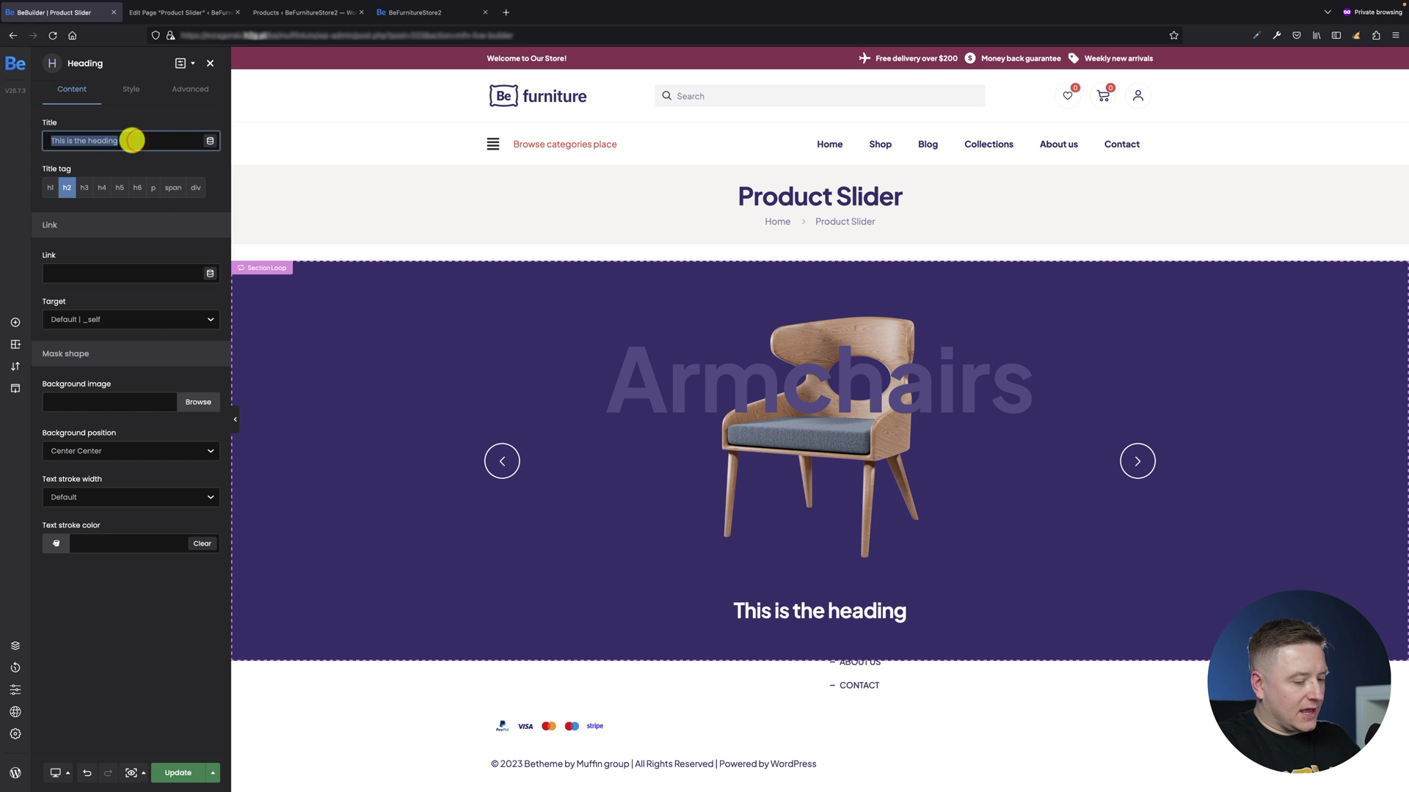
pyautogui.press('BackSpace')
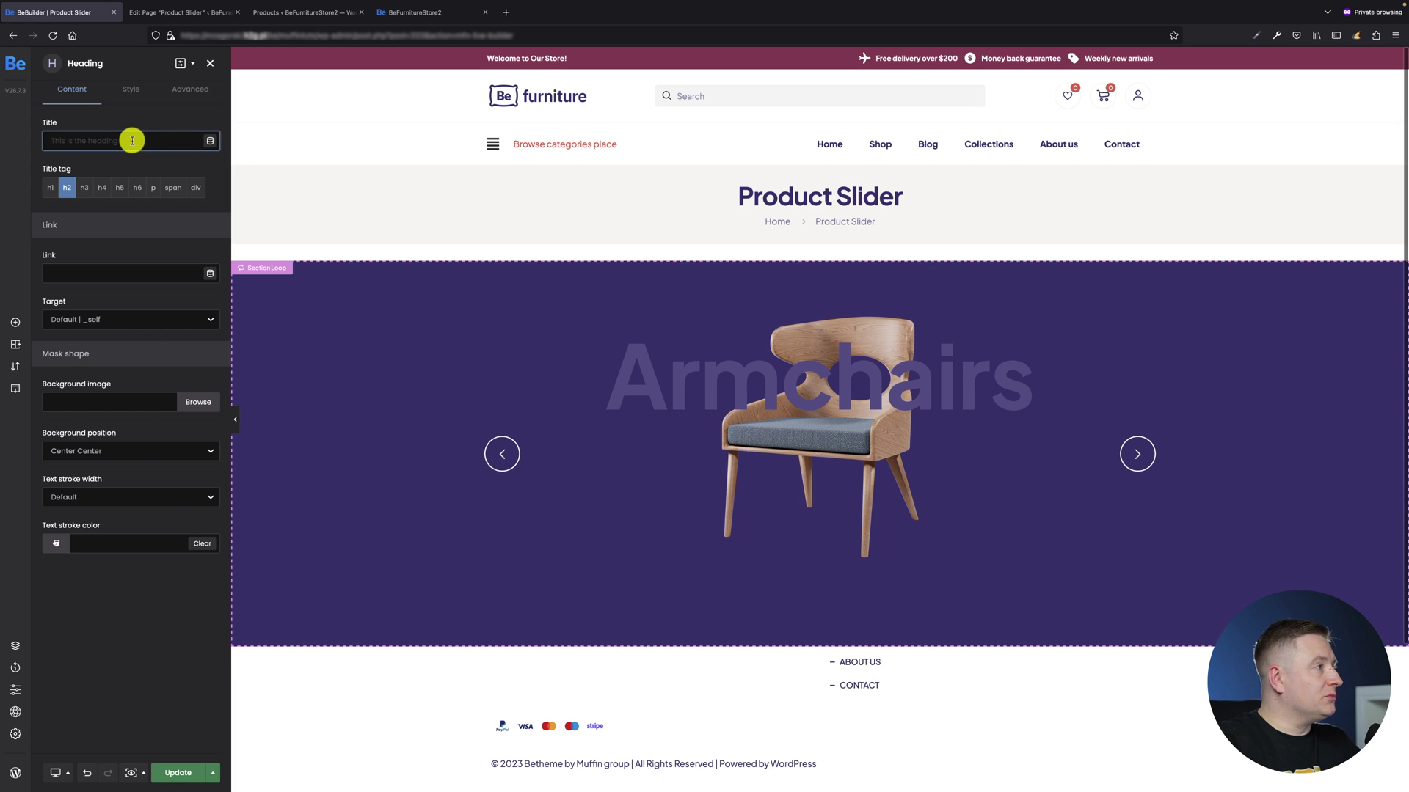
pyautogui.click(212, 143)
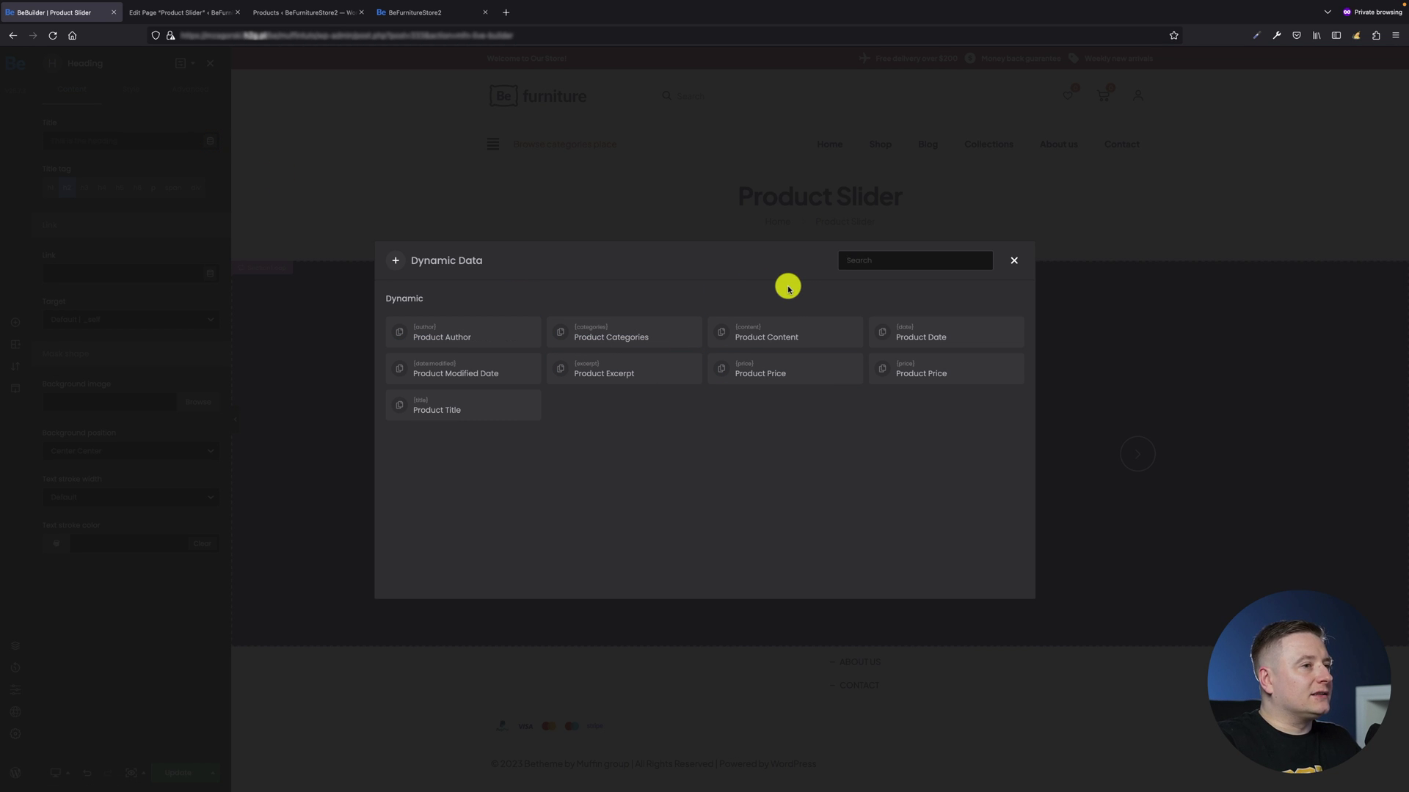
pyautogui.click(452, 409)
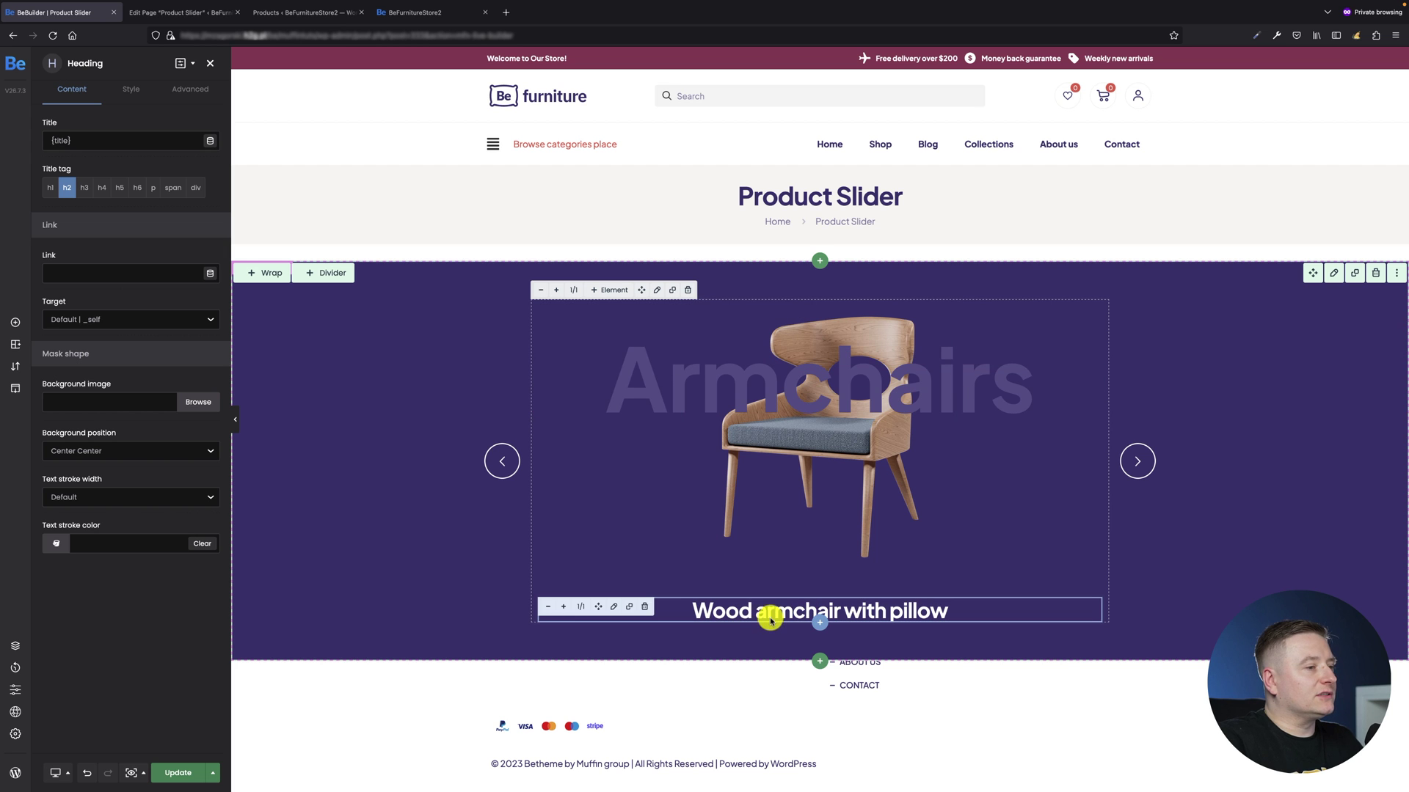
pyautogui.click(82, 188)
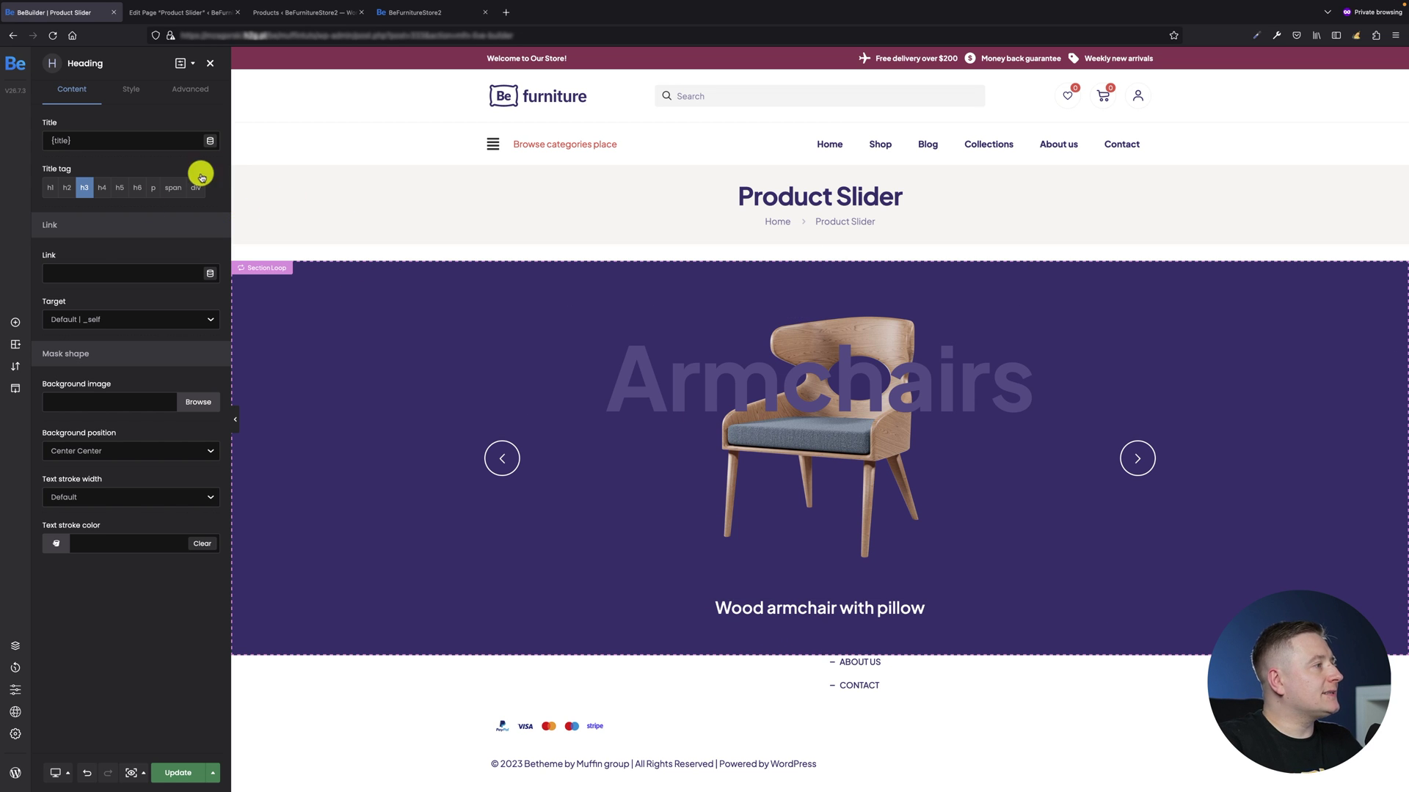
# Step: Add a Plain Text / HTML element below the product title heading in the loop section
pyautogui.click(21, 324)
pyautogui.write('head')
pyautogui.hotkey('ctrl', 'a')
pyautogui.press('BackSpace')
pyautogui.write('plai')
pyautogui.moveTo(91, 201); pyautogui.dragTo(807, 616)
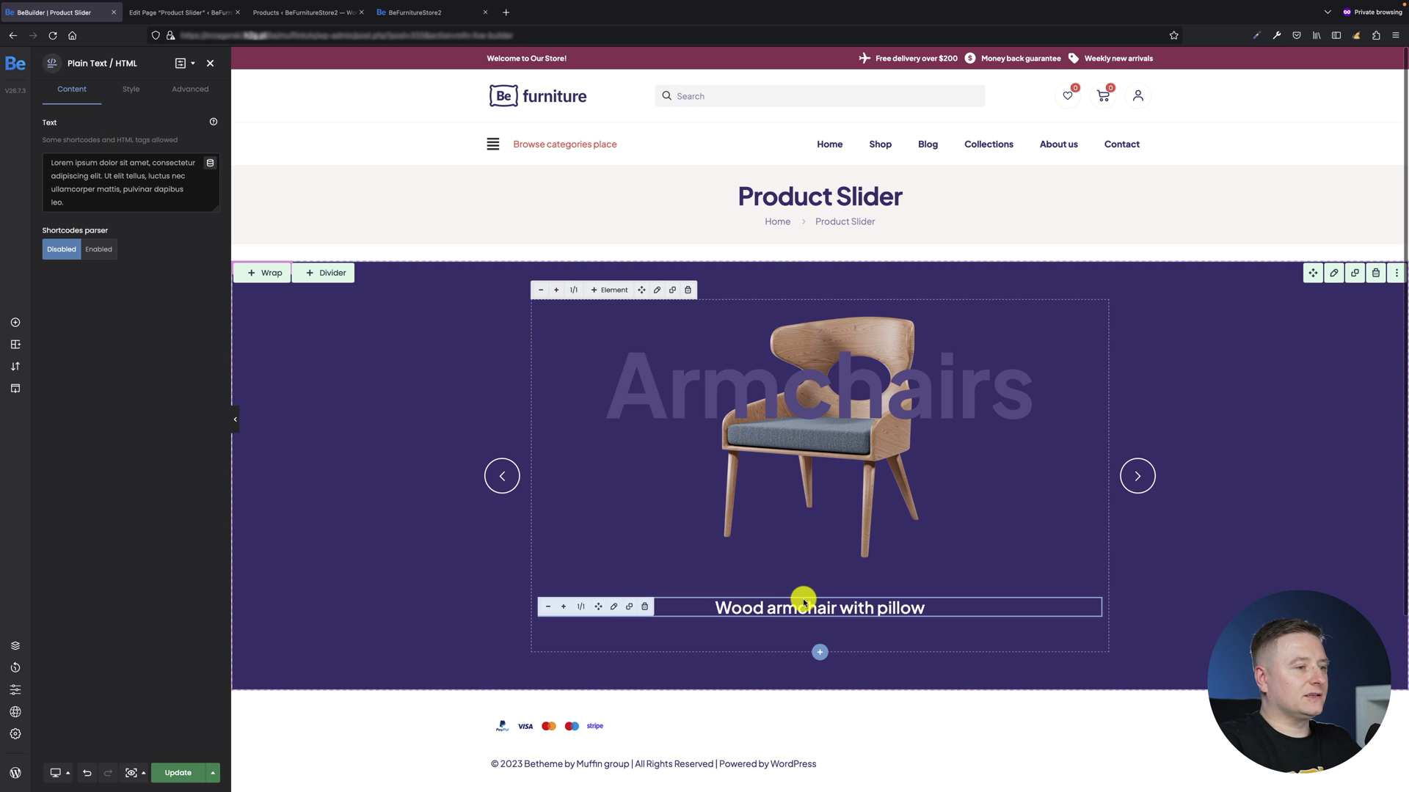
# Step: Set the plain text element's color to #FFFFFF and center its text
pyautogui.click(132, 90)
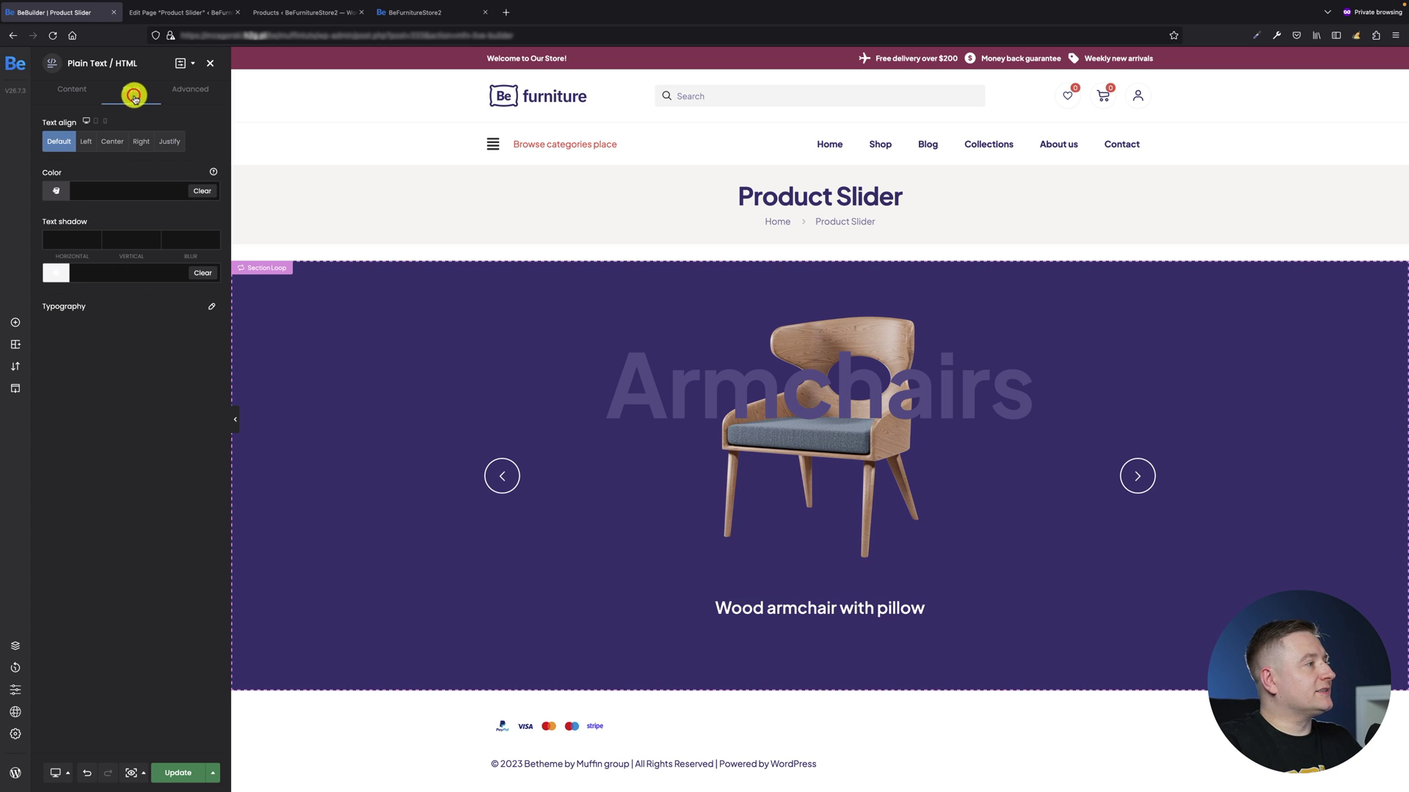
pyautogui.click(57, 190)
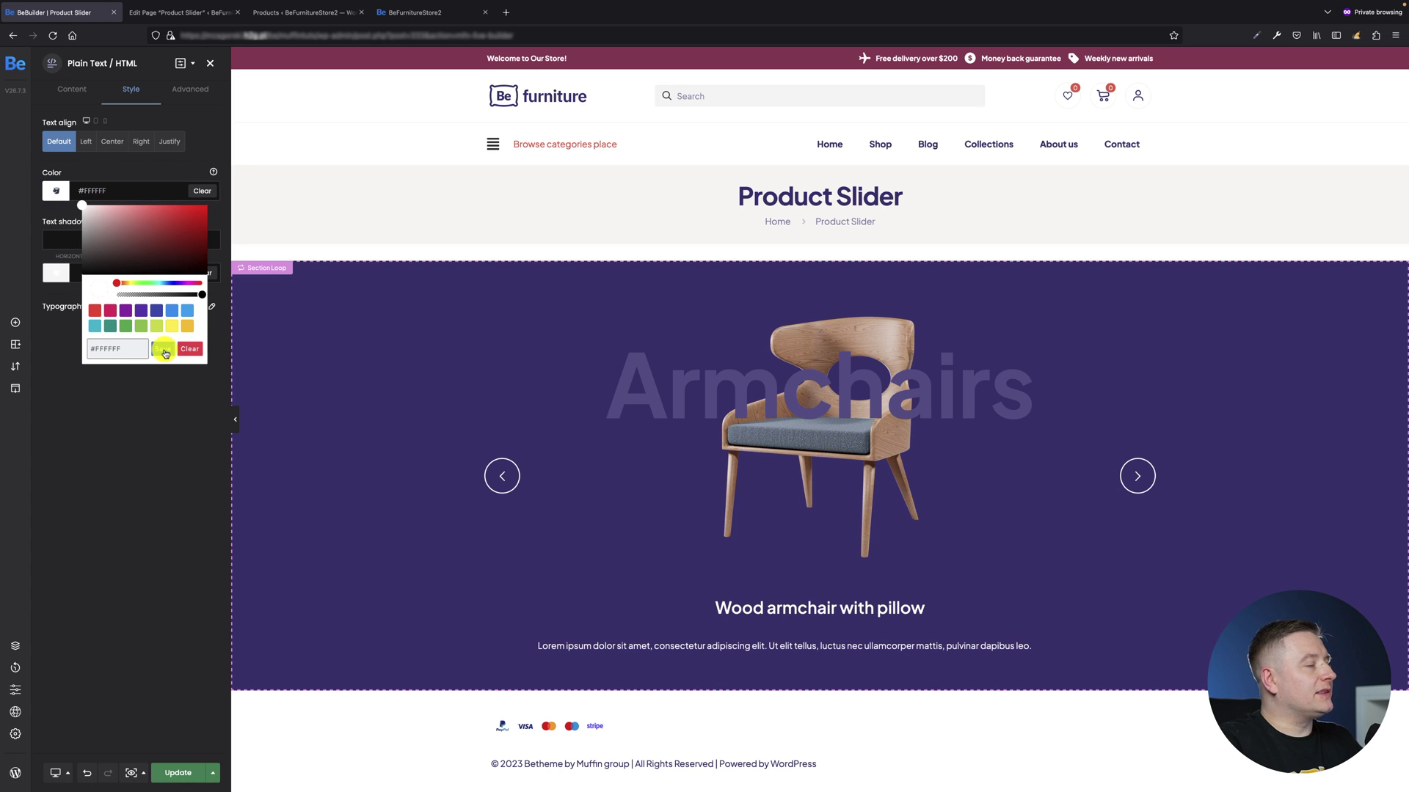
pyautogui.click(163, 349)
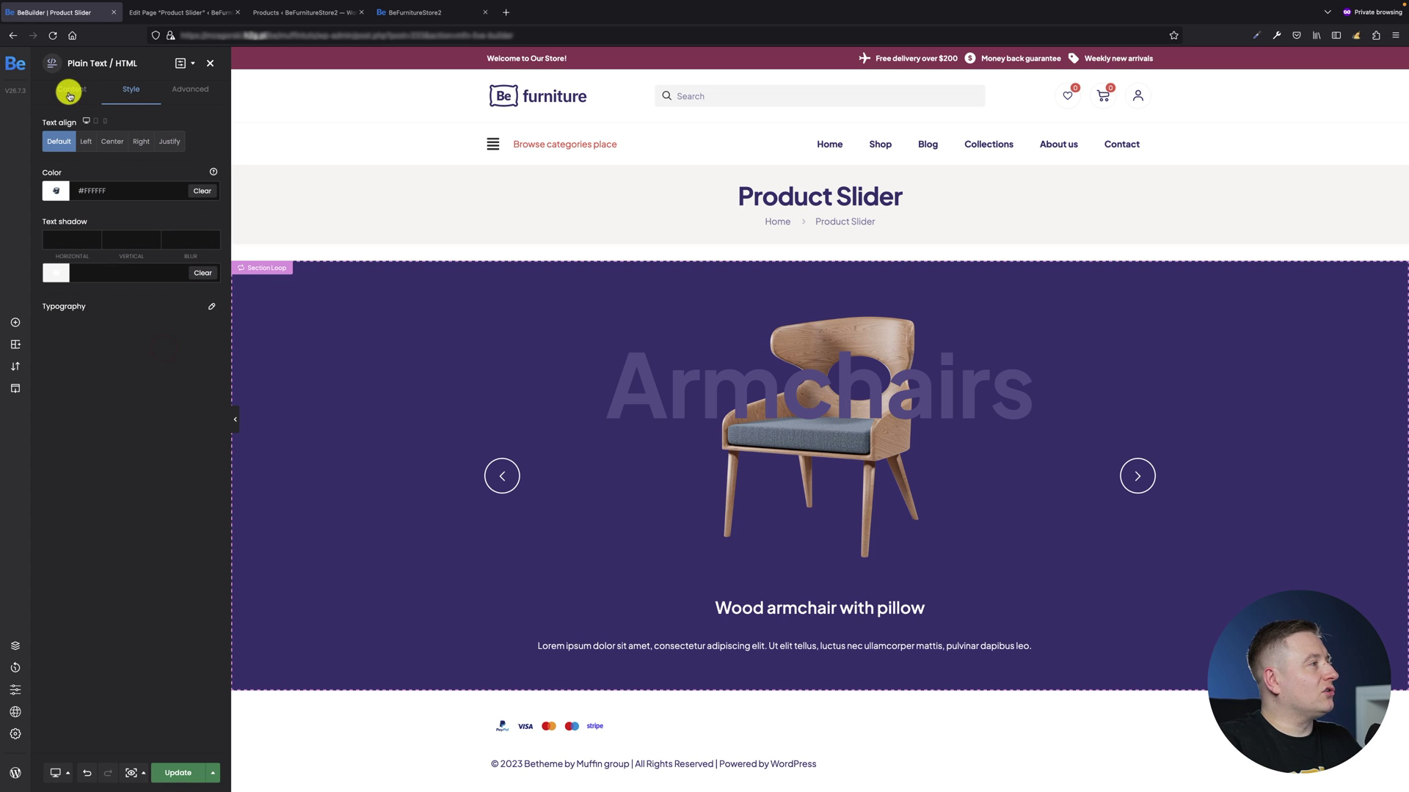
pyautogui.click(111, 137)
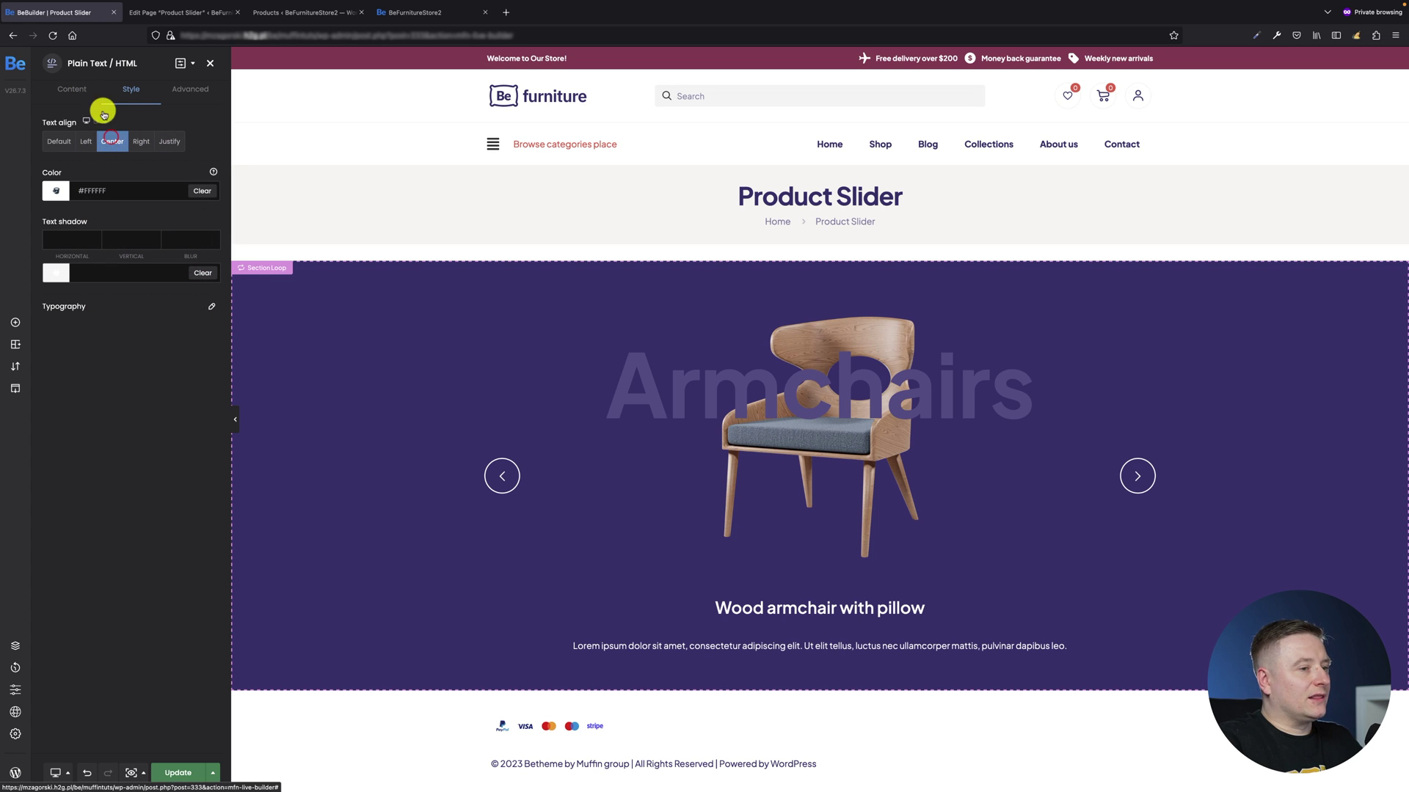
# Step: Replace the plain text element's placeholder text with the dynamic Product Price data
pyautogui.doubleClick(67, 96)
pyautogui.click(143, 111)
pyautogui.click(157, 189)
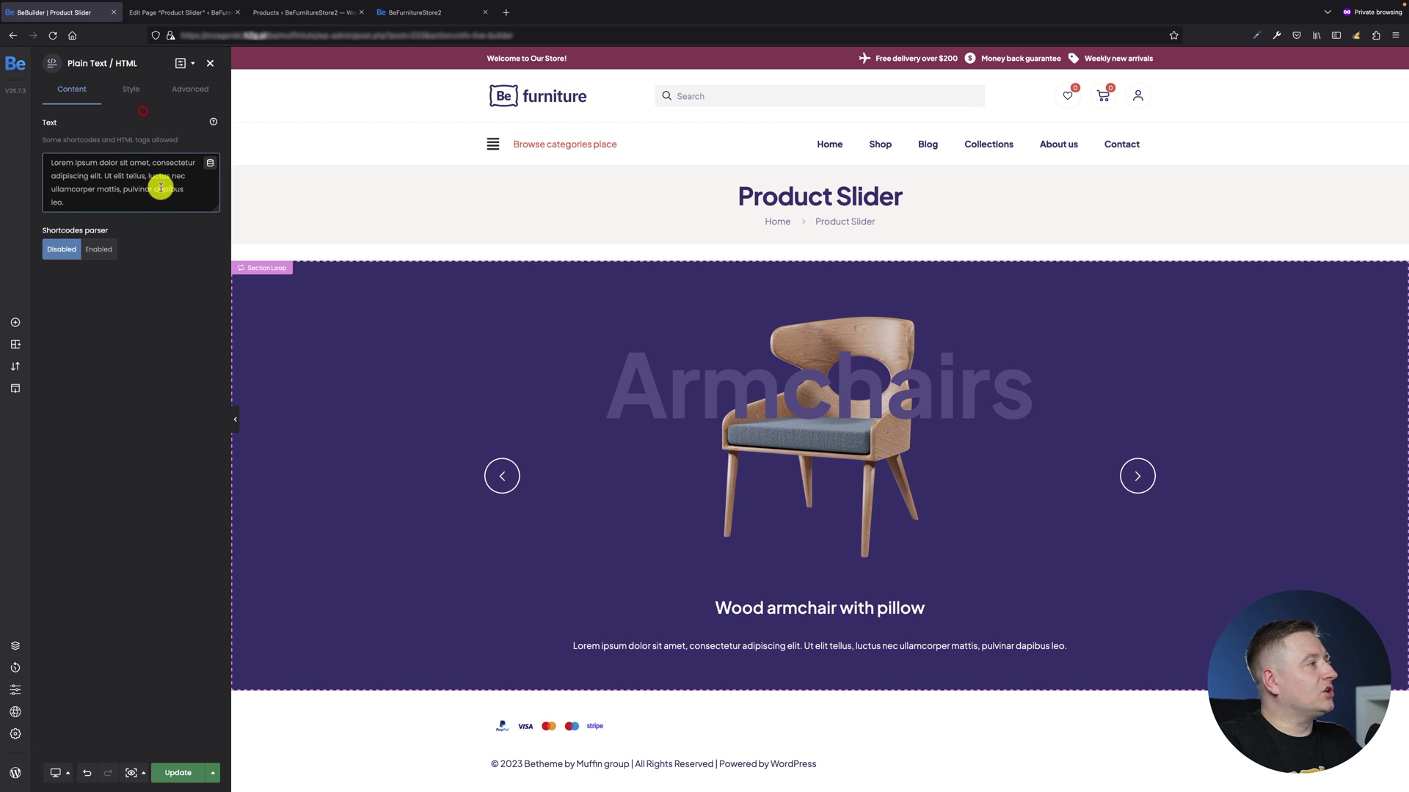
pyautogui.hotkey('ctrl', 'a')
pyautogui.press('BackSpace')
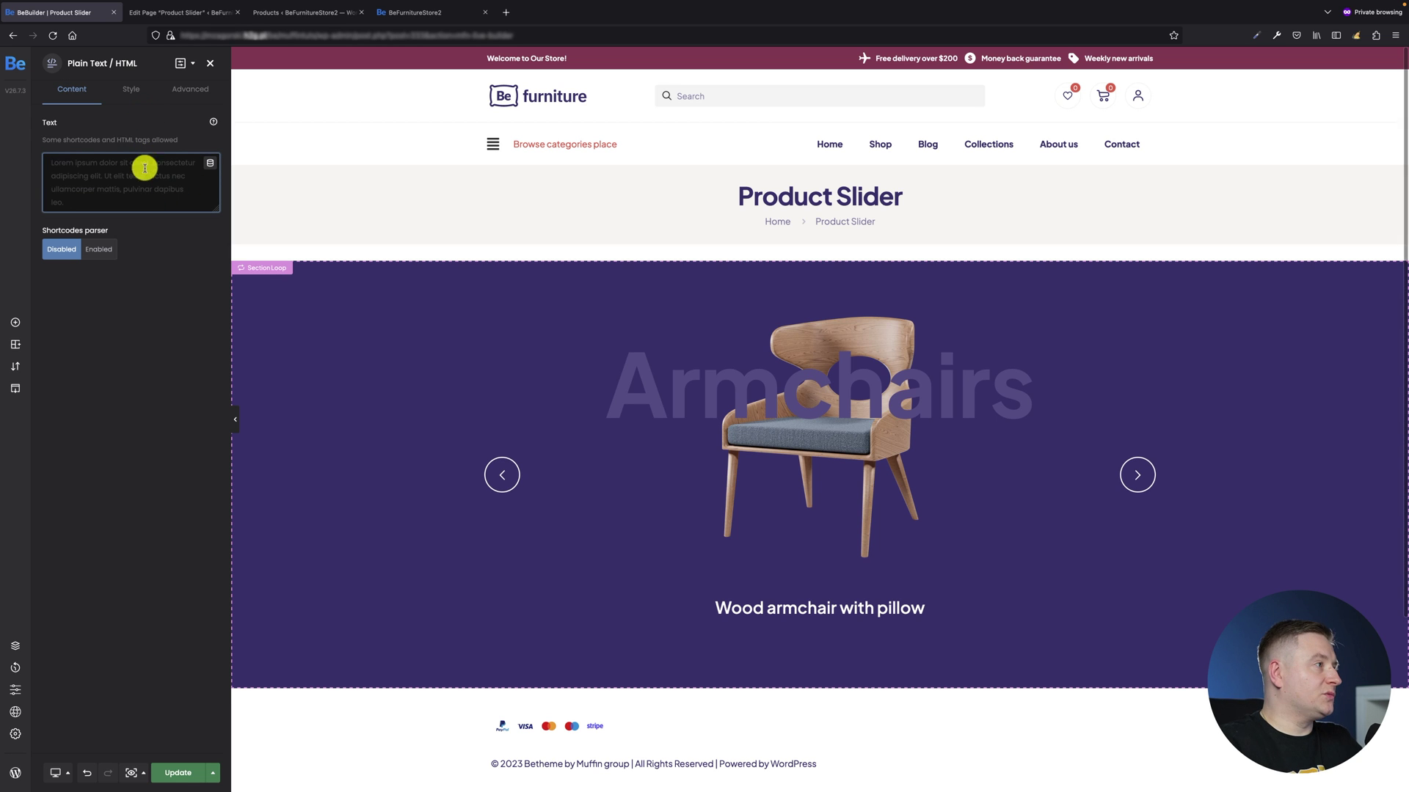
pyautogui.click(206, 162)
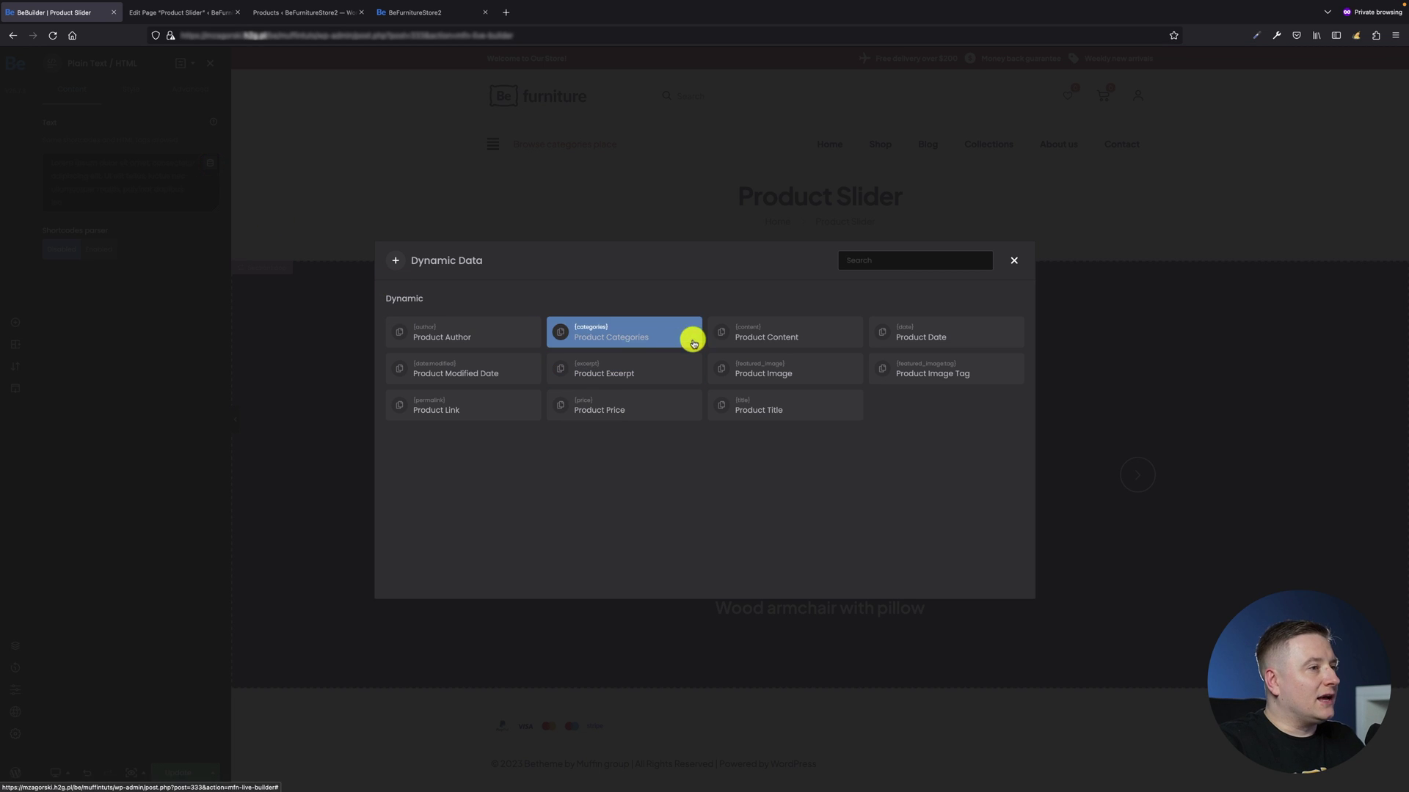
pyautogui.click(591, 395)
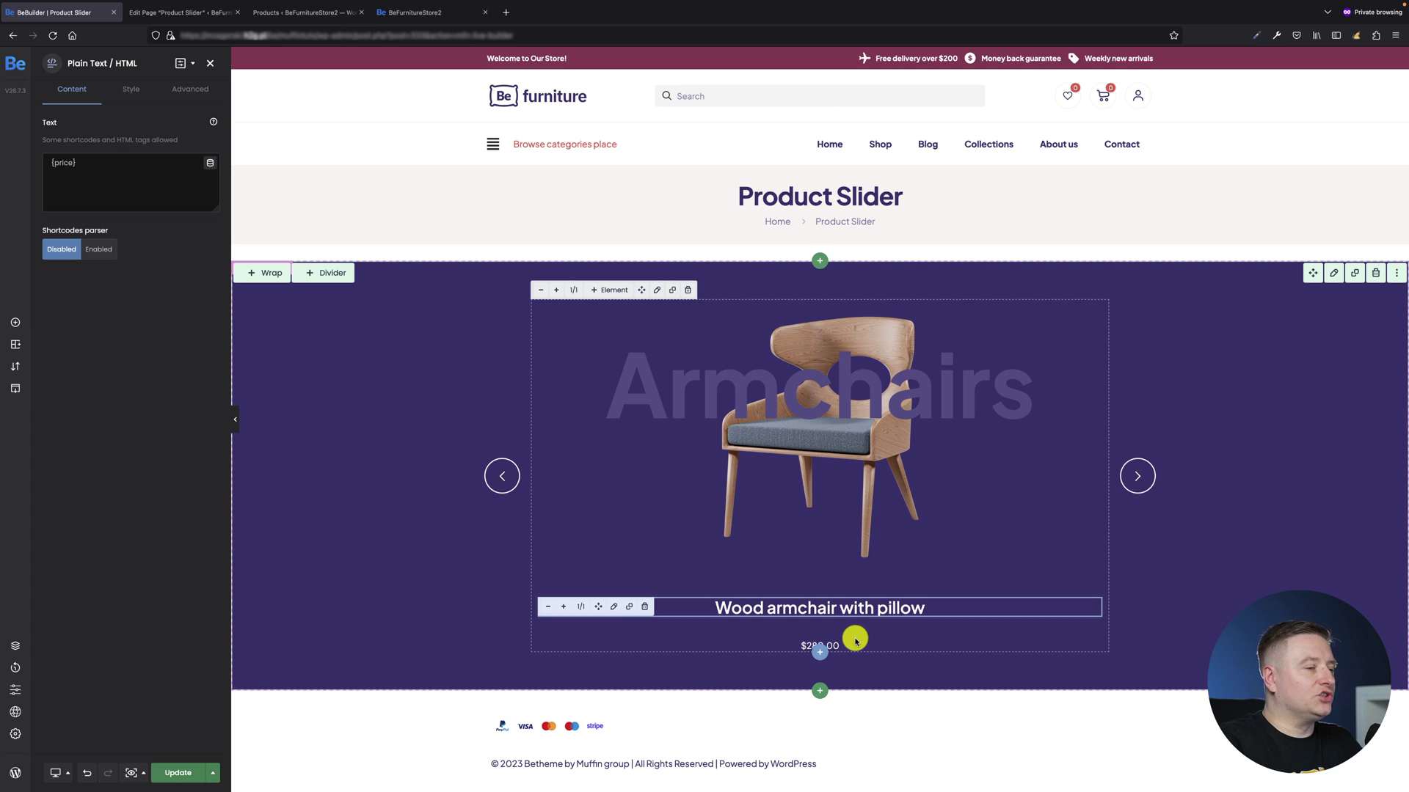
# Step: Compare the title and price spacing with the example store's slider, and set the product title heading's bottom margin to 8px
pyautogui.click(397, 13)
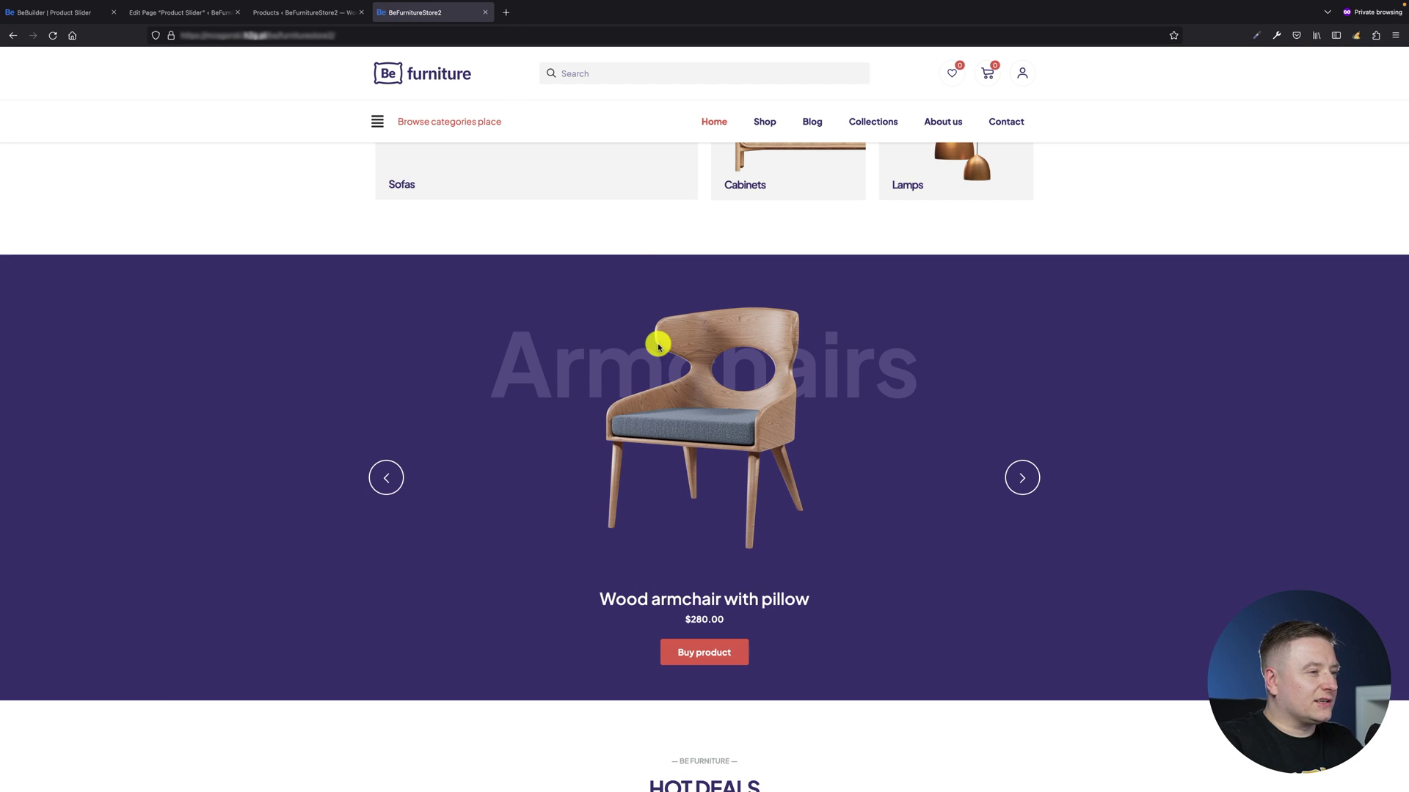
pyautogui.click(75, 23)
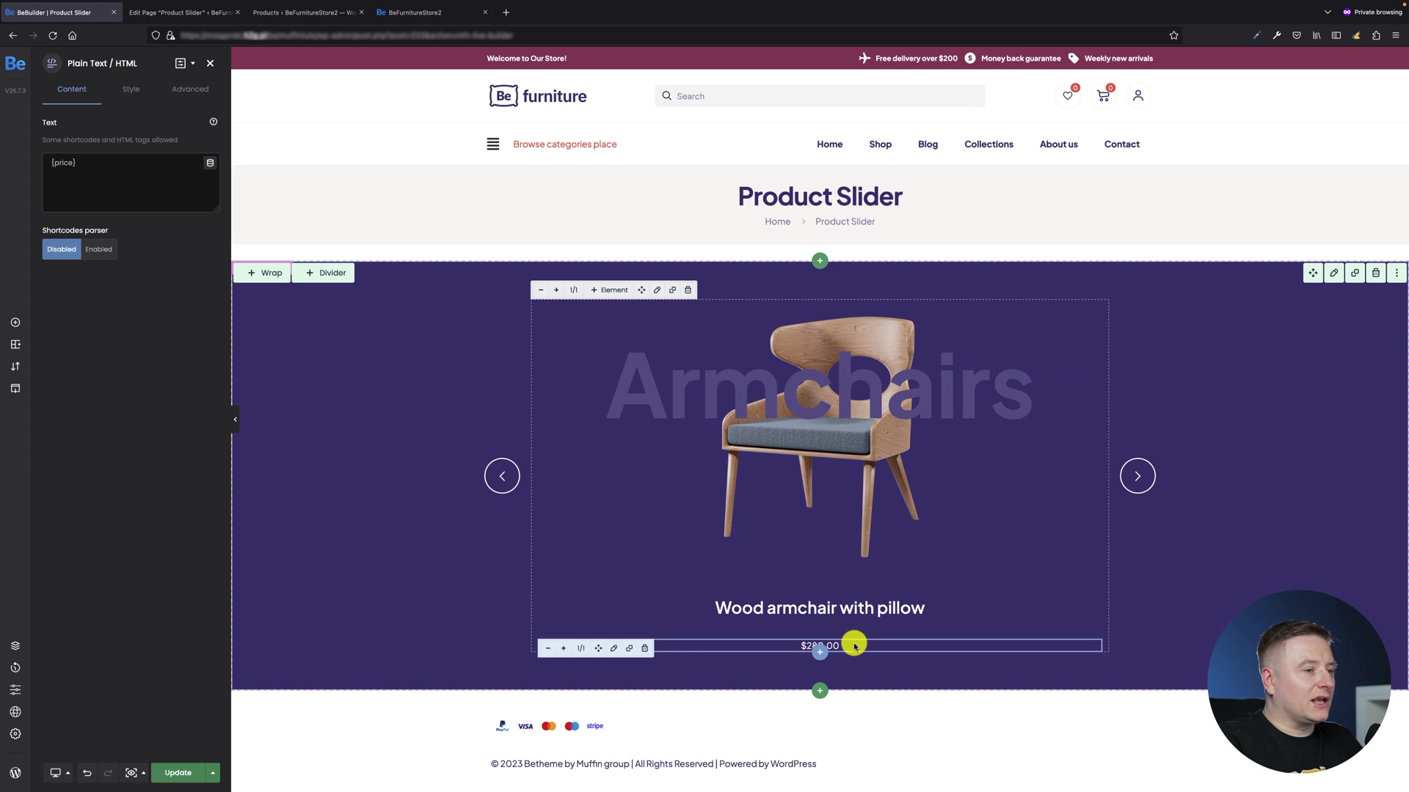
pyautogui.click(864, 609)
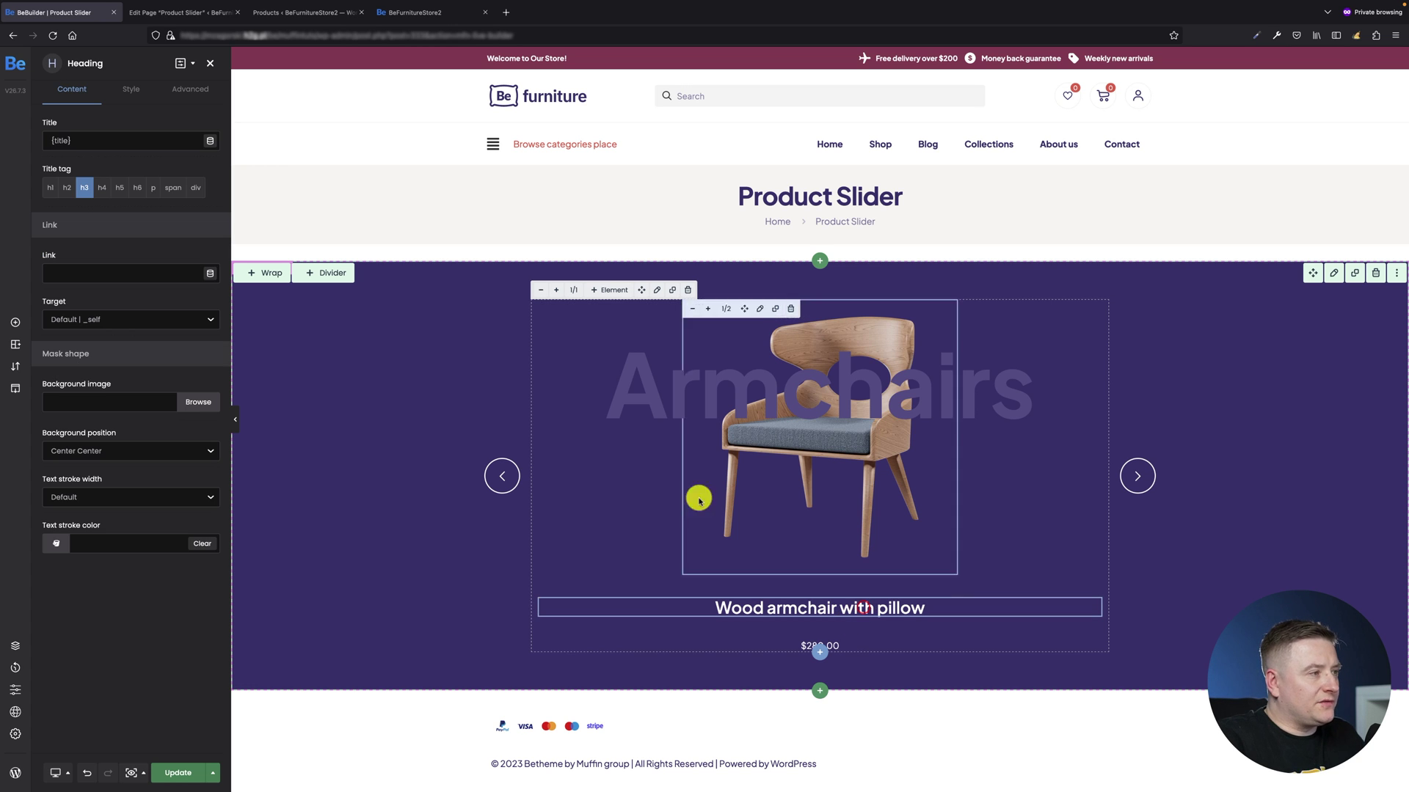
pyautogui.click(191, 92)
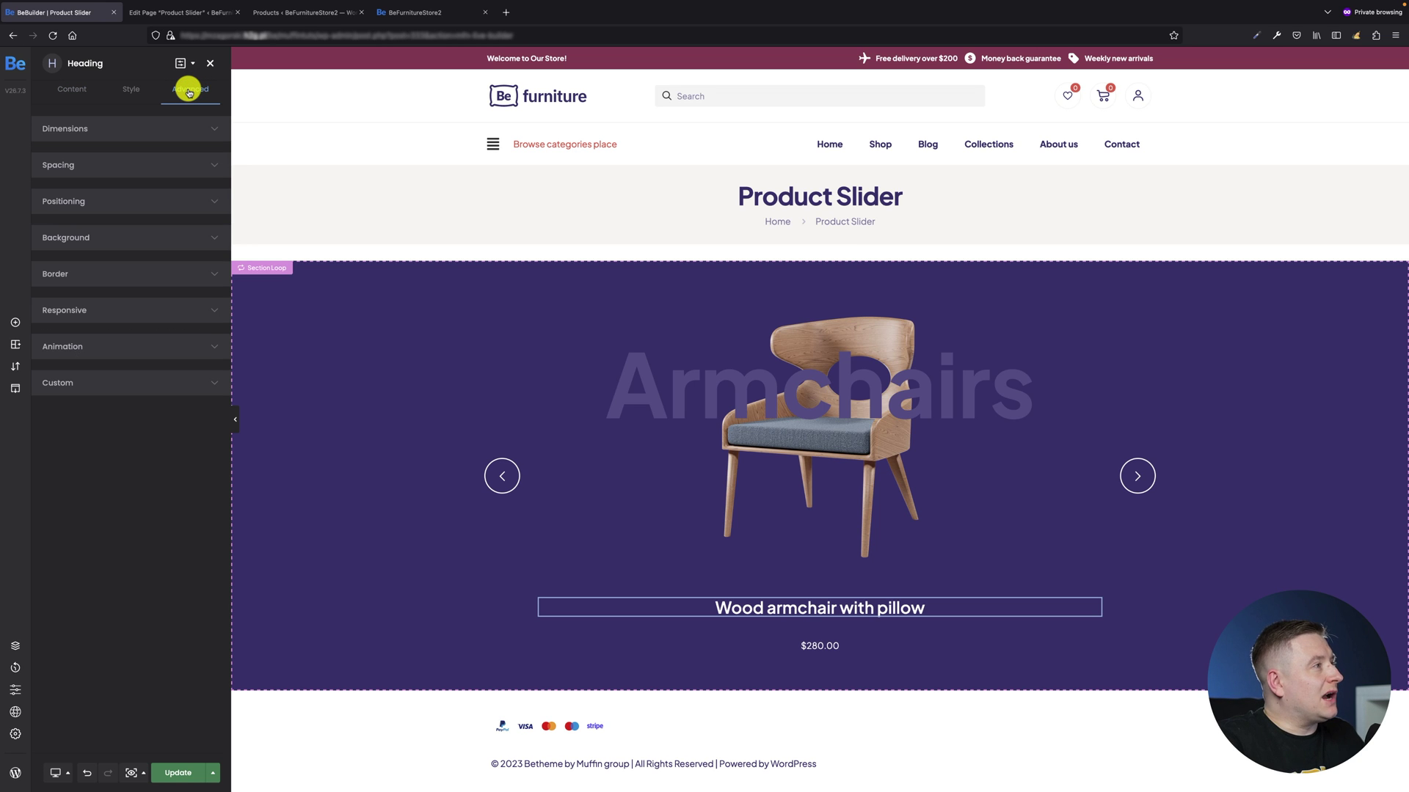
pyautogui.click(89, 168)
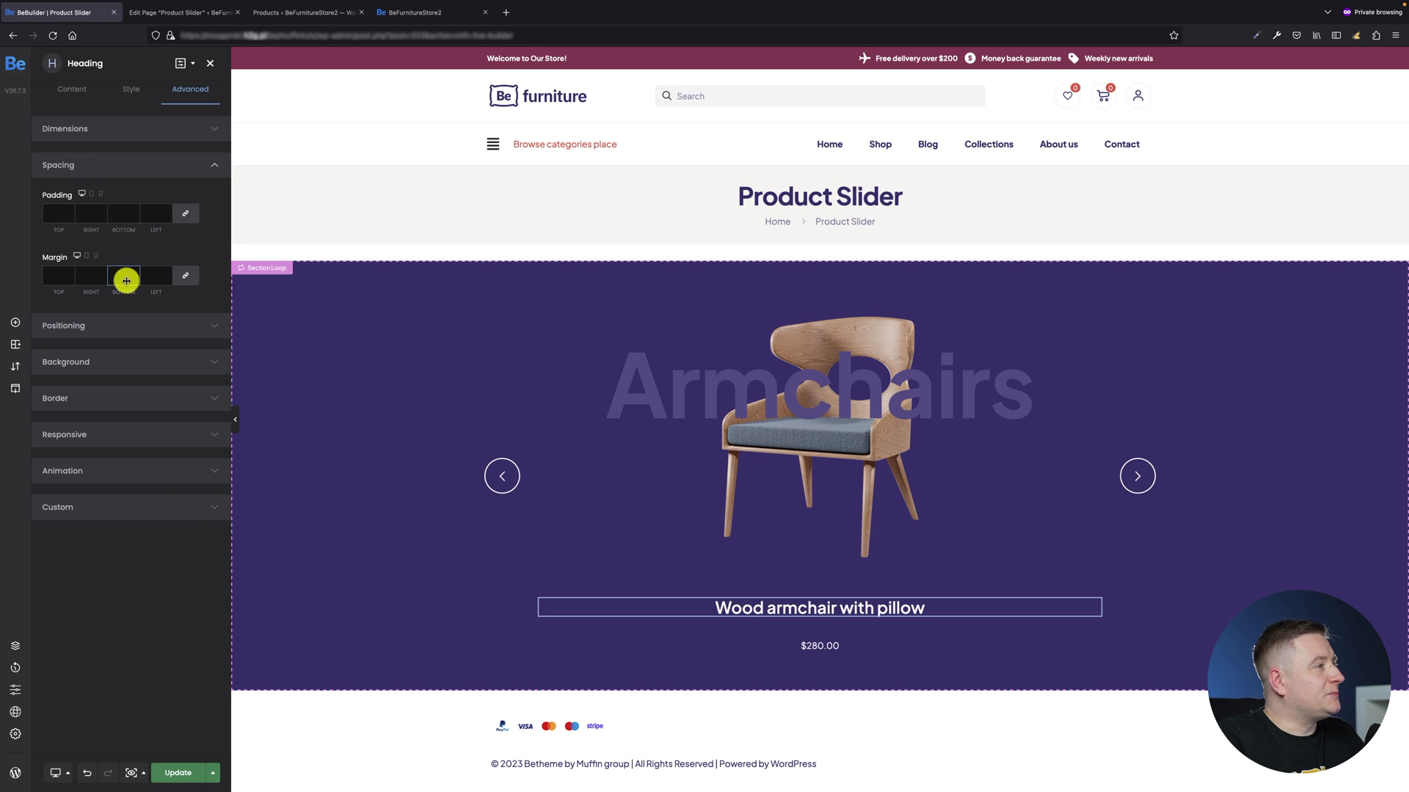
pyautogui.moveTo(119, 280); pyautogui.dragTo(125, 283)
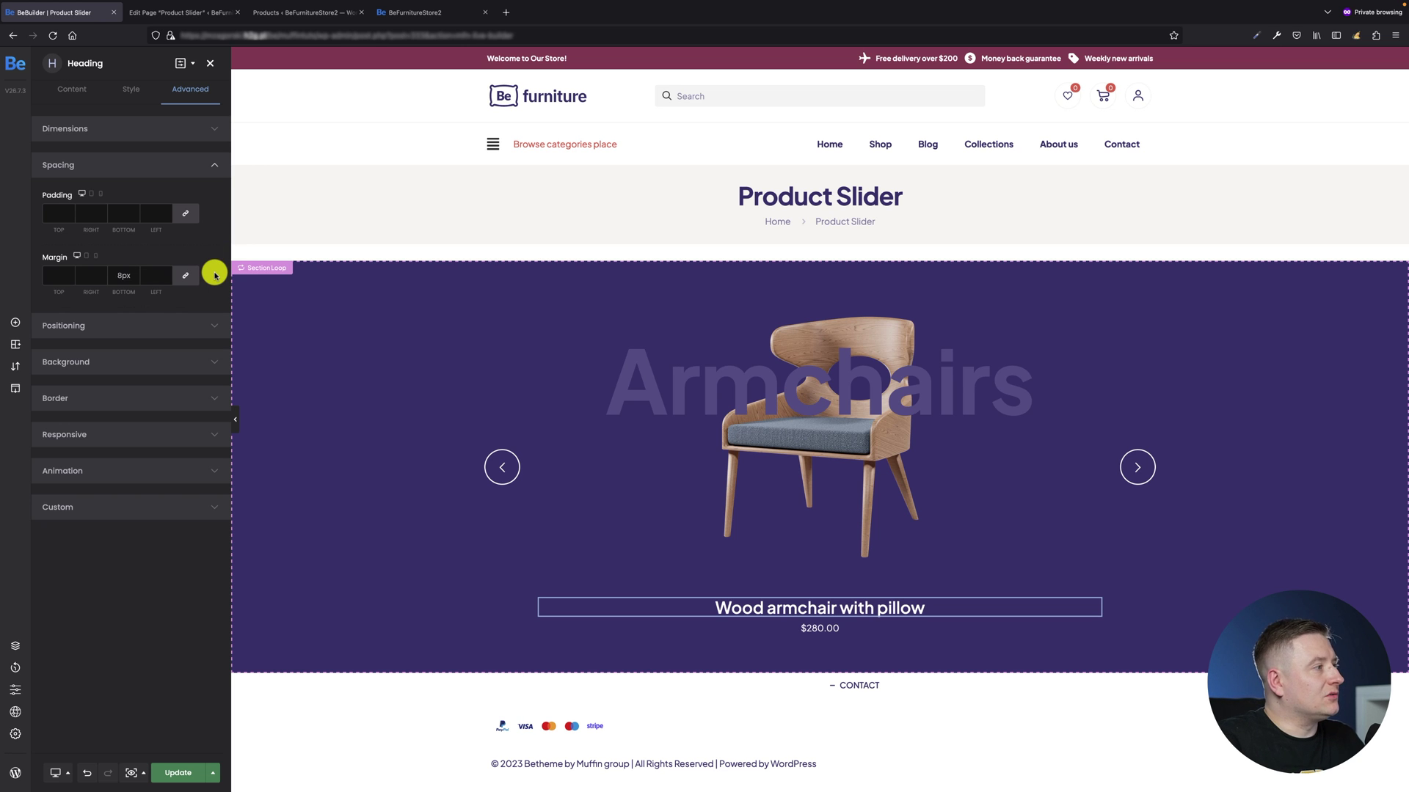
# Step: Add a Button element below the product price and set its style to Highlighted
pyautogui.click(16, 323)
pyautogui.write('pla')
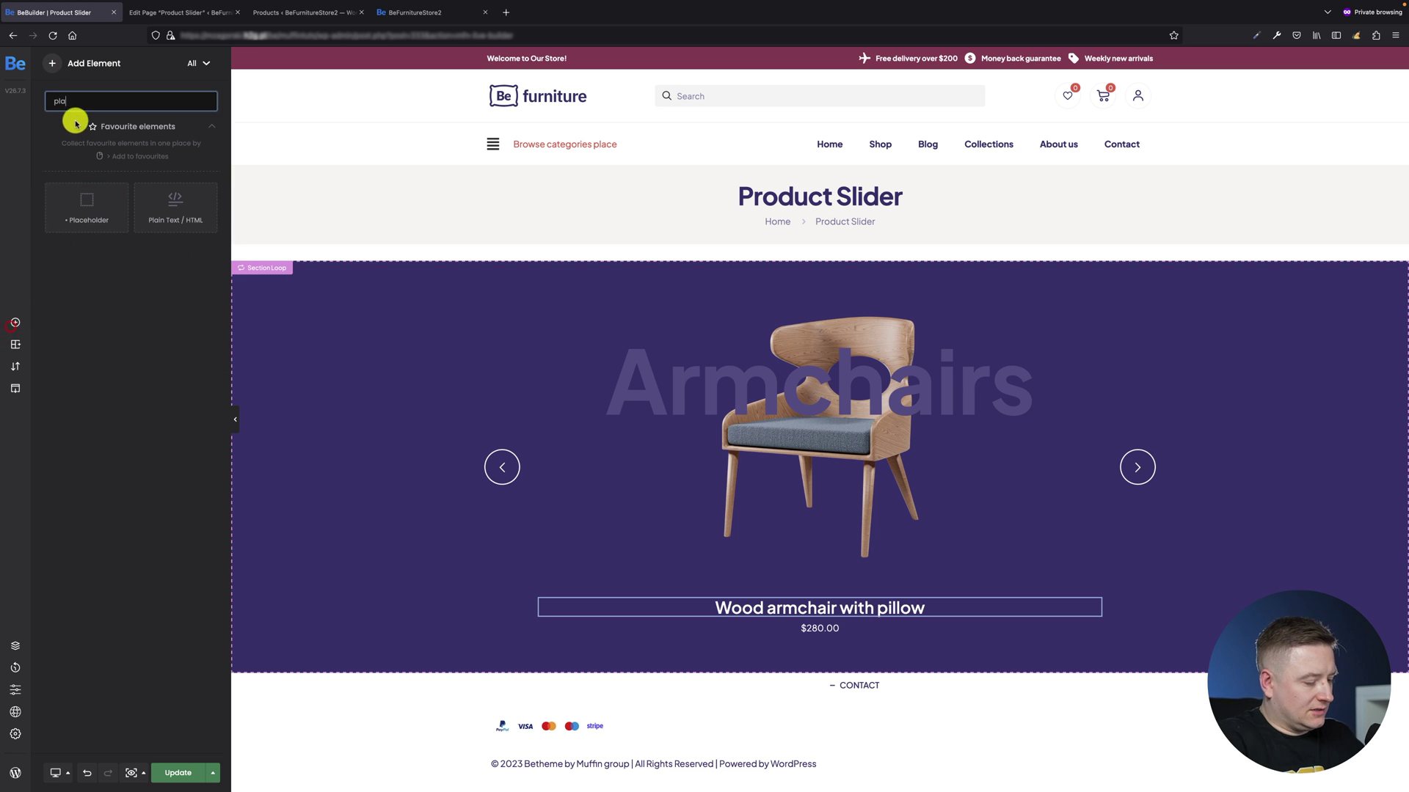
pyautogui.write('but')
pyautogui.moveTo(102, 206); pyautogui.dragTo(839, 641)
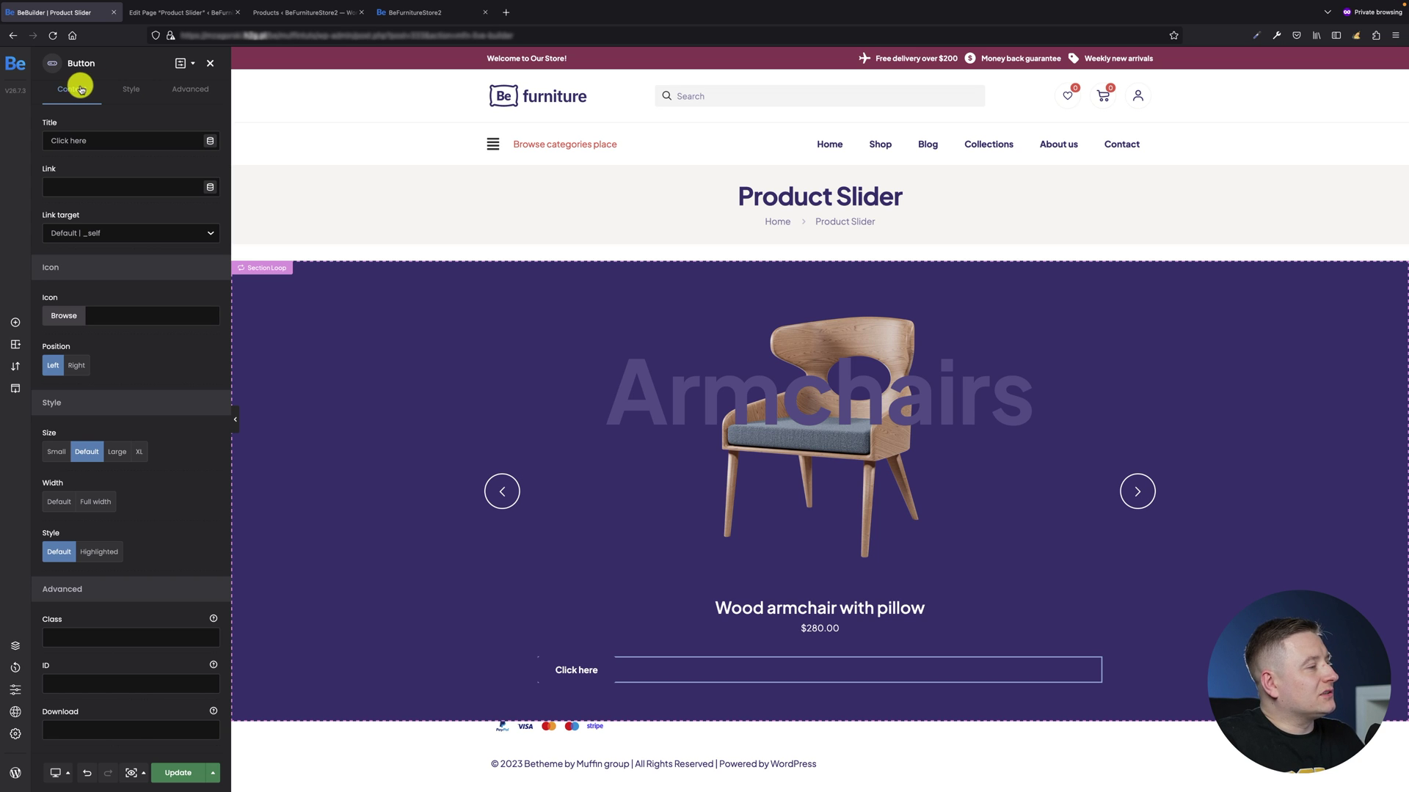
pyautogui.click(99, 552)
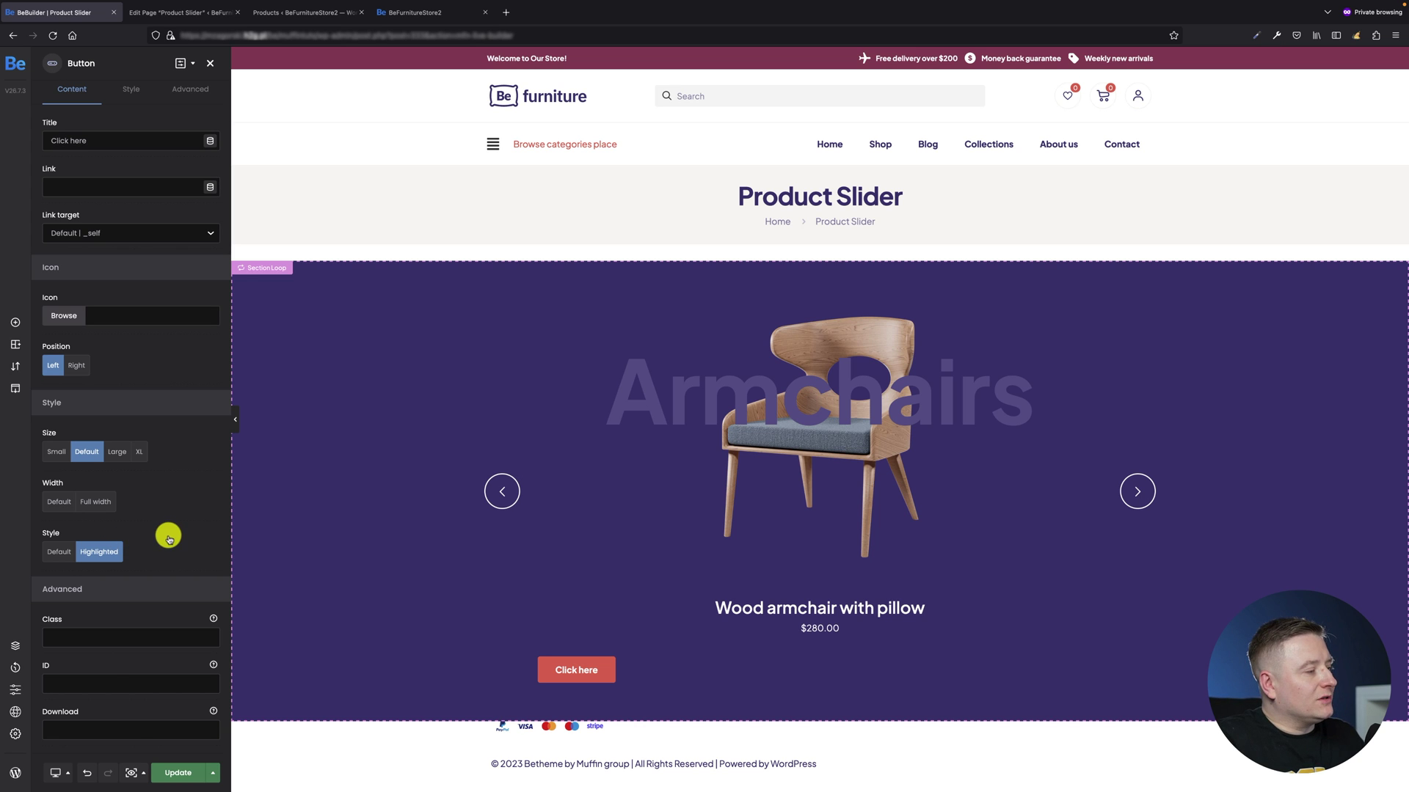
# Step: Open the WordPress dashboard separately and examine Betheme's global button options, including the default and highlighted button previews and colors
pyautogui.click(24, 774)
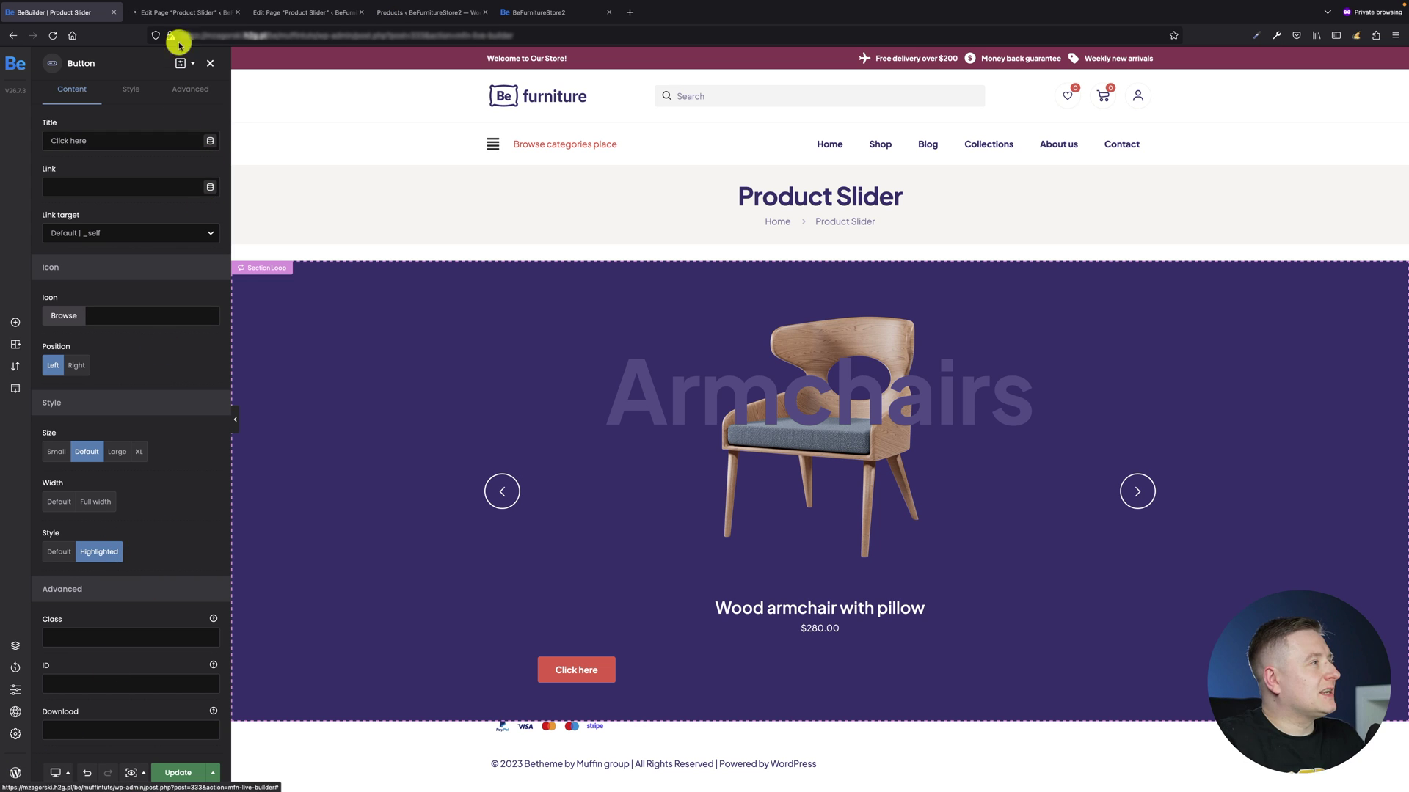
pyautogui.click(178, 14)
pyautogui.click(19, 61)
pyautogui.moveTo(45, 97)
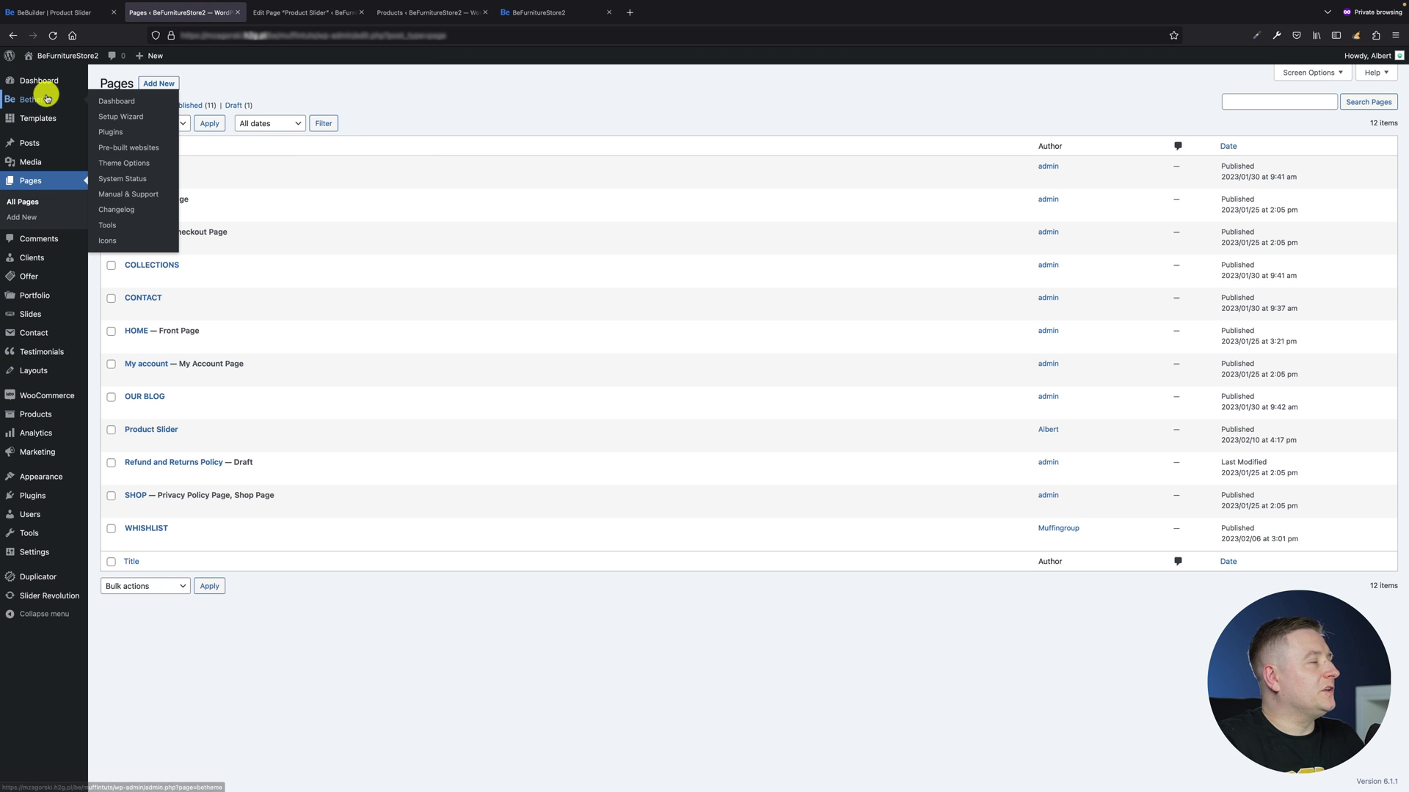
pyautogui.click(134, 163)
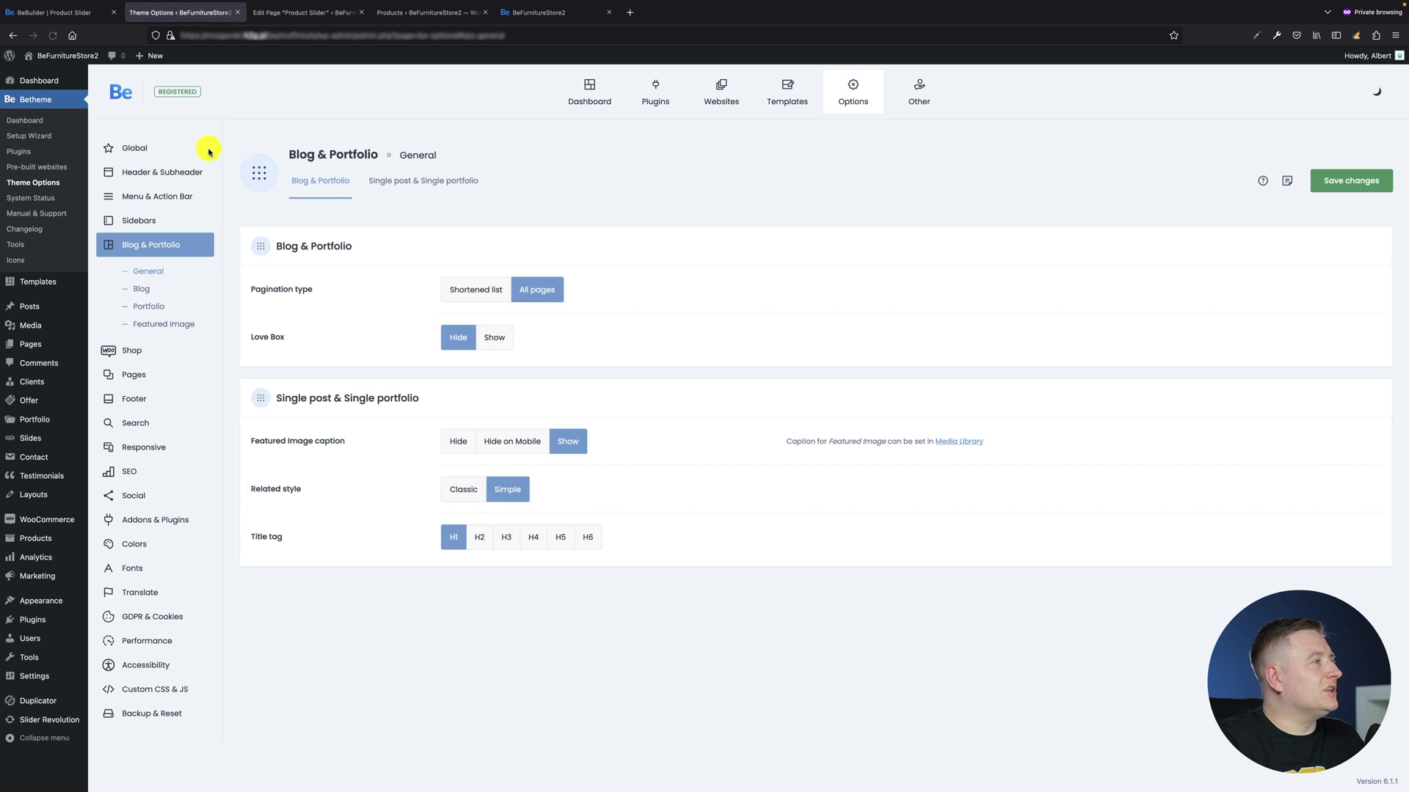
pyautogui.click(187, 148)
pyautogui.click(134, 148)
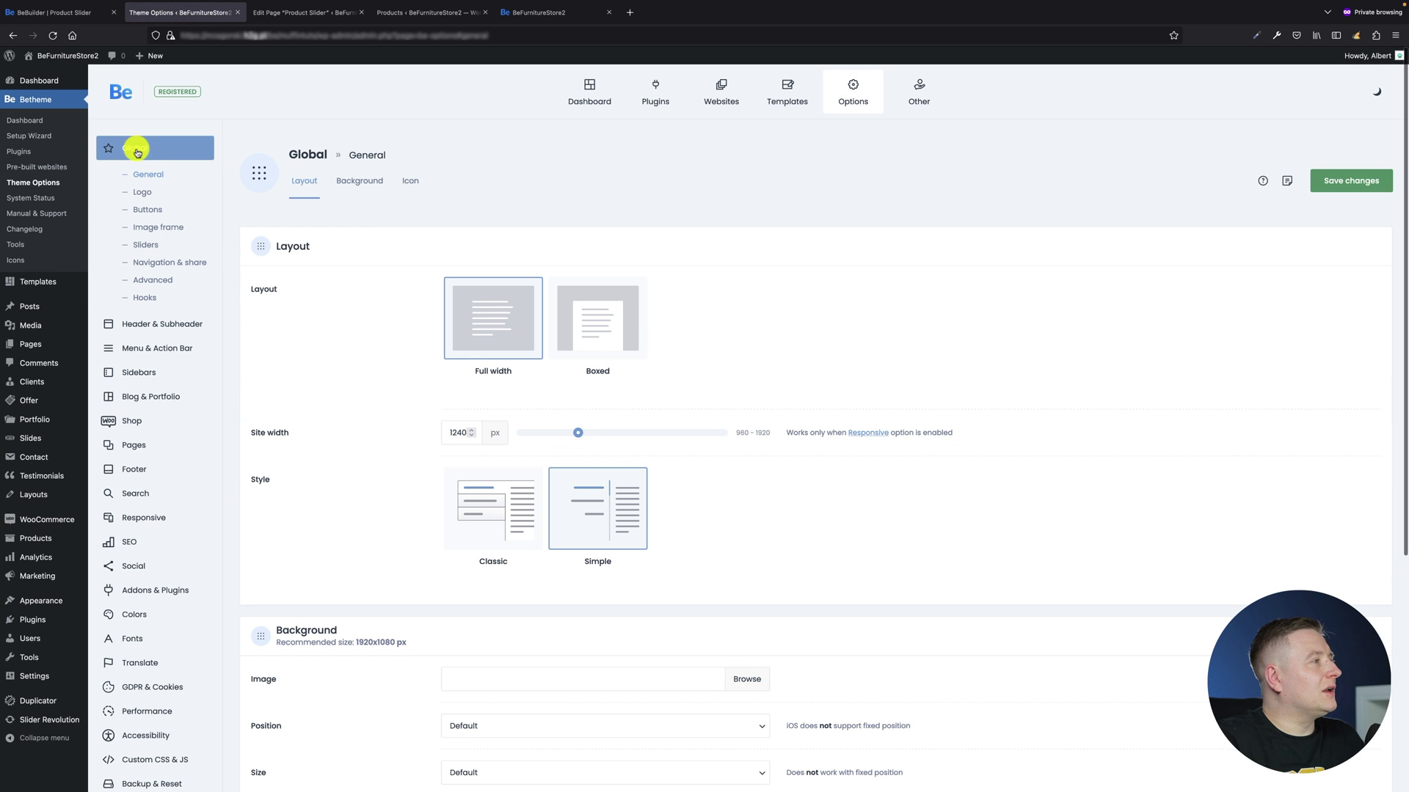
pyautogui.click(151, 210)
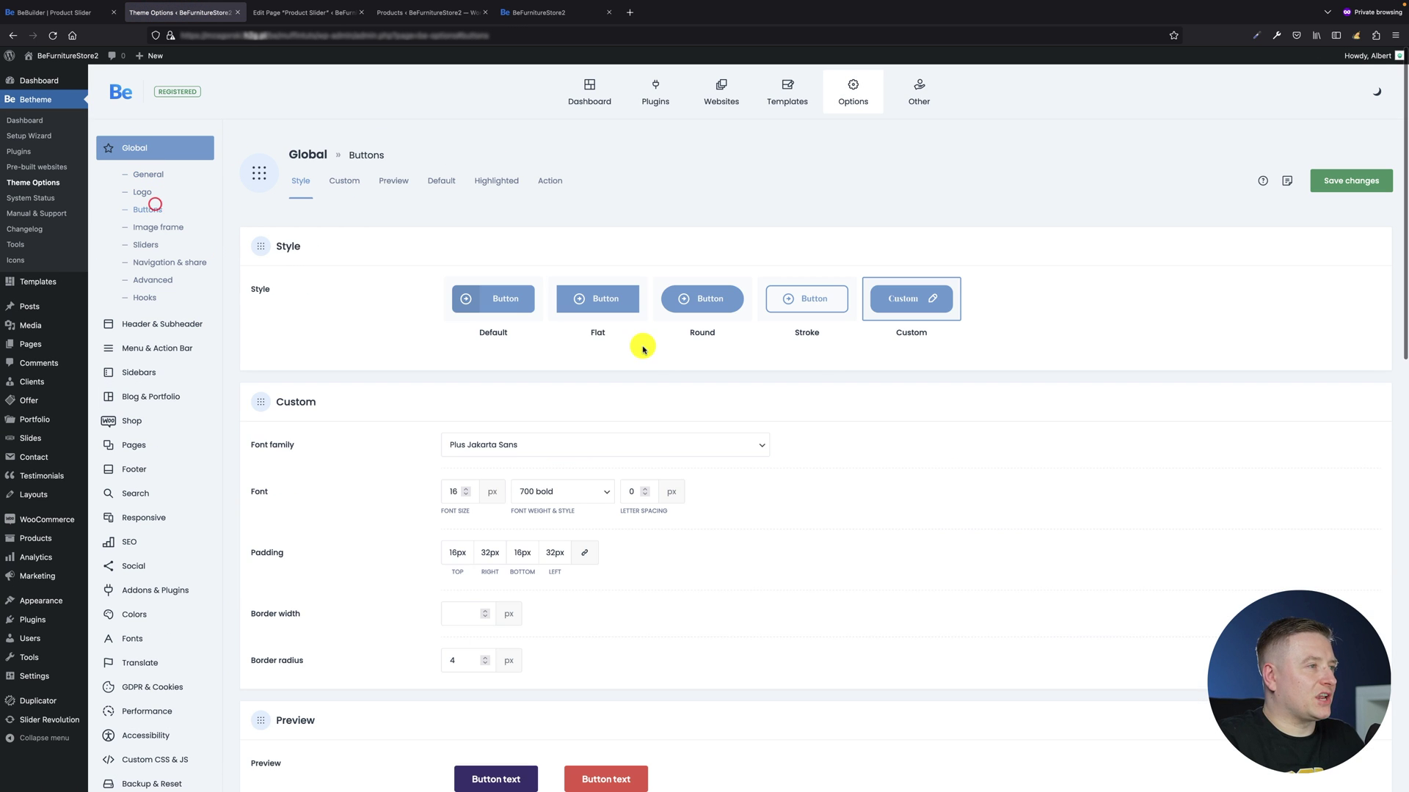
pyautogui.scroll(-2, 851, 420)
pyautogui.scroll(-4, 851, 420)
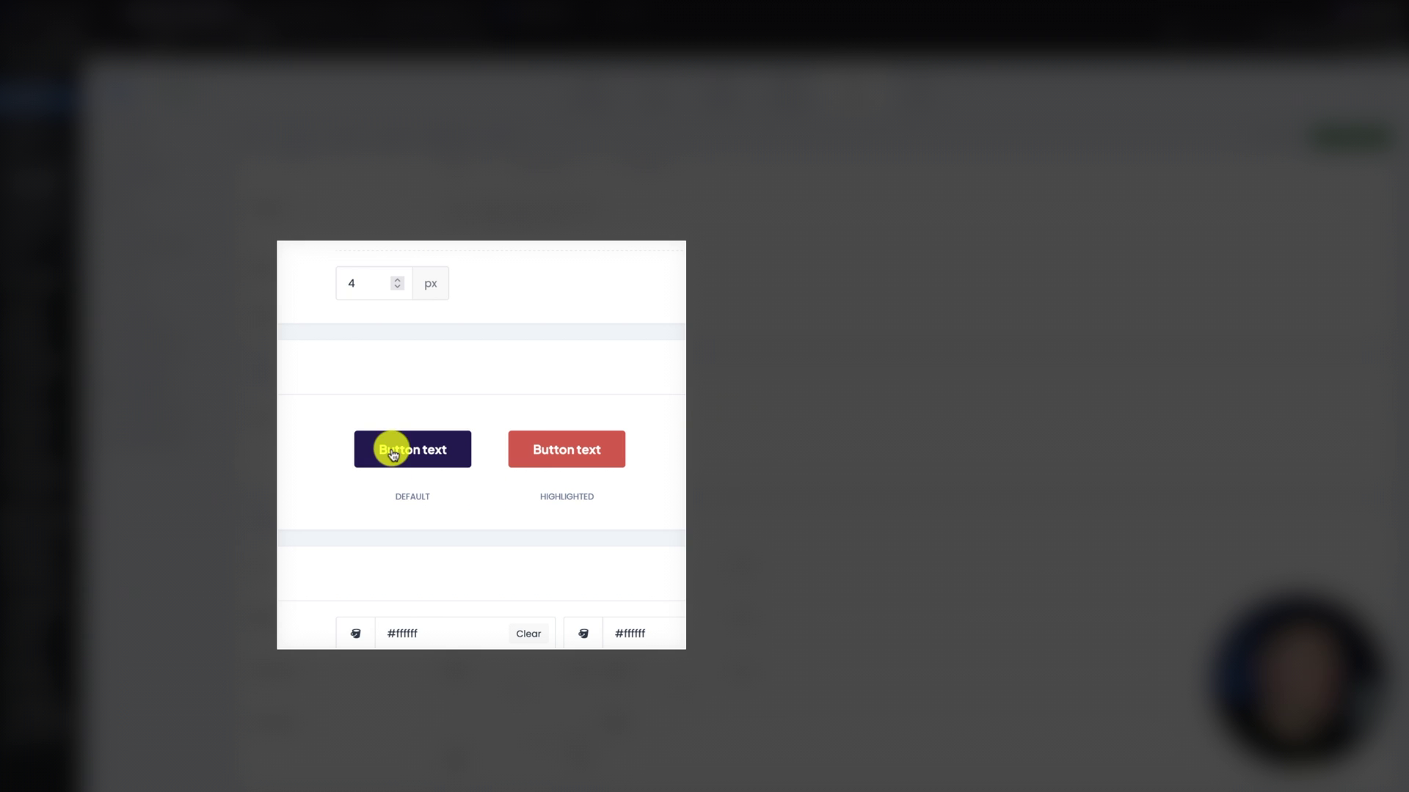
pyautogui.scroll(-1, 884, 422)
pyautogui.scroll(-1, 881, 424)
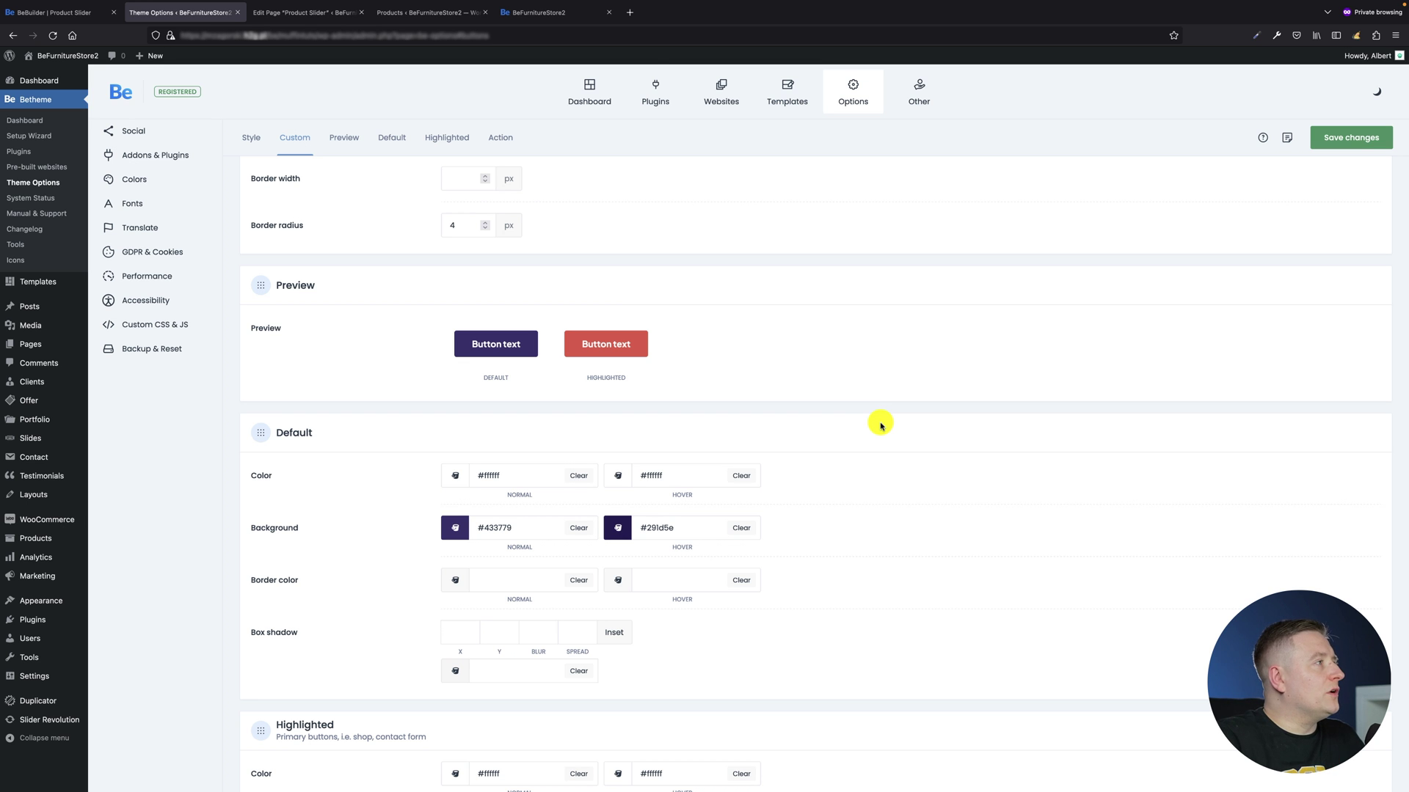
# Step: Return to the page builder and open the typography options in the new button's style settings
pyautogui.click(88, 12)
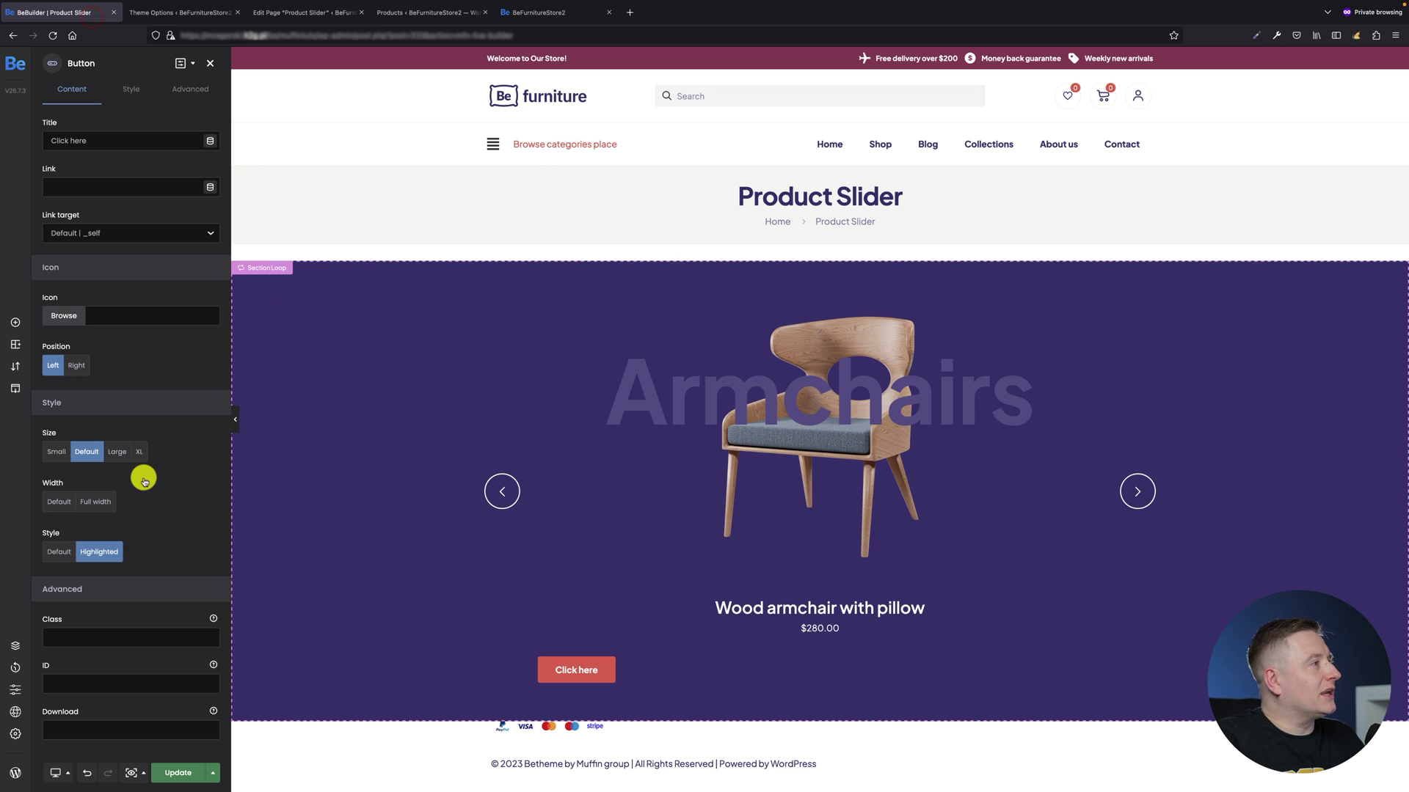
pyautogui.click(132, 90)
pyautogui.click(95, 163)
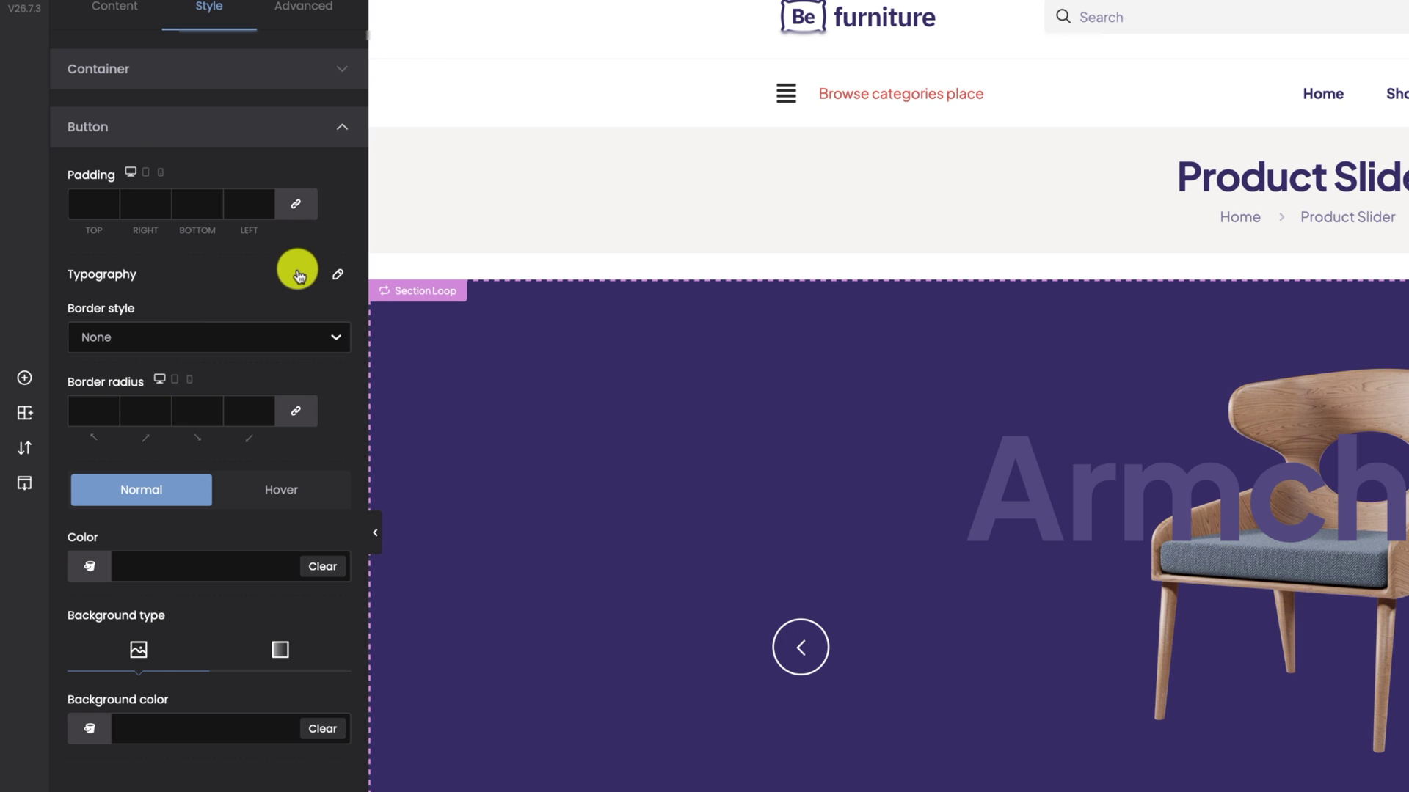
pyautogui.click(151, 569)
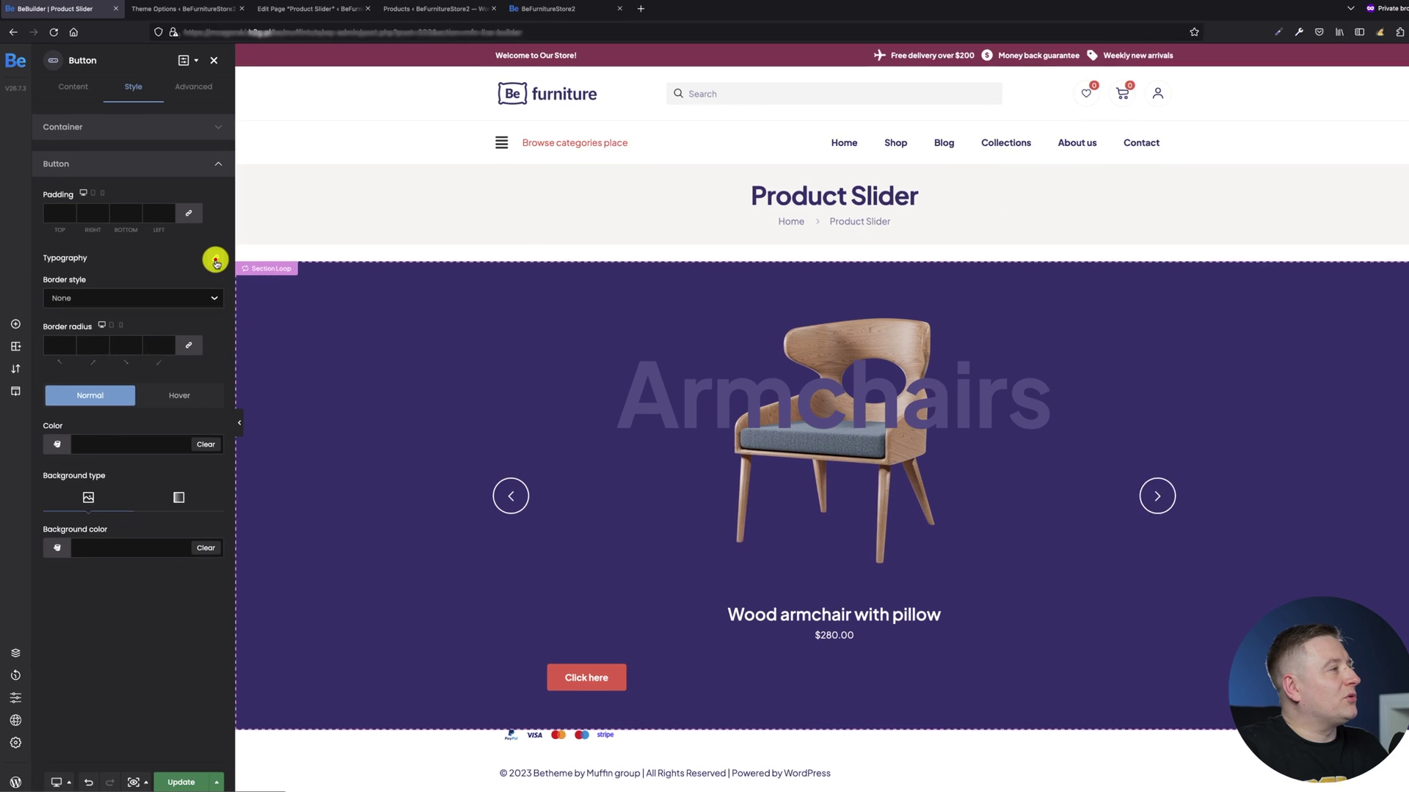
pyautogui.click(338, 274)
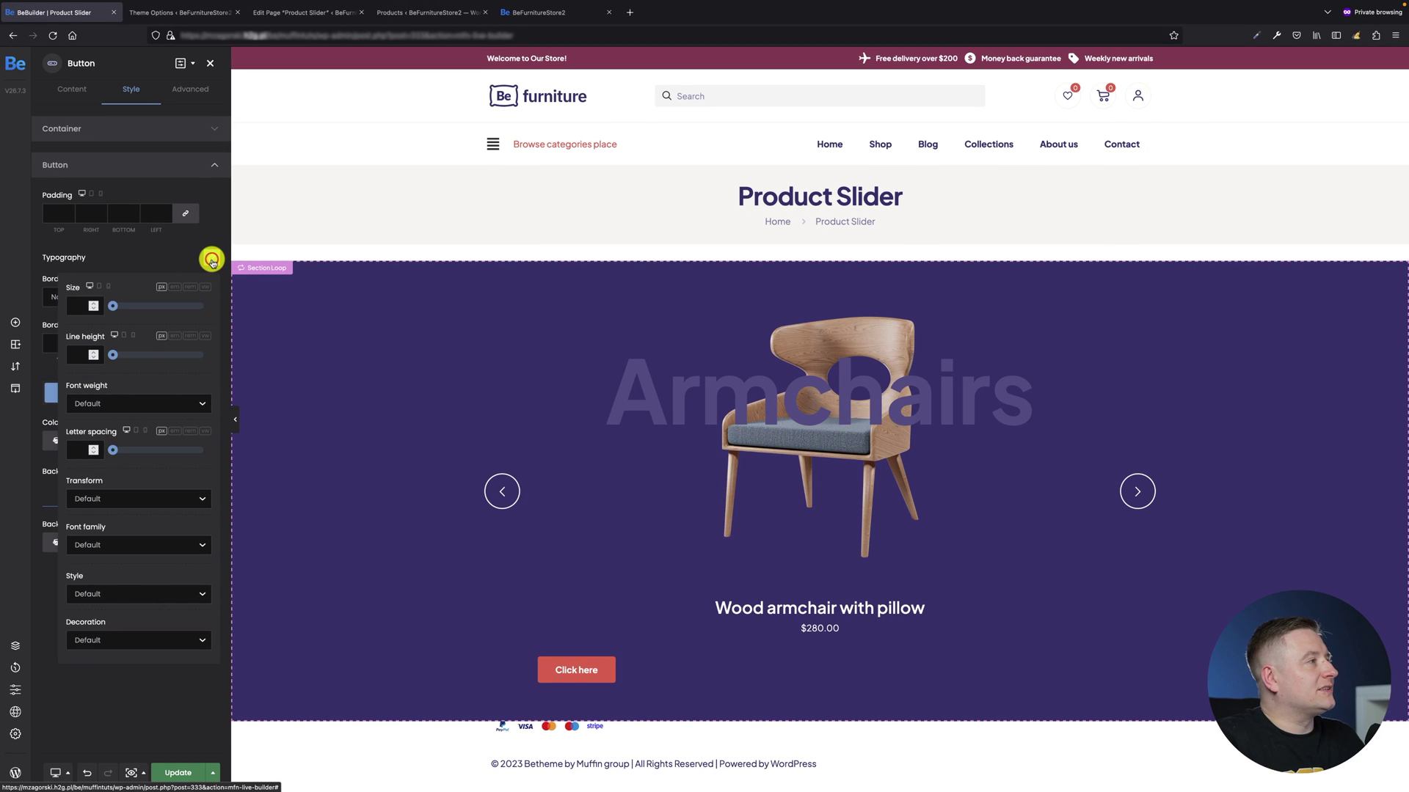
# Step: Recheck the theme's global button options, and center the Button element within its container
pyautogui.click(170, 15)
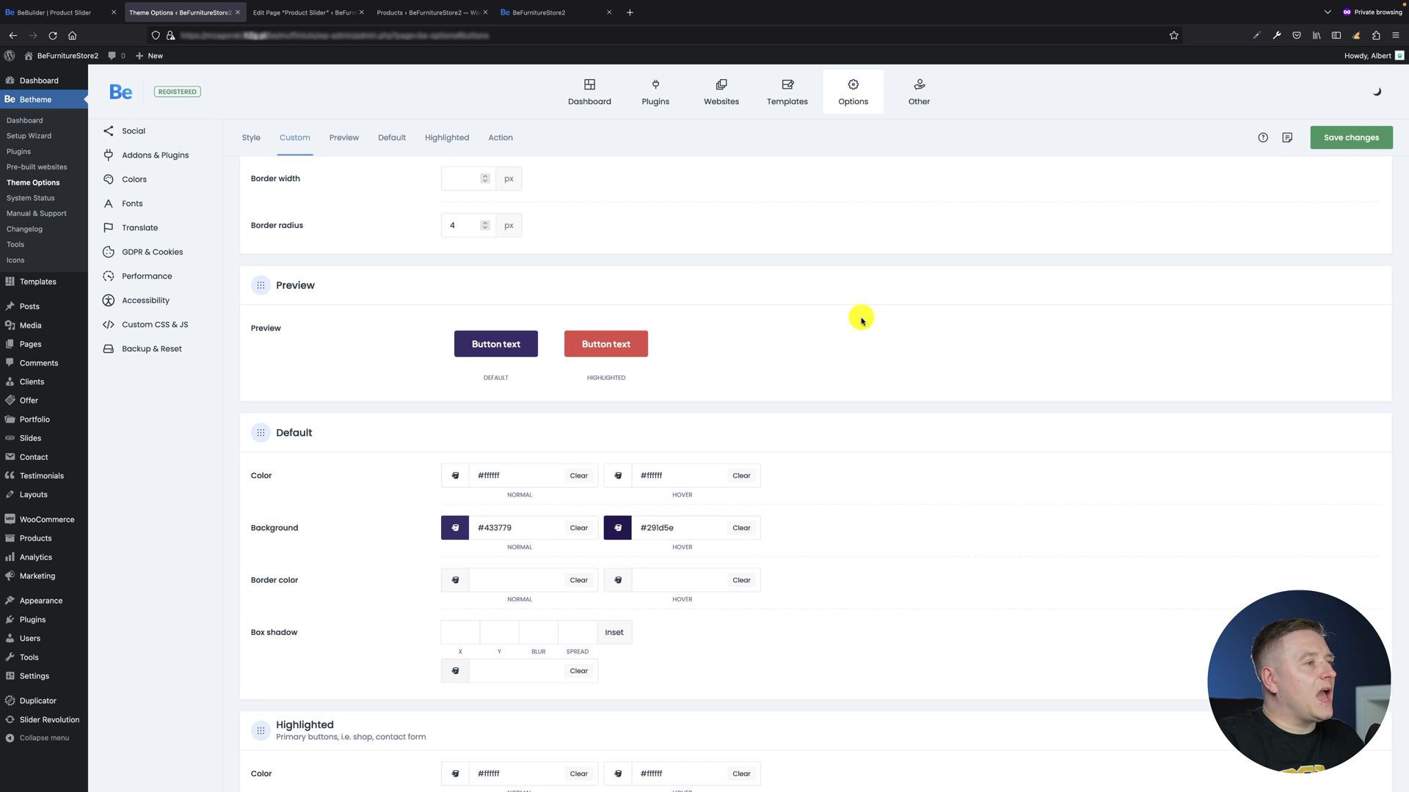
pyautogui.click(49, 13)
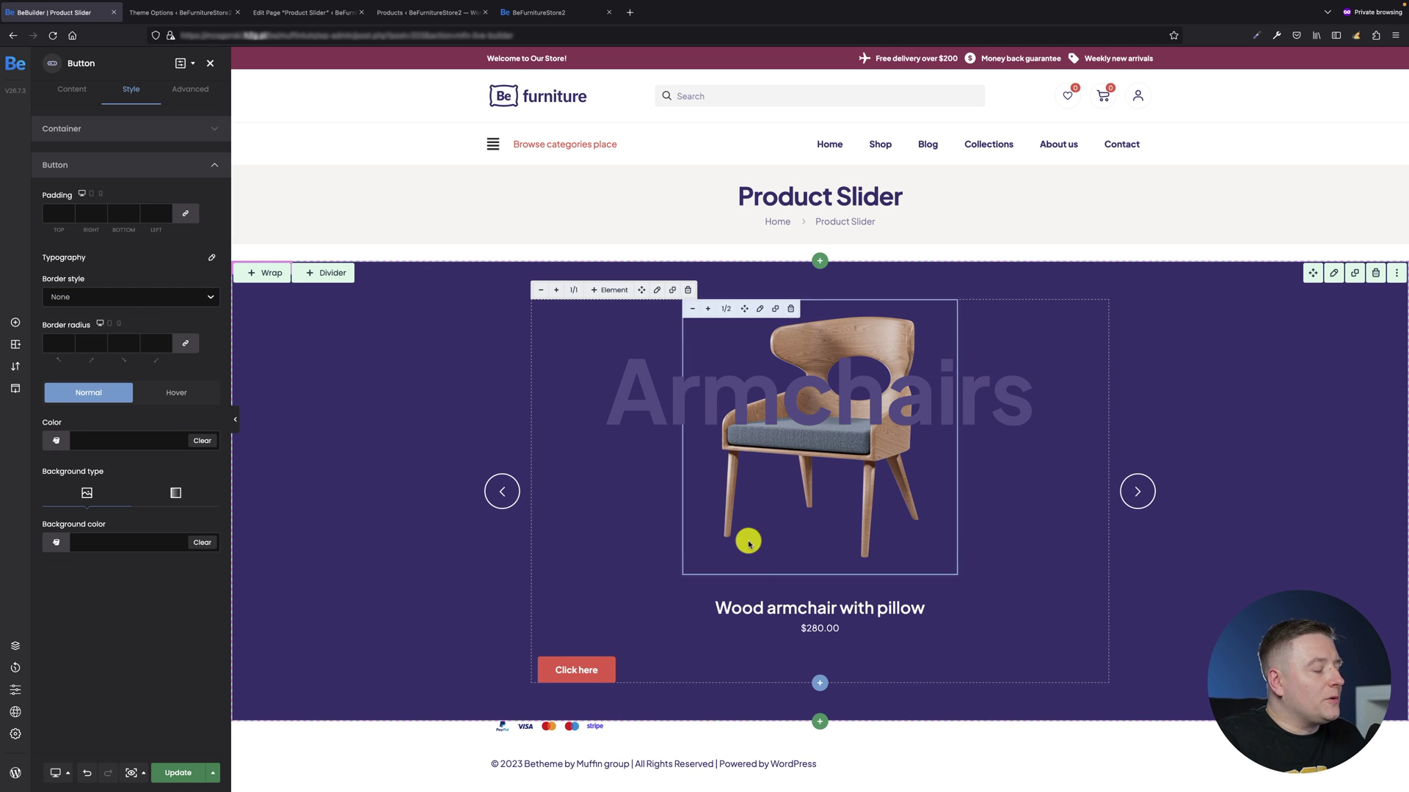
pyautogui.click(717, 662)
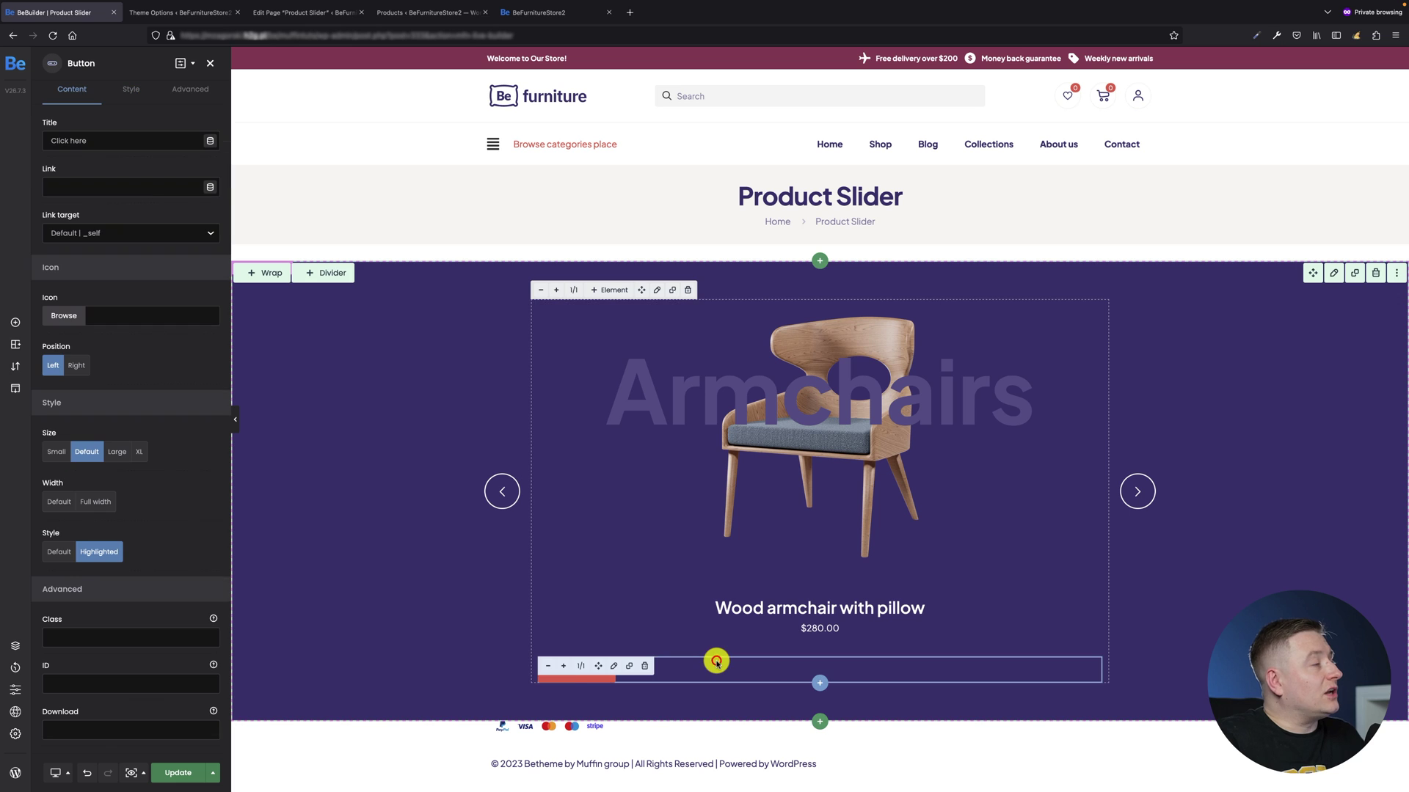
pyautogui.click(128, 89)
pyautogui.click(132, 129)
pyautogui.click(110, 179)
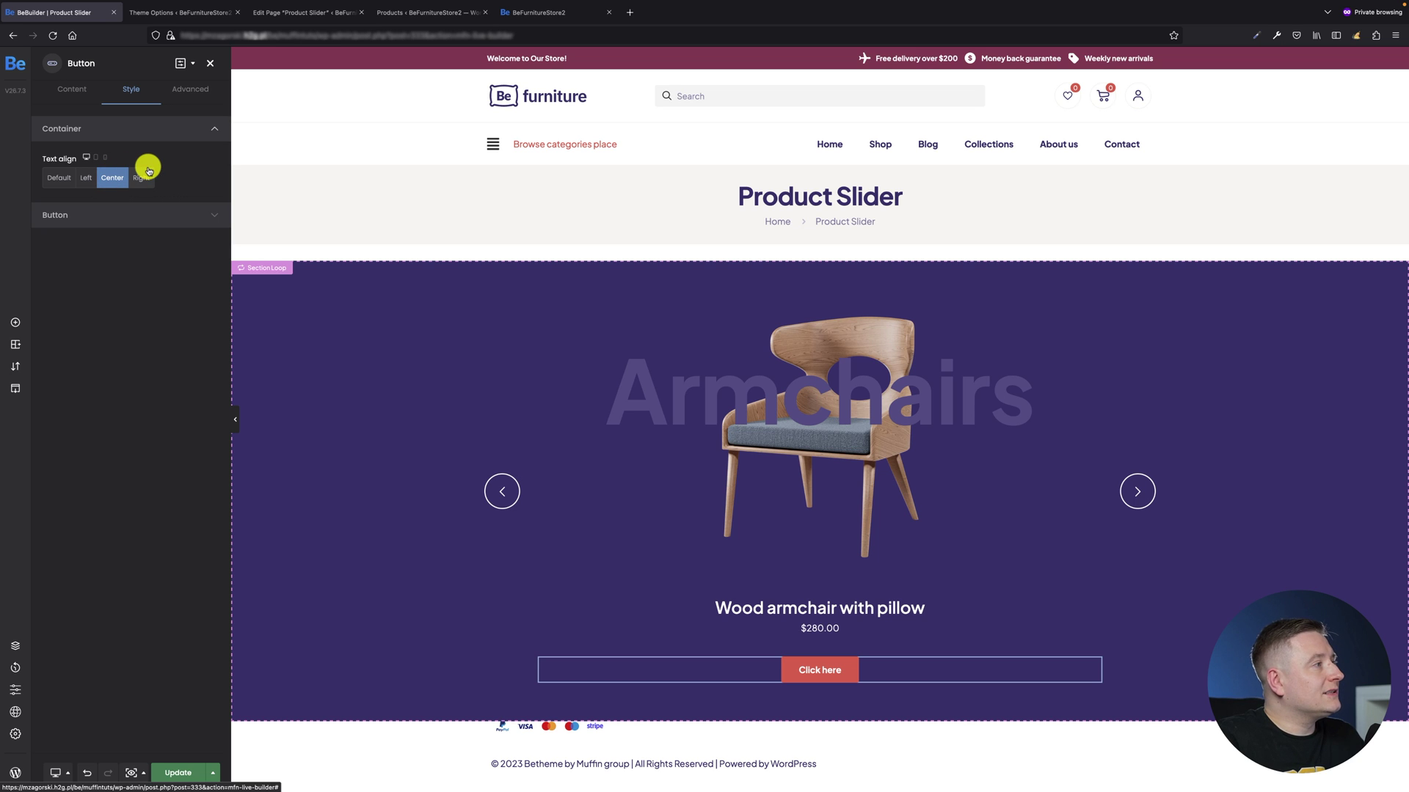
# Step: Check the button wording on the example store's slider, and set the Button element's title to "Buy product"
pyautogui.click(76, 100)
pyautogui.click(151, 140)
pyautogui.tripleClick(151, 140)
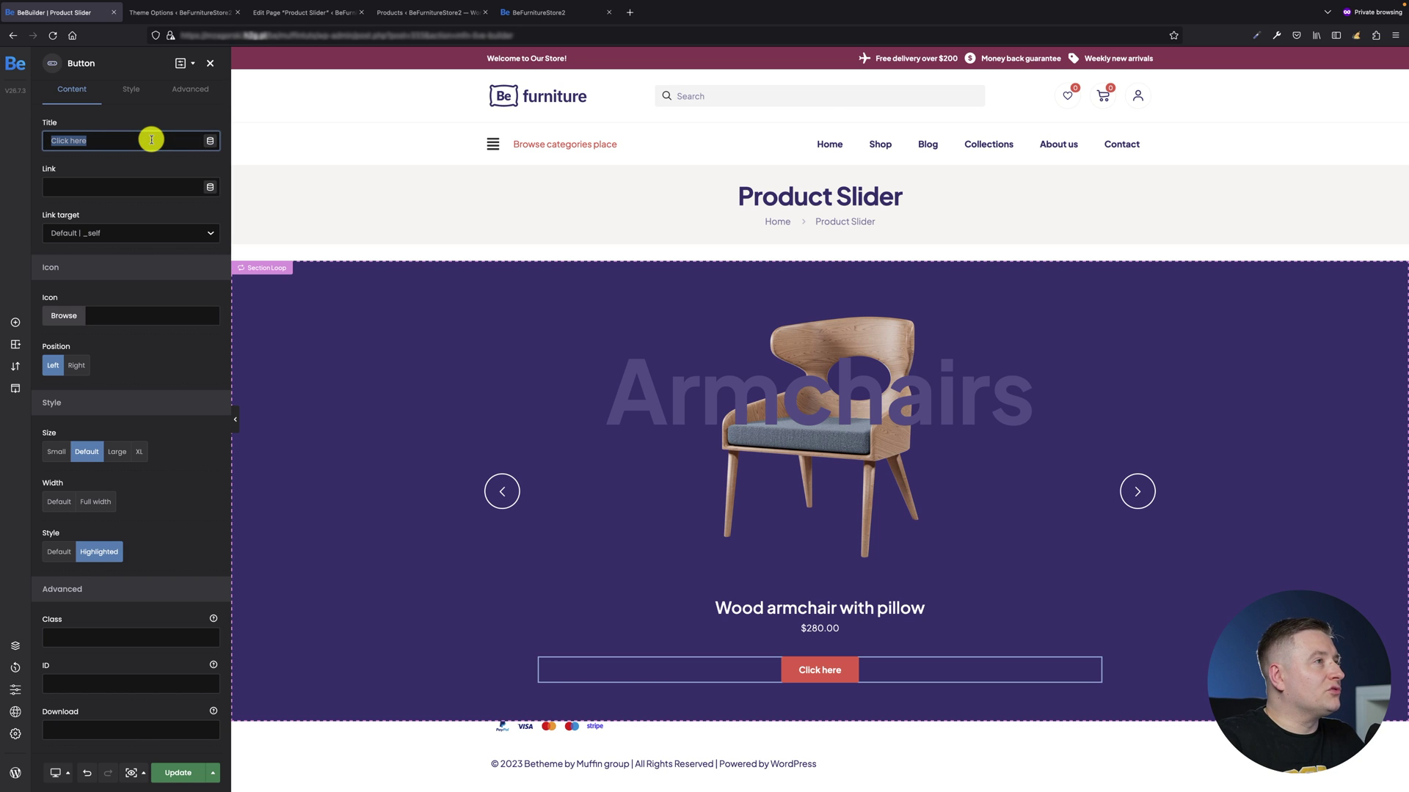
pyautogui.click(541, 13)
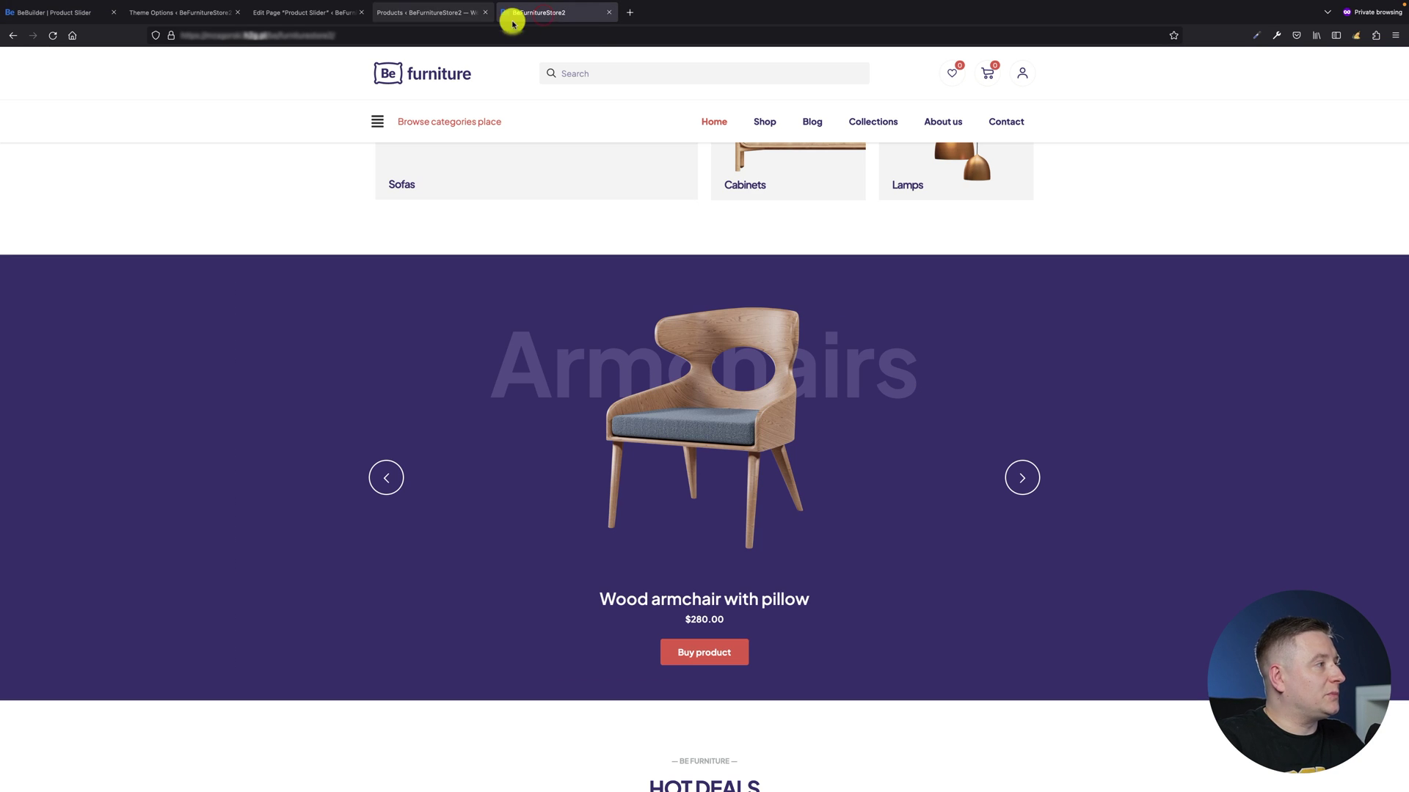
pyautogui.click(66, 14)
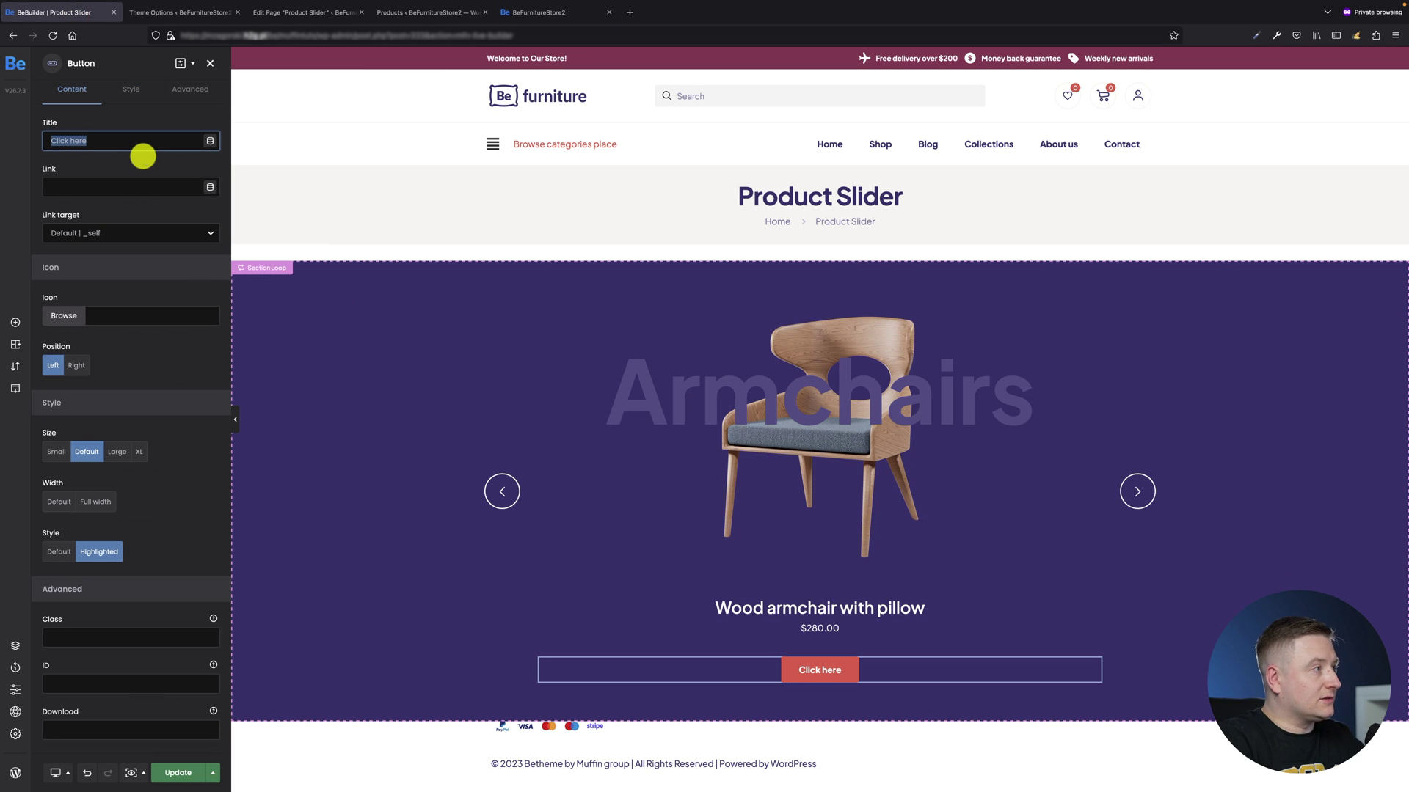
pyautogui.write('But')
pyautogui.write(' product')
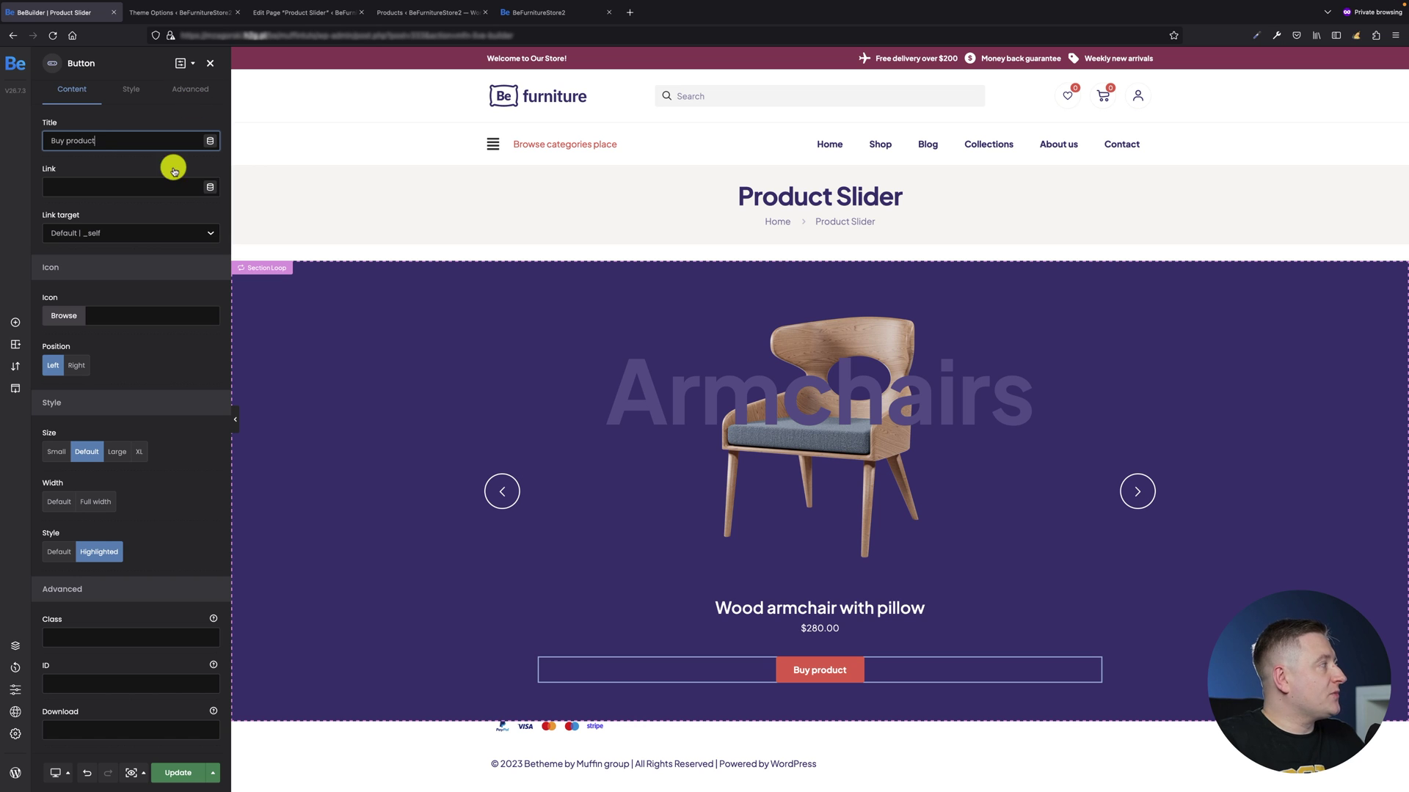
# Step: Link the "Buy product" button to each product dynamically using the Product Link {permalink} data
pyautogui.click(208, 190)
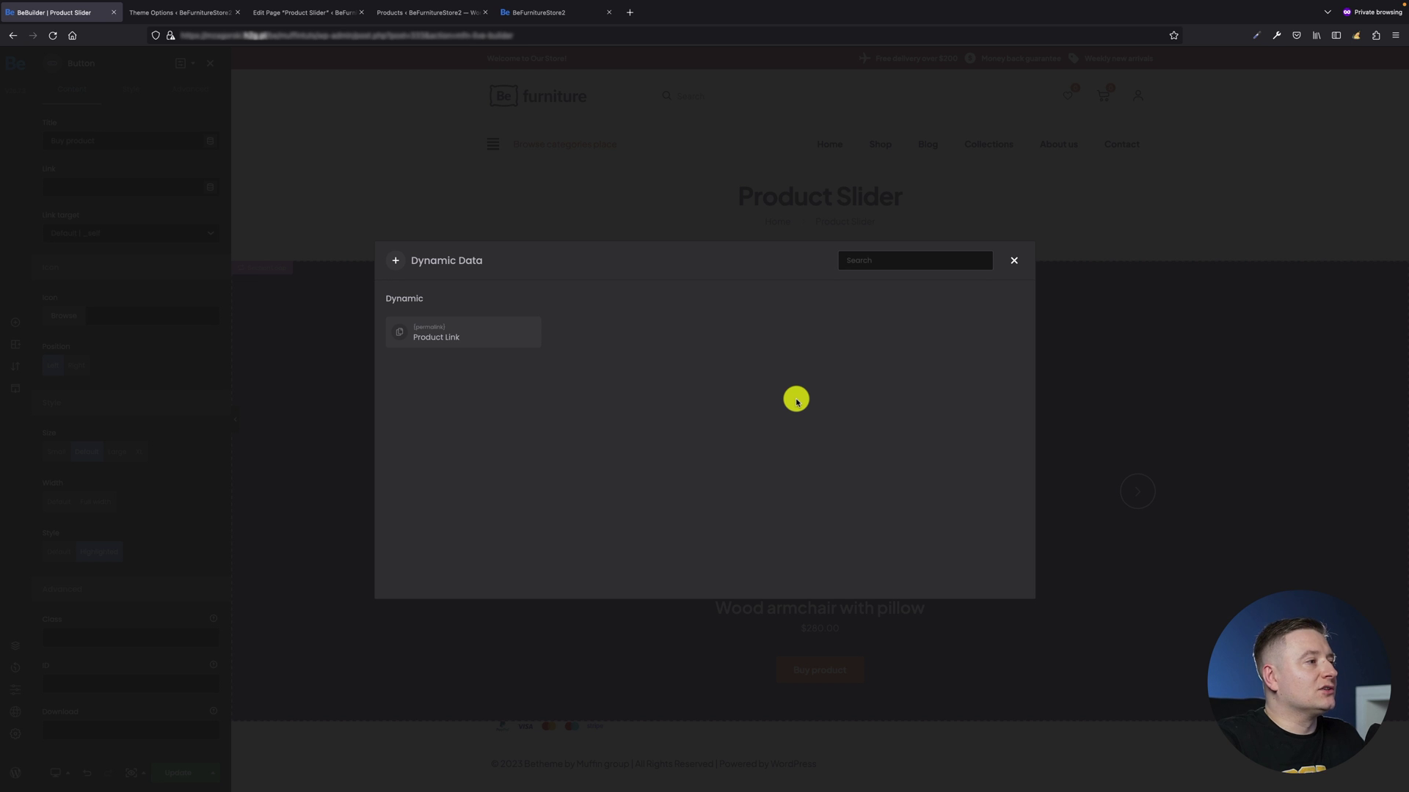
pyautogui.click(463, 339)
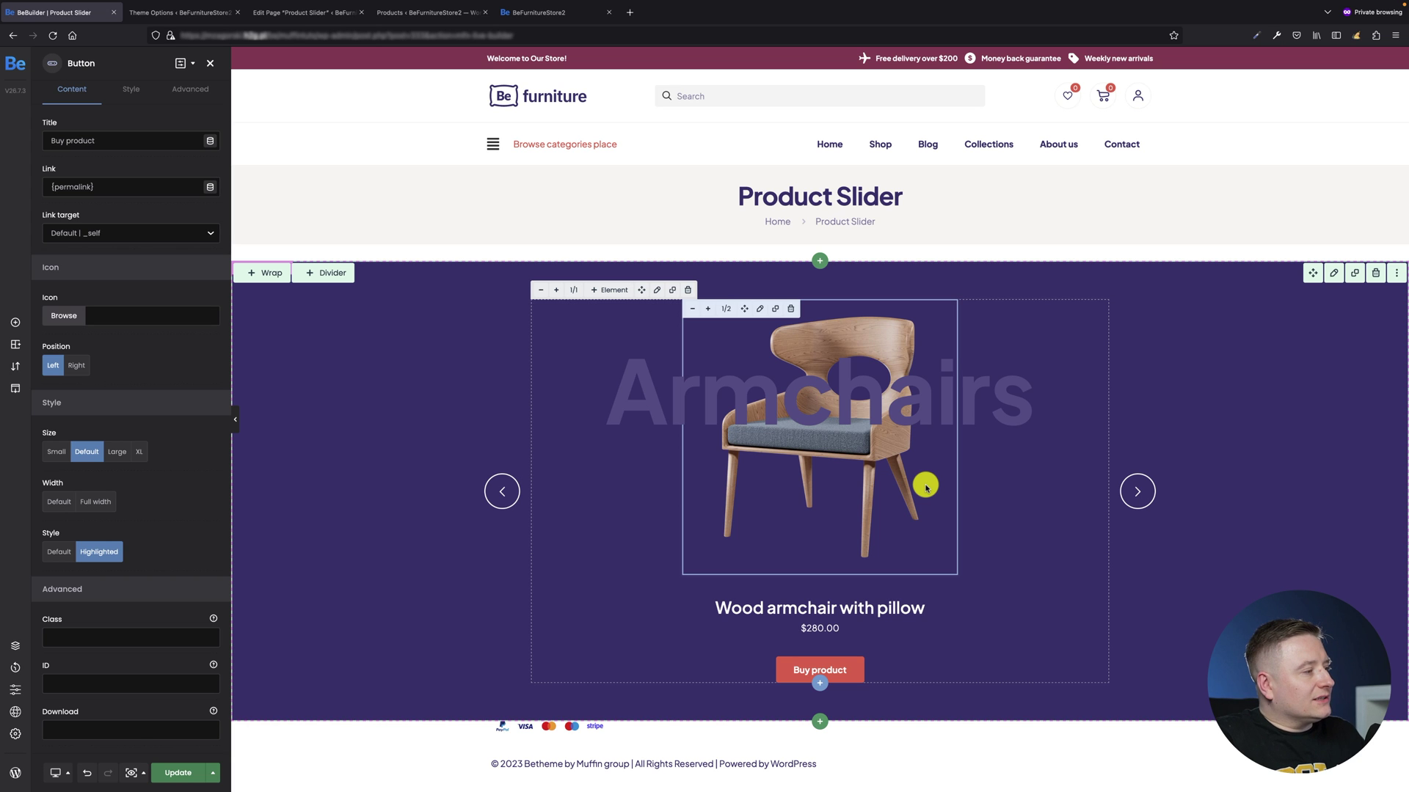
pyautogui.scroll(-2, 186, 553)
pyautogui.scroll(2, 186, 554)
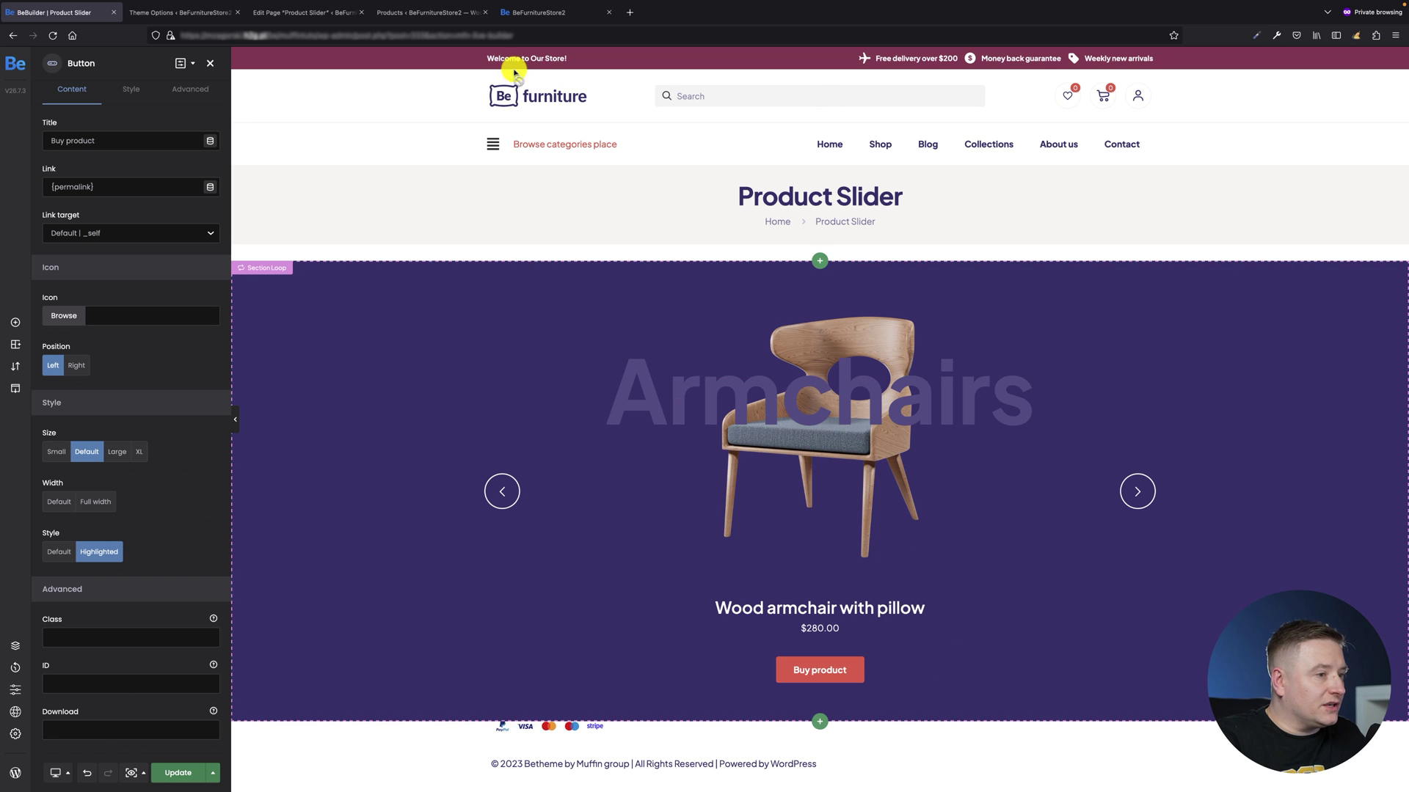
# Step: Compare the price and button spacing with the example store's slider, and set the price text's bottom margin to 25px
pyautogui.click(541, 12)
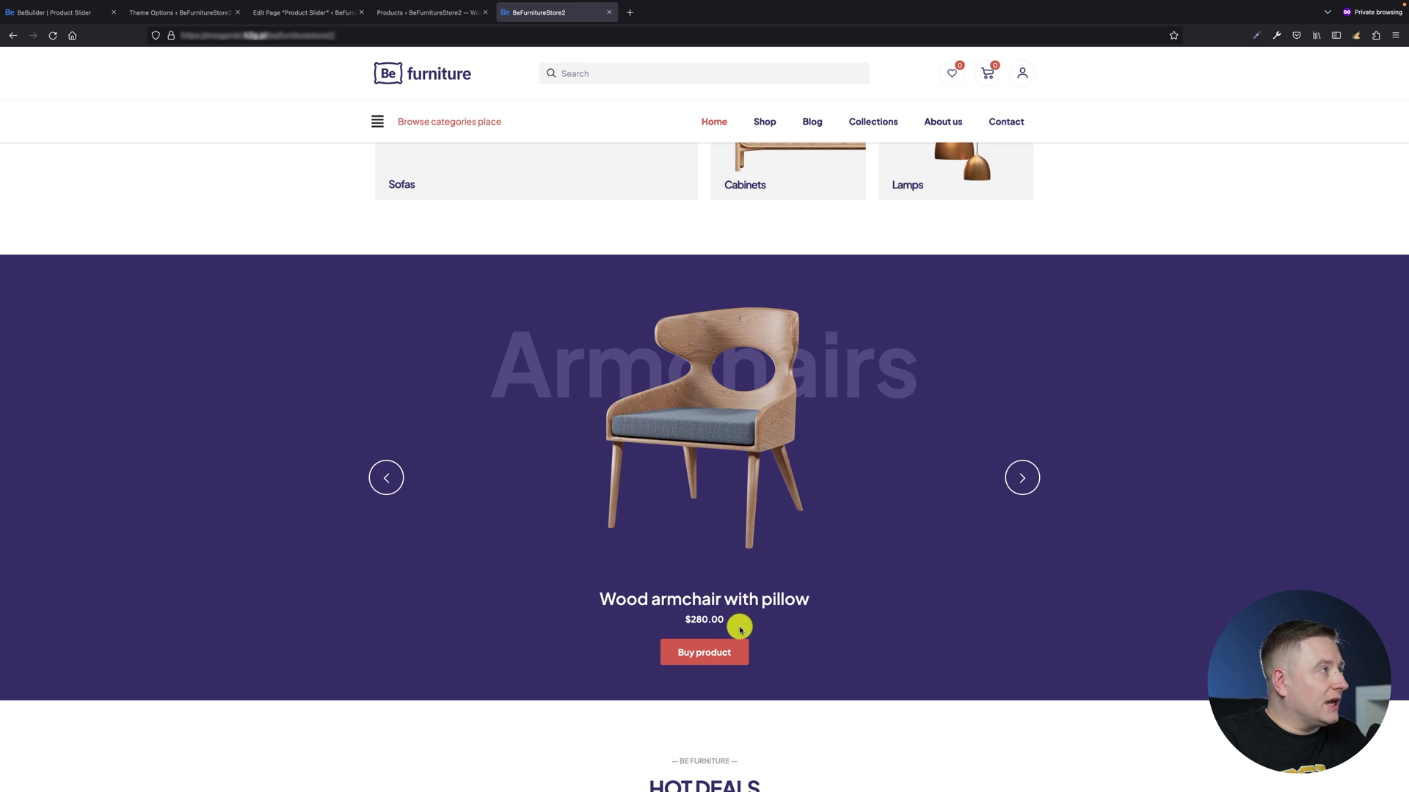
pyautogui.click(62, 12)
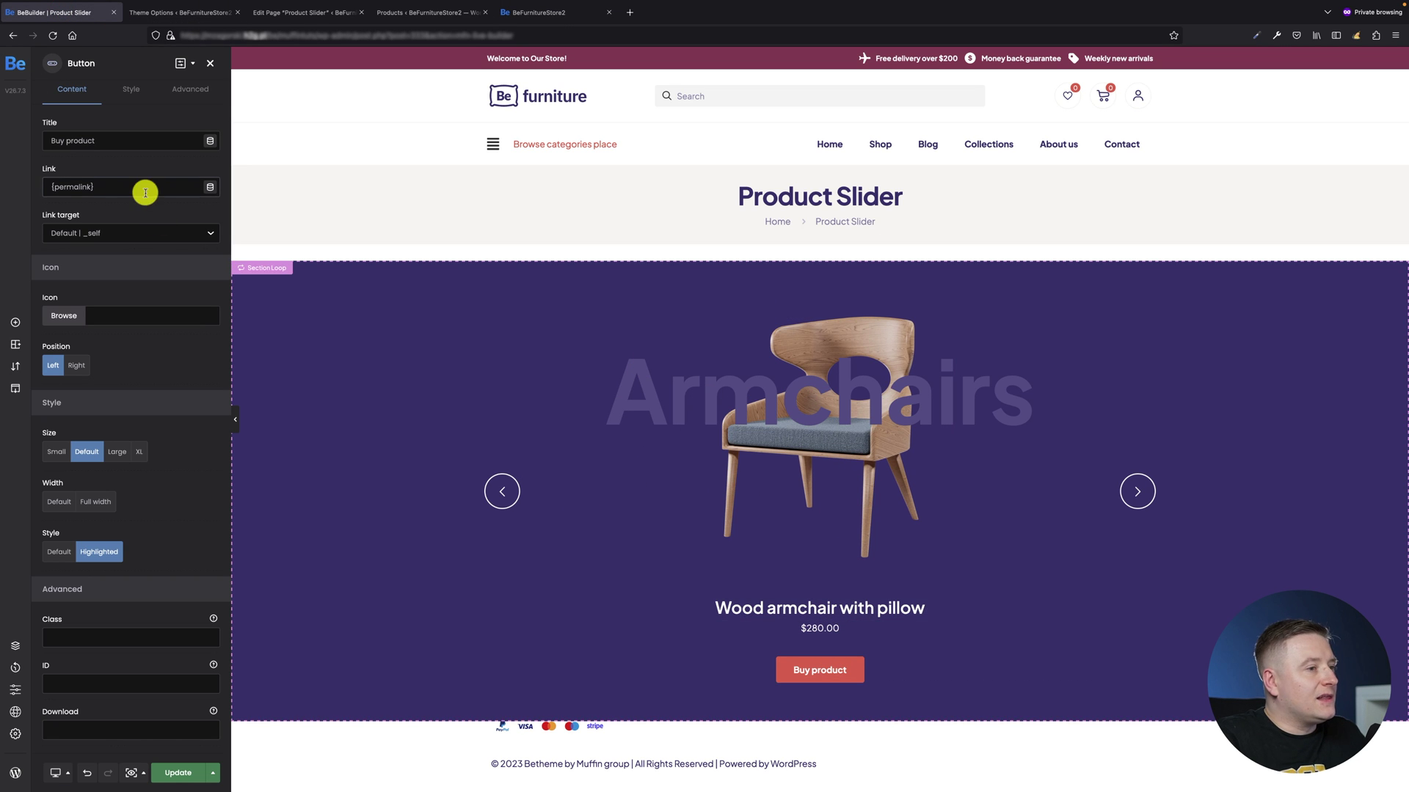
pyautogui.click(862, 630)
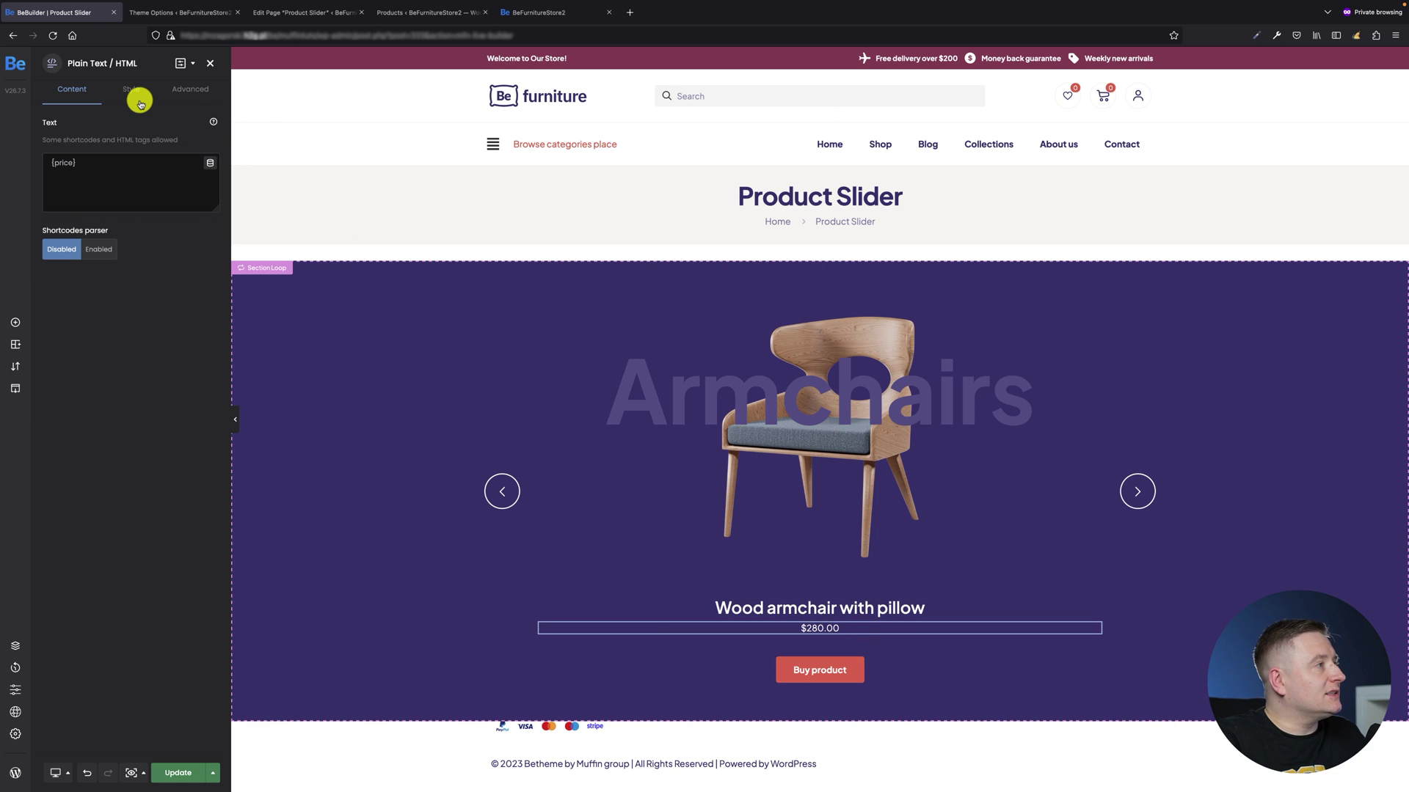
pyautogui.click(190, 89)
pyautogui.click(116, 164)
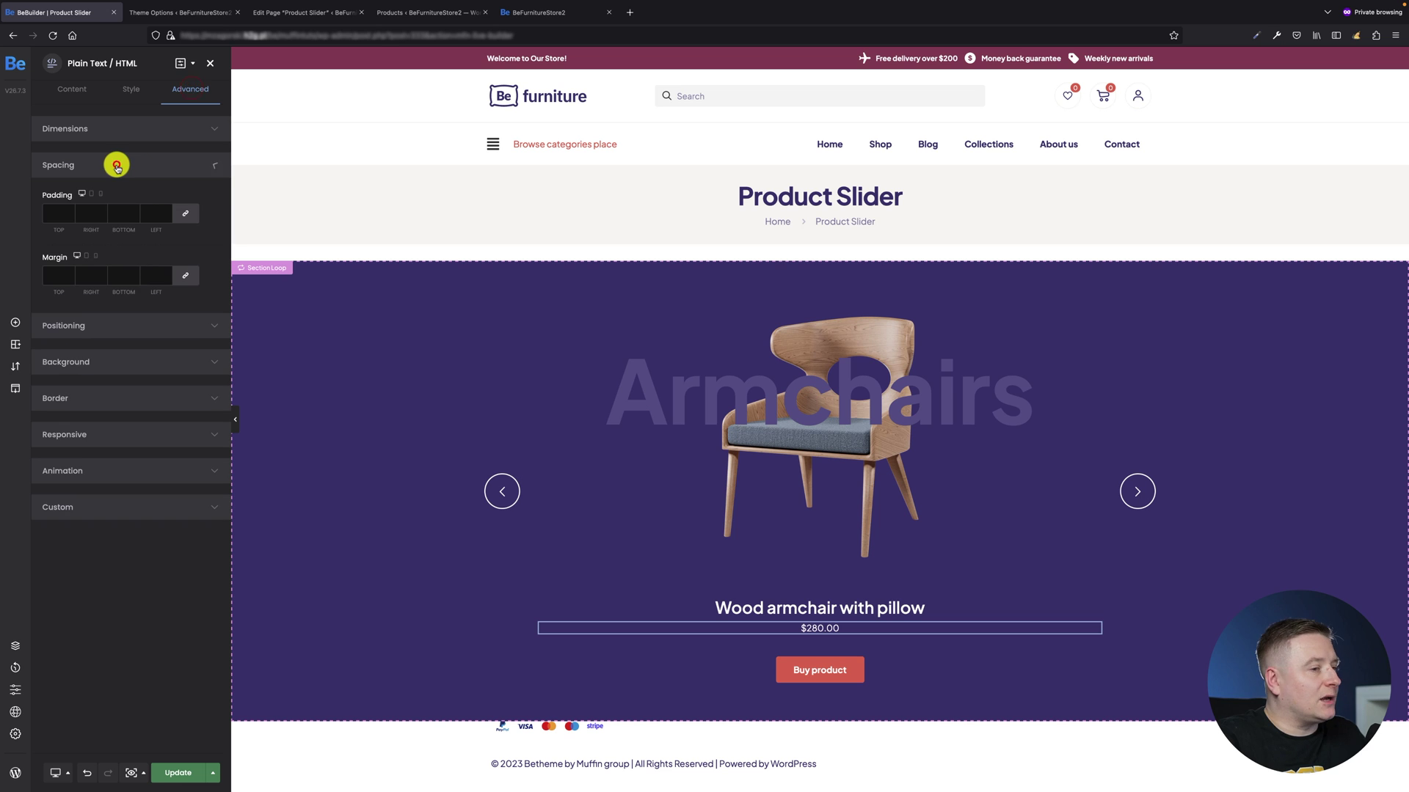
pyautogui.moveTo(126, 278); pyautogui.dragTo(140, 278)
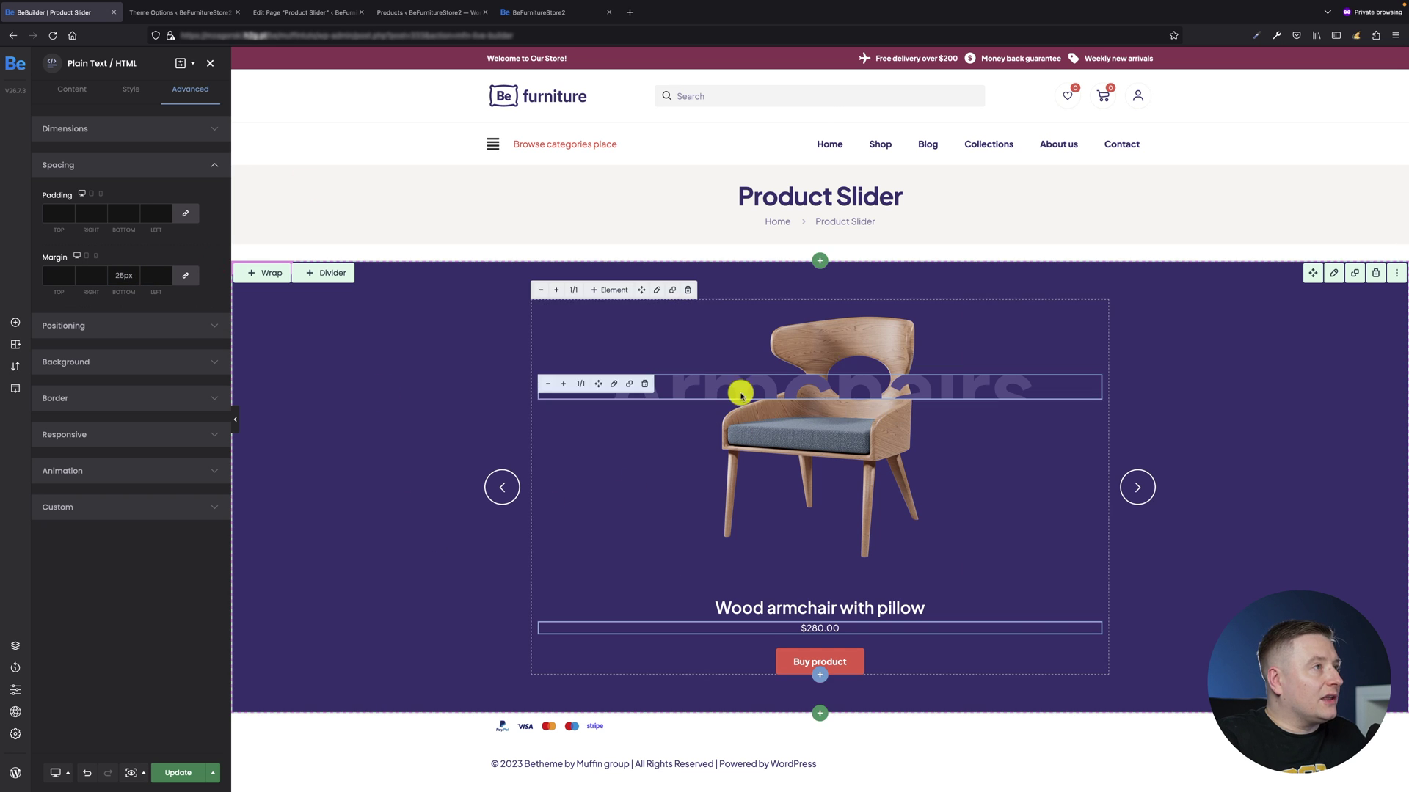
pyautogui.click(550, 22)
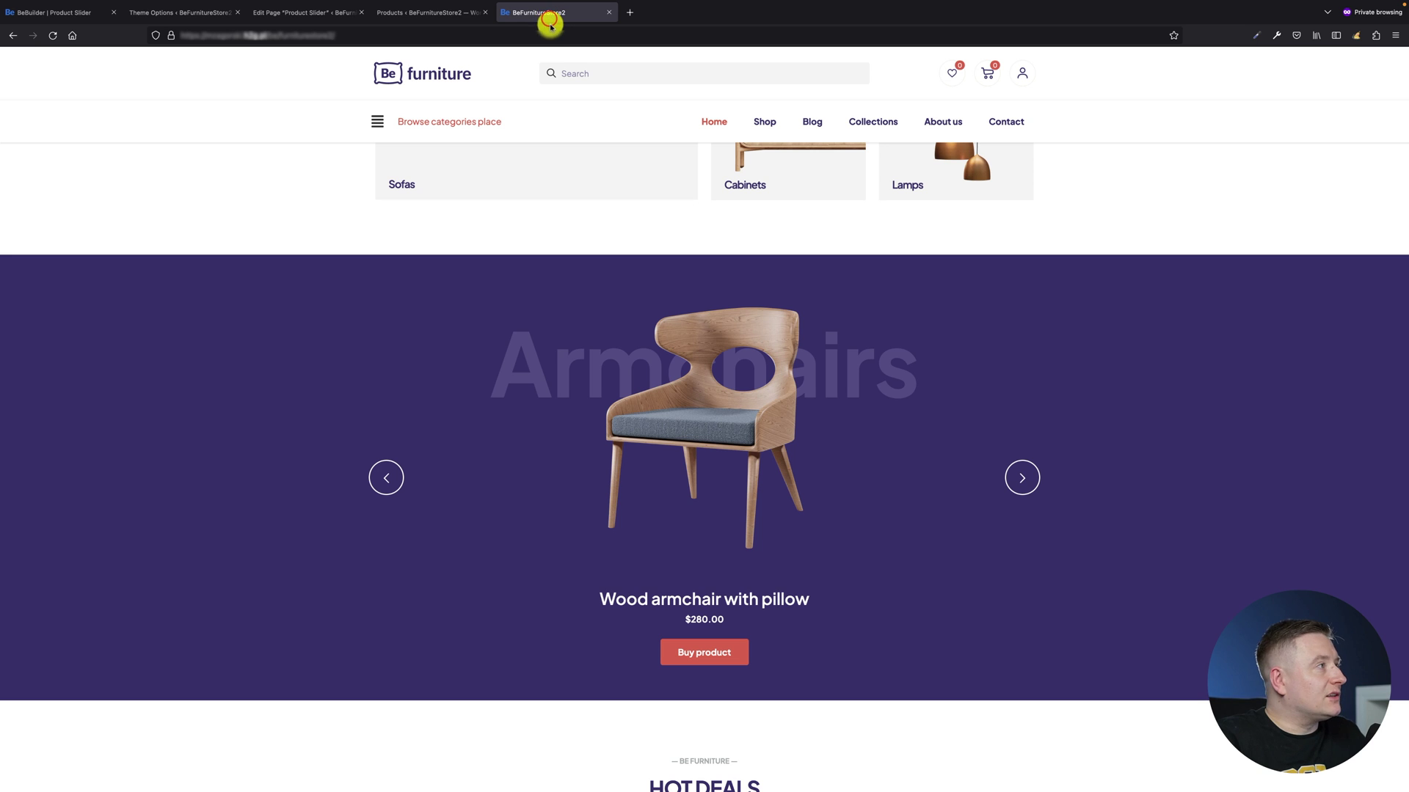
pyautogui.click(45, 13)
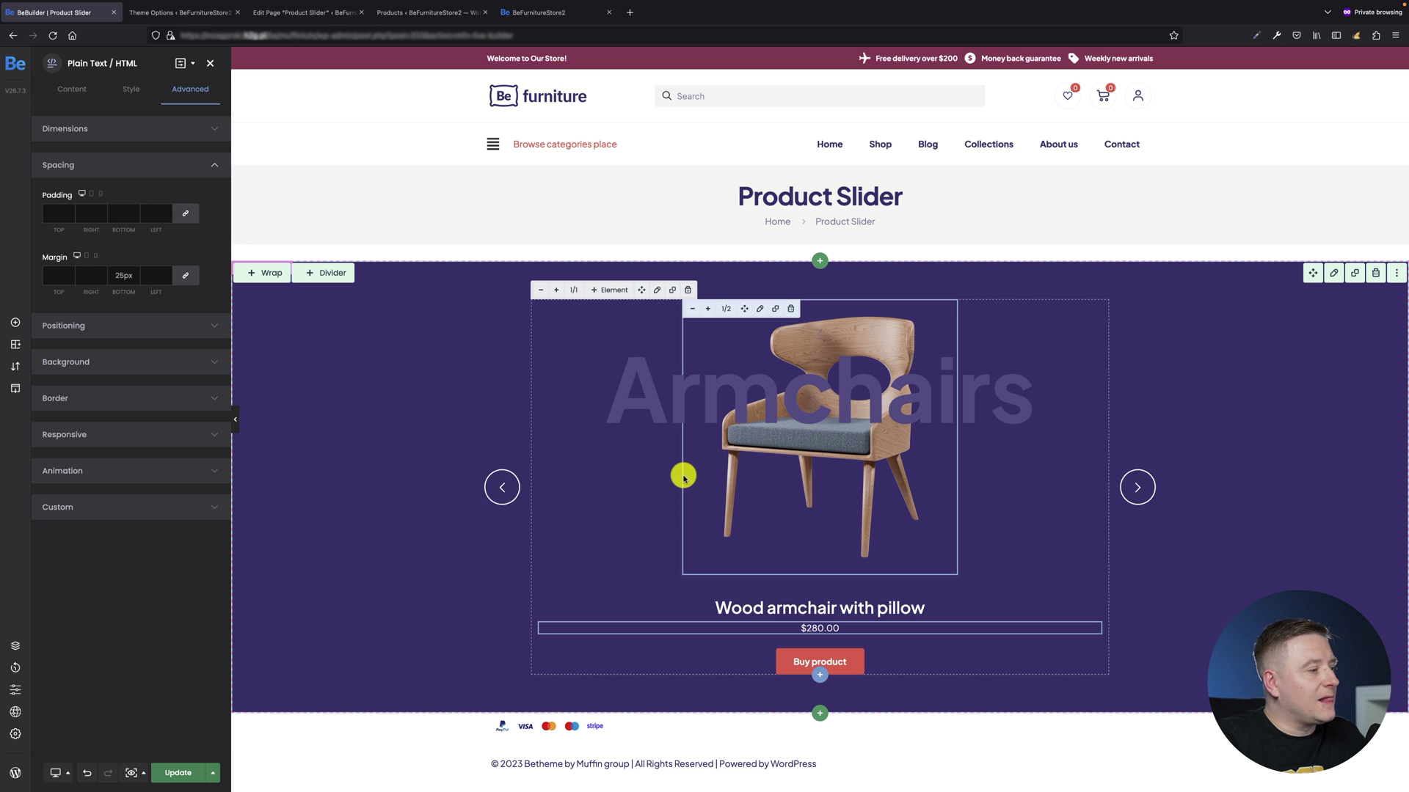
# Step: Update the Product Slider page and test the slider's previous and next navigation on the live page
pyautogui.click(184, 772)
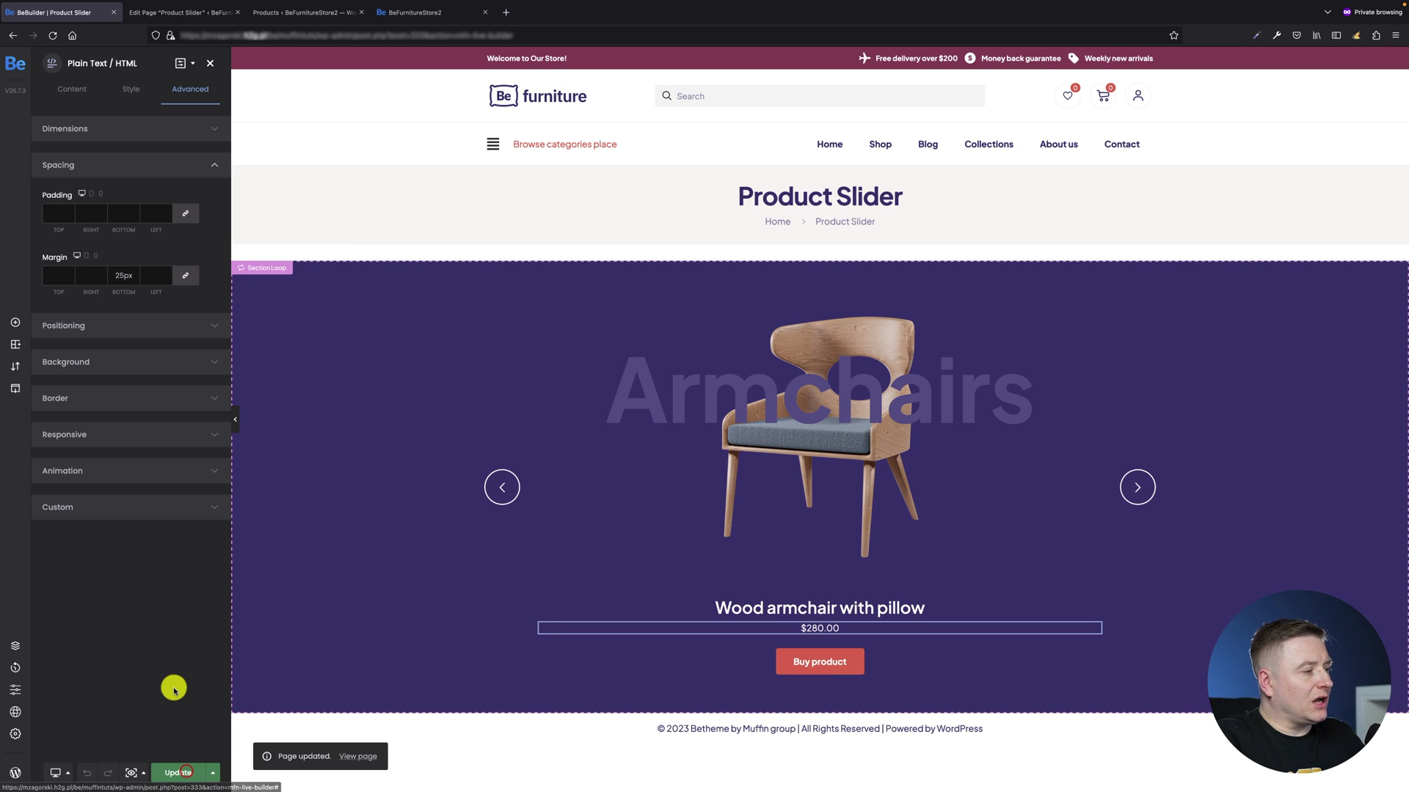
pyautogui.click(364, 755)
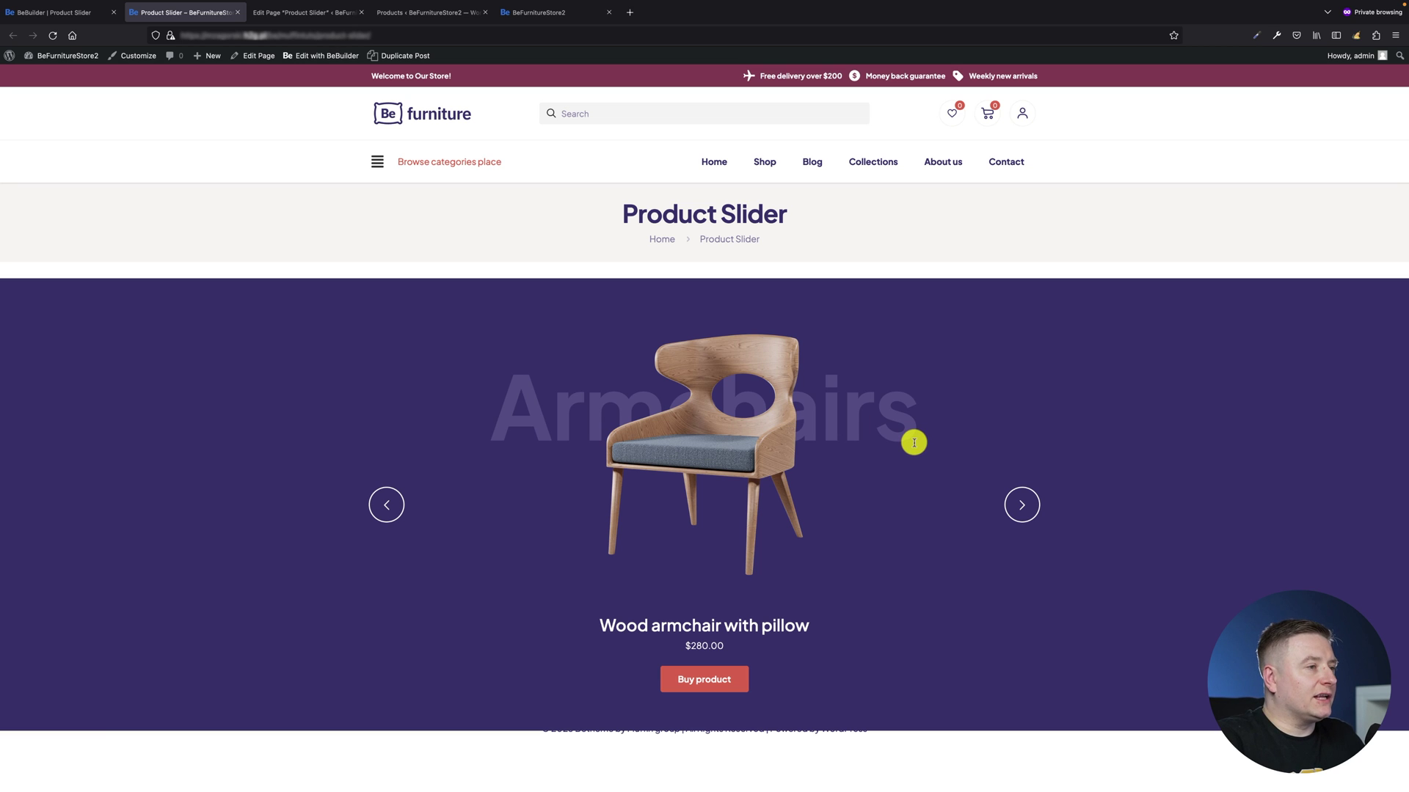
pyautogui.click(1025, 504)
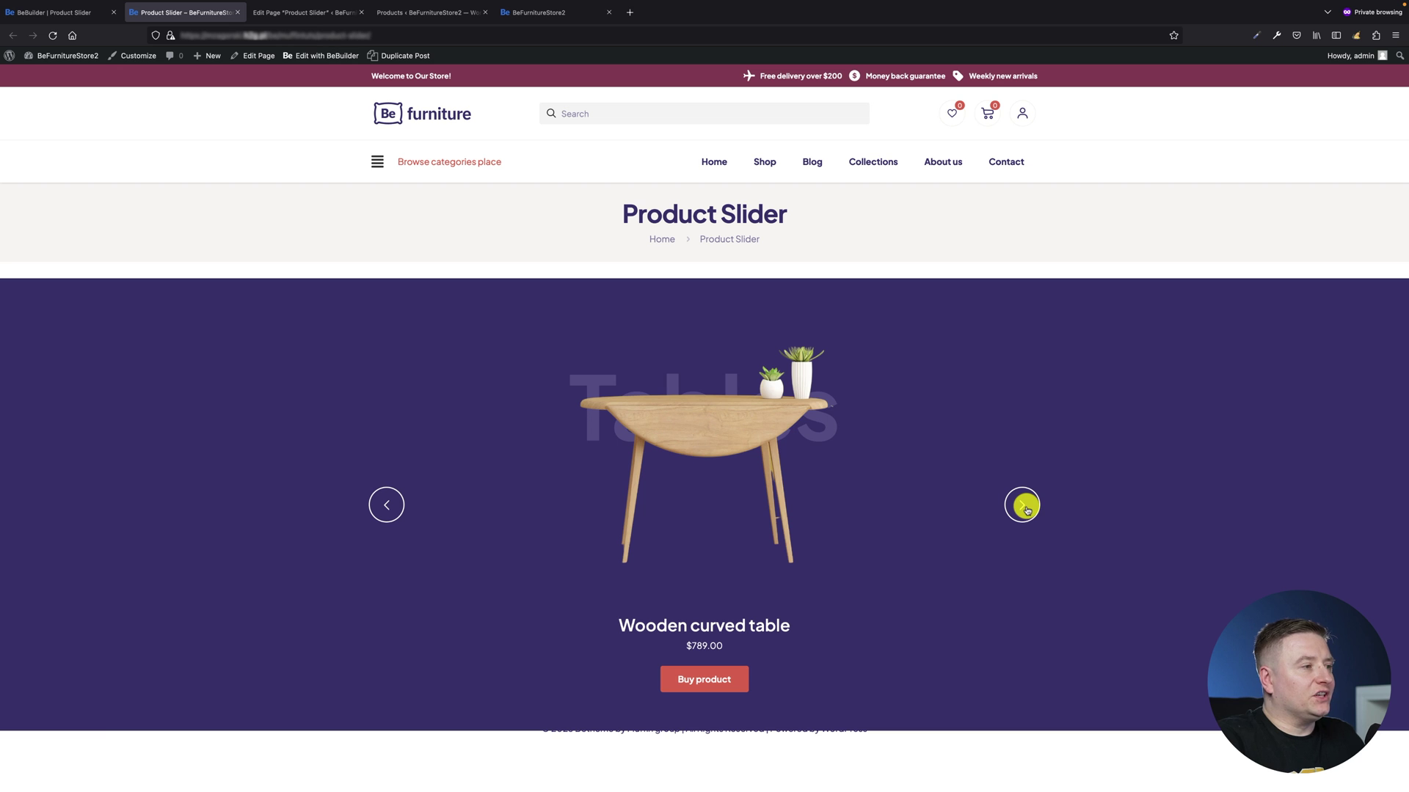
pyautogui.click(387, 505)
pyautogui.click(1024, 507)
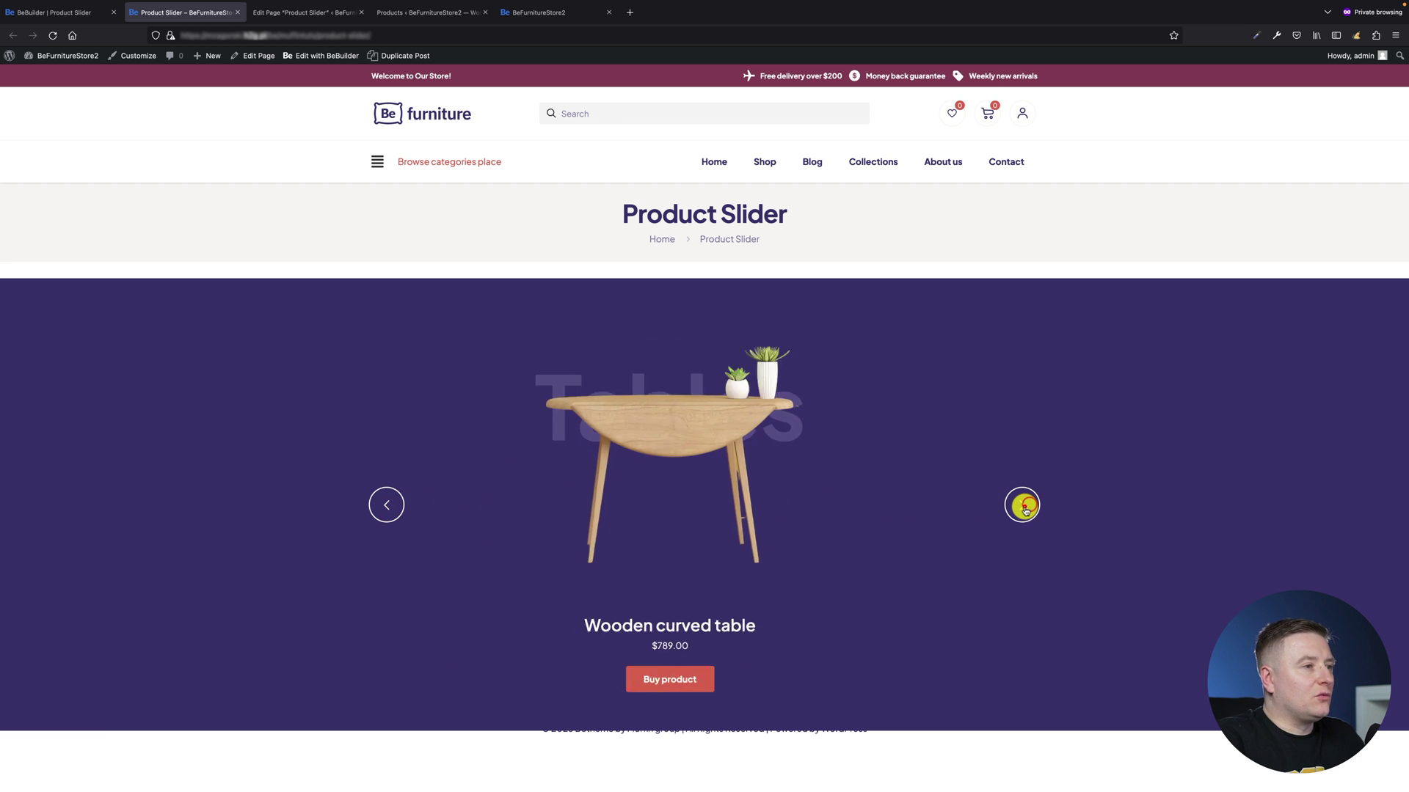
pyautogui.click(1025, 506)
pyautogui.click(382, 506)
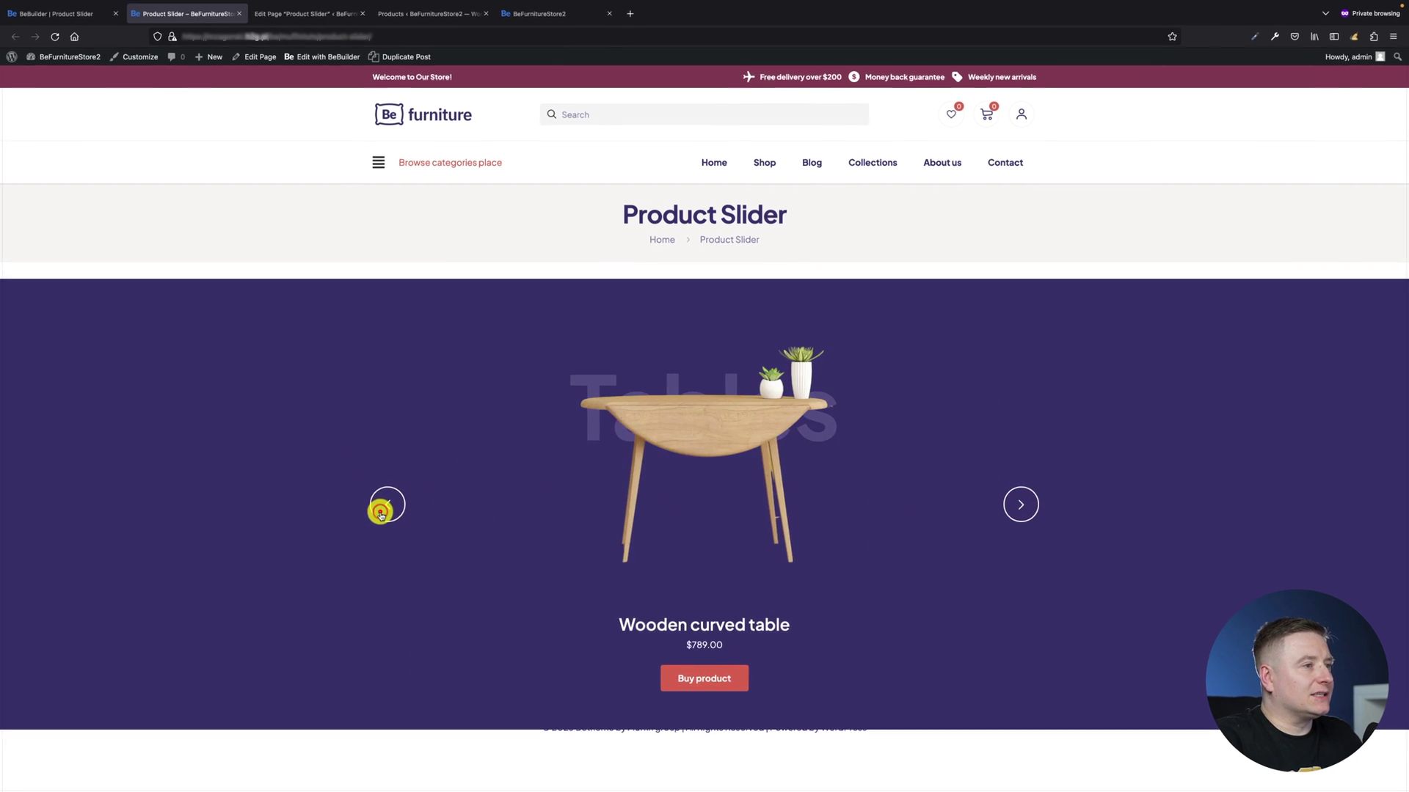